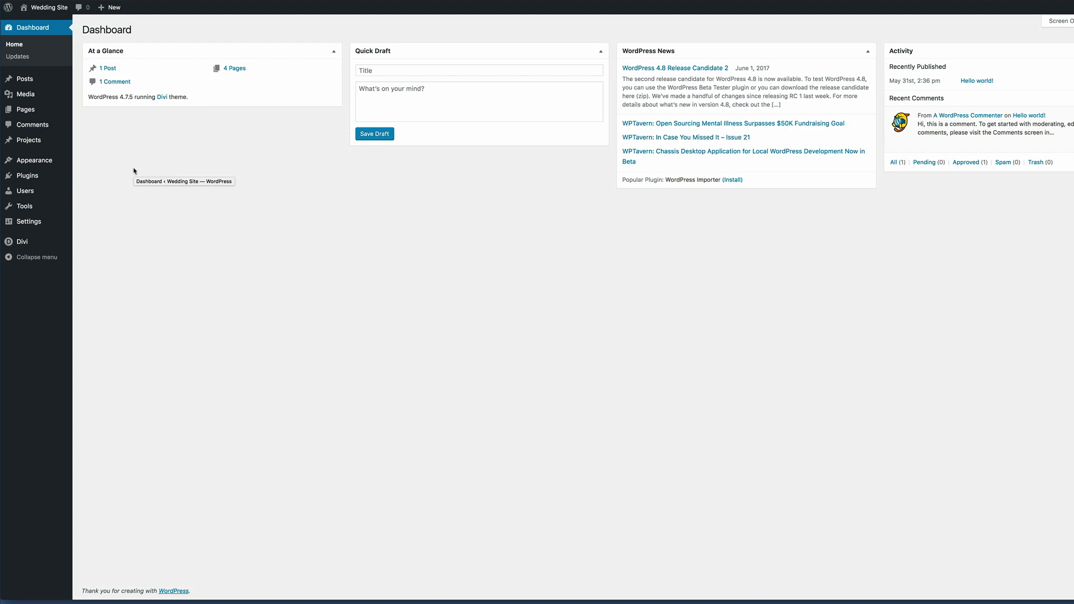
# Step: Open the Gallery page for editing and launch it in the Divi Visual Builder
pyautogui.moveTo(36, 112)
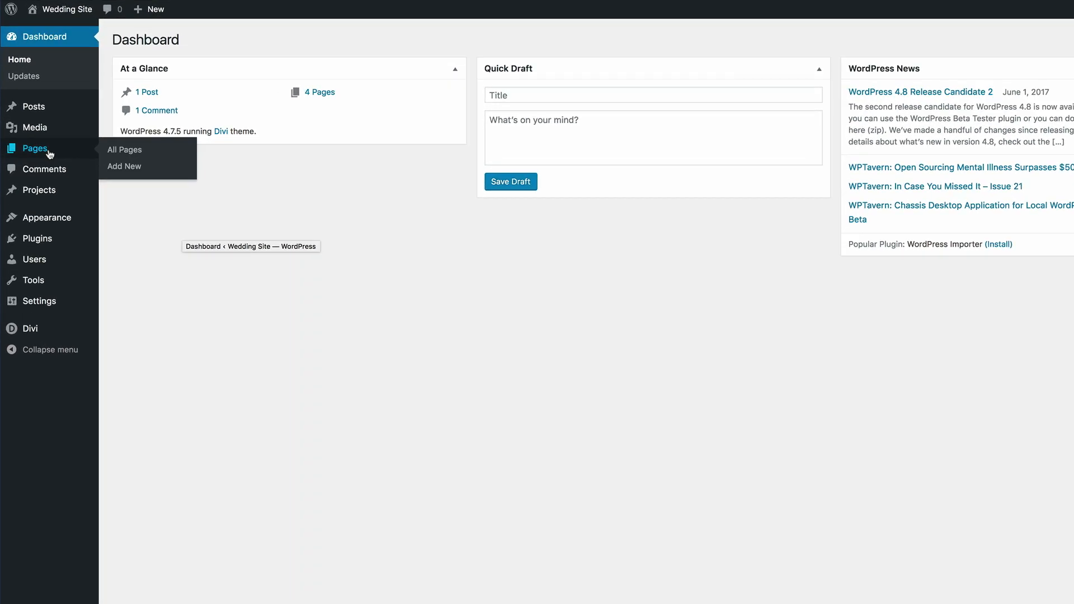
pyautogui.click(140, 152)
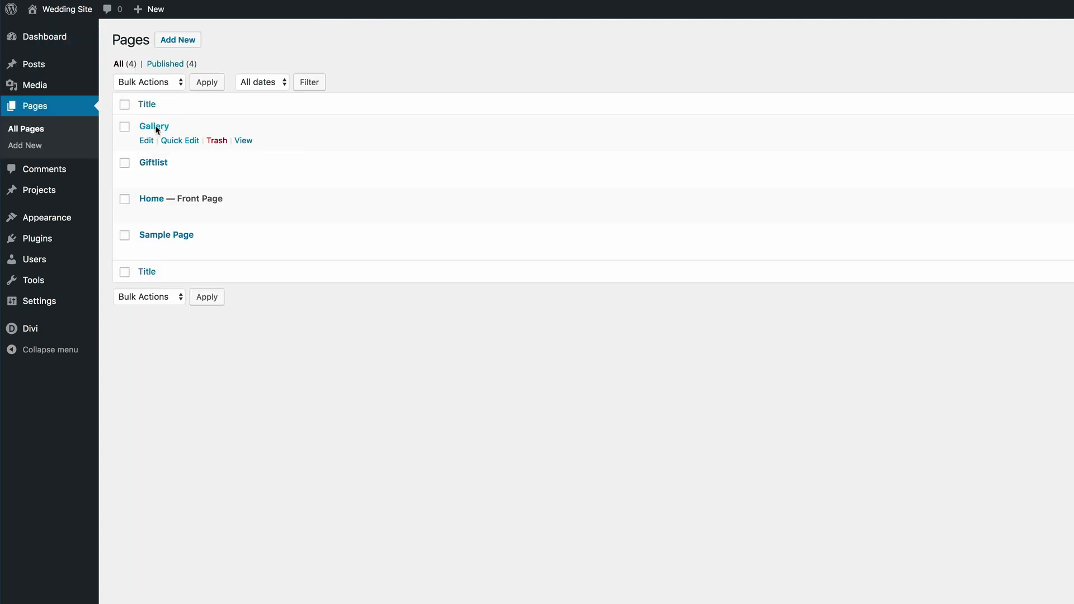
pyautogui.click(147, 141)
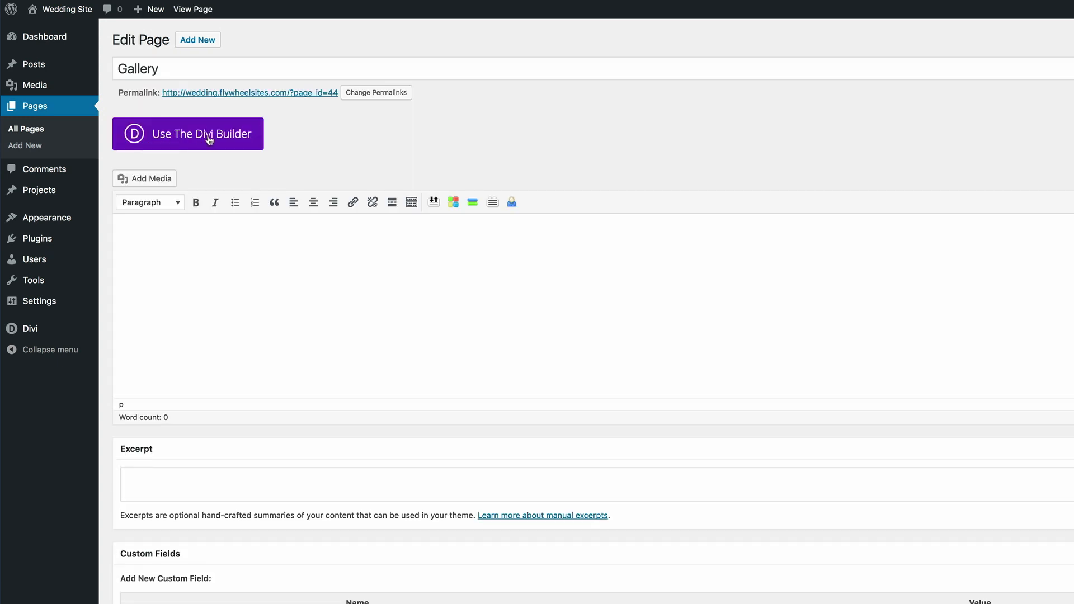
pyautogui.click(210, 140)
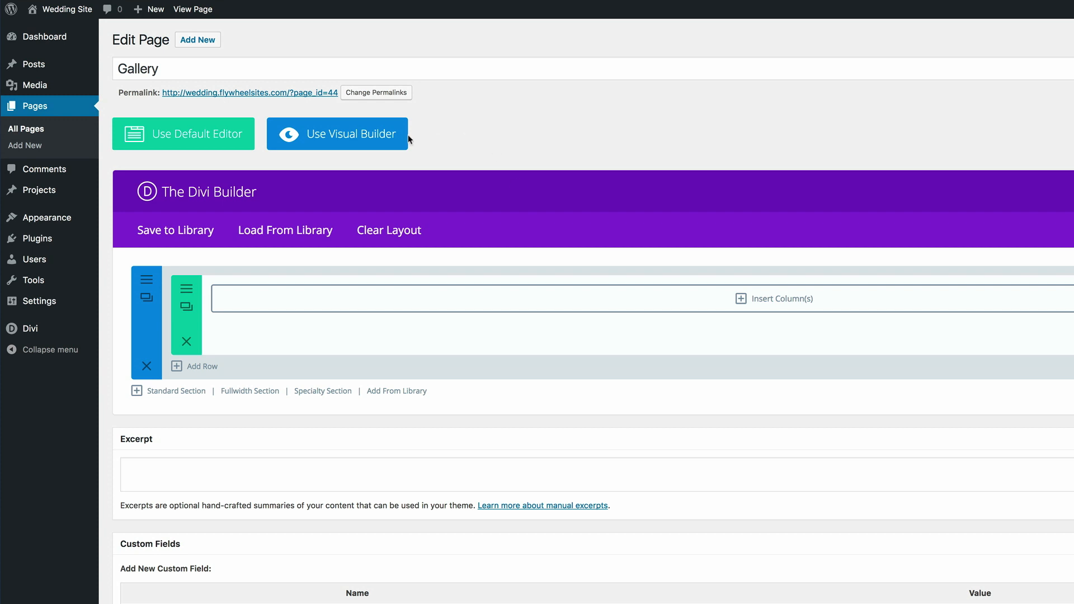
pyautogui.click(349, 137)
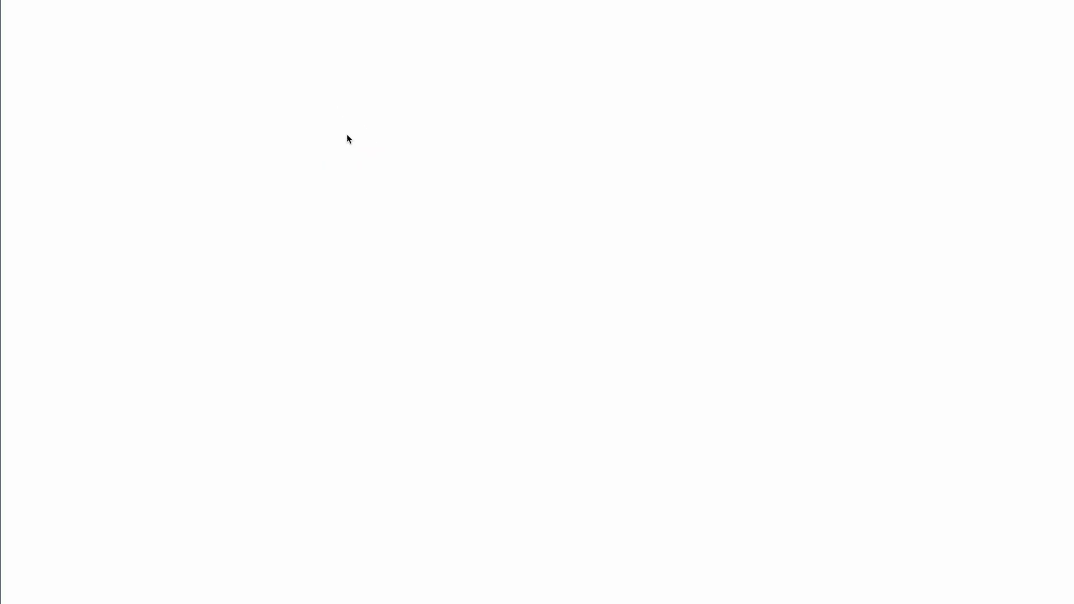
# Step: Set the empty section's background color to #fffaf6 and save the section settings
pyautogui.moveTo(572, 132)
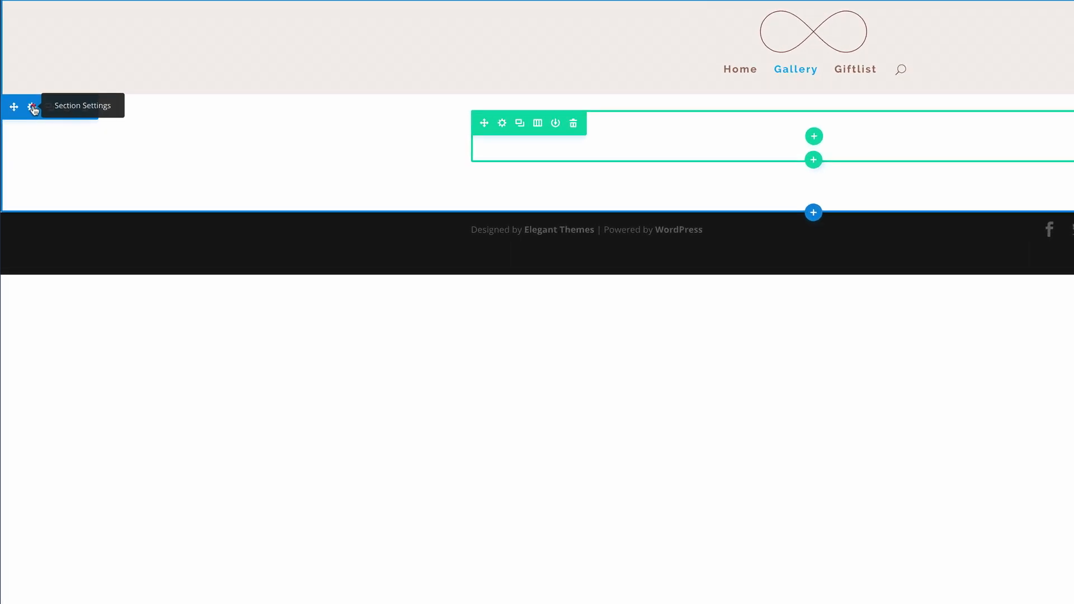
pyautogui.click(33, 109)
pyautogui.click(41, 107)
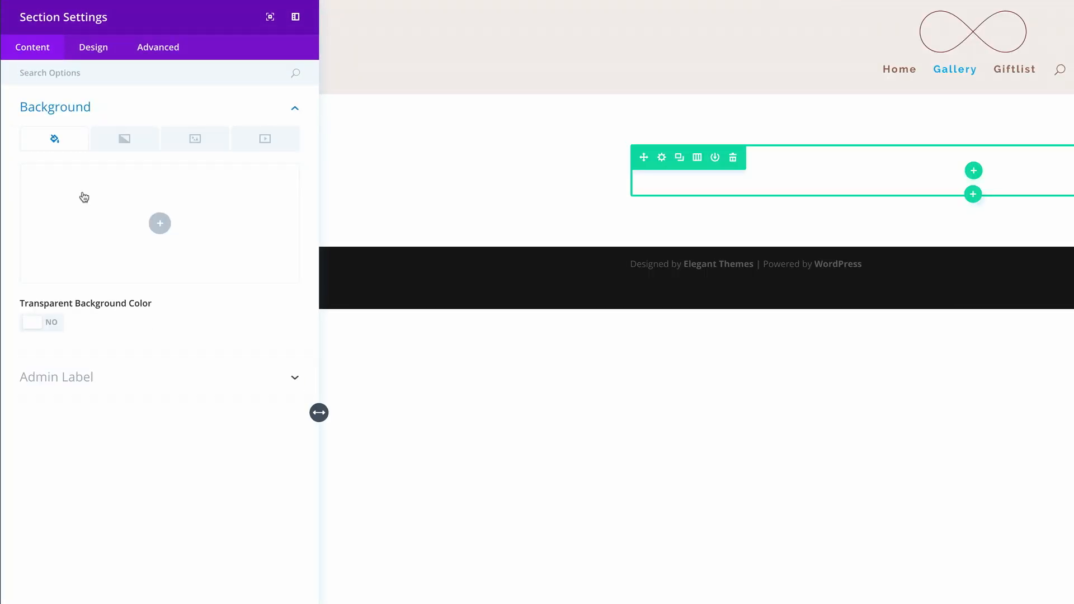
pyautogui.click(161, 224)
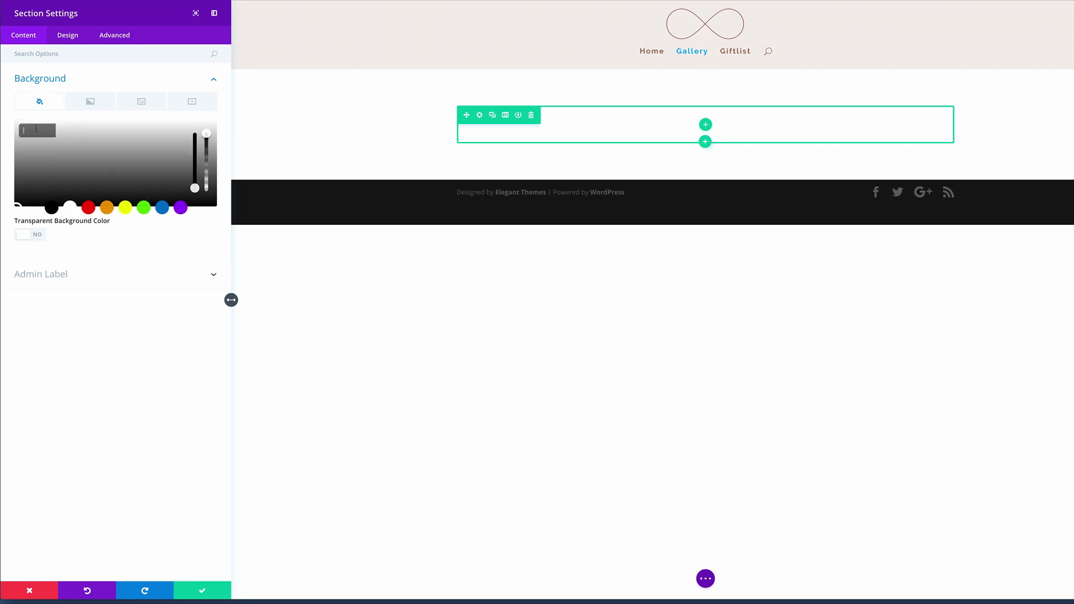
pyautogui.write('#fffaf6')
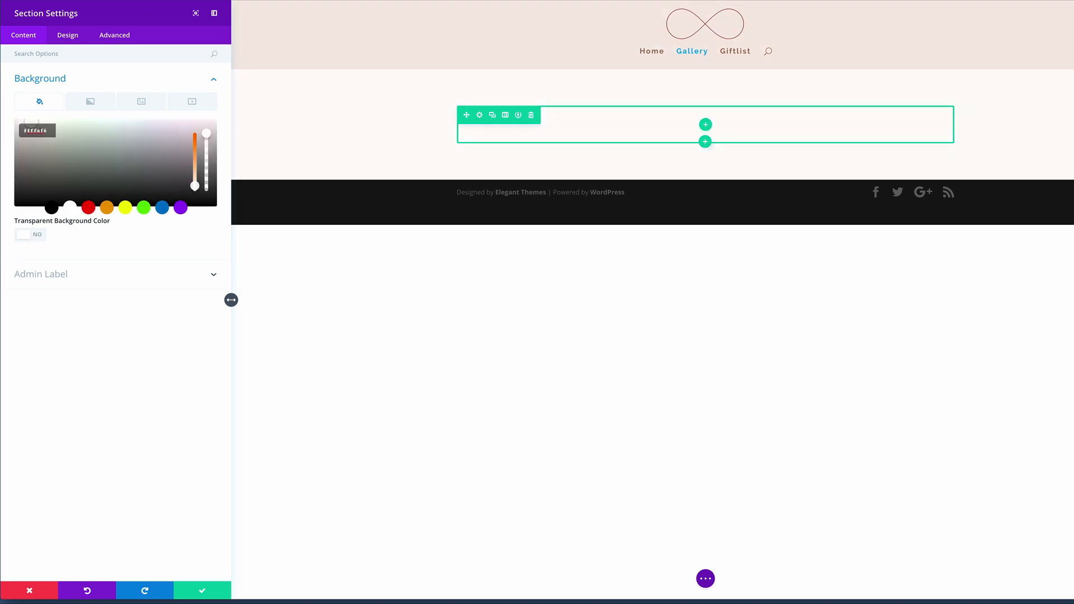
pyautogui.click(202, 590)
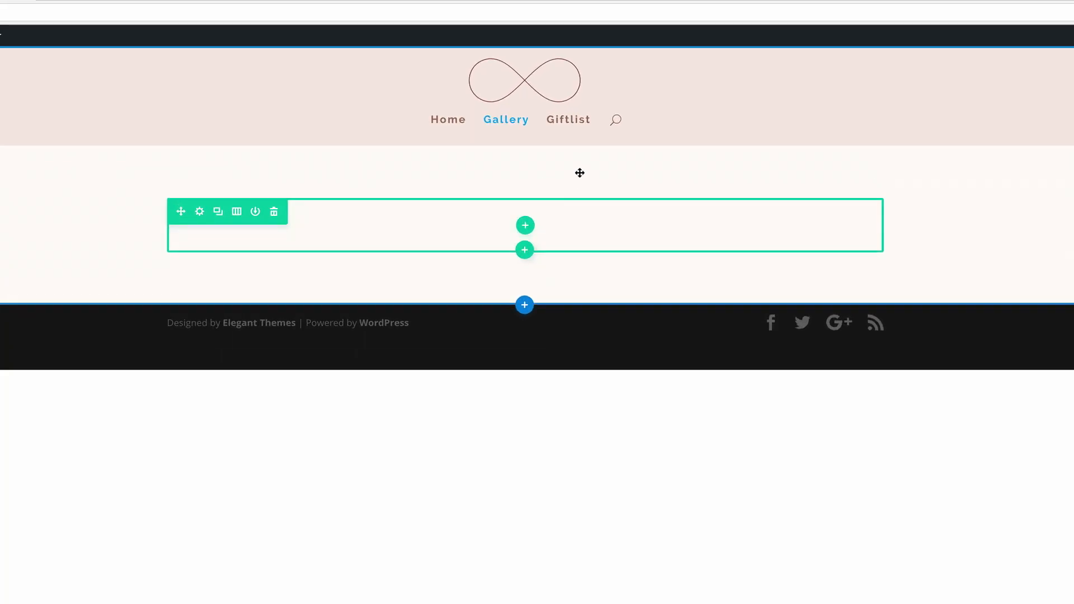
# Step: Give the section a single-column row and insert a Text module reading "Capturing the Moment"
pyautogui.click(590, 124)
pyautogui.click(450, 85)
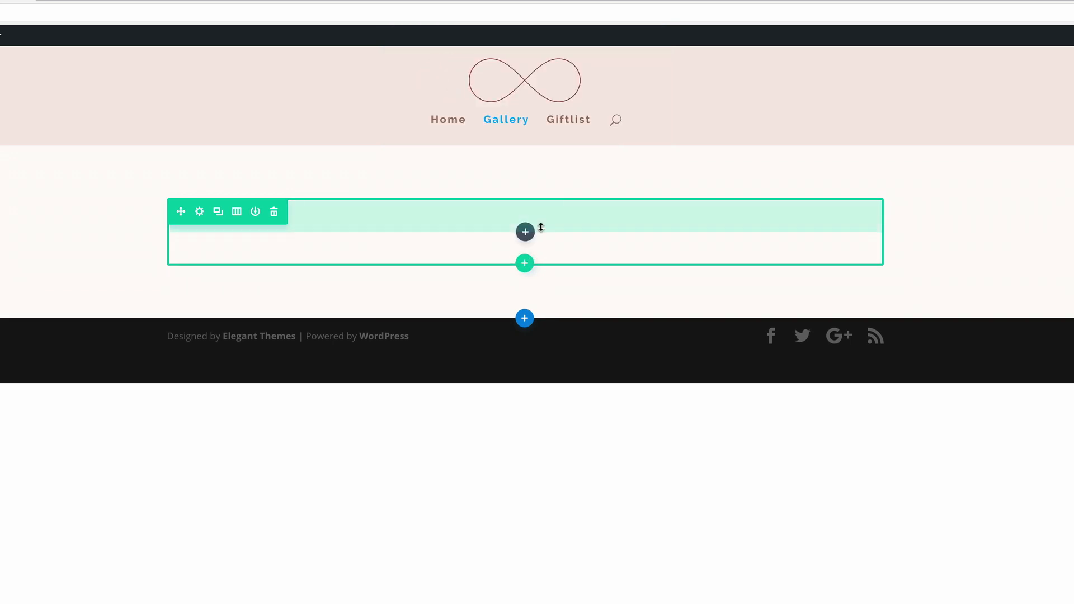
pyautogui.click(525, 230)
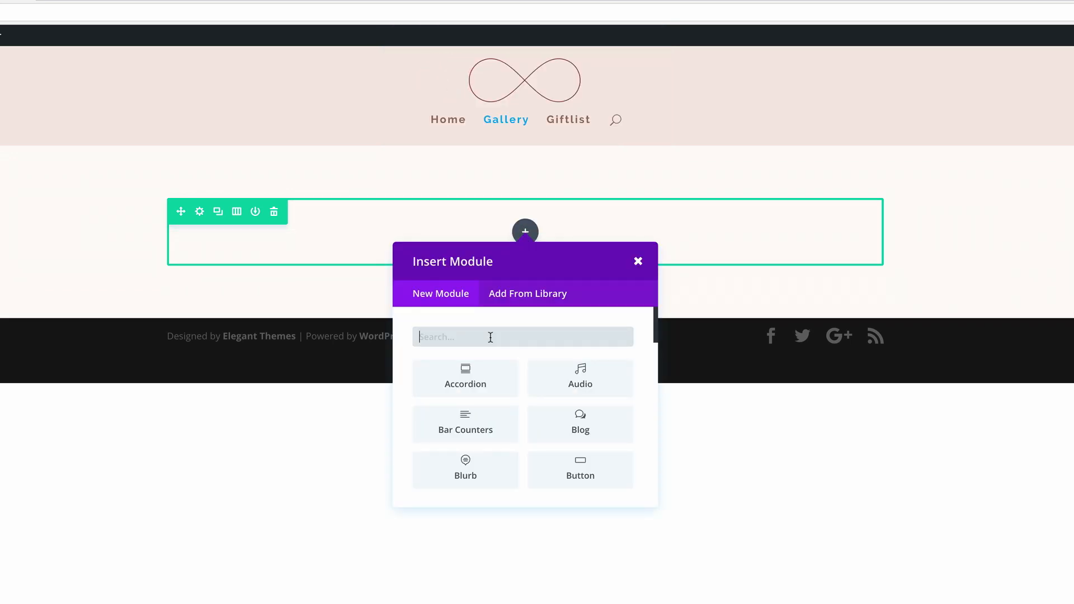
pyautogui.write('text')
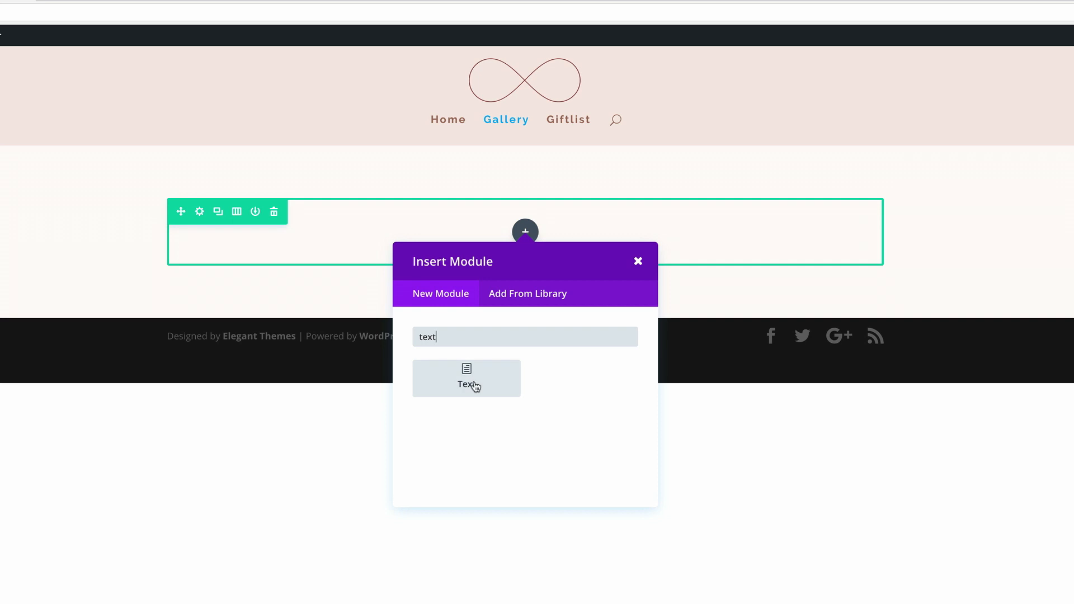
pyautogui.click(474, 388)
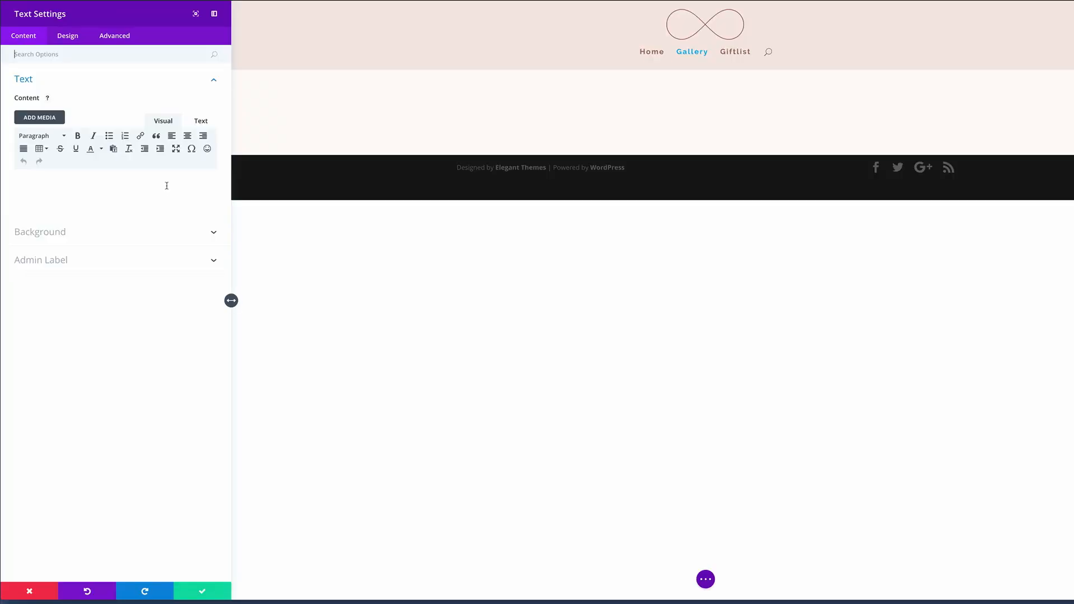
pyautogui.click(148, 180)
pyautogui.write('Capturing the Moment')
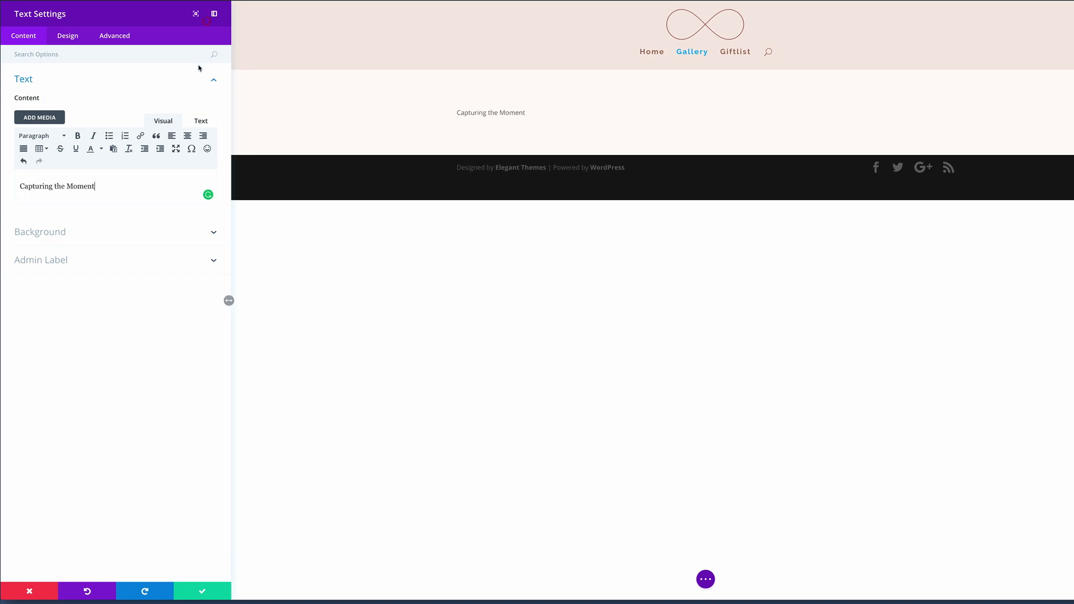
# Step: Center the "Capturing the Moment" text and set its font to Tangerine
pyautogui.click(72, 37)
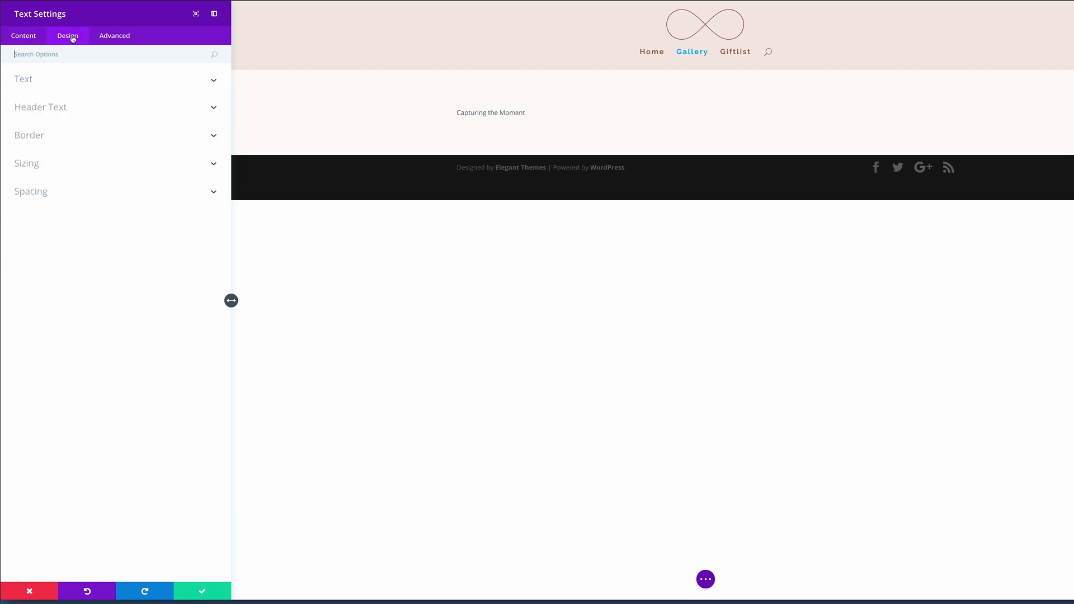
pyautogui.click(58, 81)
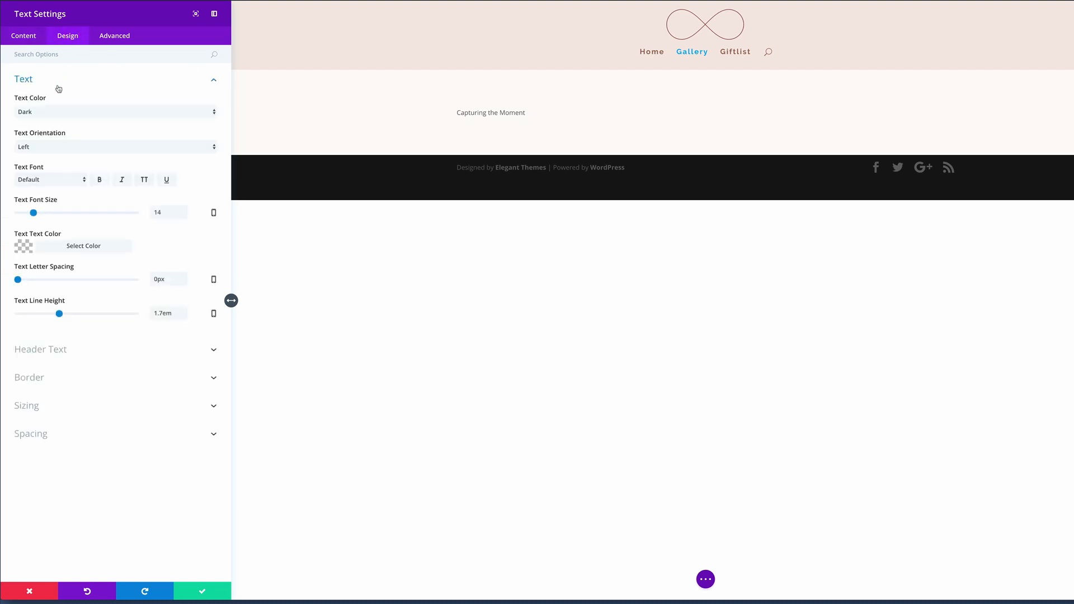
pyautogui.click(59, 148)
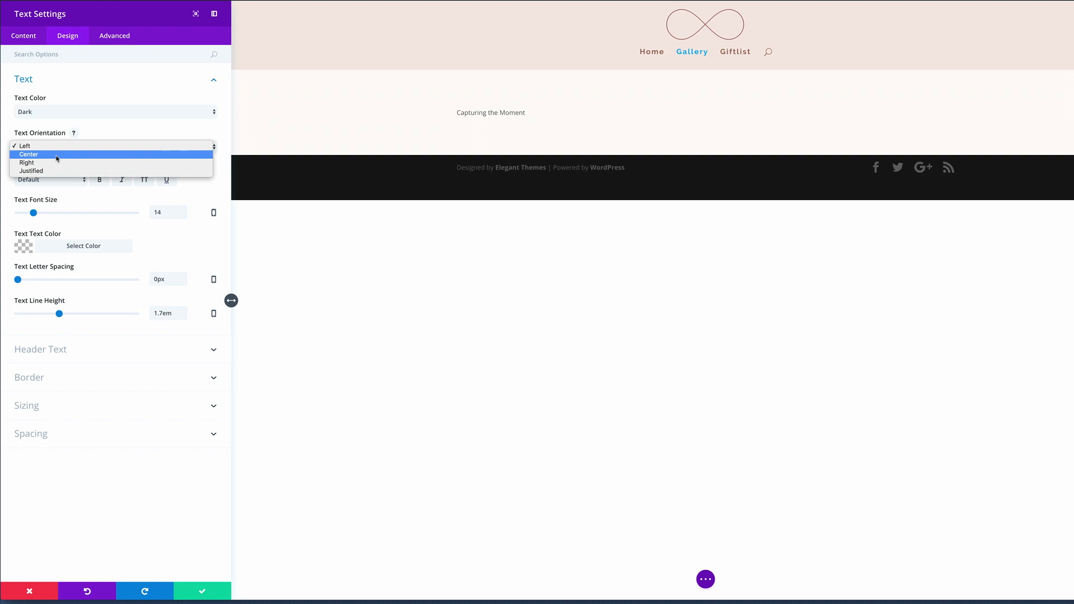
pyautogui.click(57, 156)
pyautogui.click(63, 180)
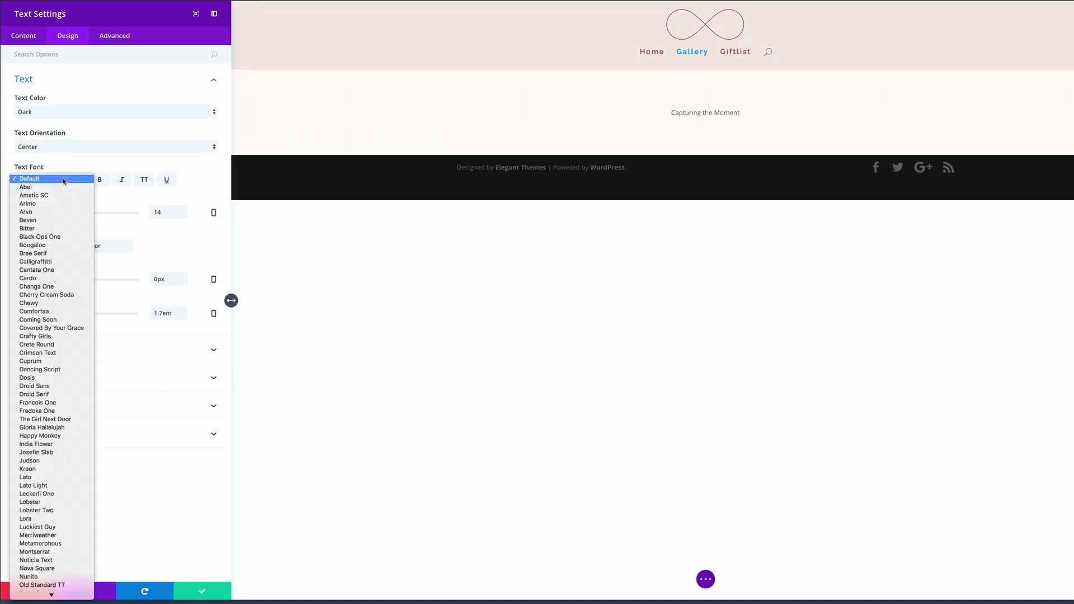
pyautogui.click(53, 349)
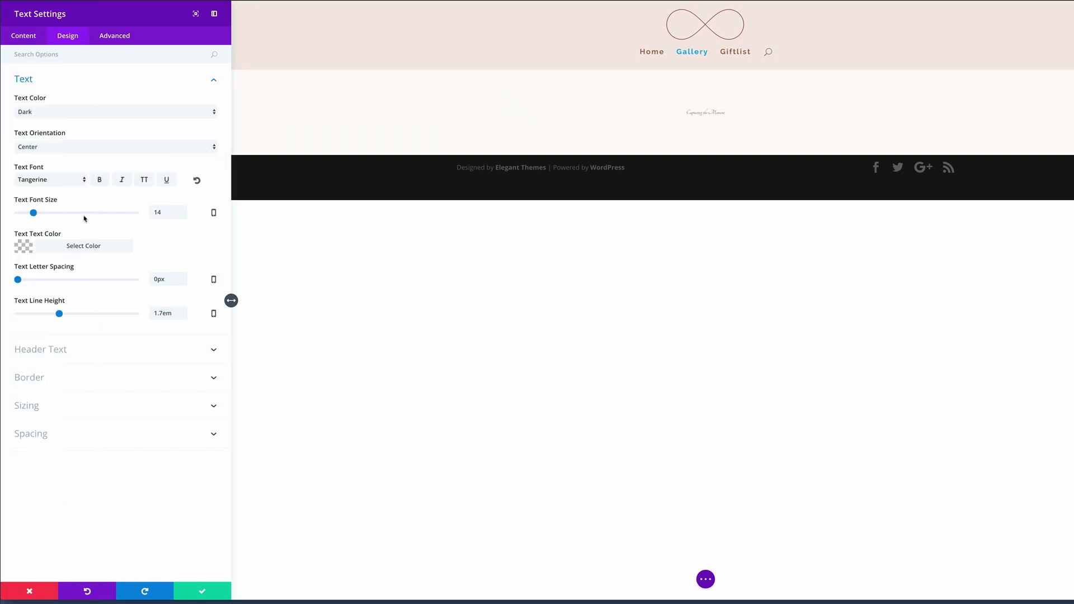
# Step: Apply the copied brown text color to the heading and set its desktop font size to 90px
pyautogui.click(25, 248)
pyautogui.hotkey('ctrl', 'v')
pyautogui.click(159, 237)
pyautogui.click(214, 215)
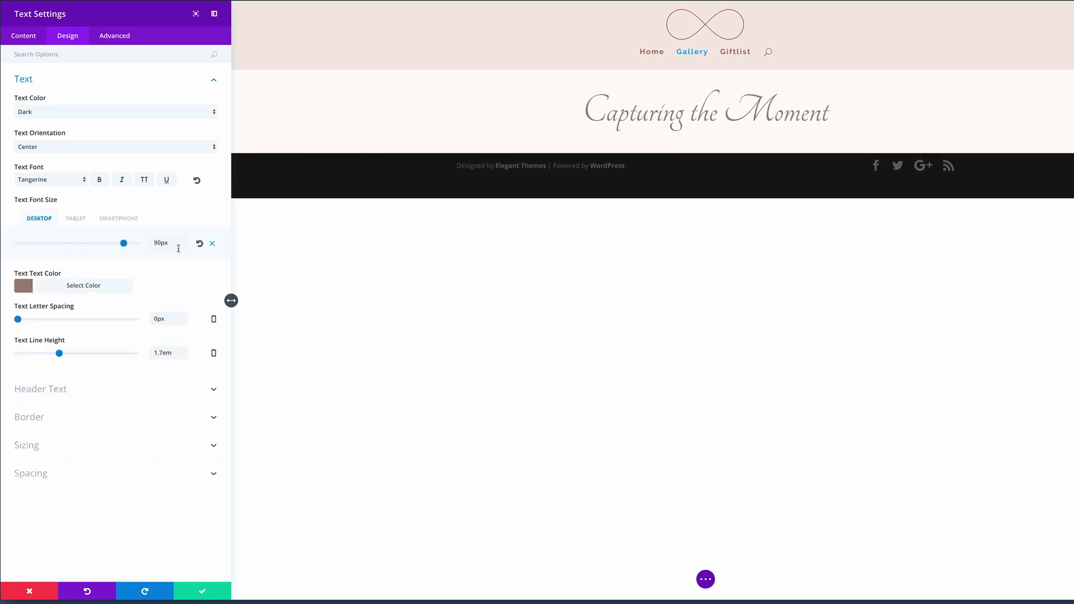
# Step: Set the heading's font size to 80px for tablet and 66px for smartphone, and save the module
pyautogui.click(74, 218)
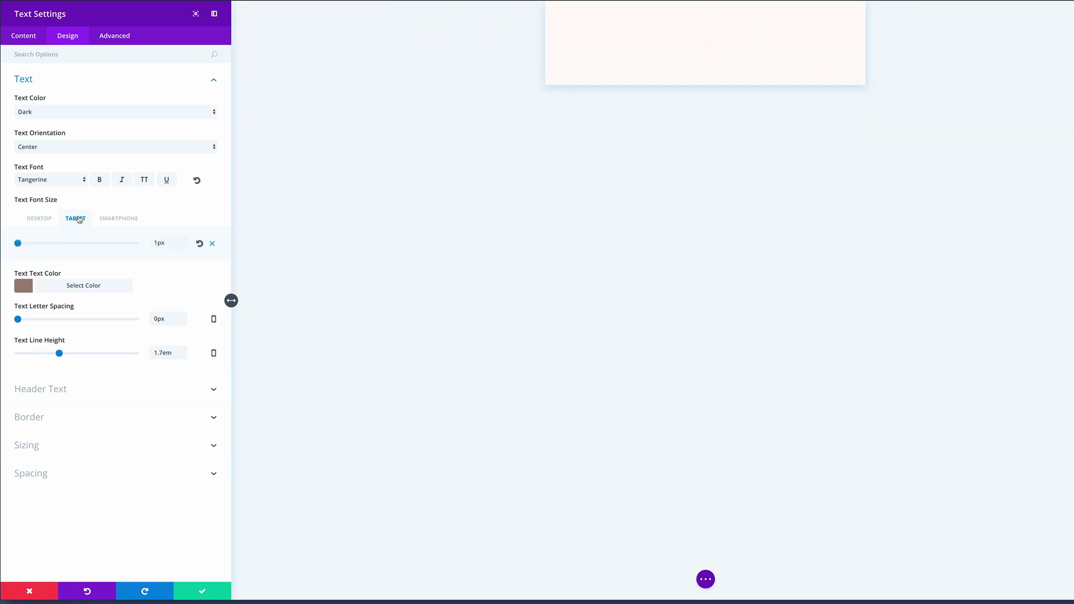
pyautogui.moveTo(155, 243); pyautogui.dragTo(165, 242)
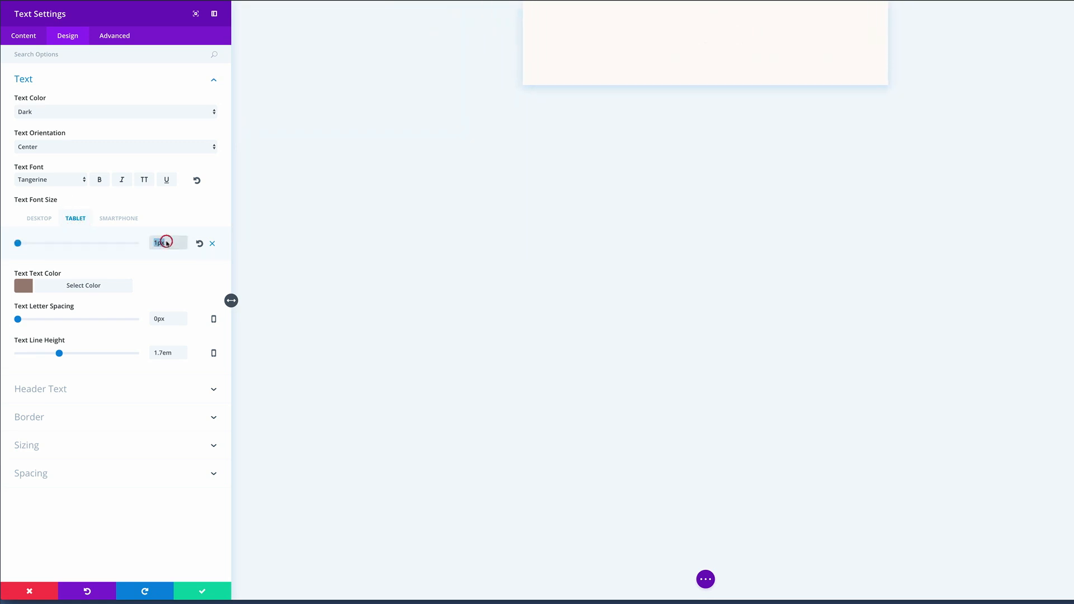
pyautogui.write('80')
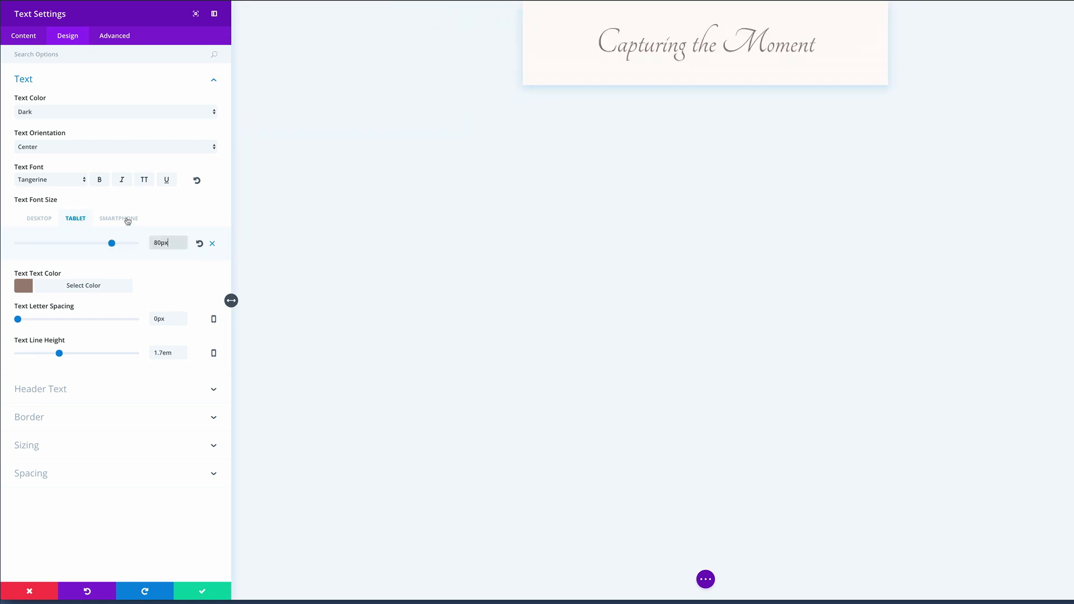
pyautogui.click(128, 219)
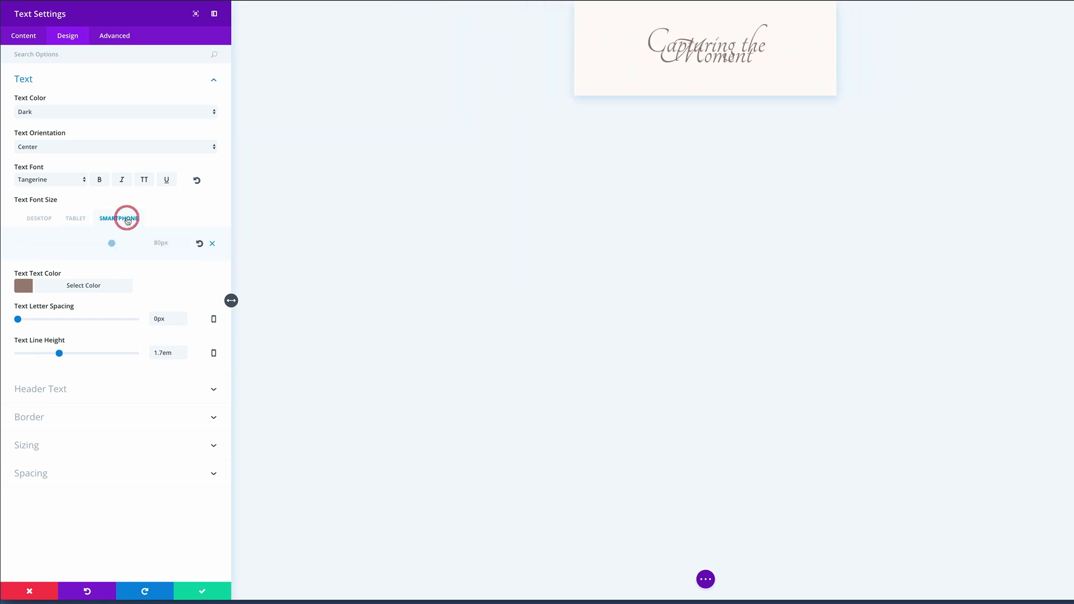
pyautogui.doubleClick(178, 241)
pyautogui.write('66')
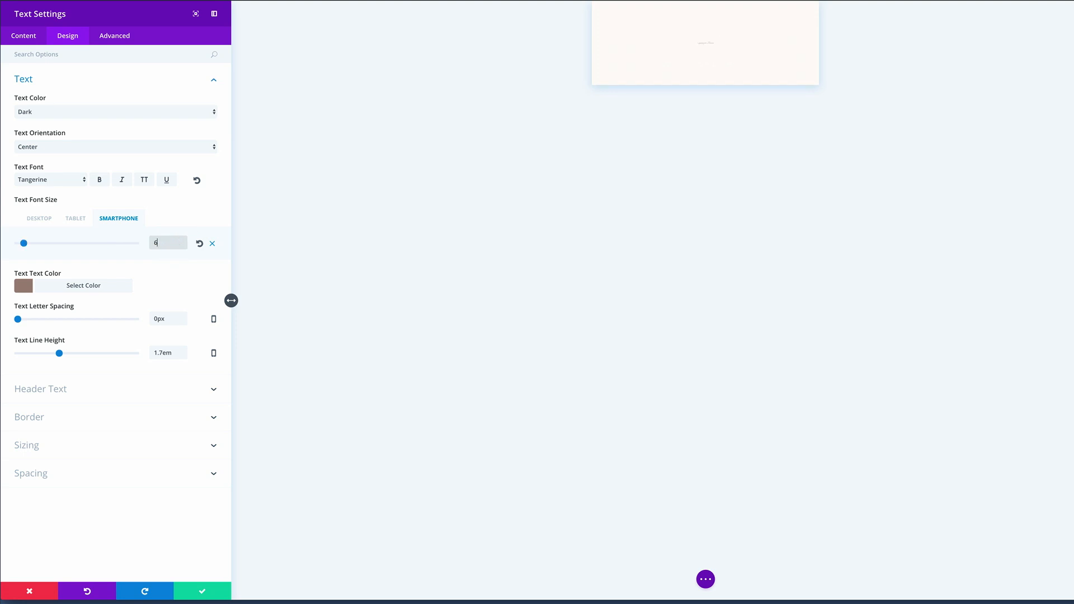
pyautogui.click(203, 592)
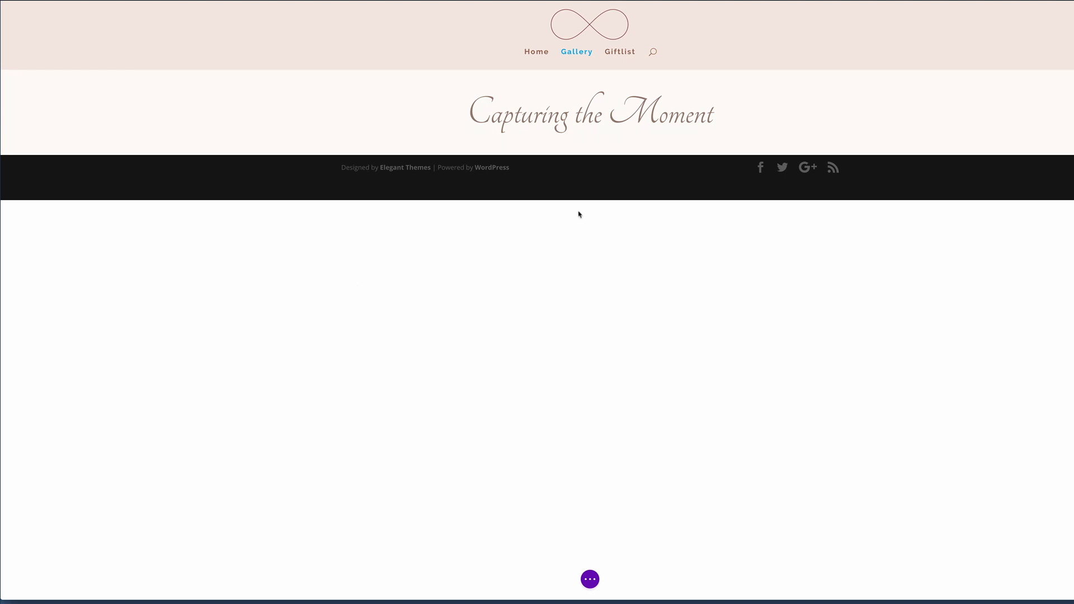
# Step: Add a regular section below the heading section with a row of two equal columns
pyautogui.click(590, 155)
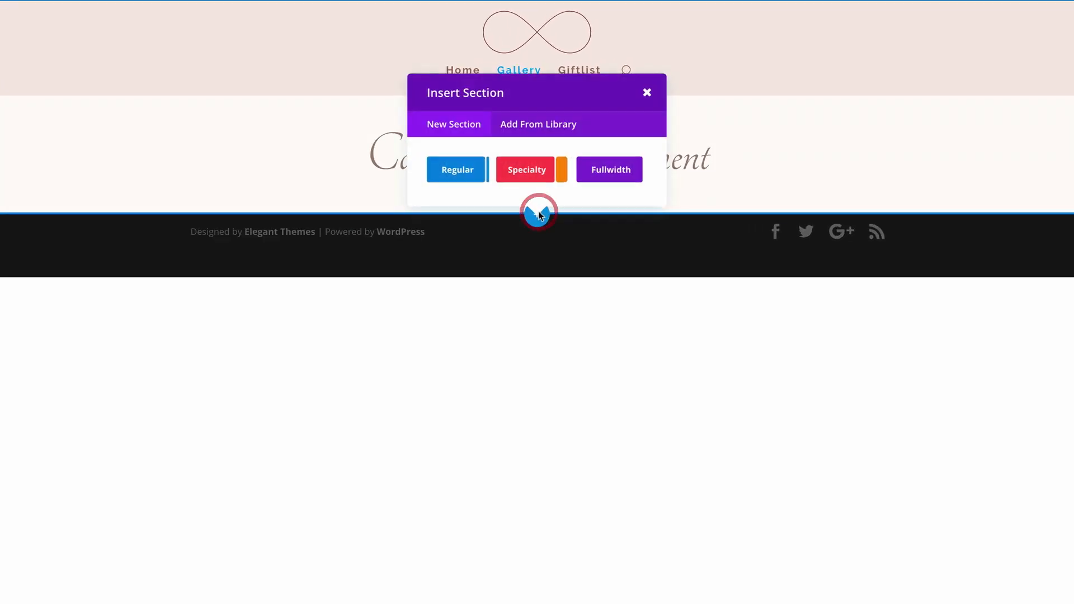
pyautogui.click(460, 171)
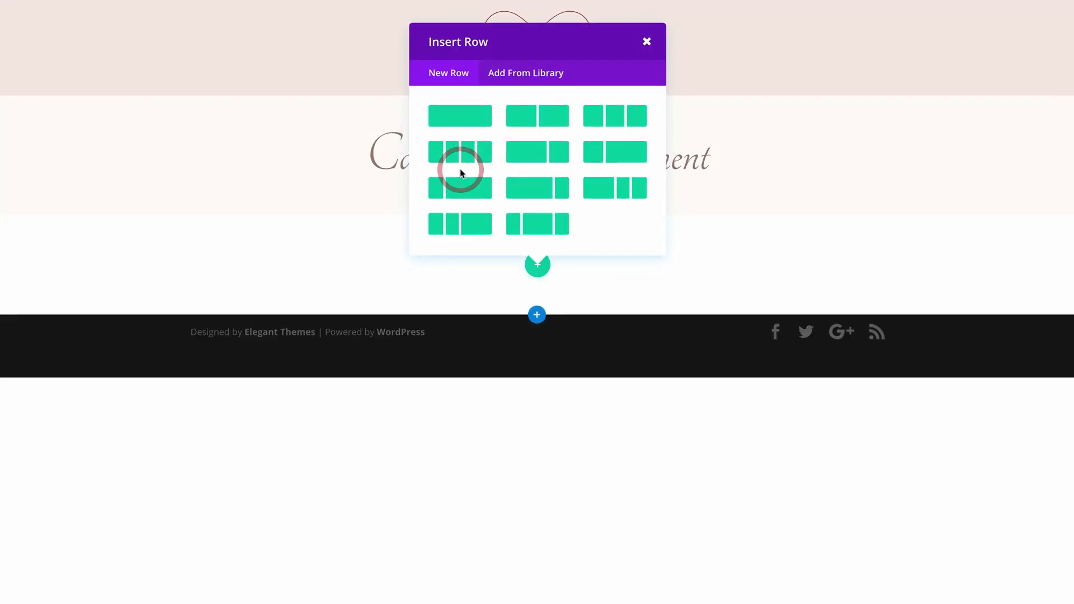
pyautogui.click(551, 119)
# Step: Insert an Image module in the first column of the new two-column row
pyautogui.click(317, 130)
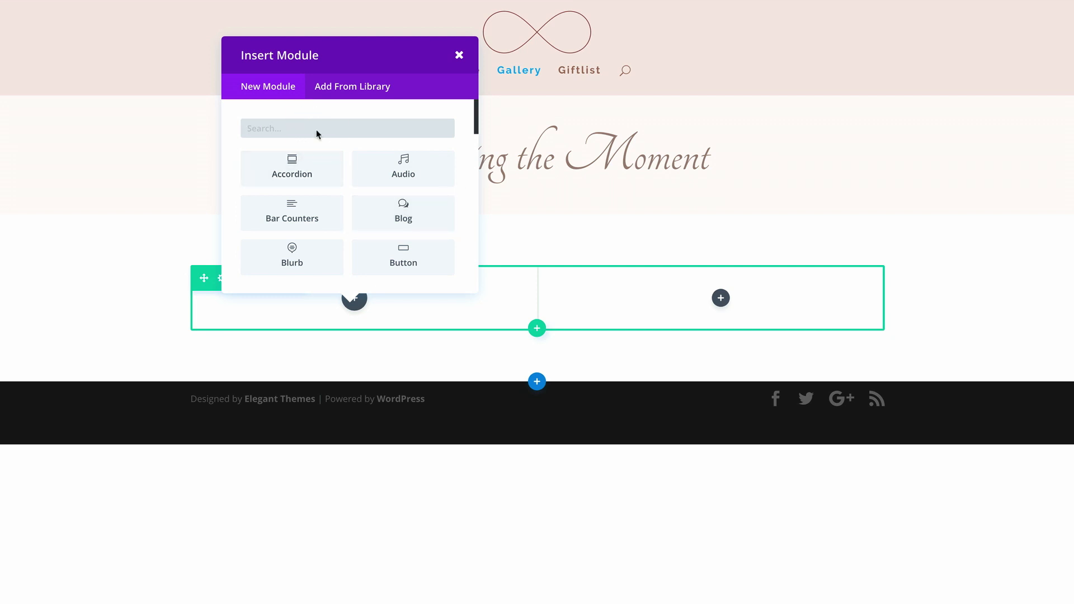
pyautogui.write('I')
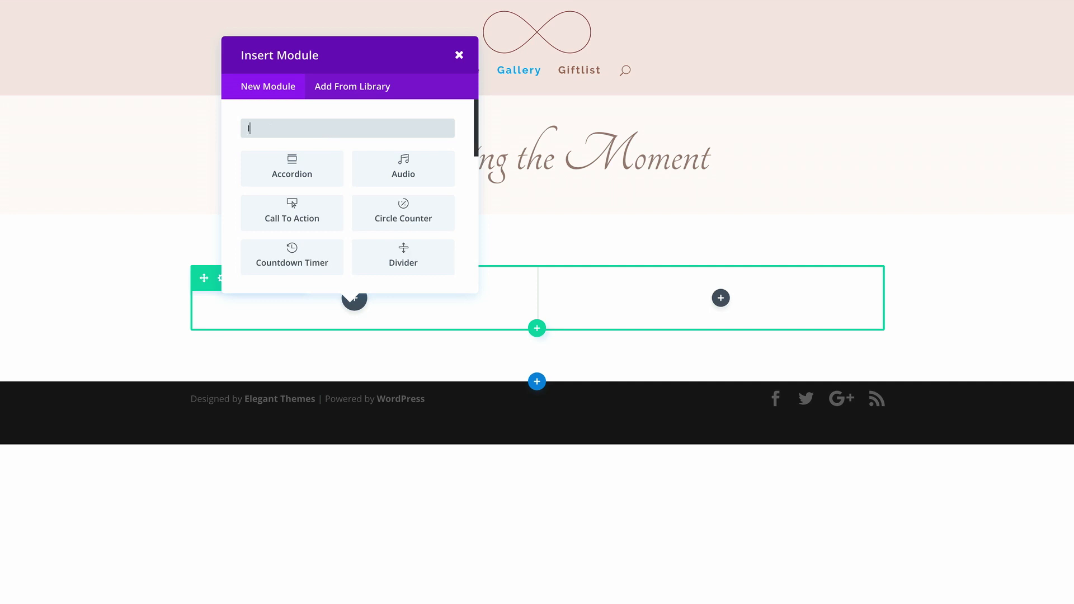
pyautogui.write('MAG')
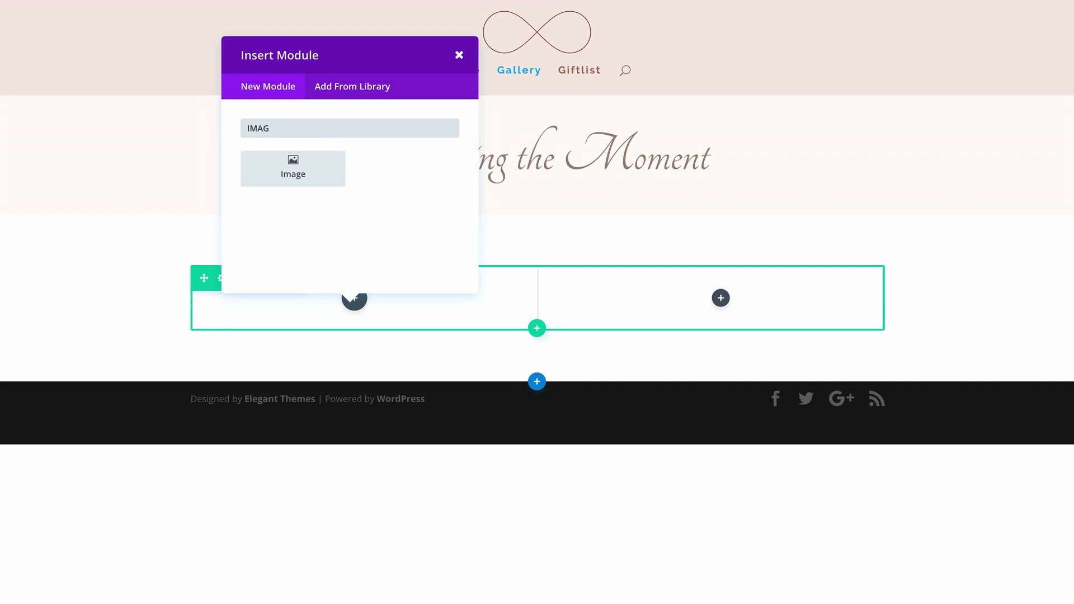
pyautogui.click(297, 165)
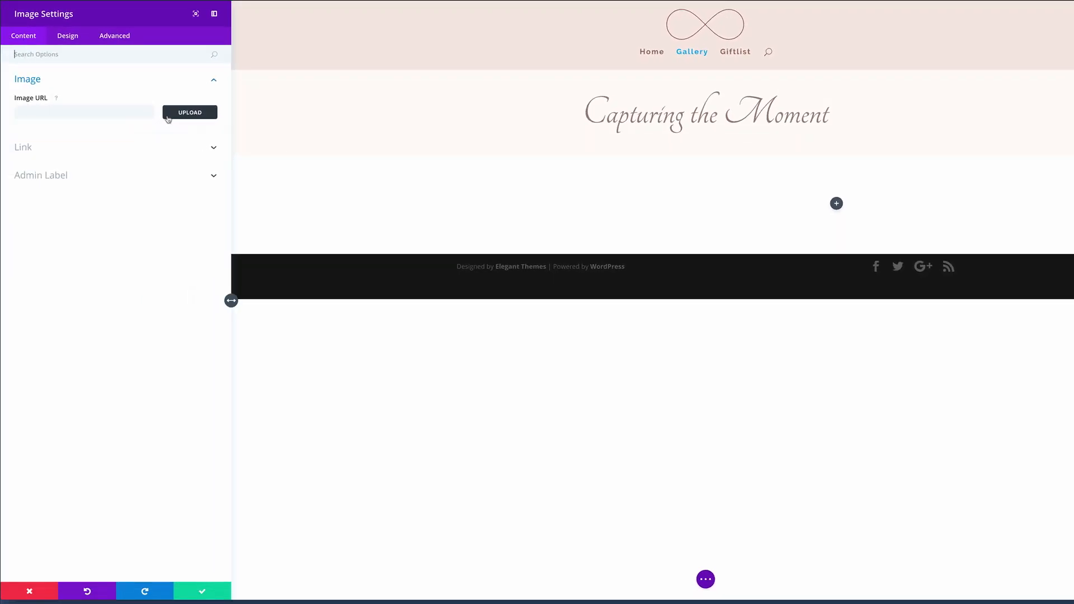
# Step: Upload all JPEG files from the Desktop folder ET/Wedding Website Part 2/Images to the media library
pyautogui.click(209, 115)
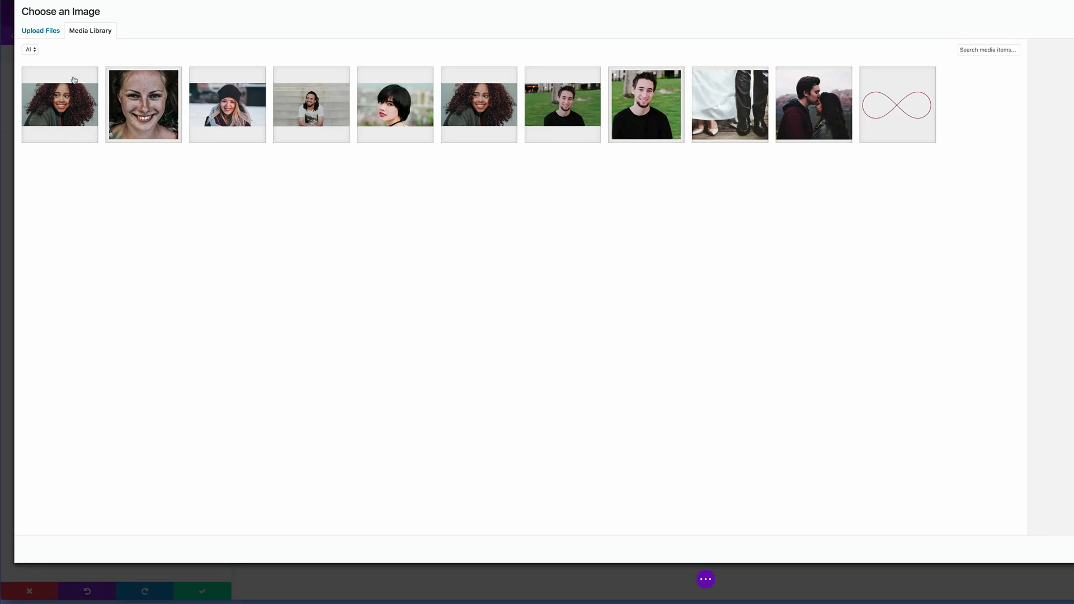
pyautogui.click(48, 33)
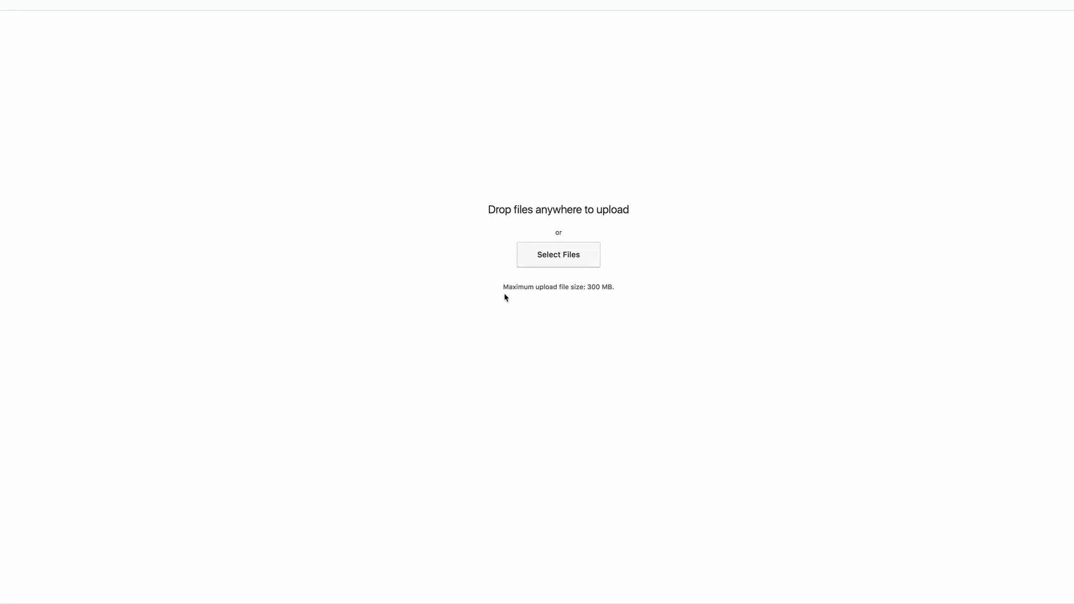
pyautogui.click(588, 246)
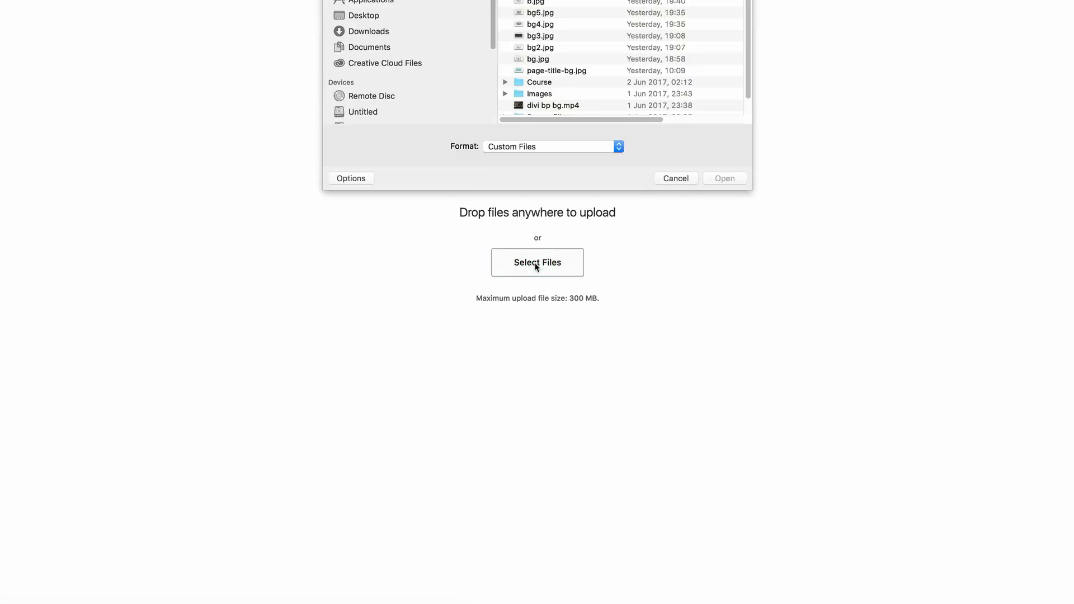
pyautogui.click(389, 58)
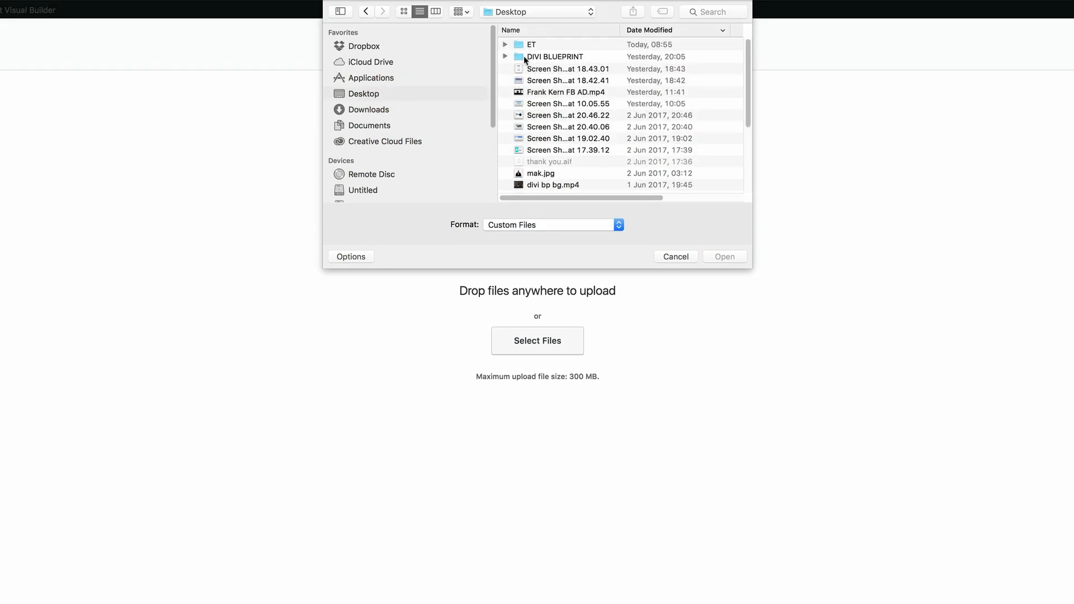
pyautogui.scroll(-5, 523, 112)
pyautogui.doubleClick(558, 107)
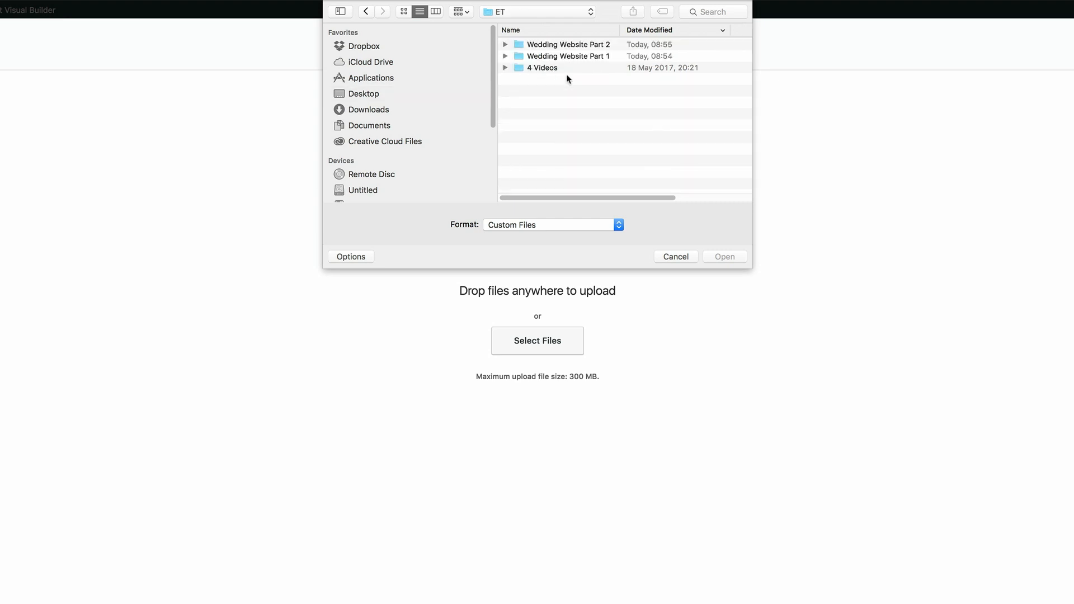
pyautogui.doubleClick(533, 47)
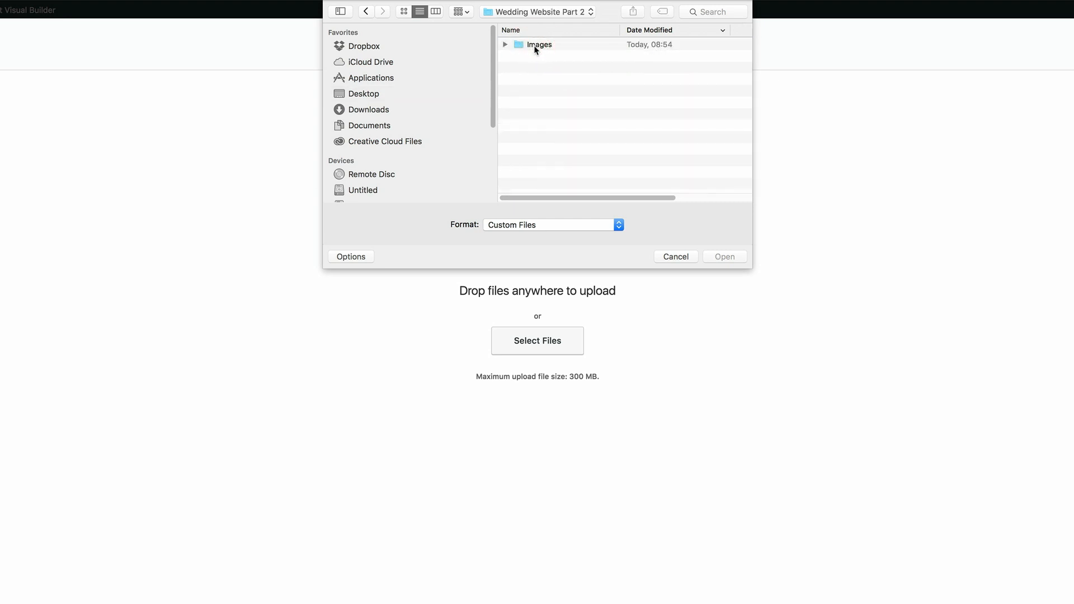
pyautogui.doubleClick(534, 47)
pyautogui.moveTo(752, 268); pyautogui.dragTo(950, 506)
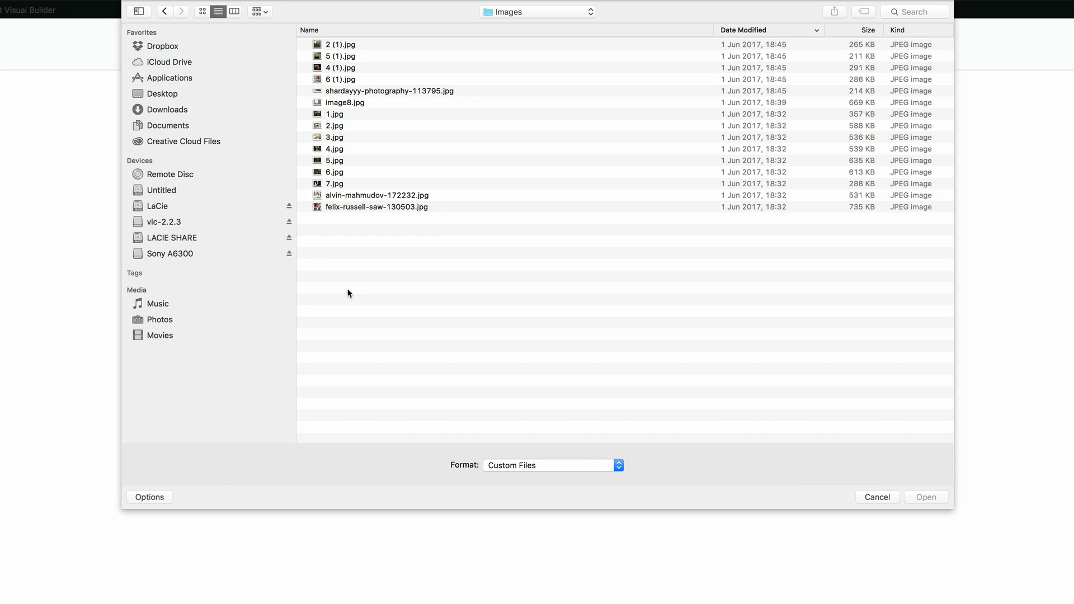
pyautogui.moveTo(350, 279); pyautogui.dragTo(371, 45)
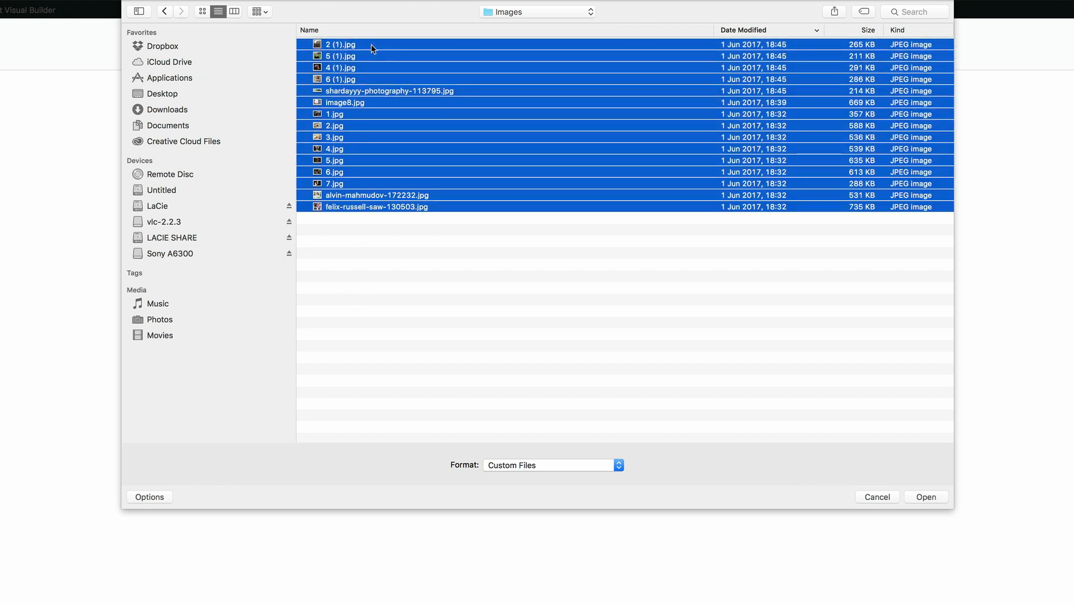
pyautogui.click(924, 497)
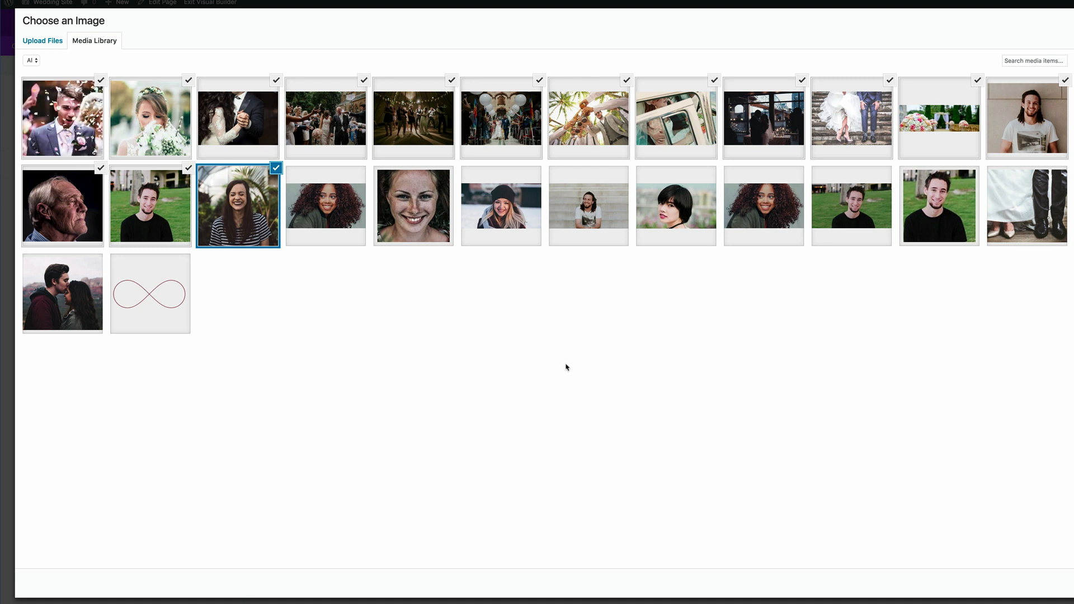
# Step: Use the photo of the bride with the white bouquet as the module's image and save the module
pyautogui.click(156, 123)
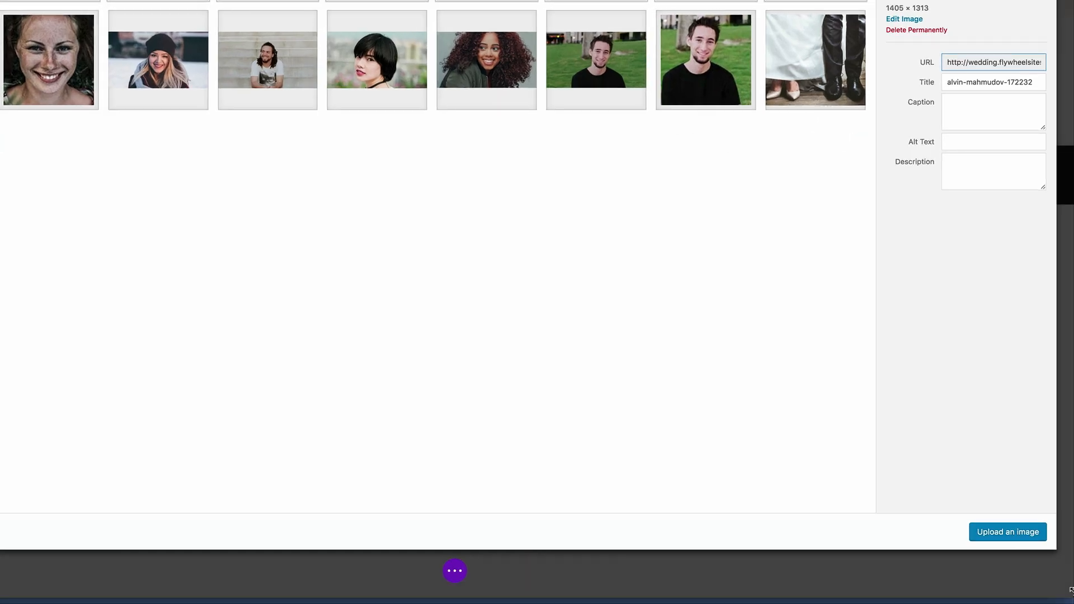
pyautogui.click(1008, 532)
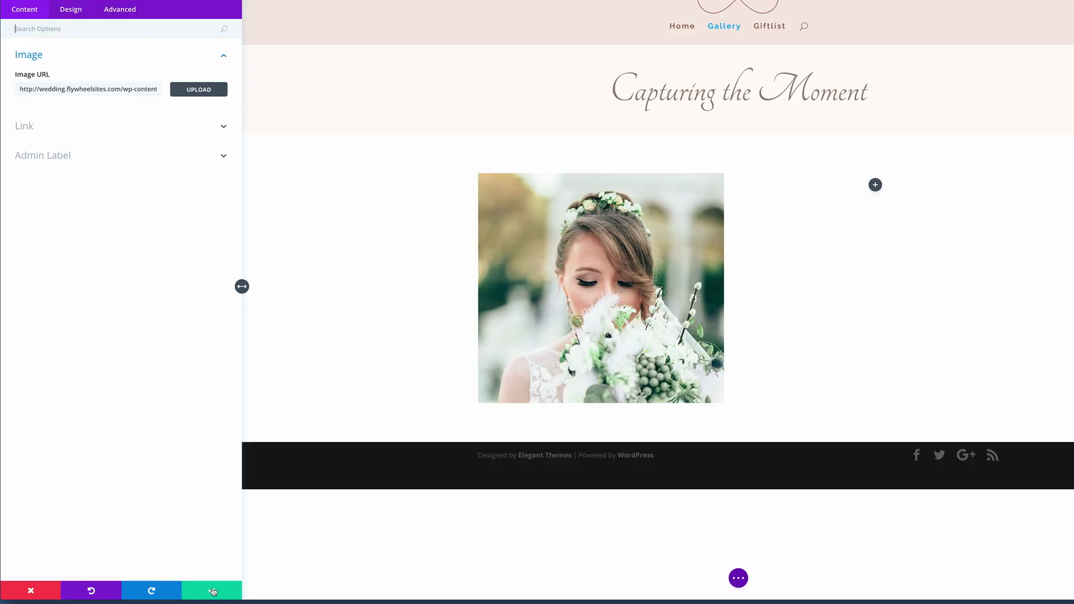
pyautogui.click(213, 592)
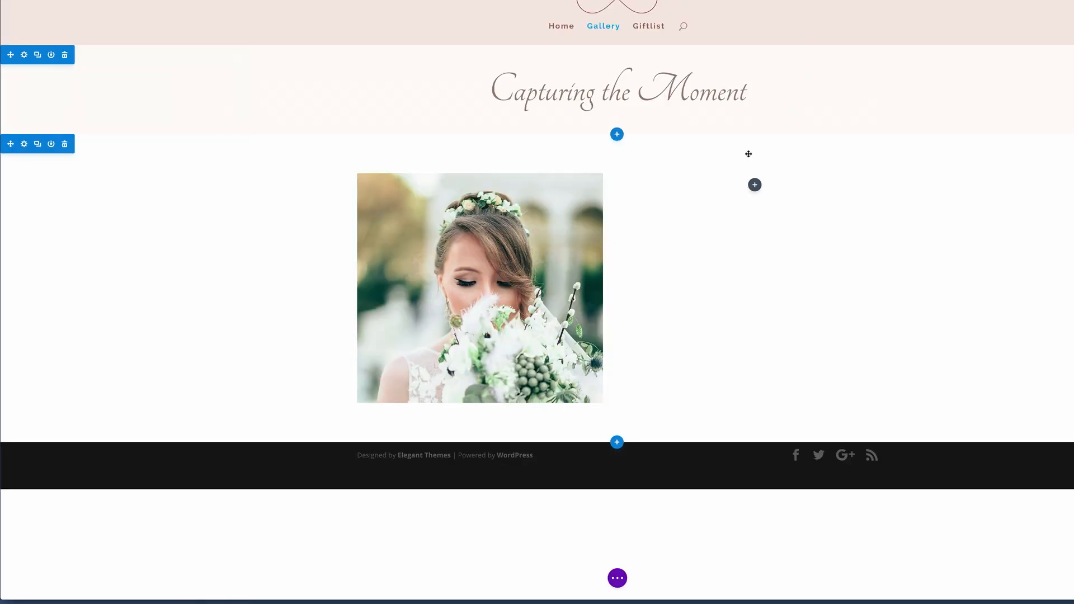
# Step: Duplicate the bride image module and move the copy into the empty second column
pyautogui.click(754, 185)
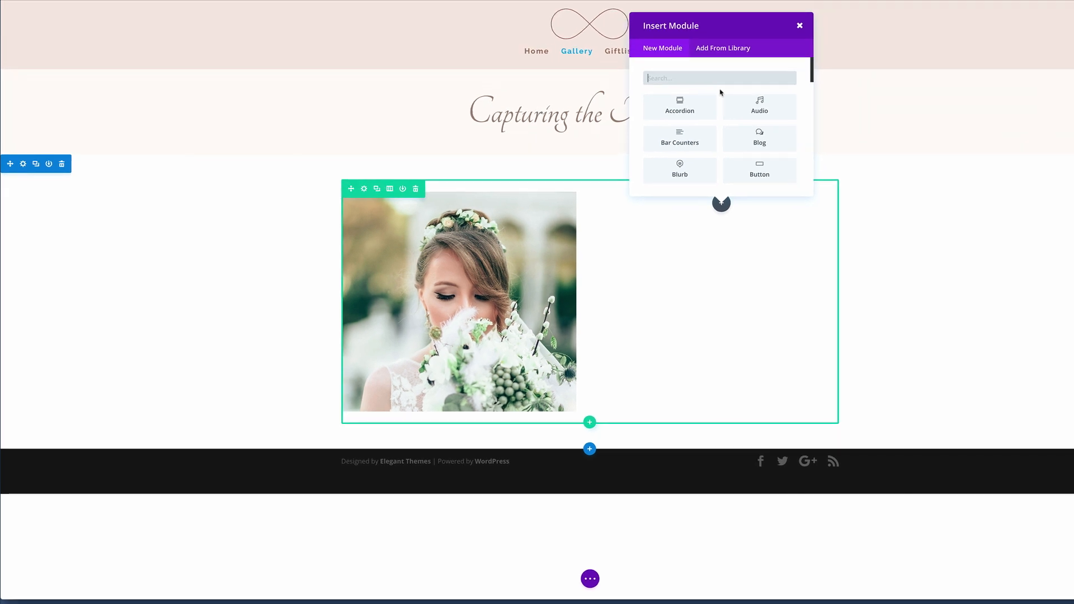
pyautogui.click(923, 210)
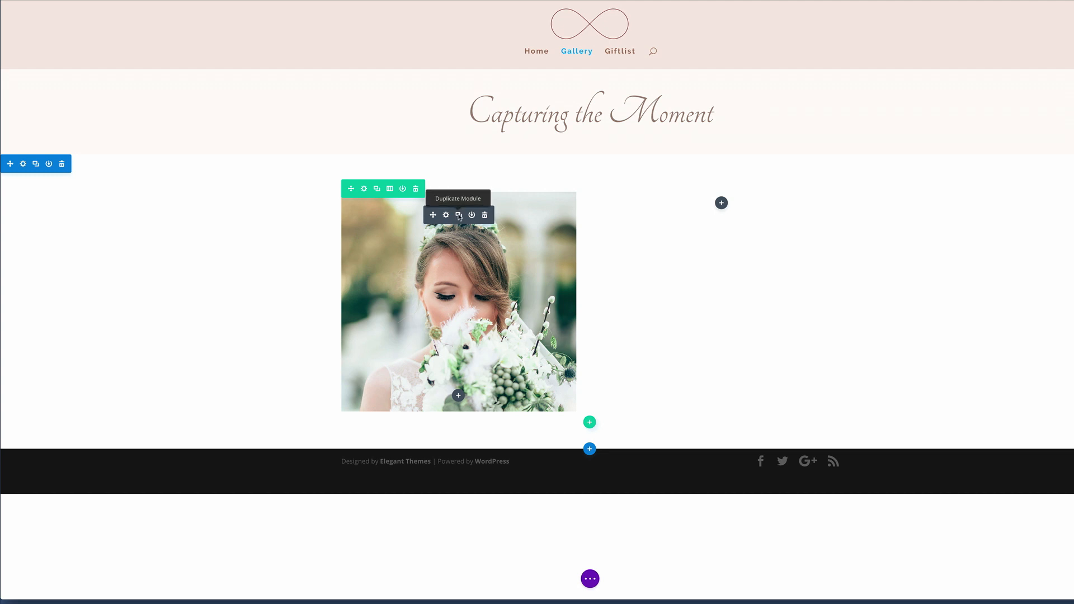
pyautogui.click(459, 216)
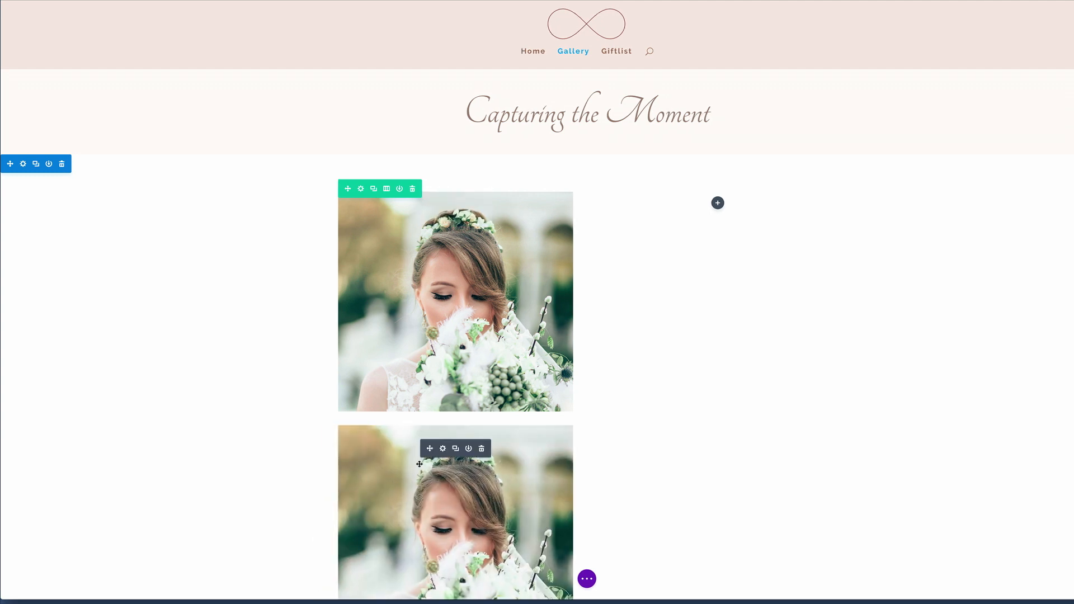
pyautogui.moveTo(430, 448); pyautogui.dragTo(723, 224)
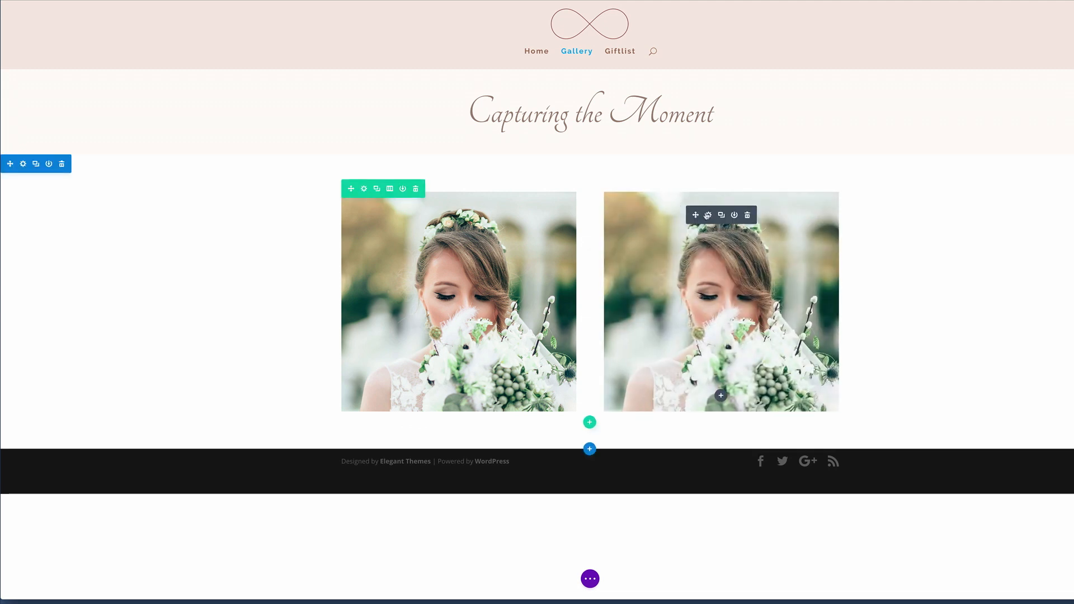
# Step: Replace the second column's image with the photo of the groom in confetti and save the module
pyautogui.click(708, 216)
pyautogui.tripleClick(145, 109)
pyautogui.press('BackSpace')
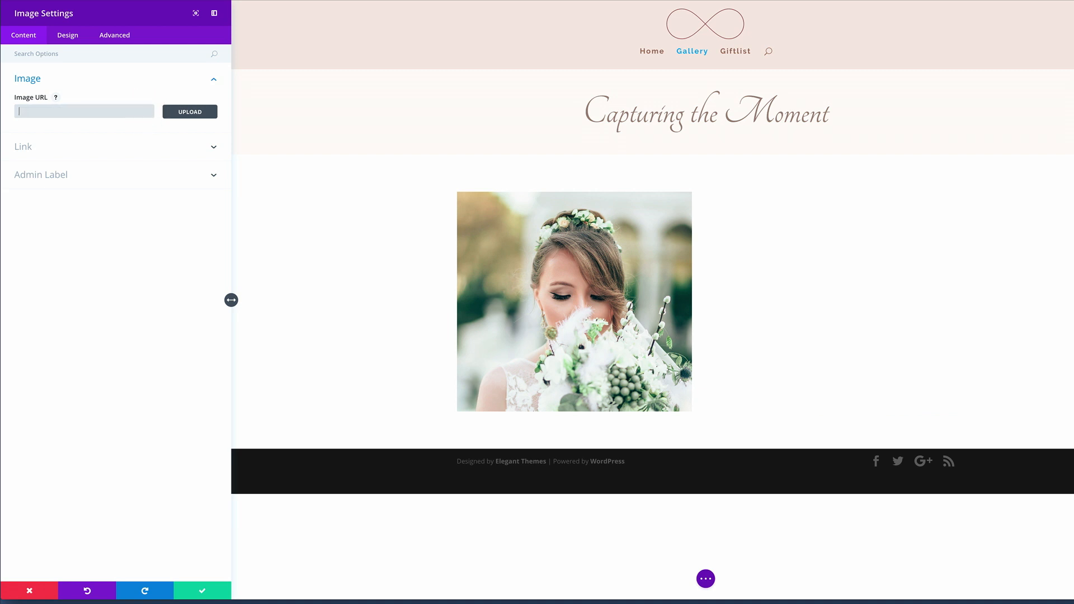
pyautogui.click(203, 113)
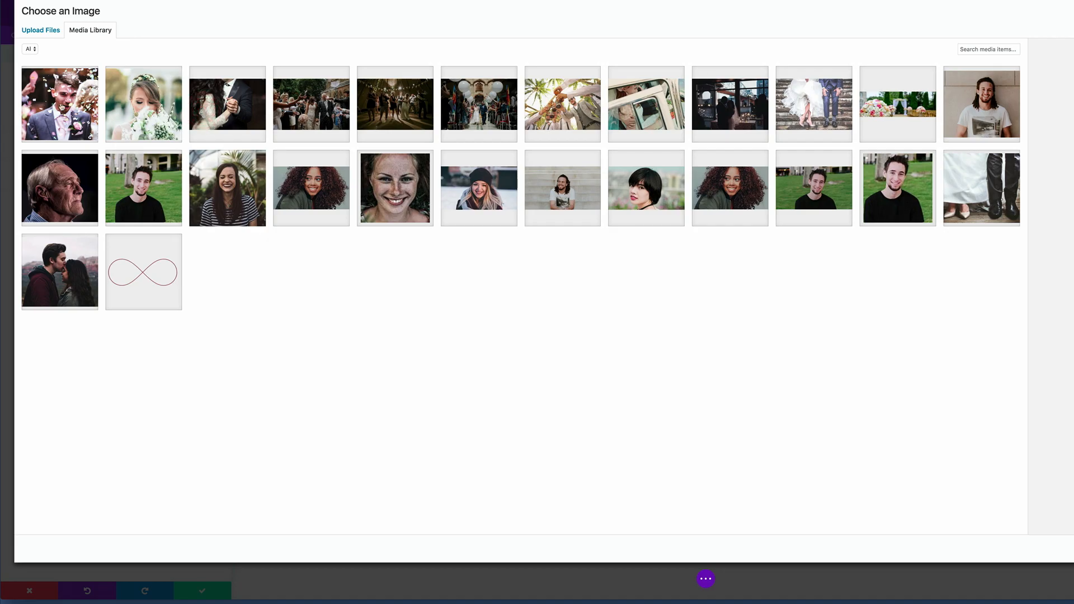
pyautogui.click(51, 107)
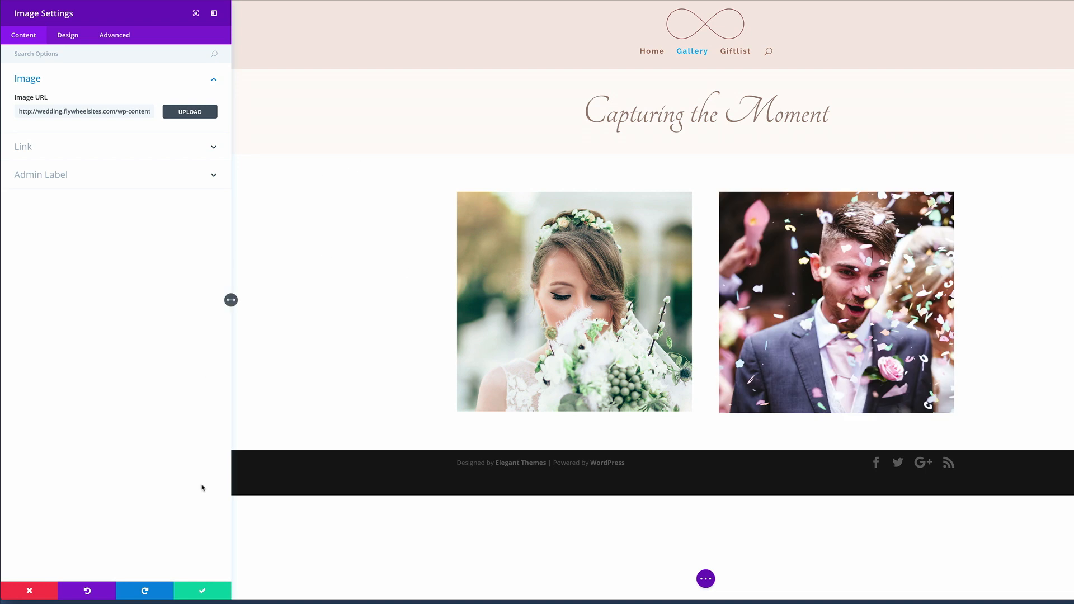
pyautogui.click(203, 591)
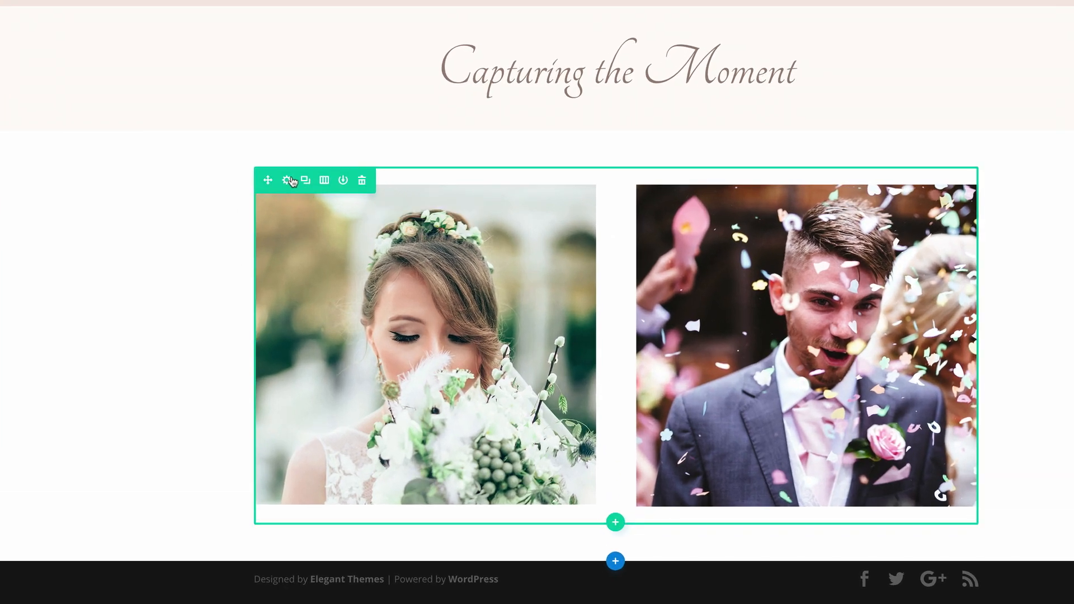
# Step: Enable a custom width of 60% for the image row, set its bottom margin to 5%, and save the row
pyautogui.click(287, 181)
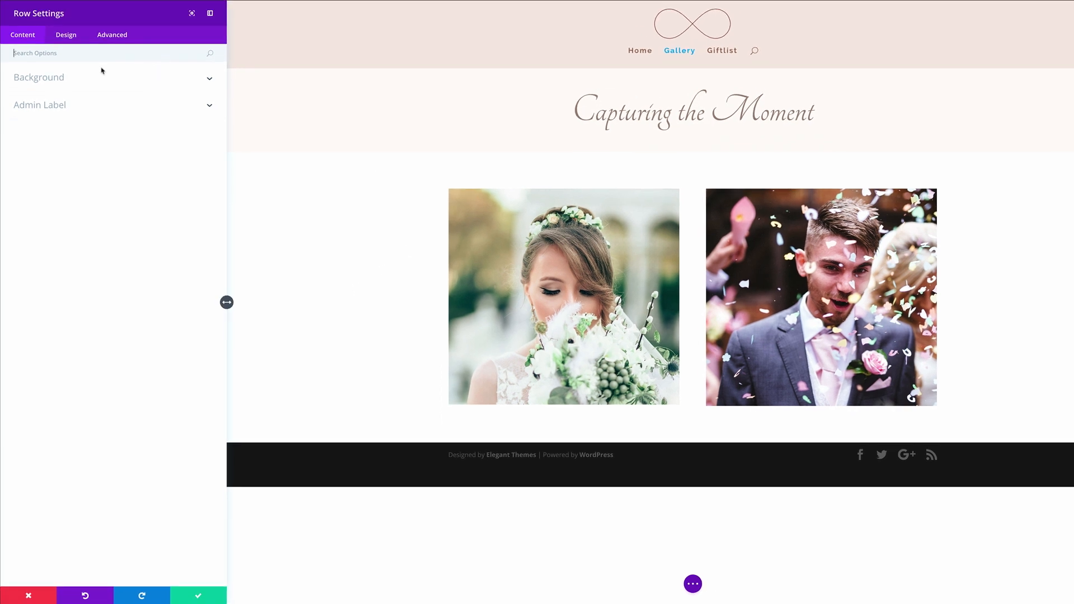
pyautogui.click(85, 54)
pyautogui.write('Cus')
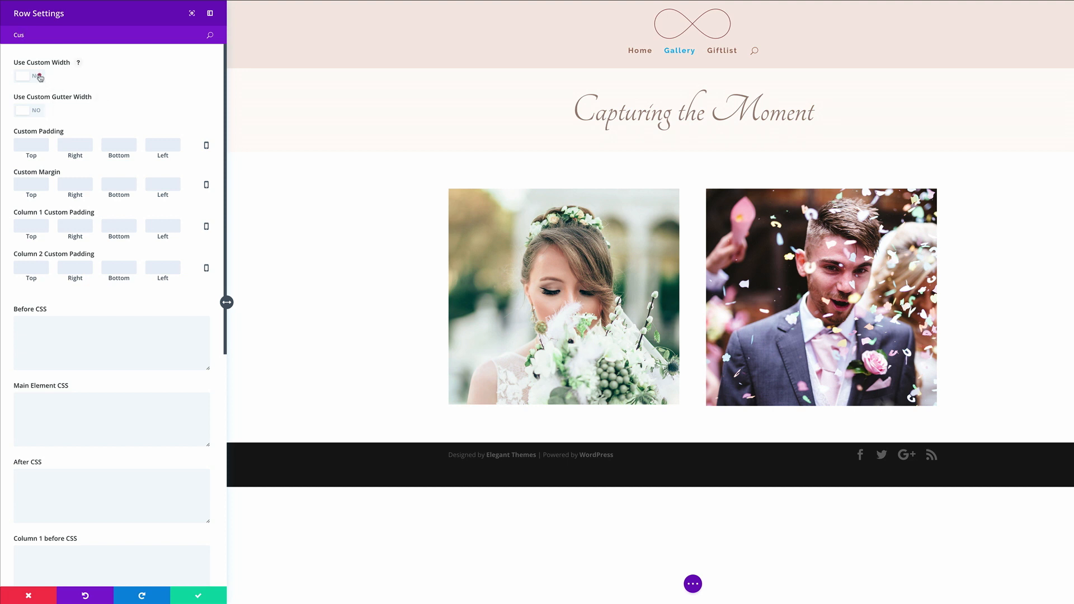
pyautogui.click(40, 78)
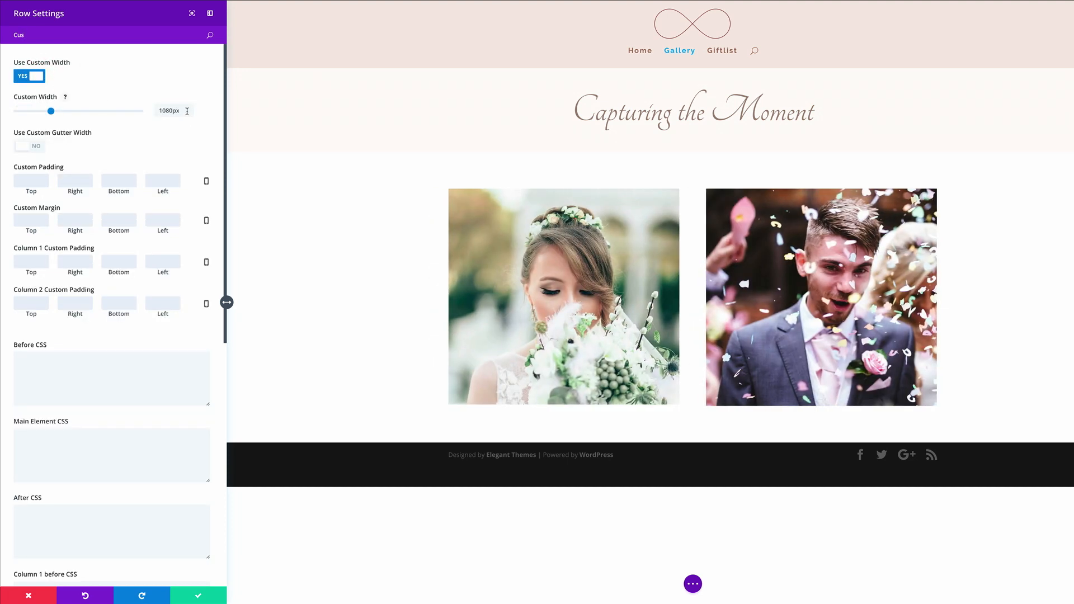
pyautogui.click(187, 110)
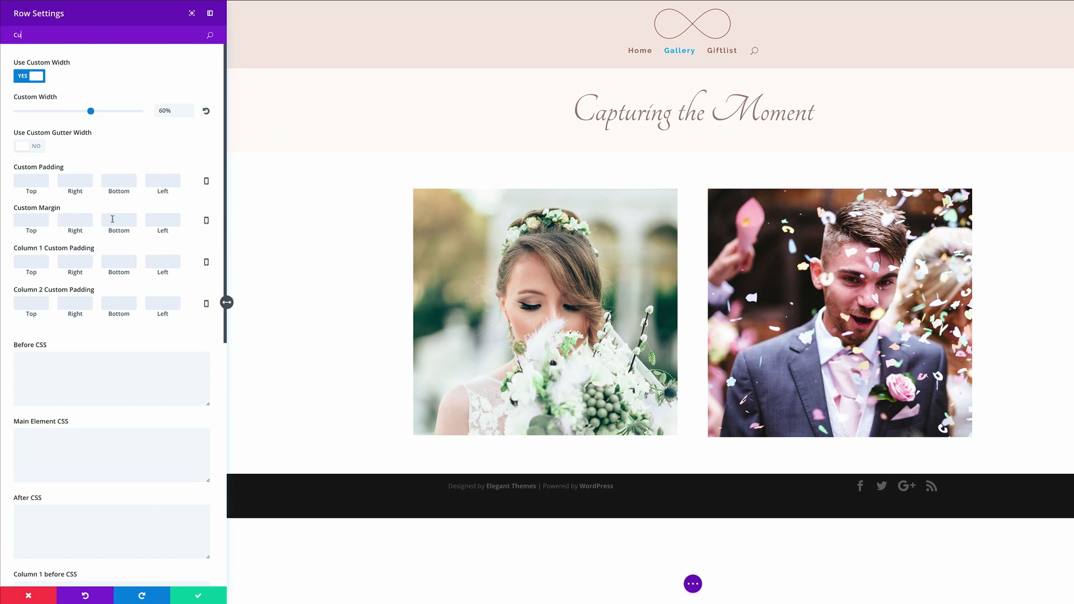
pyautogui.write('5%')
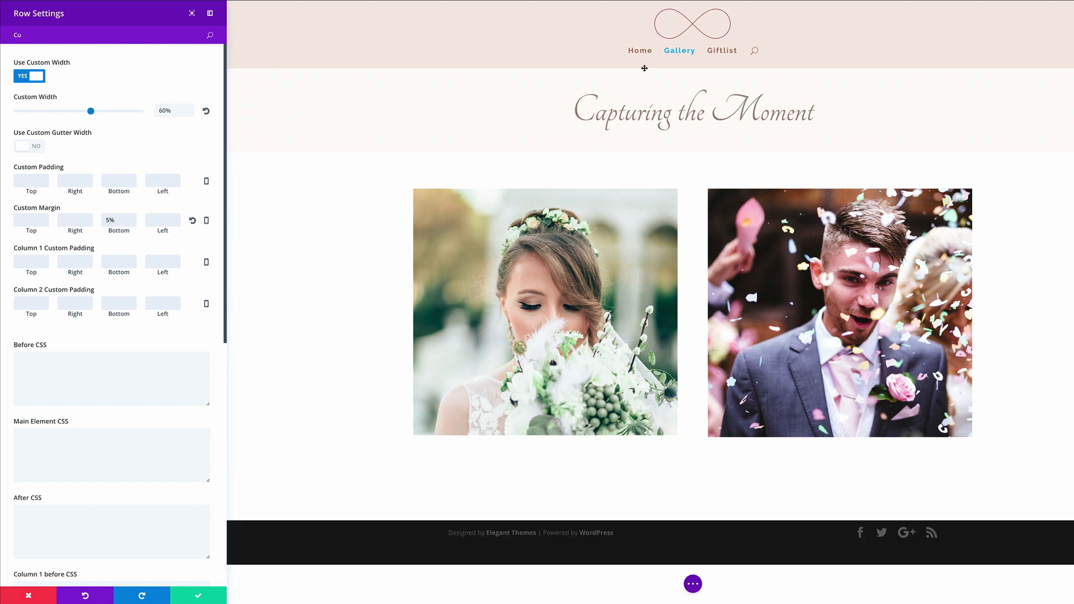
pyautogui.click(198, 596)
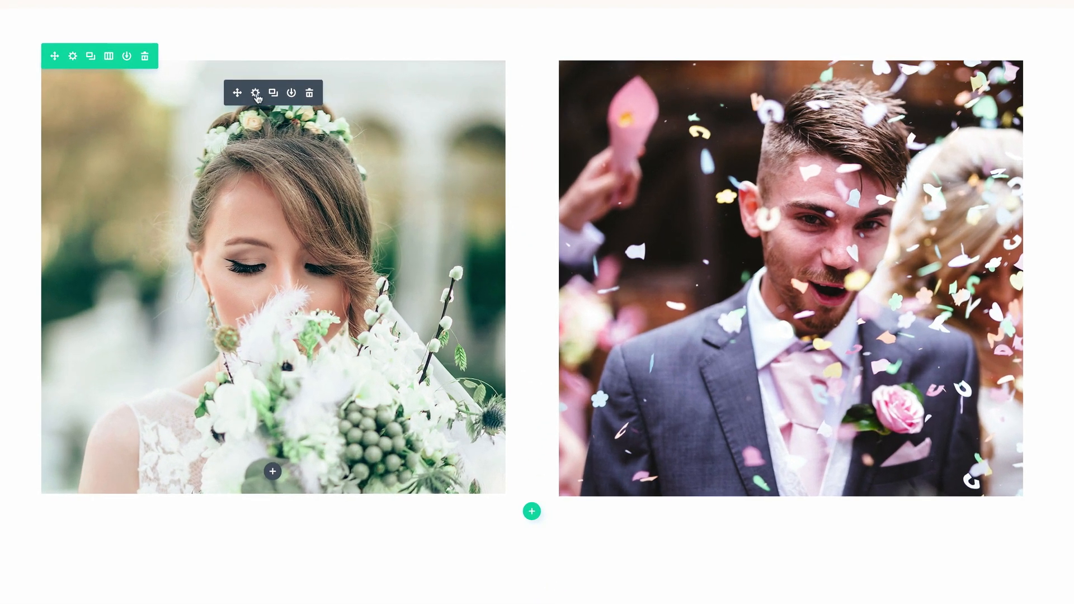
# Step: Add the main element CSS "border: 10px double #9b857b;" to the bride image and save the module
pyautogui.click(256, 94)
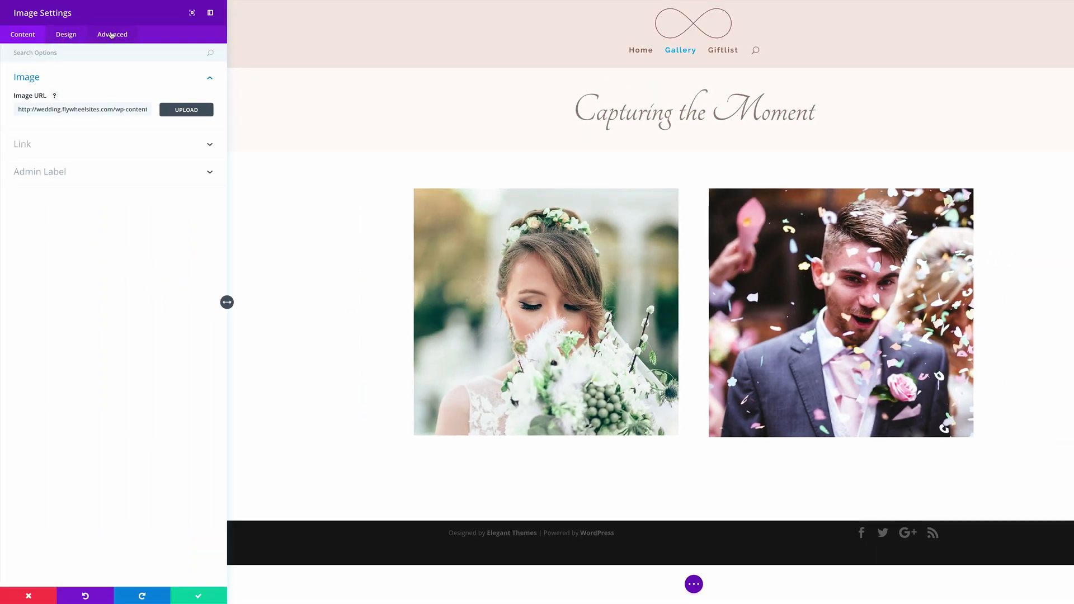
pyautogui.click(111, 34)
pyautogui.click(52, 108)
pyautogui.click(50, 224)
pyautogui.write('border: 10px double #9b857b;')
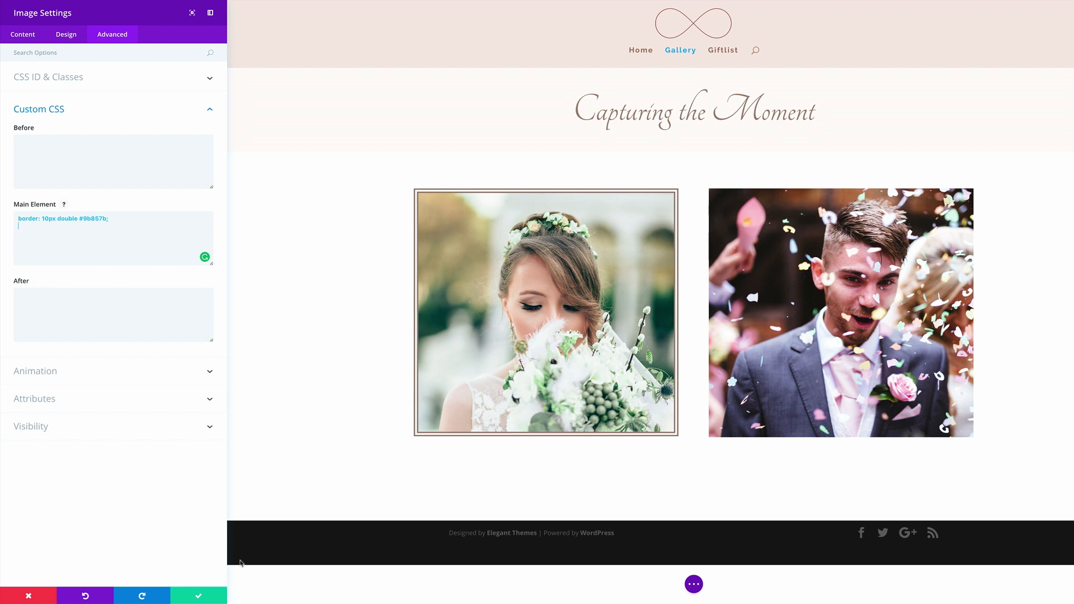
pyautogui.click(197, 596)
# Step: Add the main element CSS "border: 10px double #9b857b;" to the groom image and save the module
pyautogui.moveTo(758, 212)
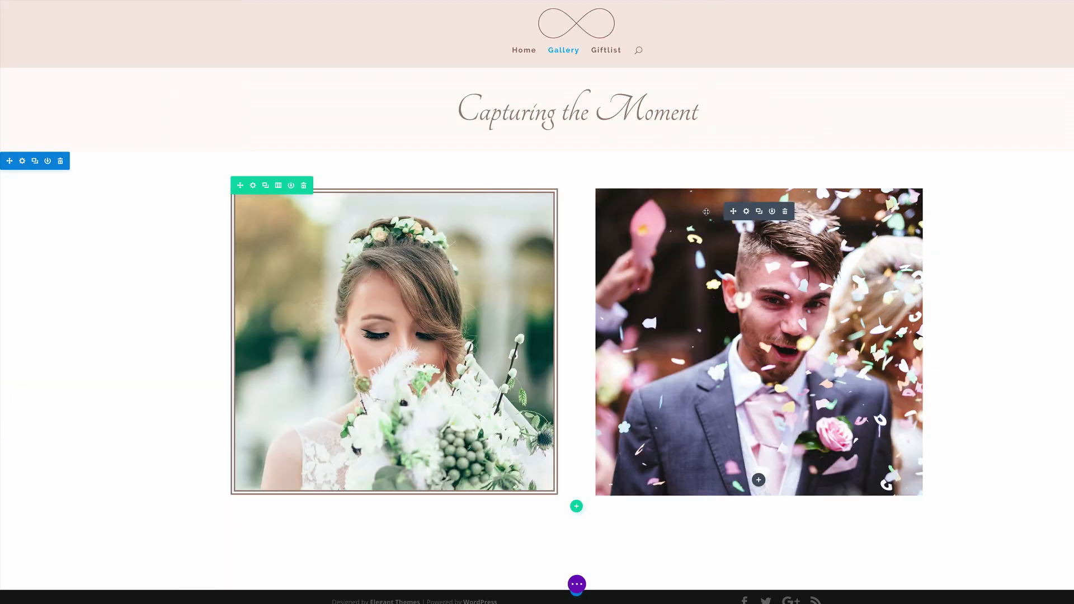
pyautogui.click(747, 212)
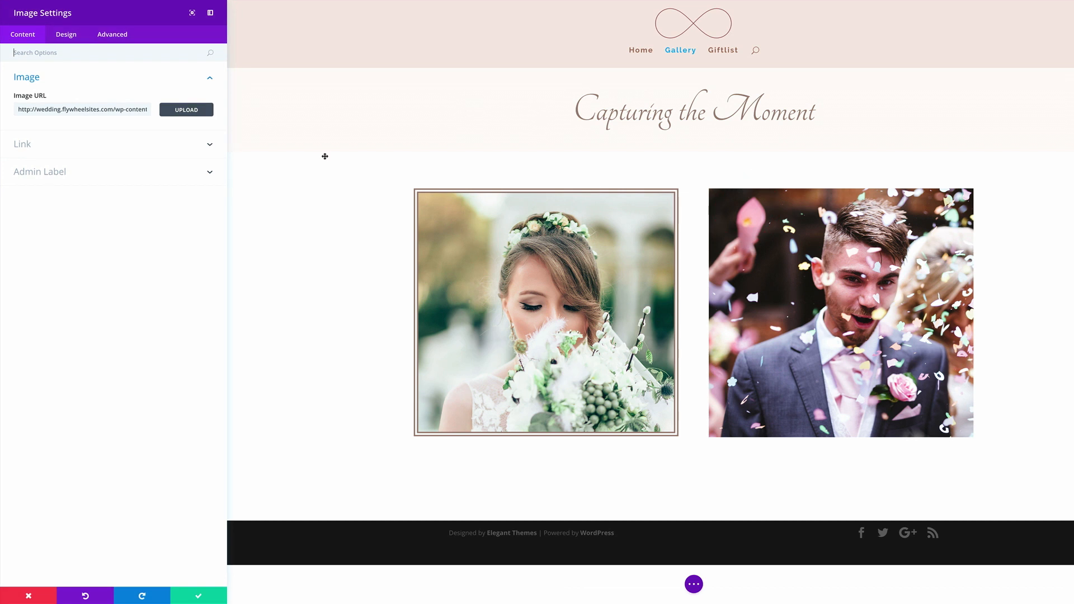
pyautogui.click(110, 34)
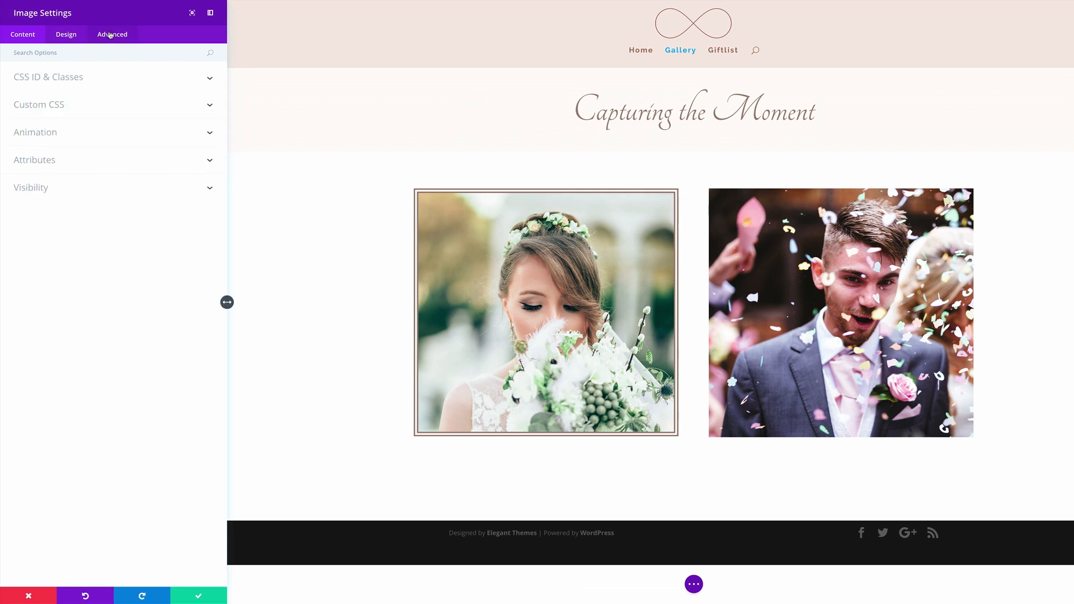
pyautogui.click(62, 104)
pyautogui.click(45, 234)
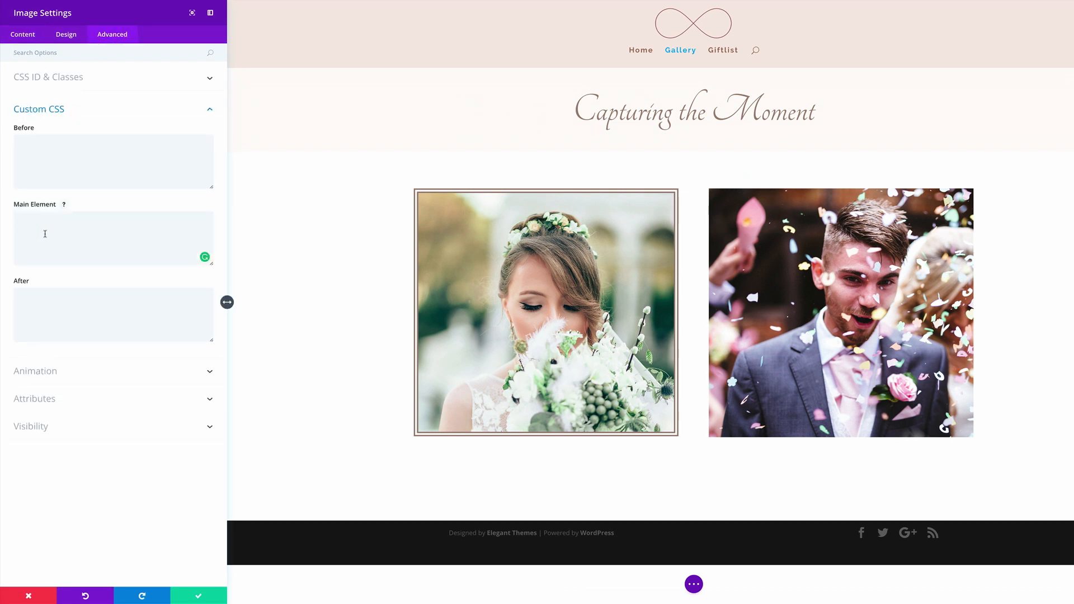
pyautogui.write('border: 10px double #9b857b;')
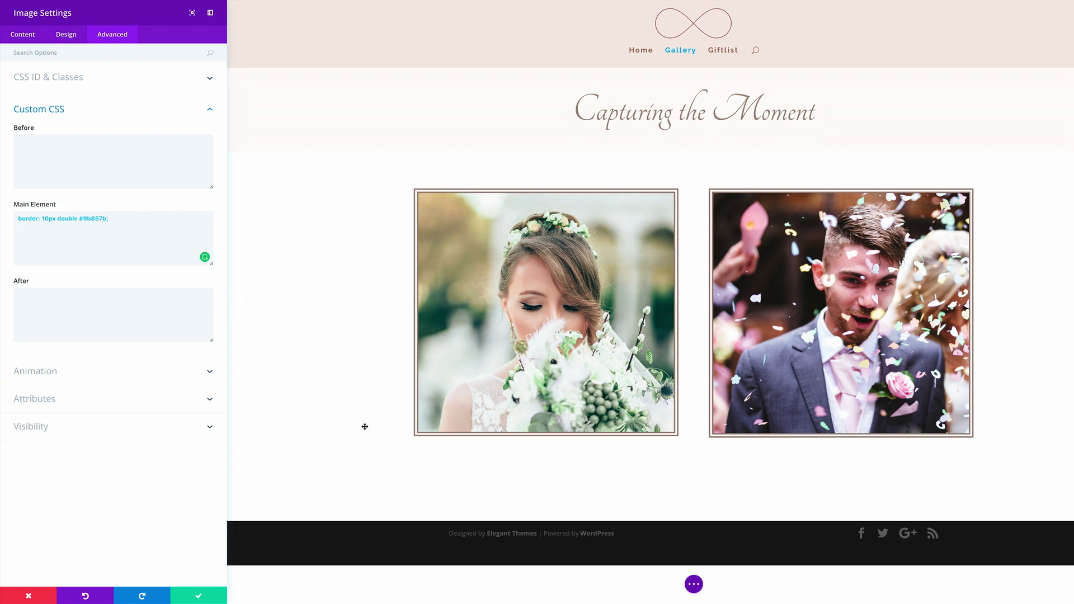
pyautogui.click(200, 597)
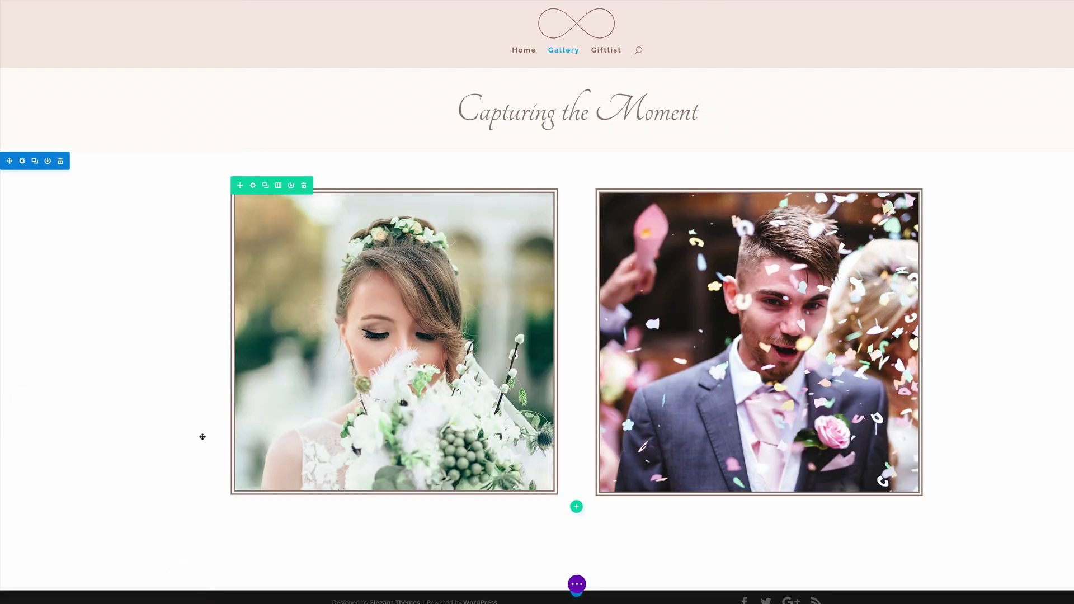
# Step: Insert a new regular section with a single-column row below the image section, leaving the row without a module
pyautogui.scroll(-1, 179, 358)
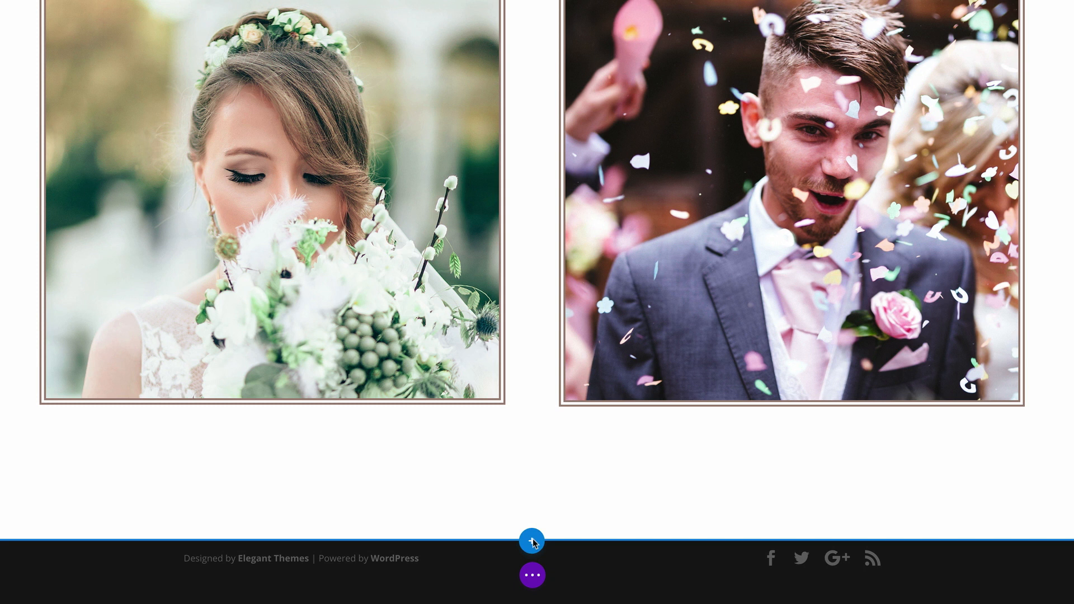
pyautogui.click(532, 540)
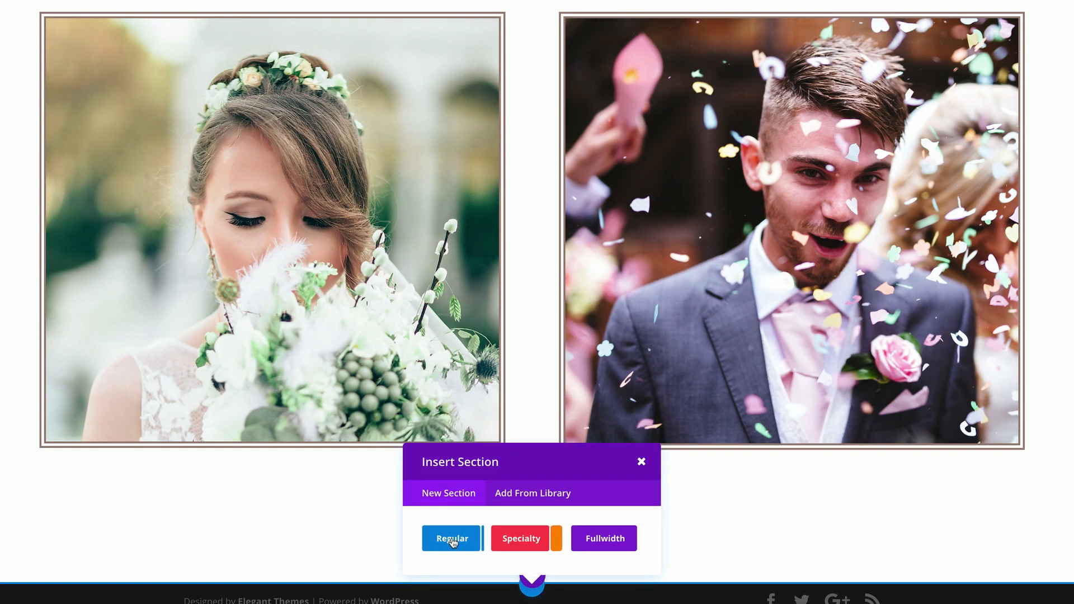
pyautogui.click(452, 539)
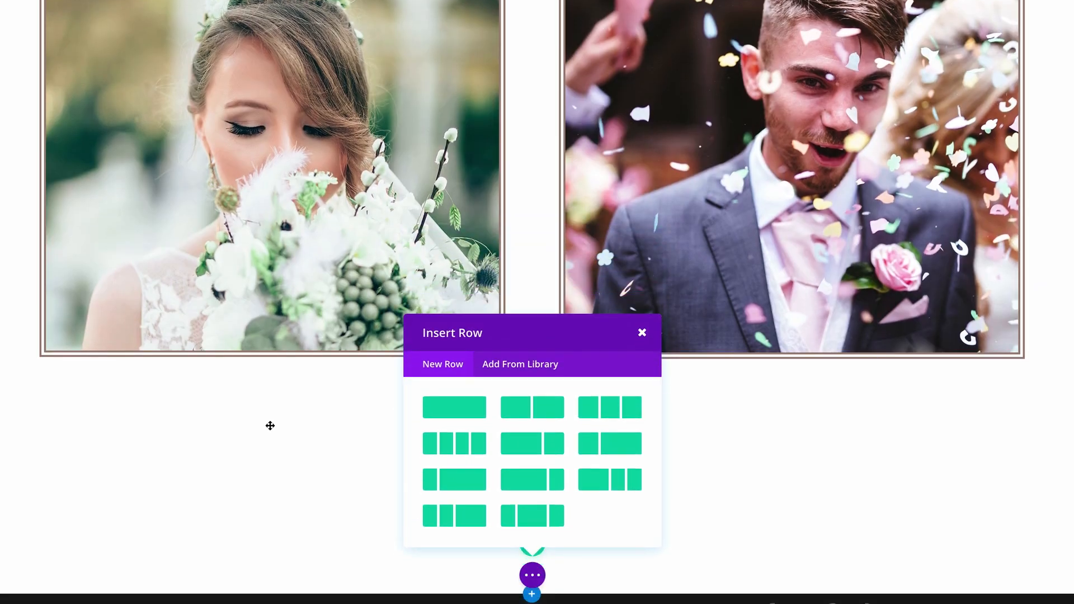
pyautogui.click(460, 404)
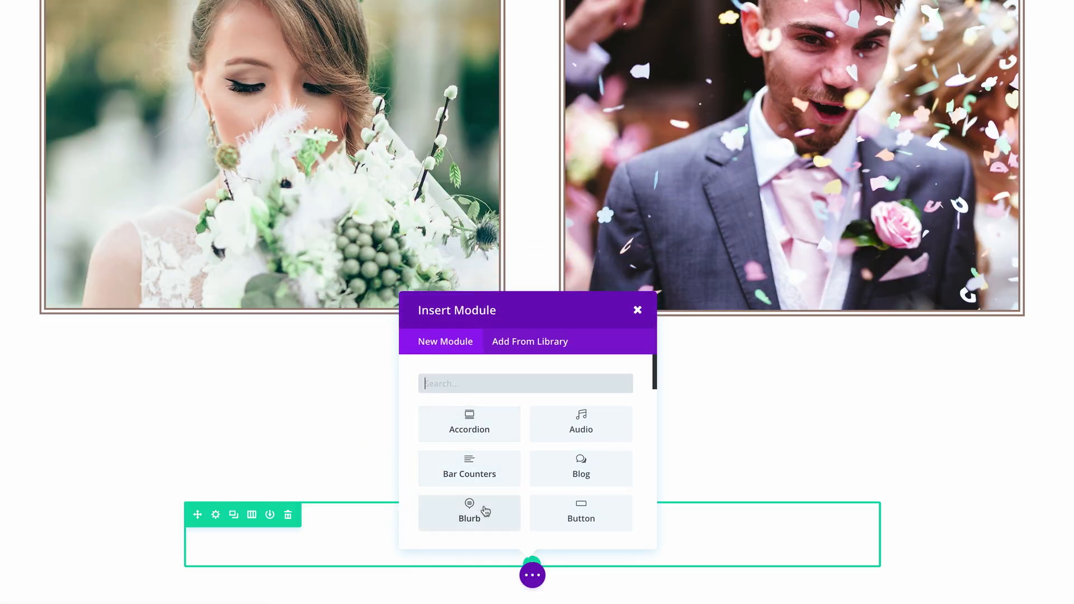
pyautogui.click(638, 312)
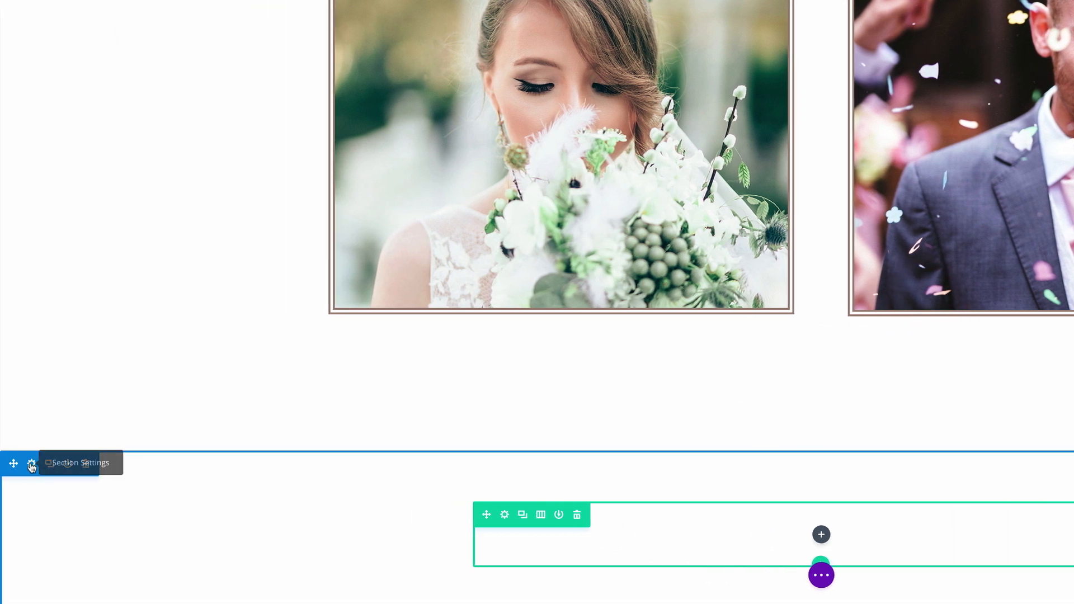
# Step: Set the new section's background color to #fffaf6 and save the section
pyautogui.click(31, 465)
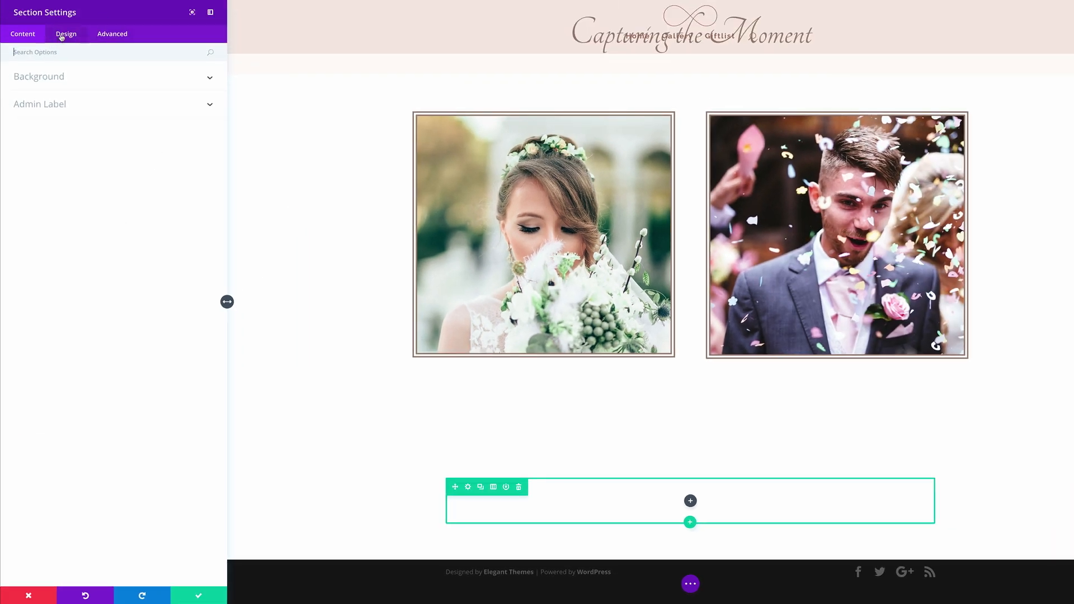
pyautogui.click(45, 77)
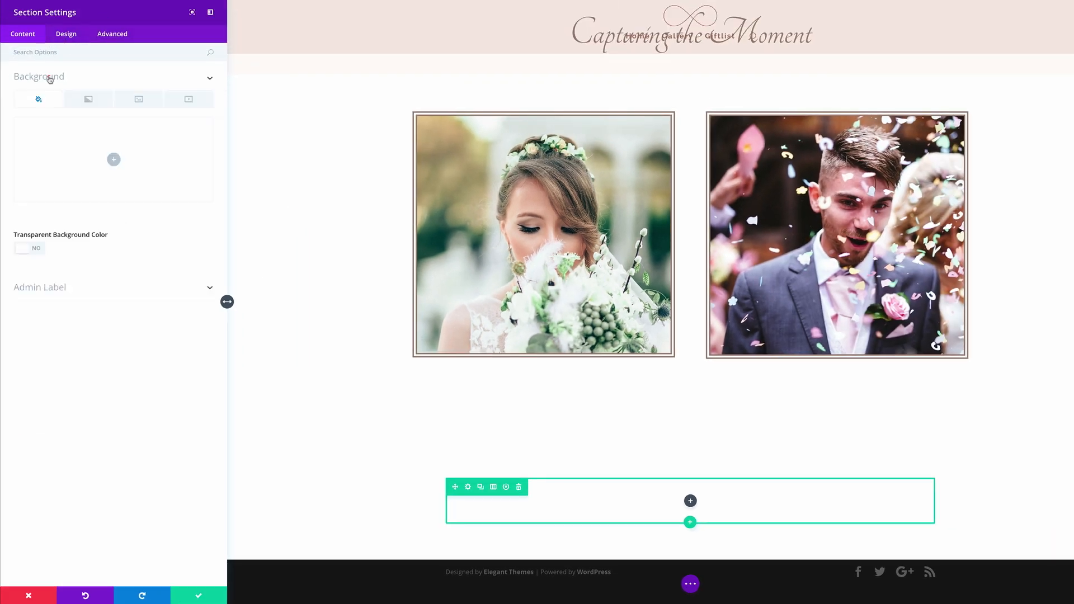
pyautogui.click(112, 162)
pyautogui.click(47, 127)
pyautogui.write('#fffaf6')
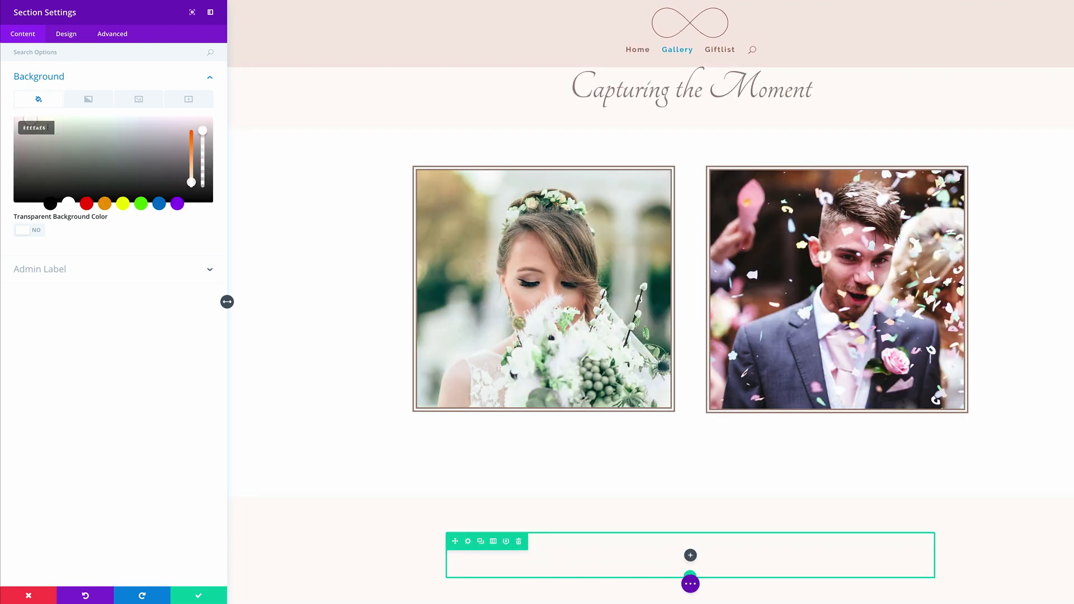
pyautogui.click(206, 596)
# Step: Add a Text module to the new row with the content "Thank You for Being a Wonderful Part of Our Wedding"
pyautogui.scroll(-3, 211, 330)
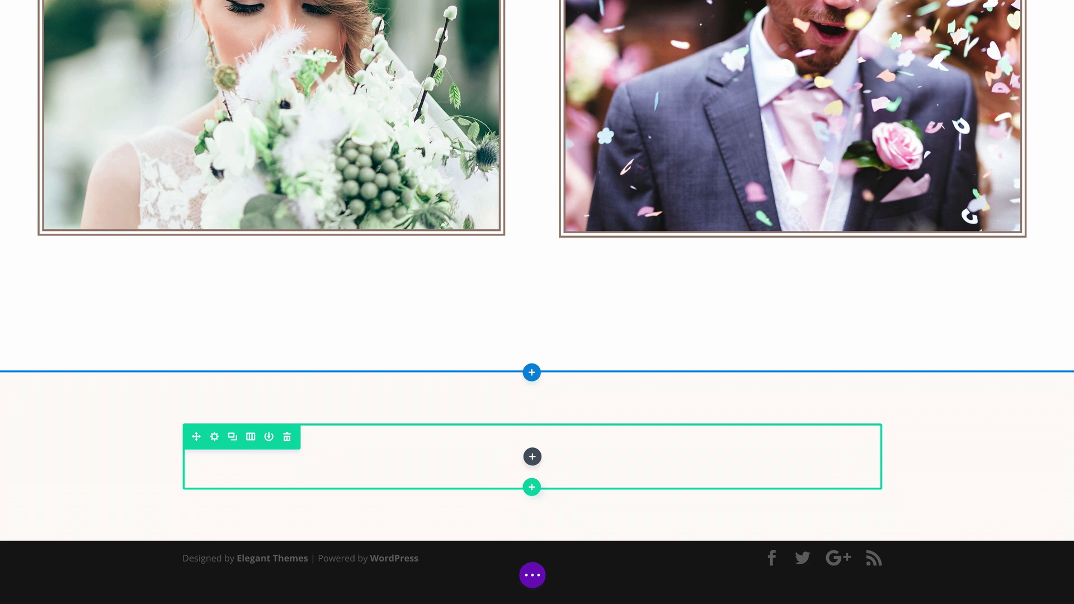
pyautogui.click(533, 457)
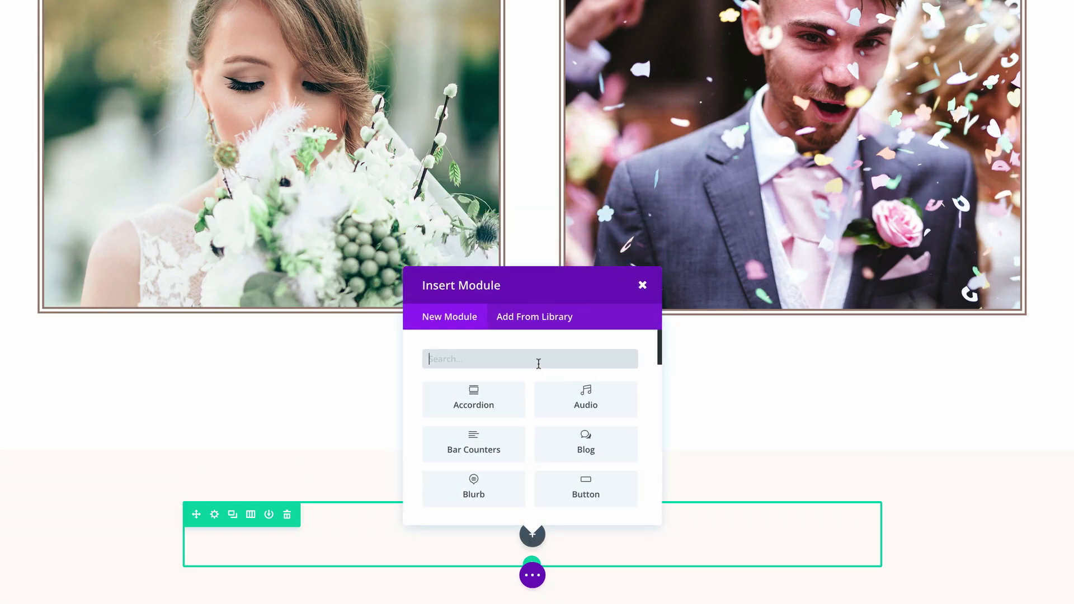
pyautogui.write('tex')
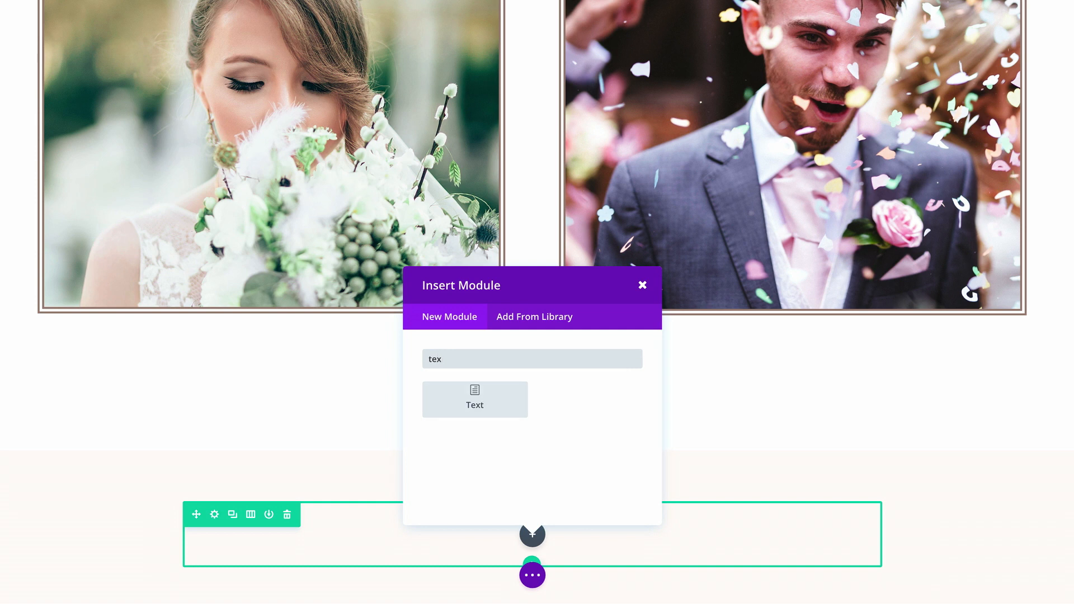
pyautogui.click(506, 397)
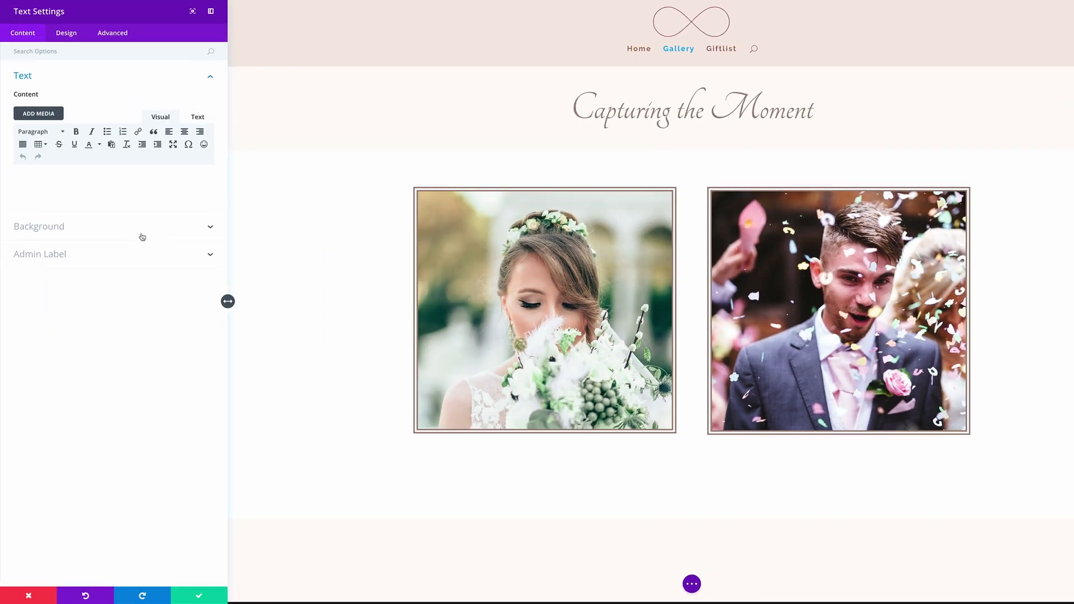
pyautogui.click(116, 177)
pyautogui.write('Thank You for Being a Wonderful Part of Our Wedding')
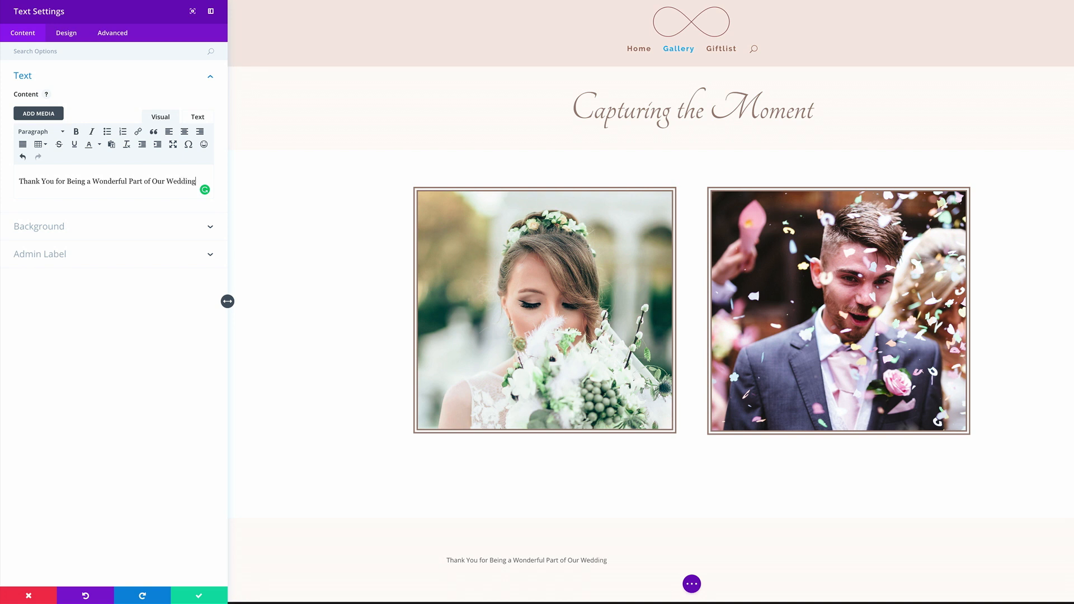
# Step: Center the thank-you text and set its text color to #9b857b
pyautogui.click(66, 34)
pyautogui.click(59, 56)
pyautogui.click(51, 76)
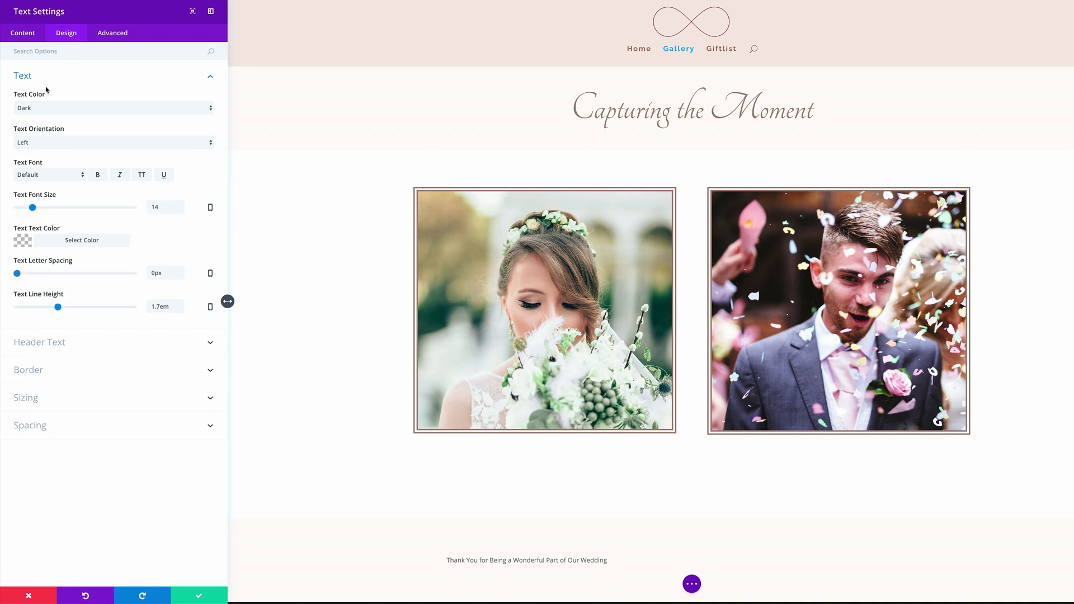
pyautogui.click(49, 143)
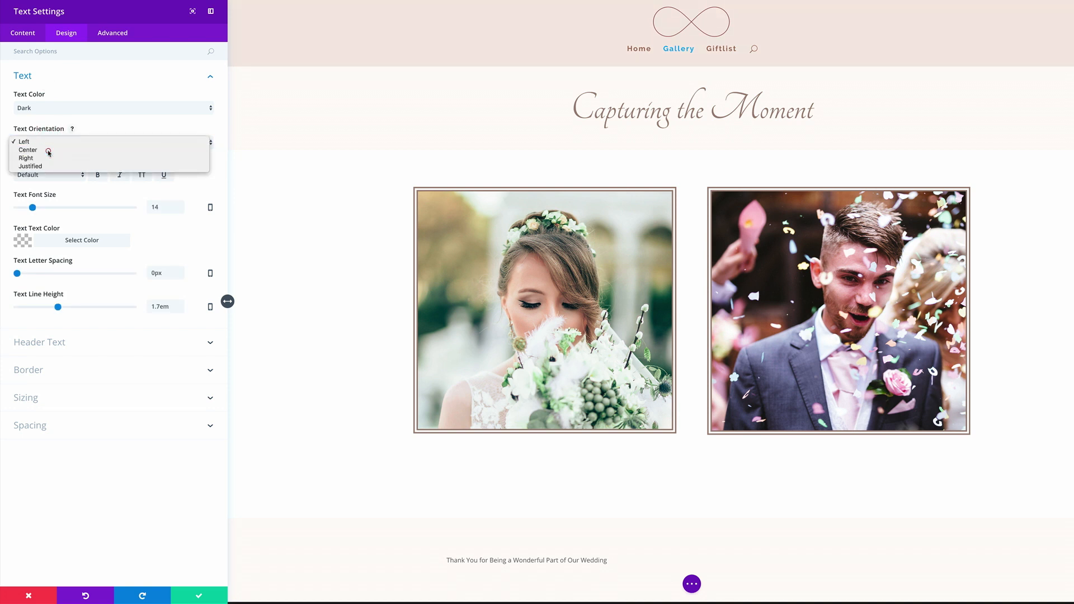
pyautogui.click(48, 151)
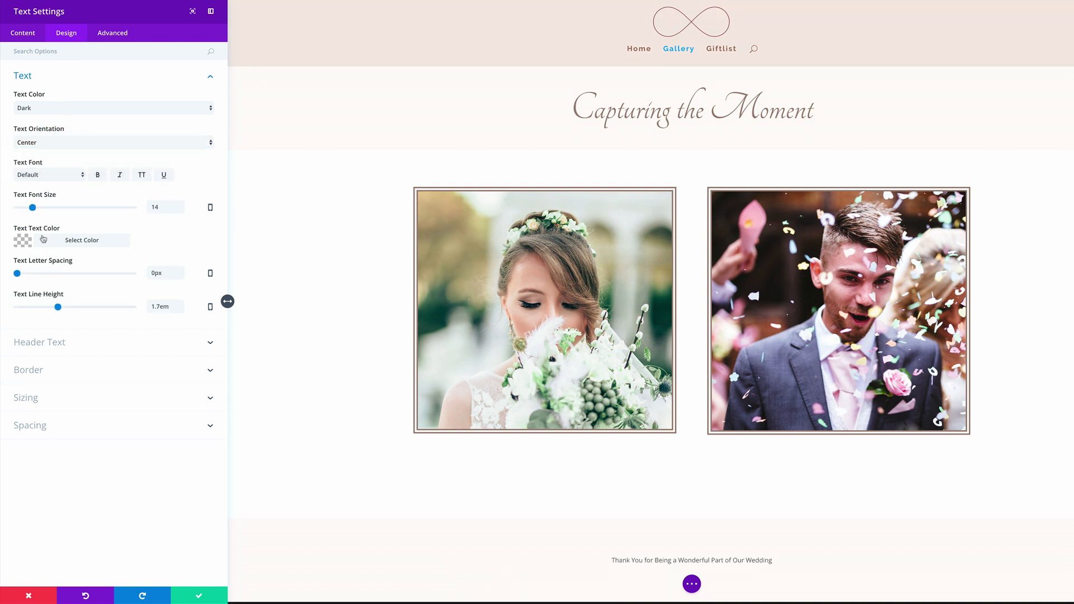
pyautogui.click(25, 242)
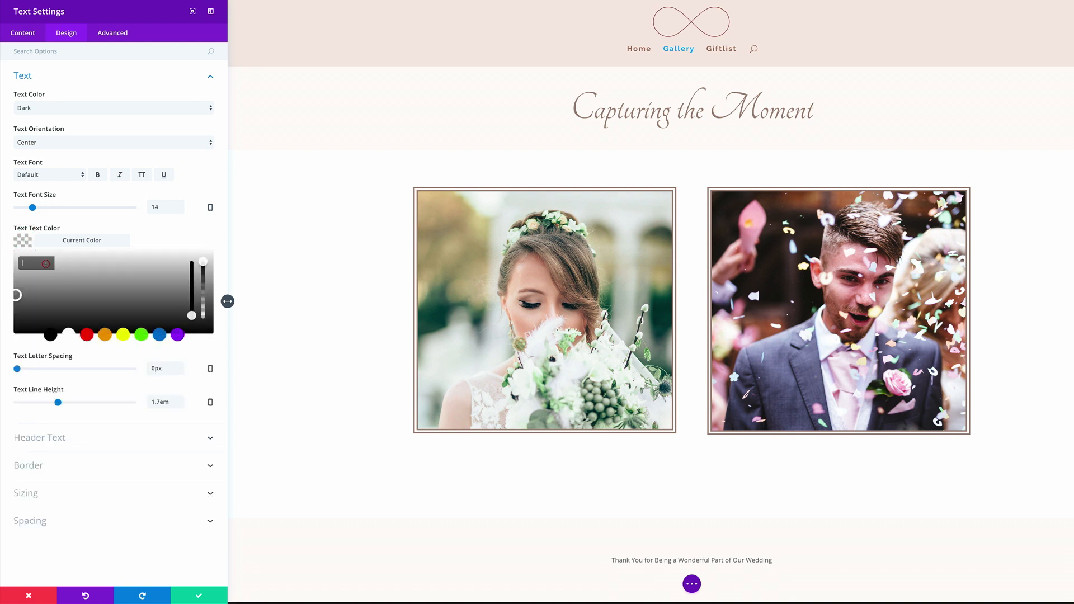
pyautogui.write('#9b857b')
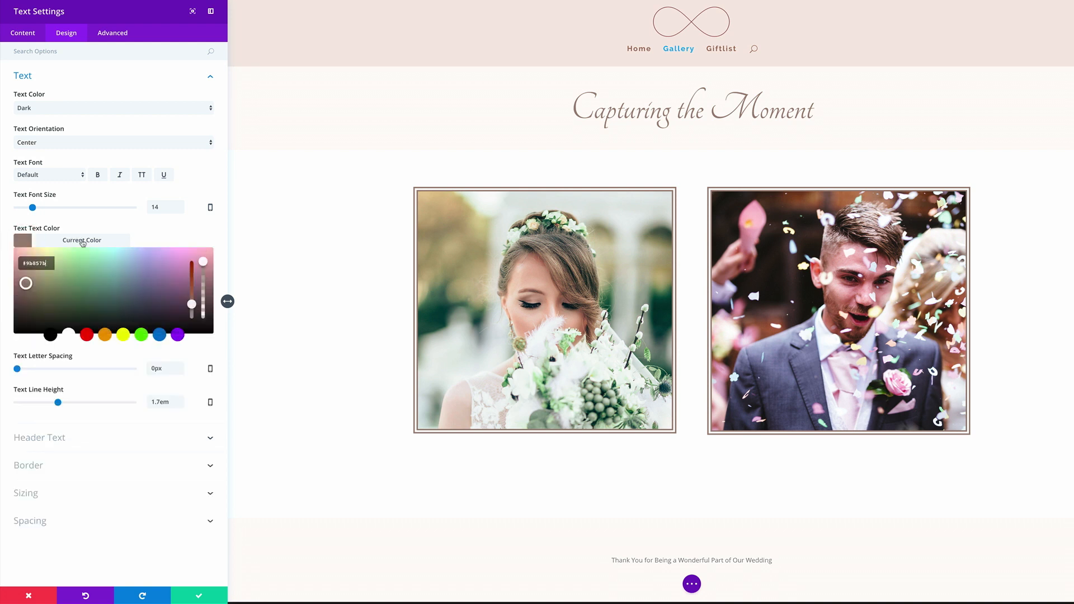
# Step: Set the thank-you text's font to Tangerine and its font size to 70px
pyautogui.click(62, 175)
pyautogui.scroll(-5, 60, 510)
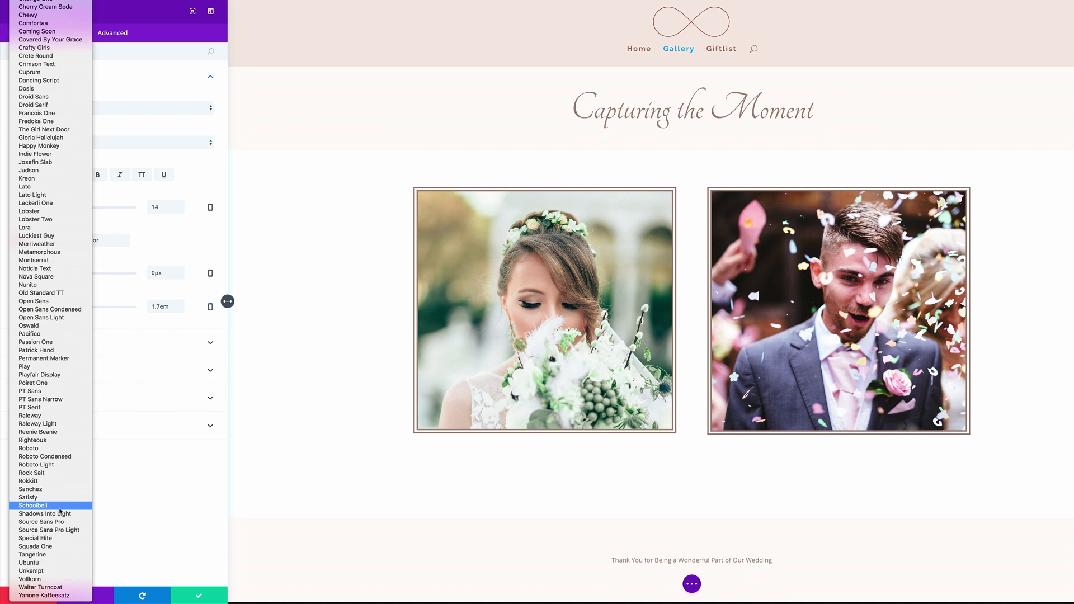
pyautogui.click(67, 555)
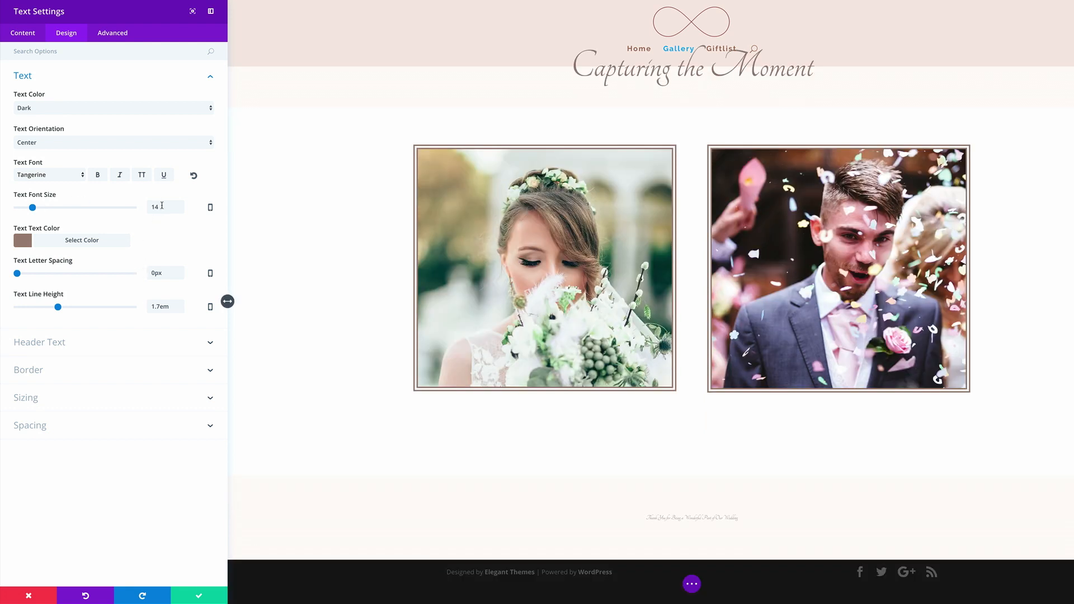
pyautogui.doubleClick(161, 205)
pyautogui.write('70')
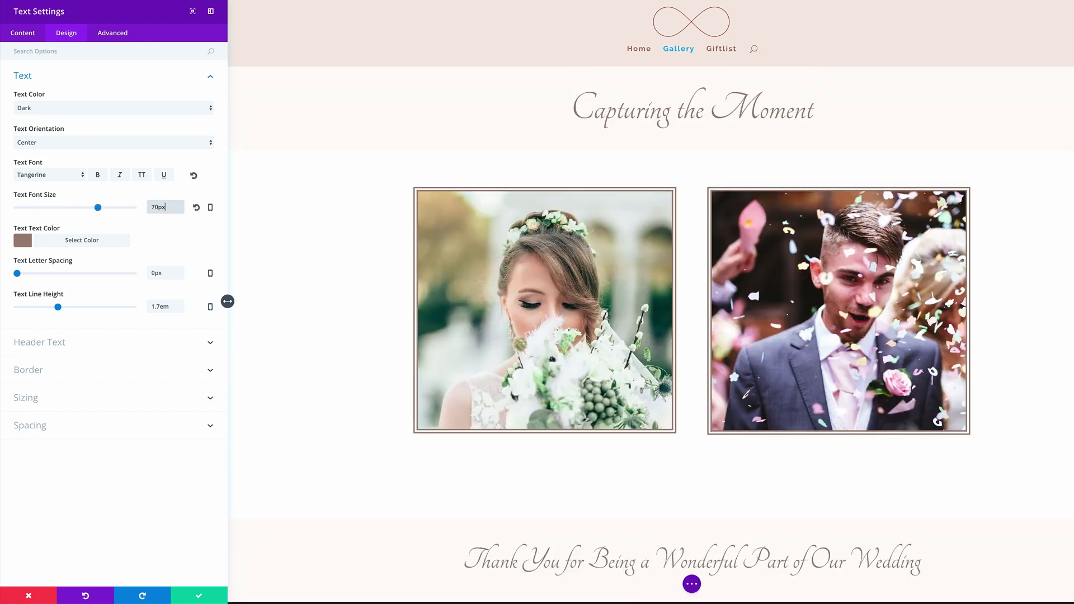
# Step: Enable responsive font sizes for the thank-you text and set the smartphone size to 50px
pyautogui.click(211, 208)
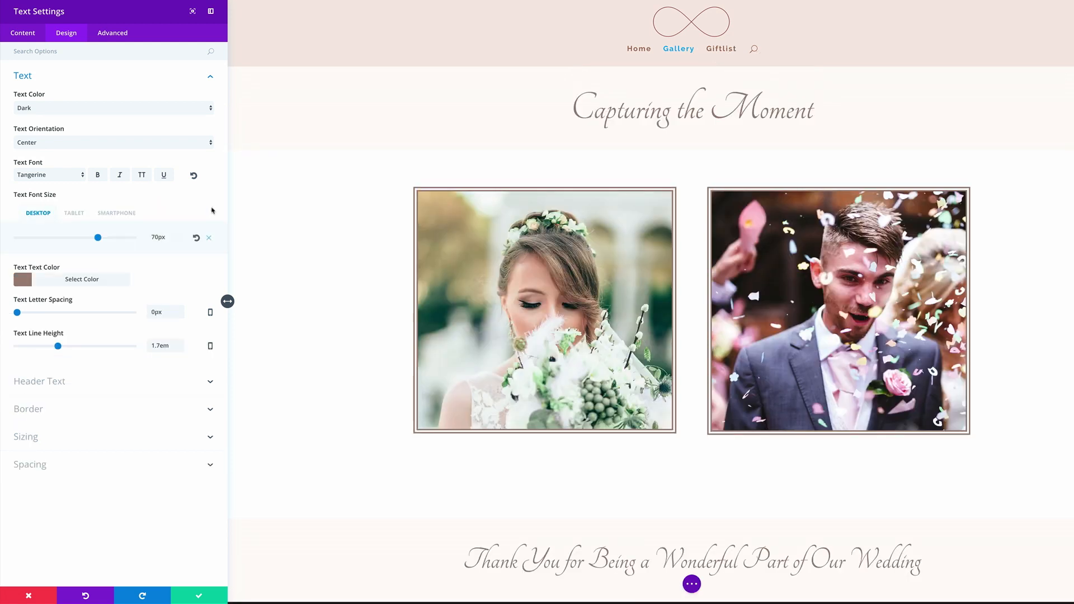
pyautogui.click(83, 214)
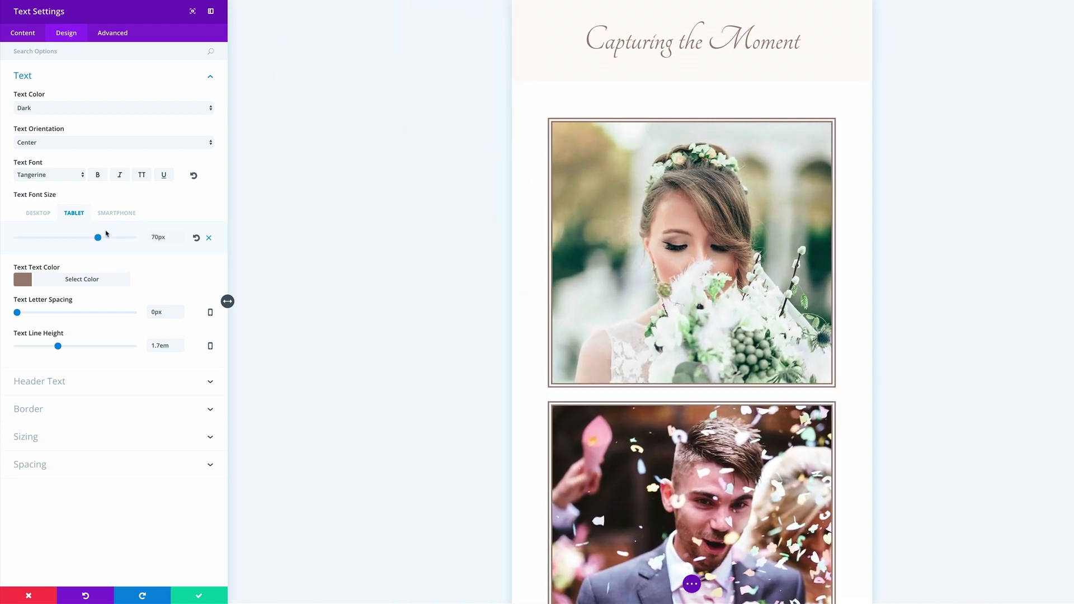
pyautogui.click(111, 212)
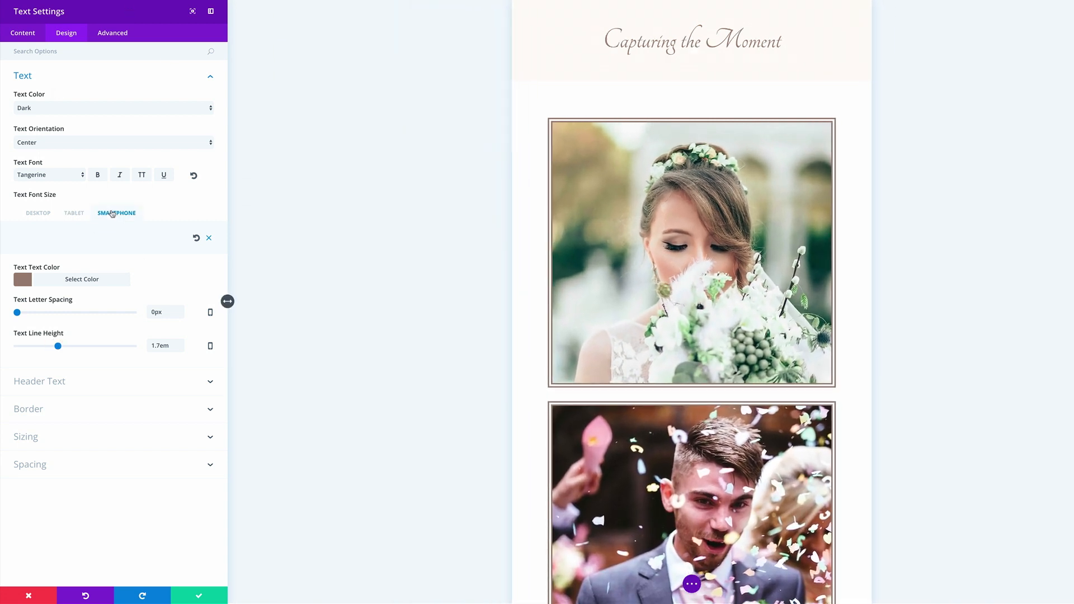
pyautogui.click(155, 237)
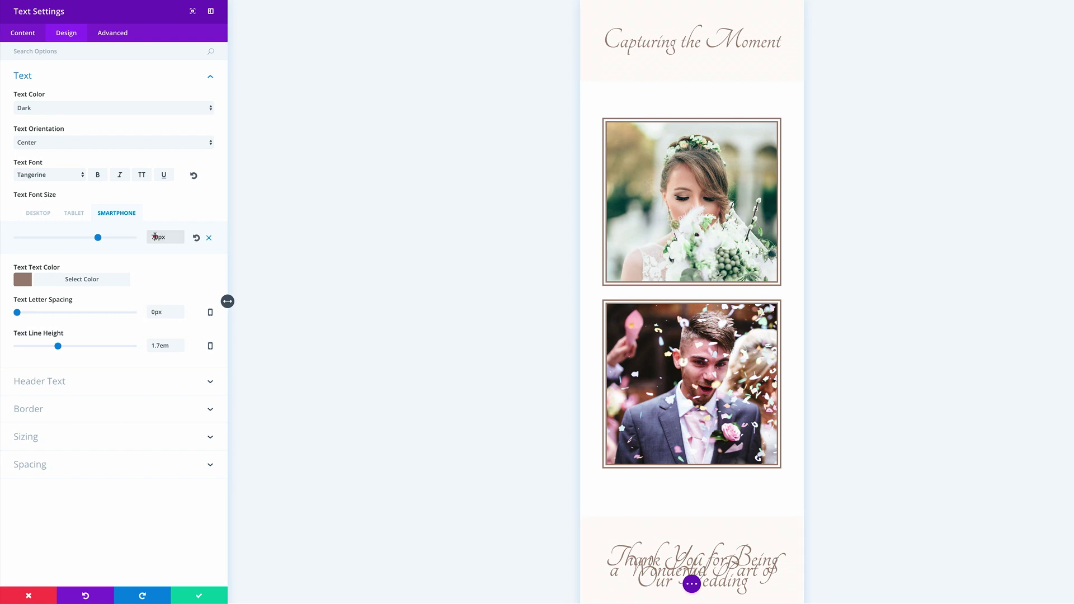
pyautogui.moveTo(155, 236); pyautogui.dragTo(151, 239)
pyautogui.write('5')
# Step: Set the thank-you text's line height to 1em
pyautogui.click(70, 346)
pyautogui.moveTo(70, 347); pyautogui.dragTo(16, 347)
pyautogui.scroll(-2, 380, 380)
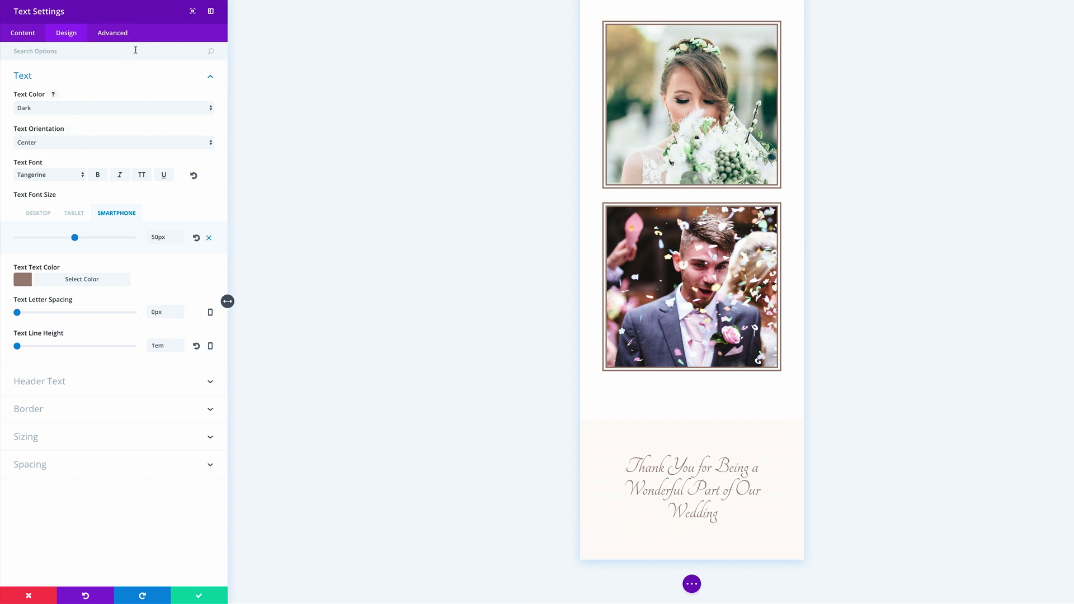
# Step: Set the text module's bottom custom margin to 5% and save the module
pyautogui.write('Mar')
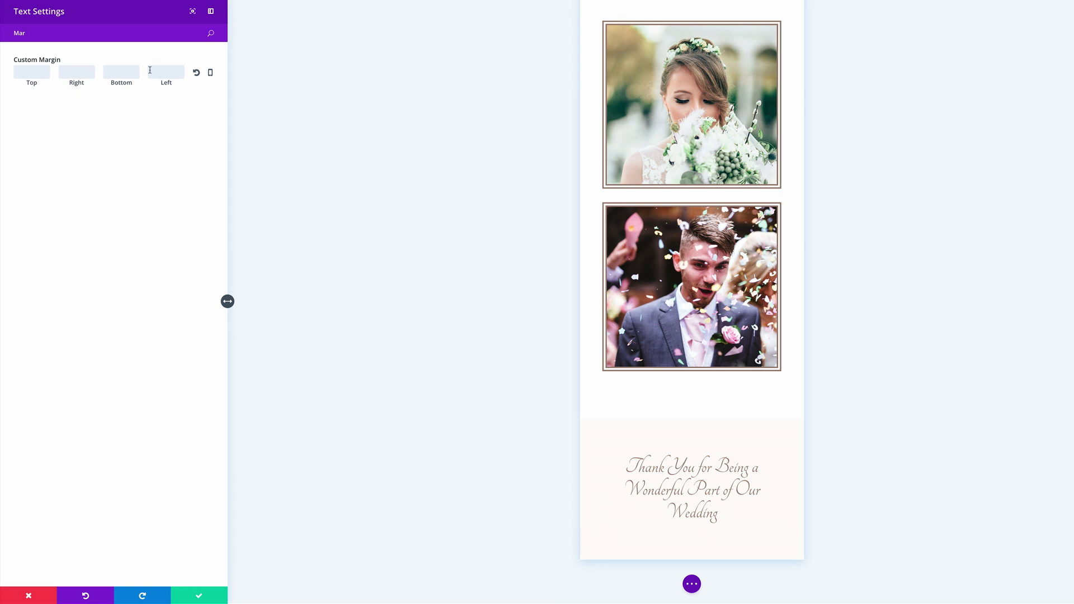
pyautogui.click(130, 73)
pyautogui.write('5%')
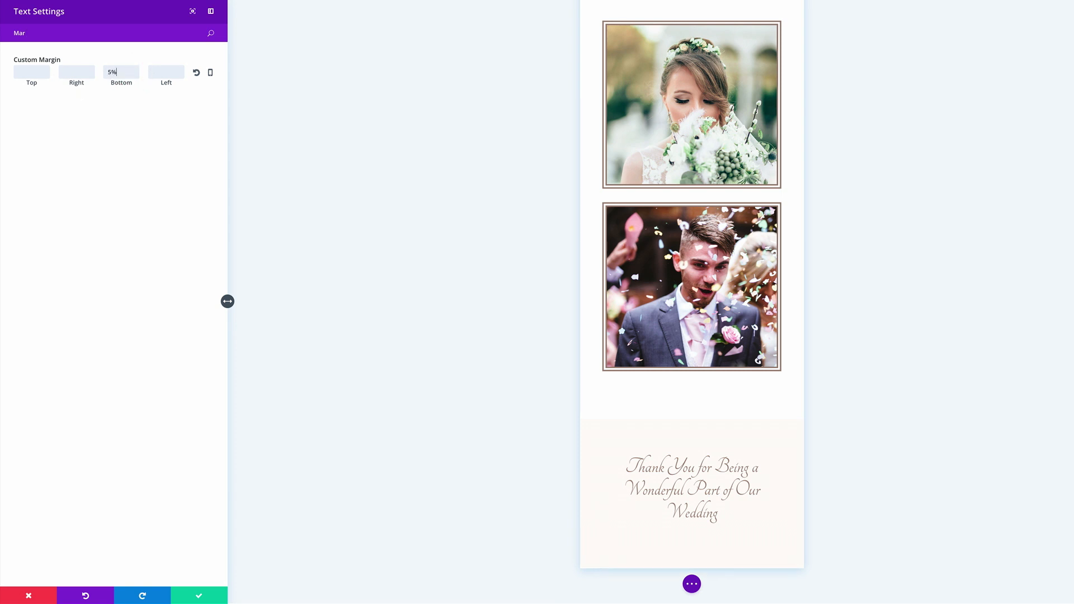
pyautogui.click(200, 597)
pyautogui.scroll(-1, 531, 434)
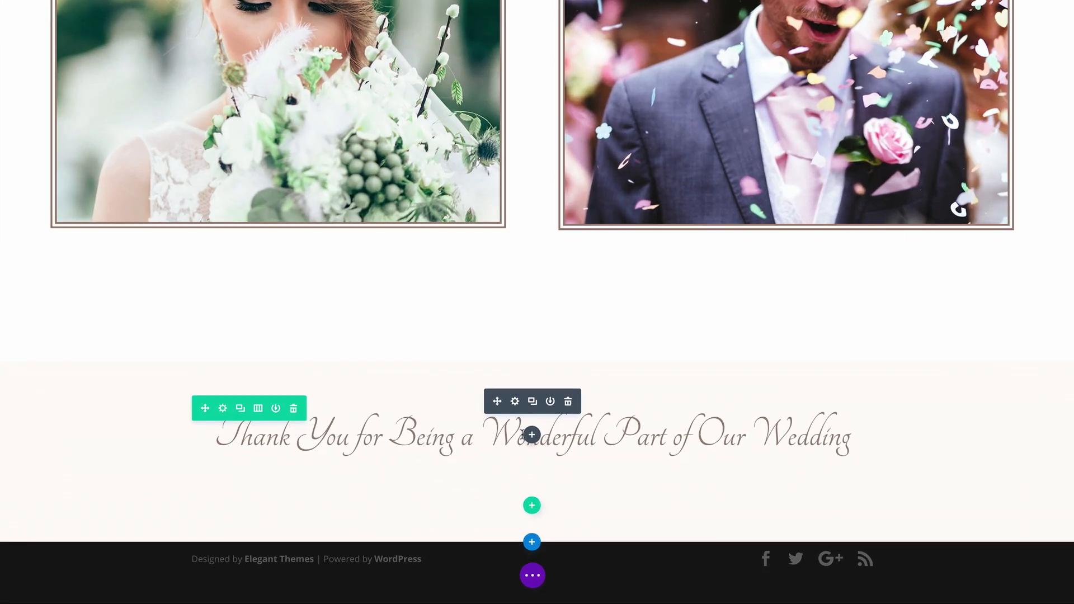
# Step: Add a Text module below the thank-you heading containing the placeholder paragraph that starts "Sed egestas, ante et vulputate volutpat"
pyautogui.click(532, 436)
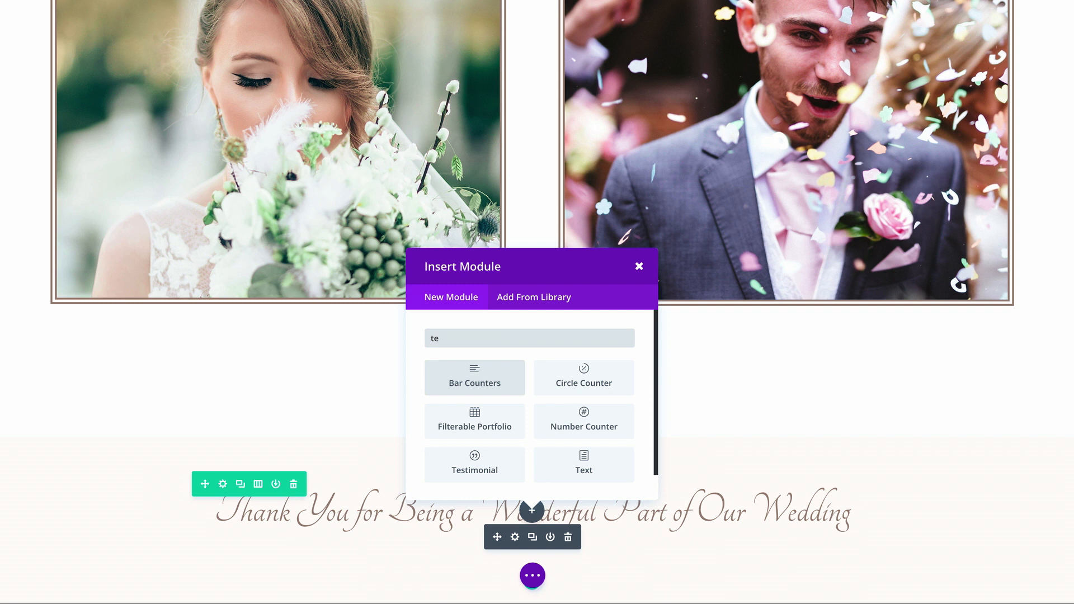
pyautogui.click(584, 465)
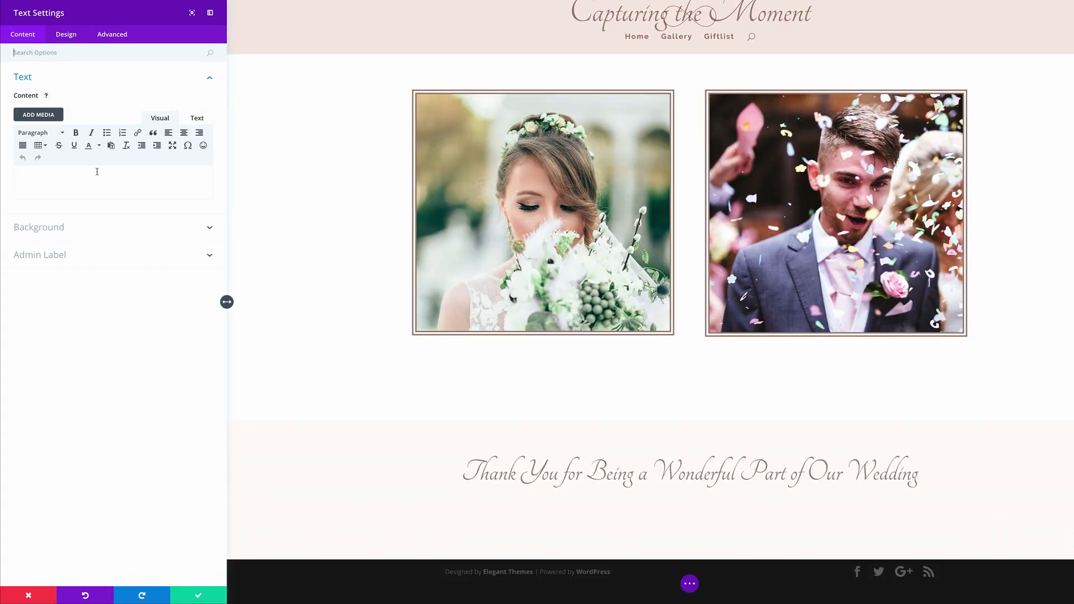
pyautogui.click(97, 172)
pyautogui.write('Sed egestas, ante et vulputate volutpat, eros pede semper est, vitae luctus metus libero eu augue. Morbi purus libero, faucibus adipiscing, commodo quis, gravida id, est. Sed lectus. Praesent elementum hendrerit tortor. Sed semper lorem at felis. Vestibulum volutpat, lacus a ultrices sagittis, mi neque euismod dui, eu pulvinar nunc sapien ornare nisl. Phasellus pede arcu, dapibus eu, fermentum et, dapibus sed, urna.')
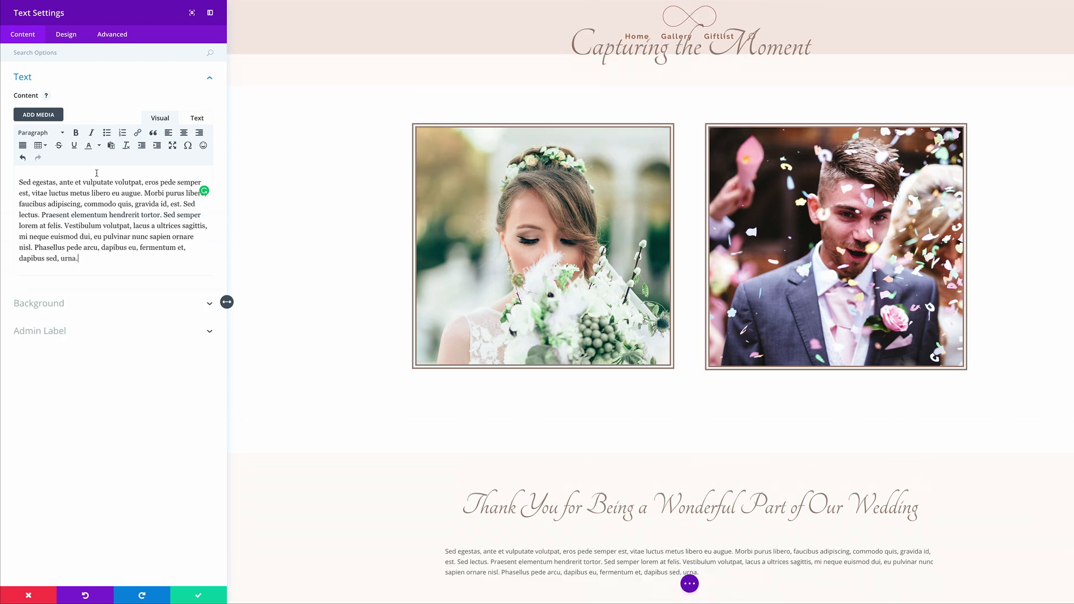
pyautogui.scroll(-1, 328, 270)
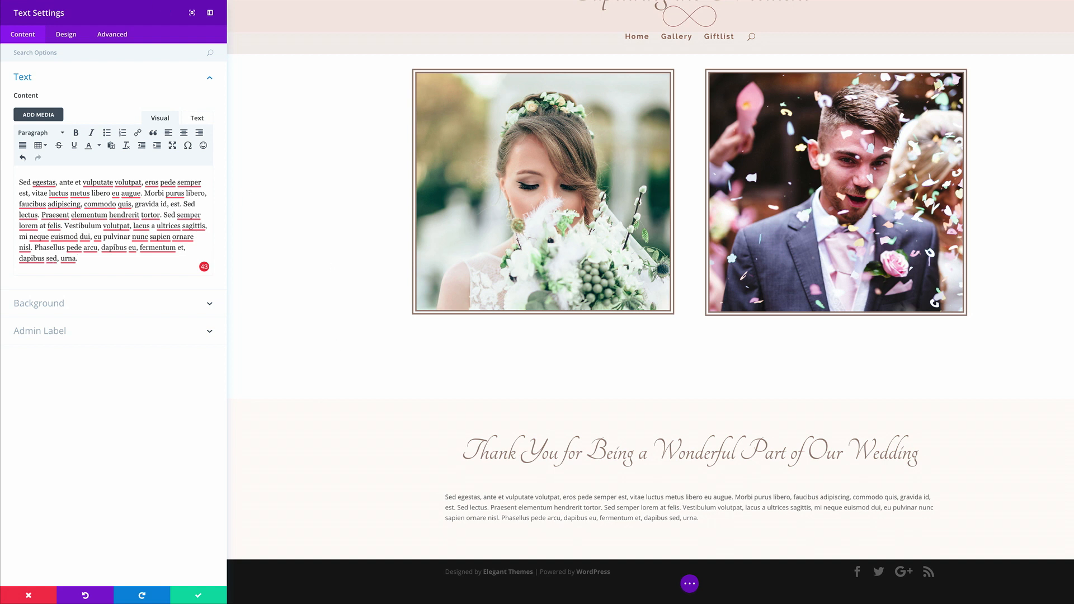
# Step: Justify the placeholder paragraph and set its font to bold Raleway Light
pyautogui.click(71, 37)
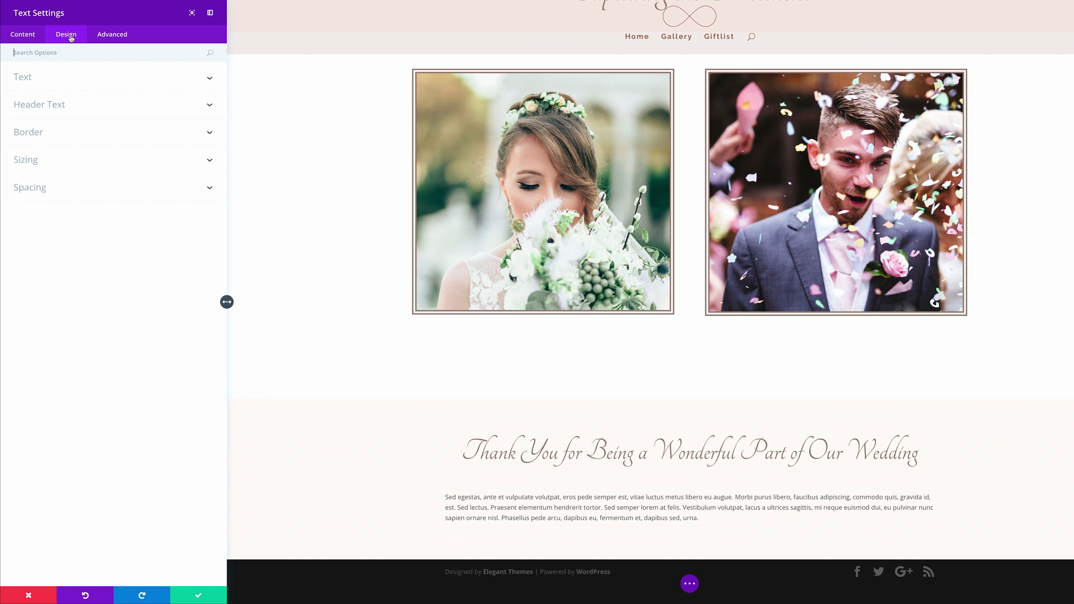
pyautogui.click(58, 81)
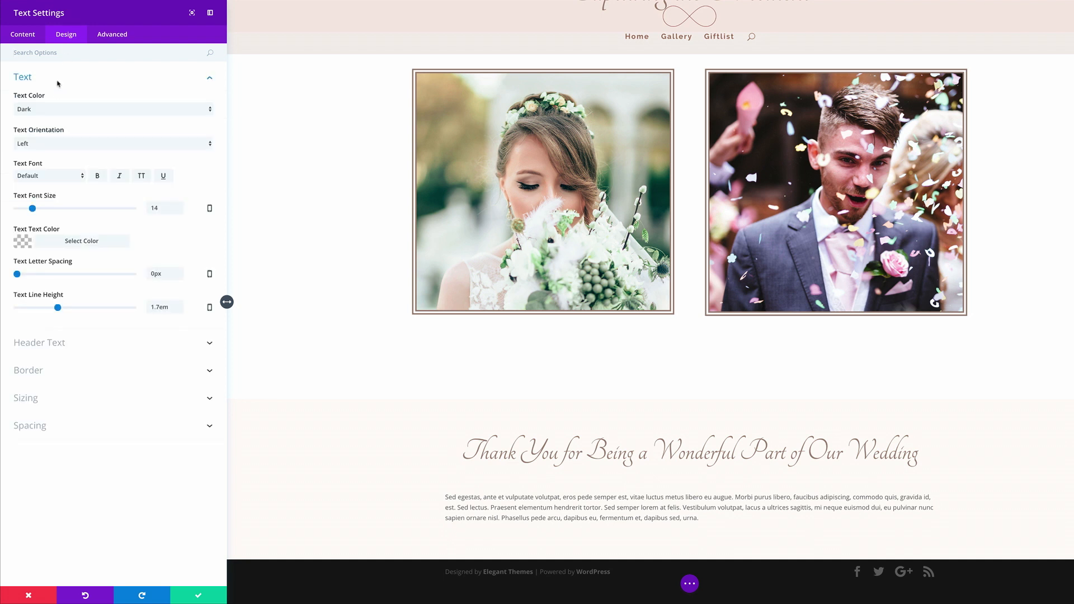
pyautogui.click(49, 143)
pyautogui.click(50, 167)
pyautogui.click(50, 177)
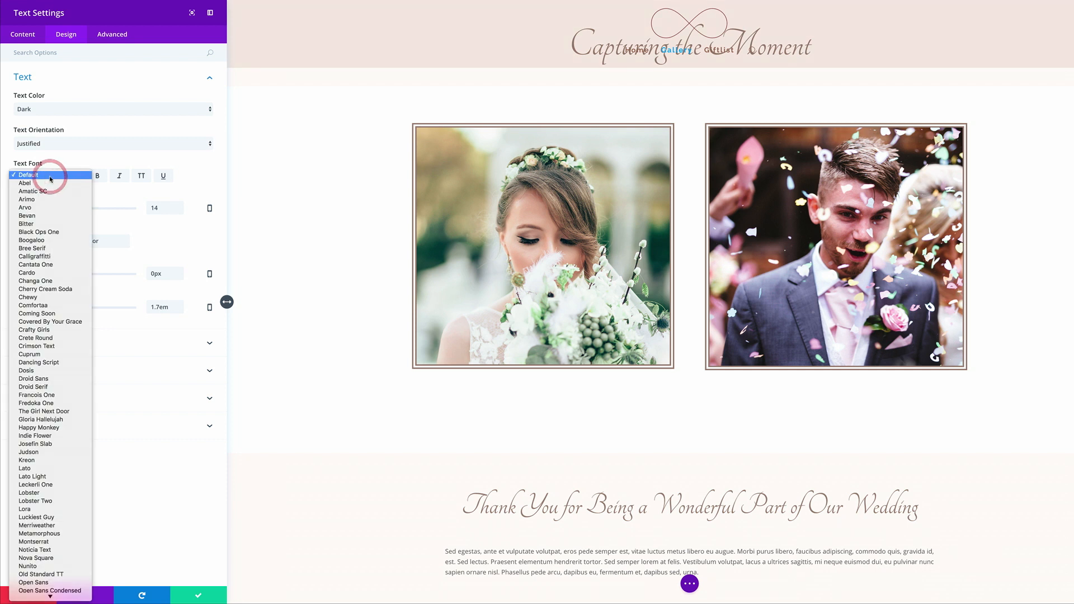
pyautogui.scroll(-3, 49, 479)
pyautogui.scroll(-4, 49, 479)
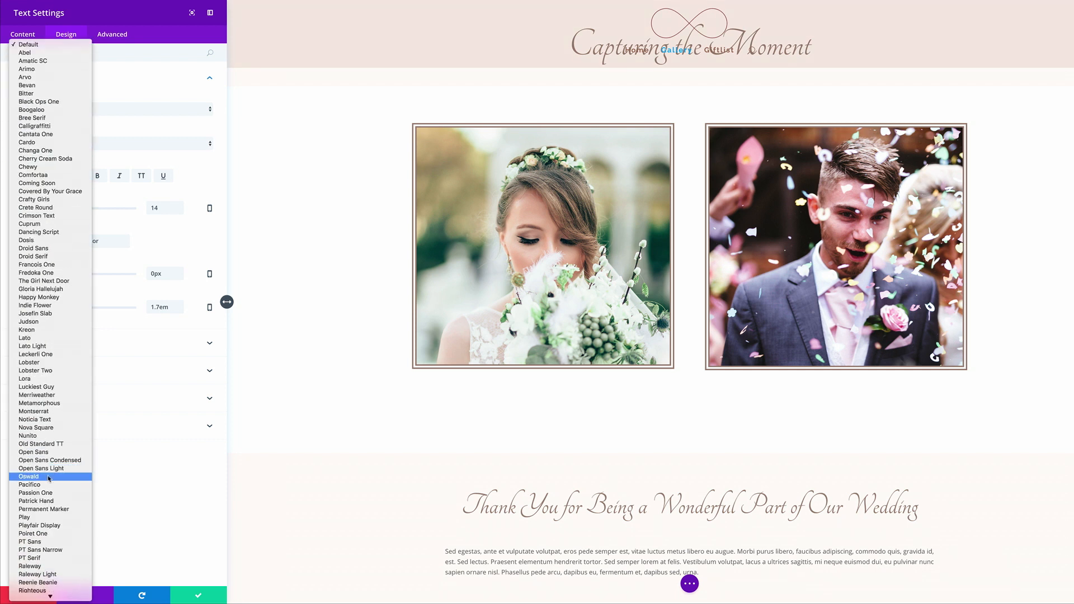
pyautogui.click(72, 426)
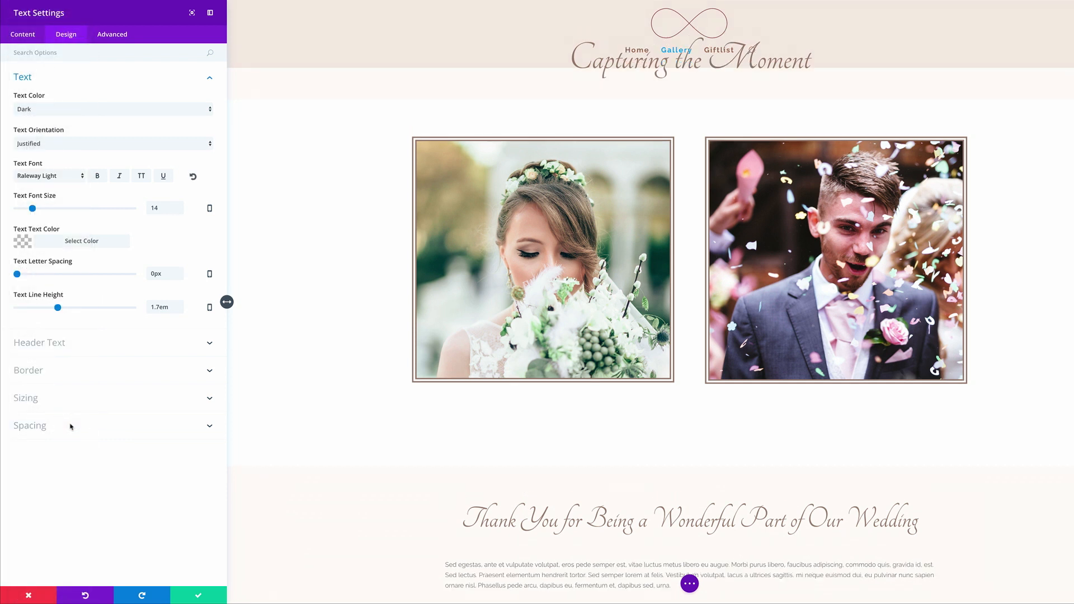
pyautogui.click(98, 178)
# Step: Set the paragraph's text color to #9b857b and its line height to 1.6em, and save the module
pyautogui.click(22, 241)
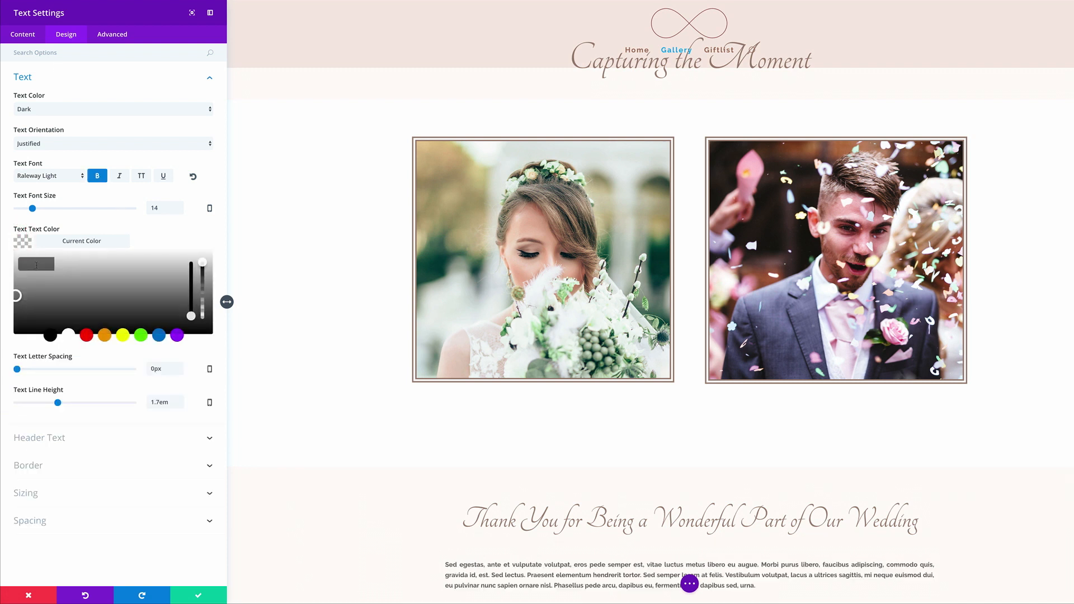
pyautogui.write('#9b857b')
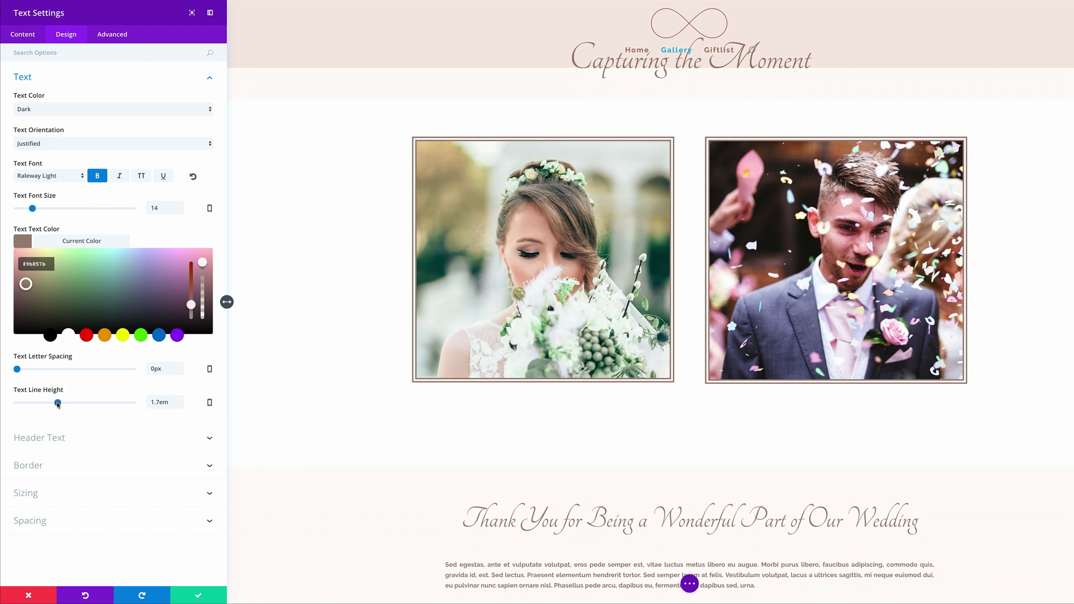
pyautogui.moveTo(55, 404); pyautogui.dragTo(51, 403)
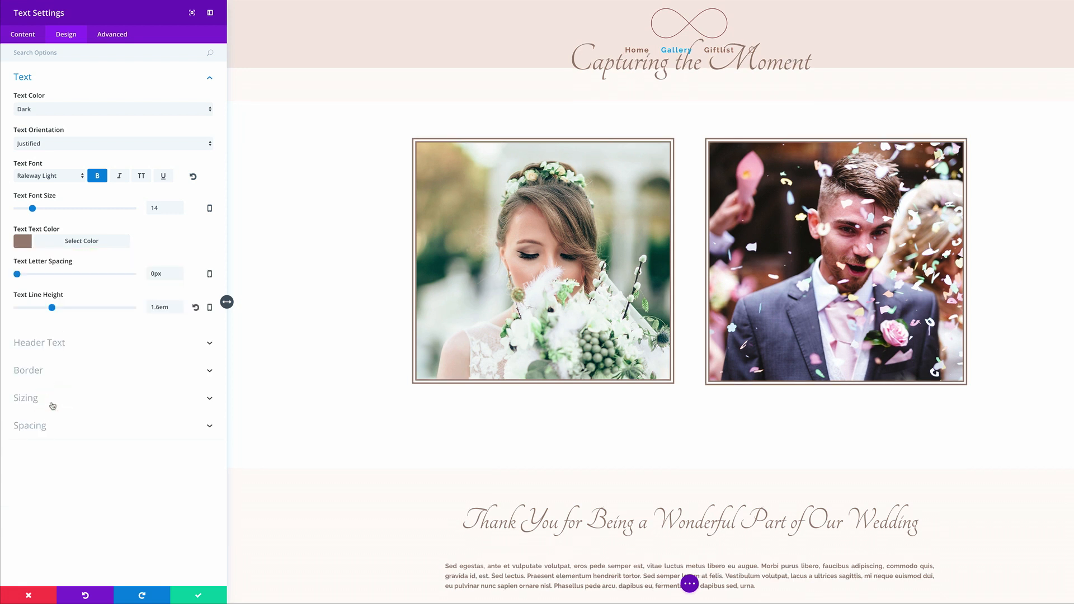
pyautogui.scroll(-2, 313, 395)
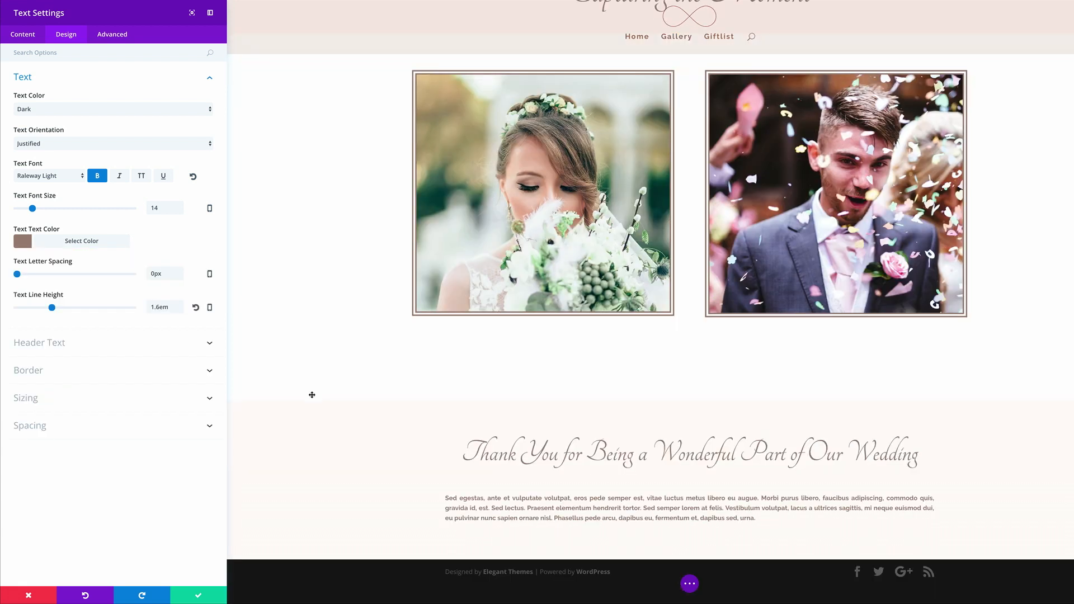
pyautogui.click(199, 596)
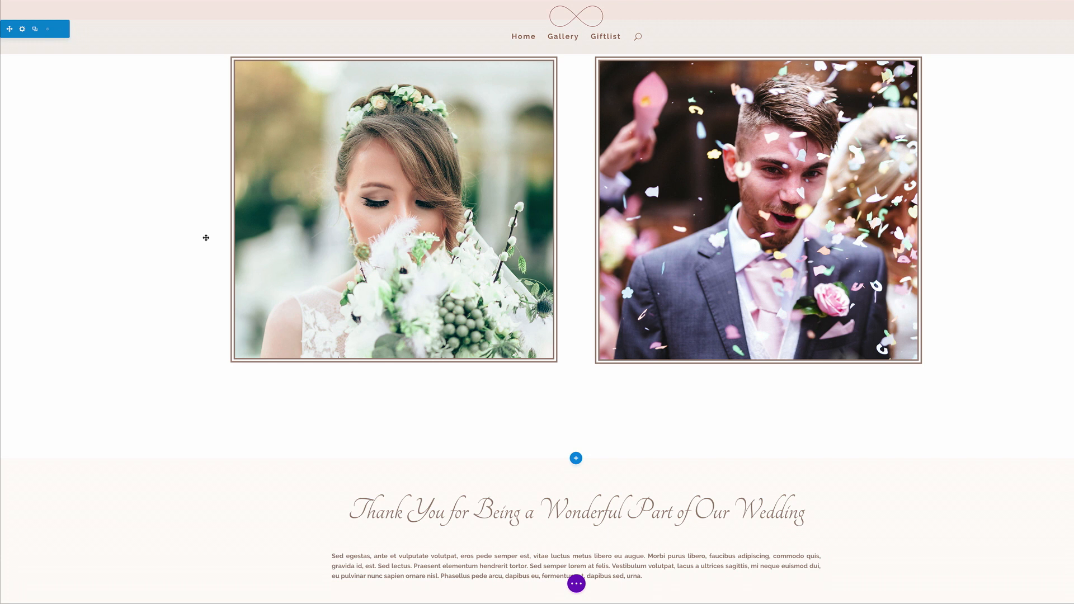
# Step: Add a regular section with a single-column row below the thank-you section
pyautogui.scroll(-2, 206, 238)
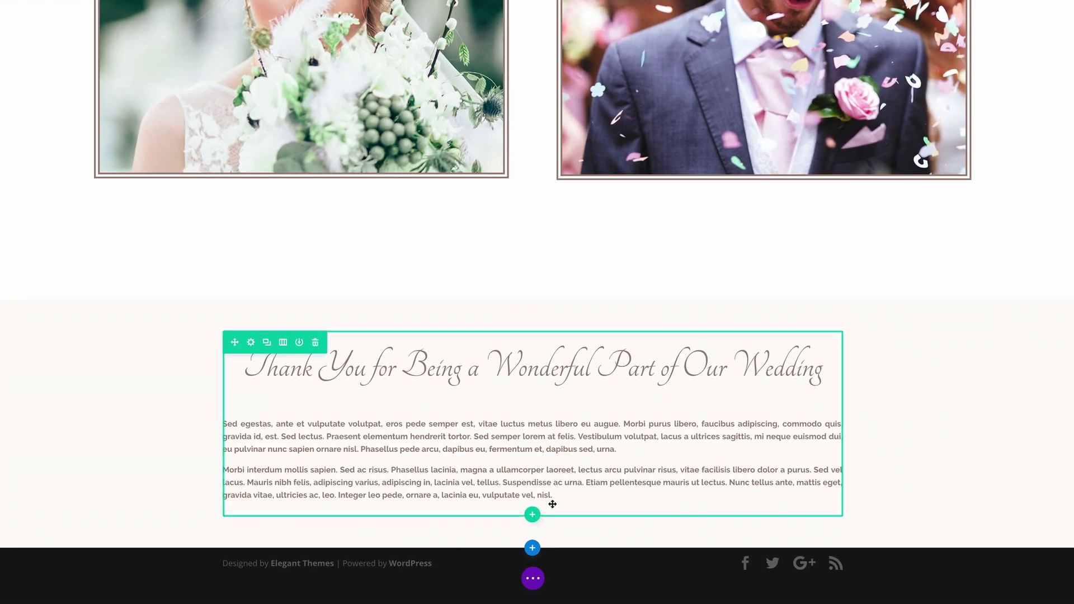
pyautogui.click(532, 549)
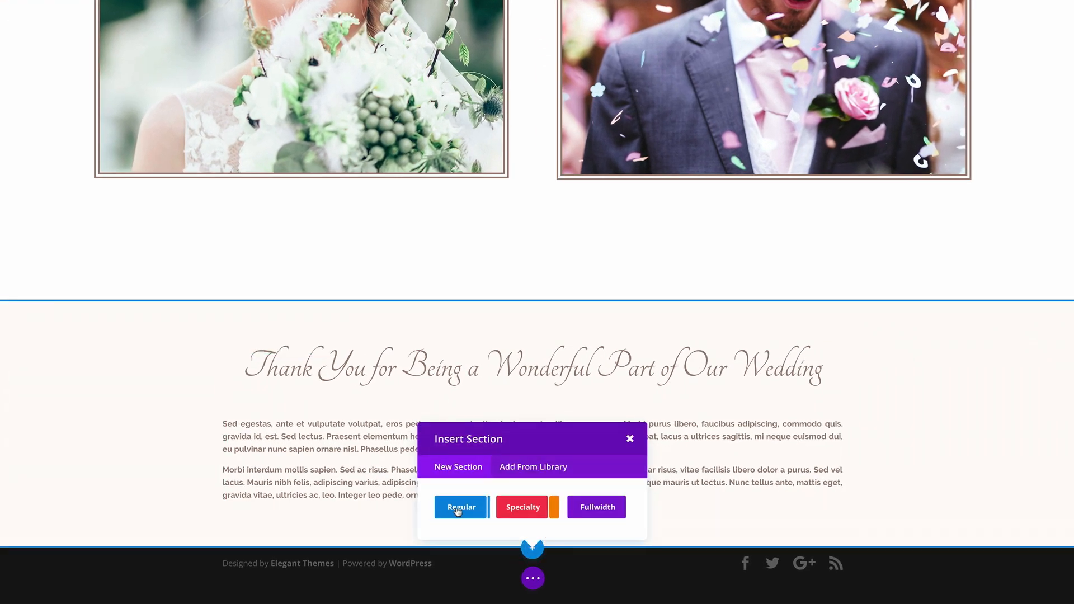
pyautogui.click(456, 502)
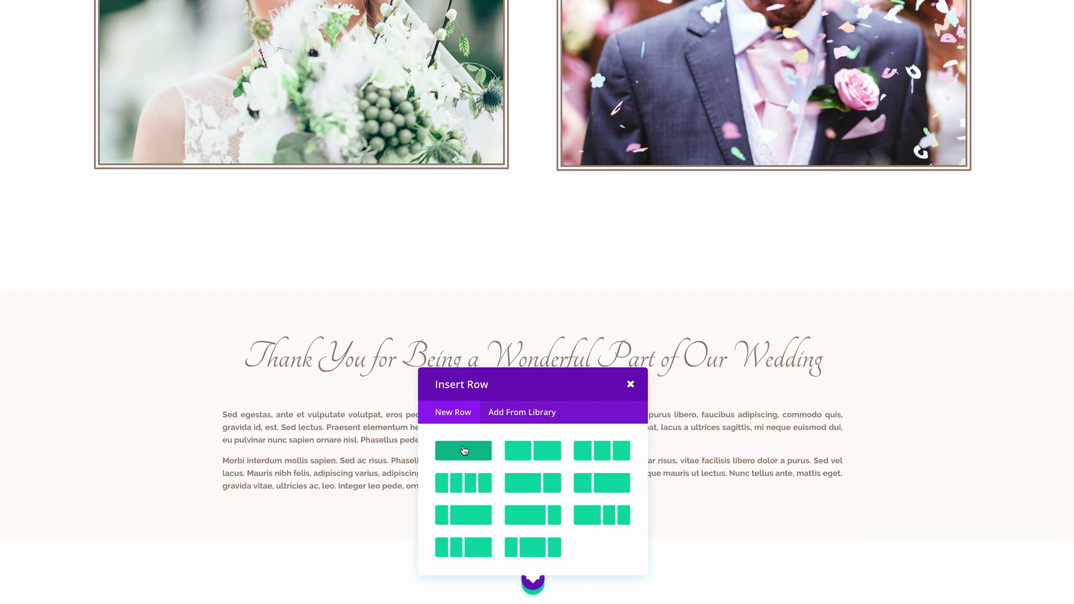
pyautogui.click(464, 450)
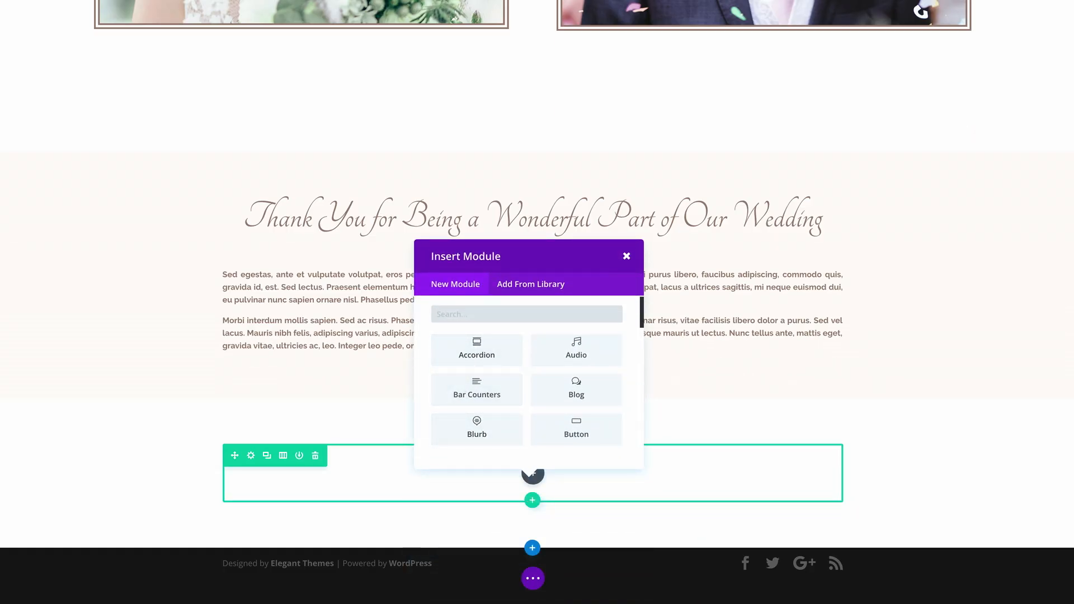
# Step: Insert a Text module reading "Our Favorites" into the new row and save it
pyautogui.write('text')
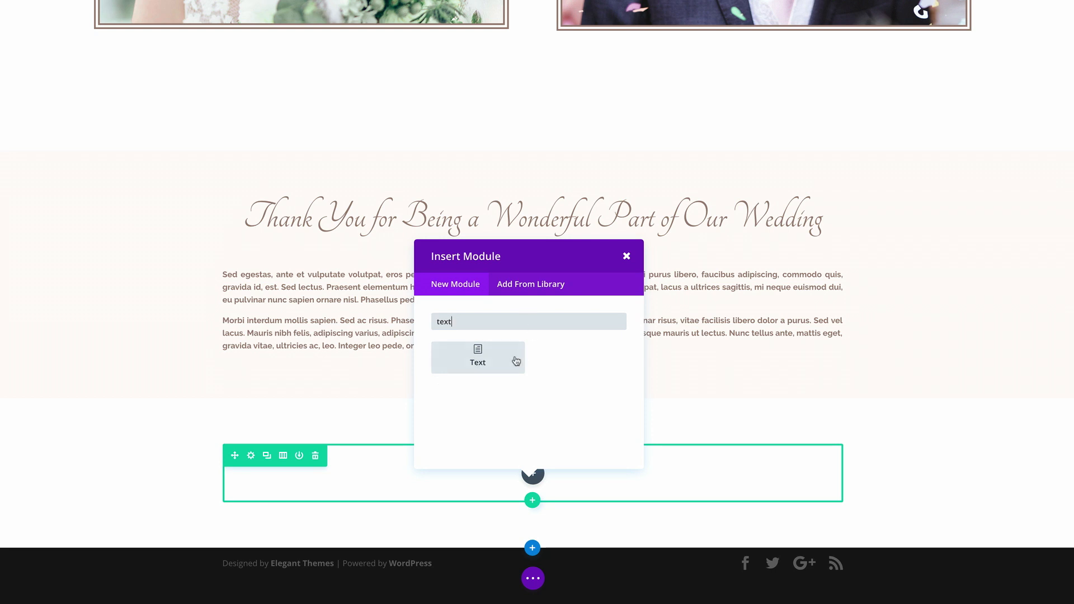
pyautogui.click(518, 361)
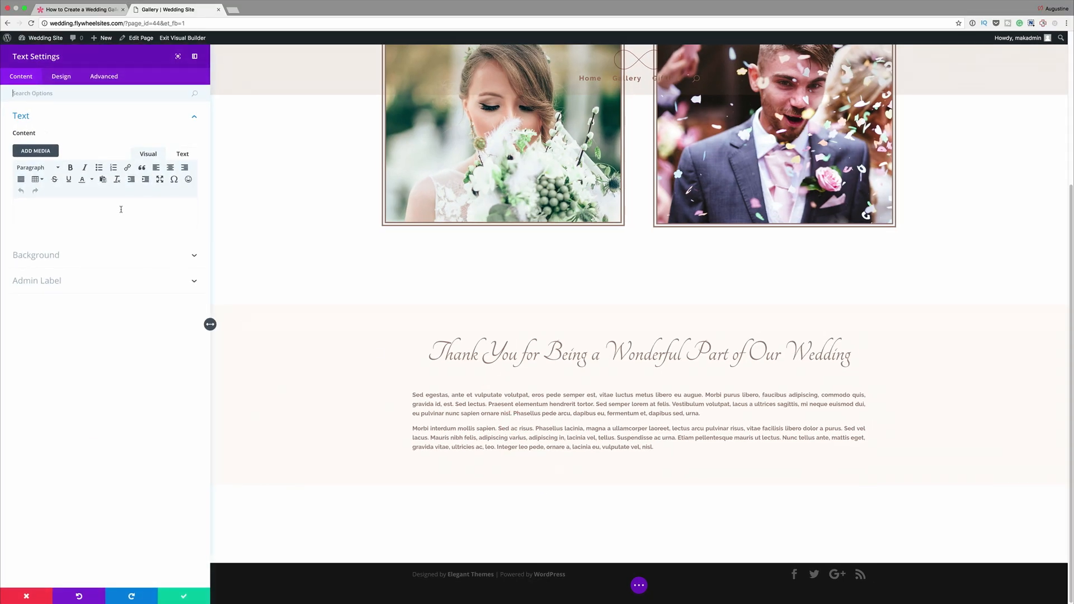
pyautogui.click(121, 209)
pyautogui.write('Our Favorites')
pyautogui.click(179, 594)
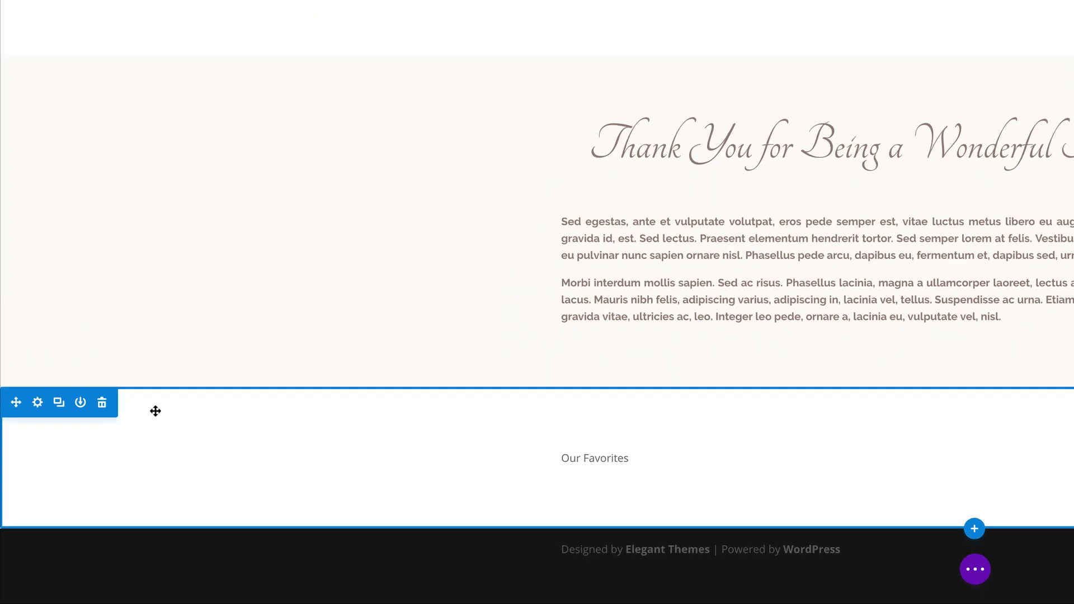
pyautogui.click(37, 398)
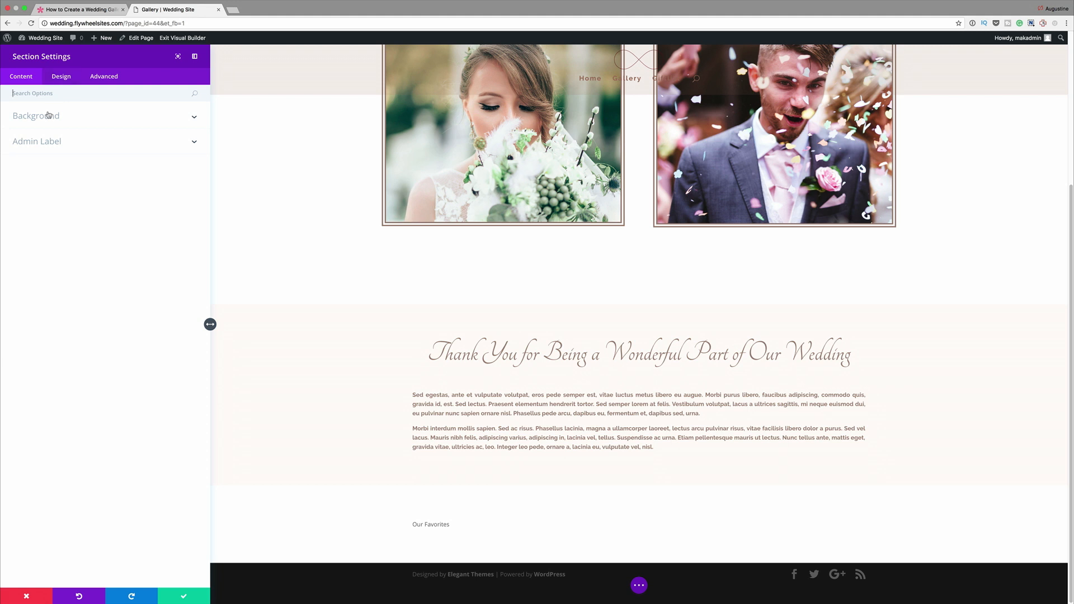
pyautogui.click(48, 116)
pyautogui.click(104, 193)
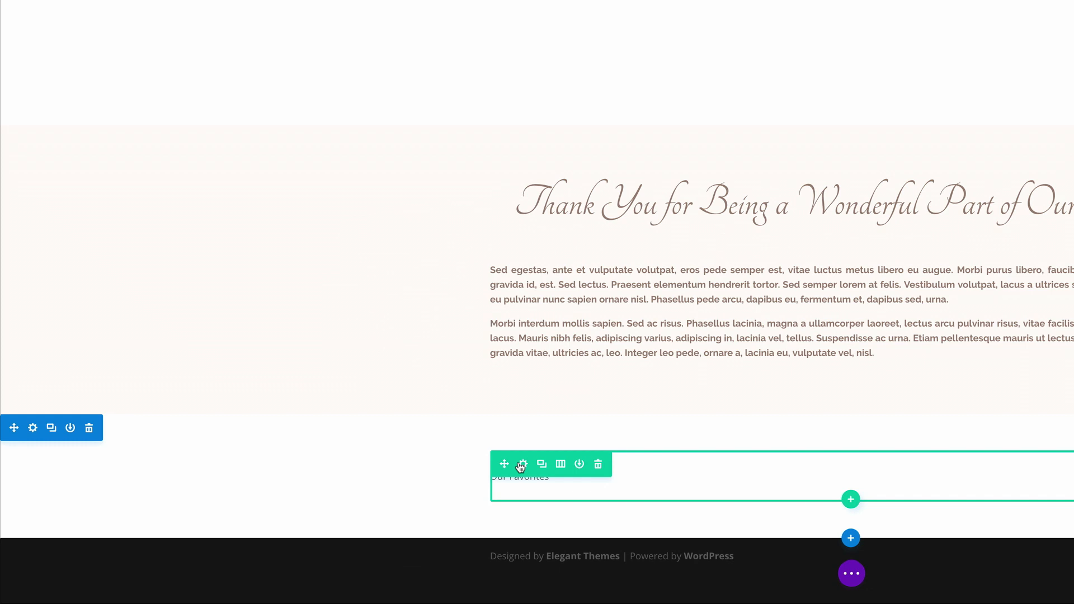
# Step: Set the background color of the row containing "Our Favorites" to #9b857b
pyautogui.click(525, 465)
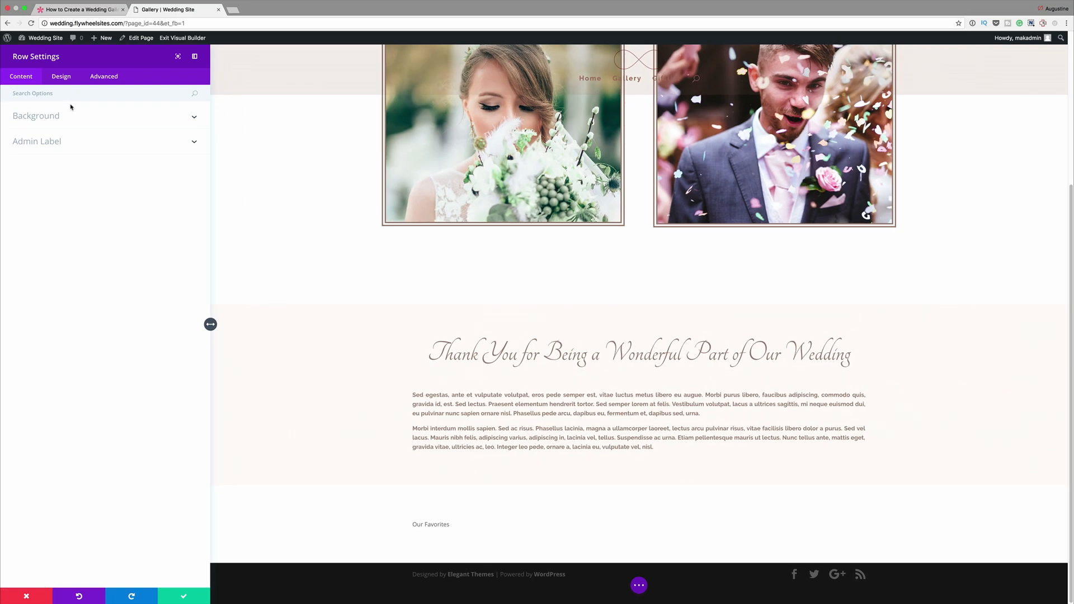
pyautogui.click(56, 116)
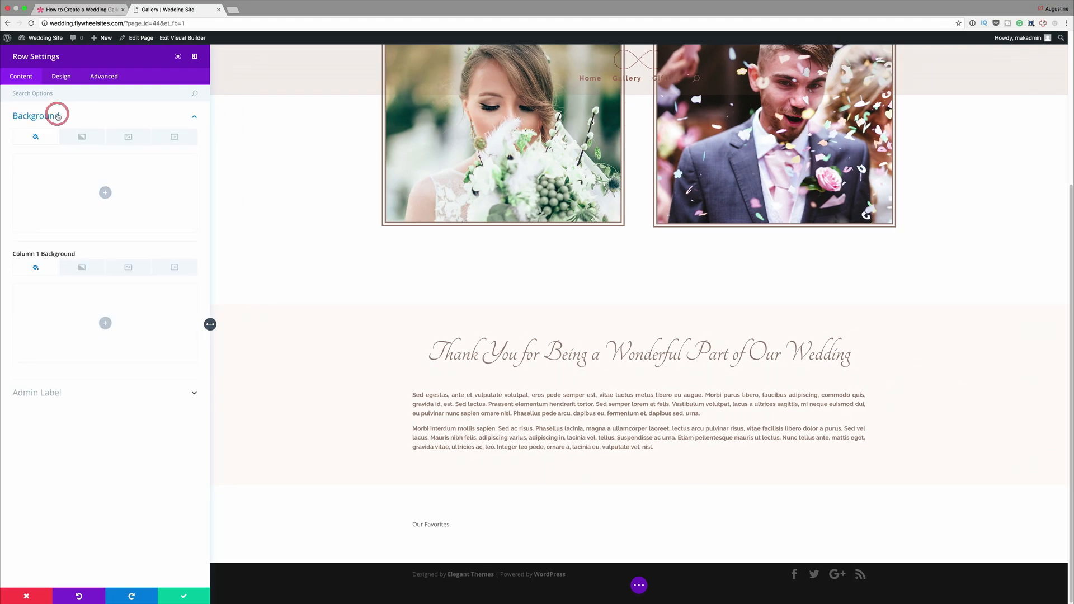
pyautogui.click(111, 195)
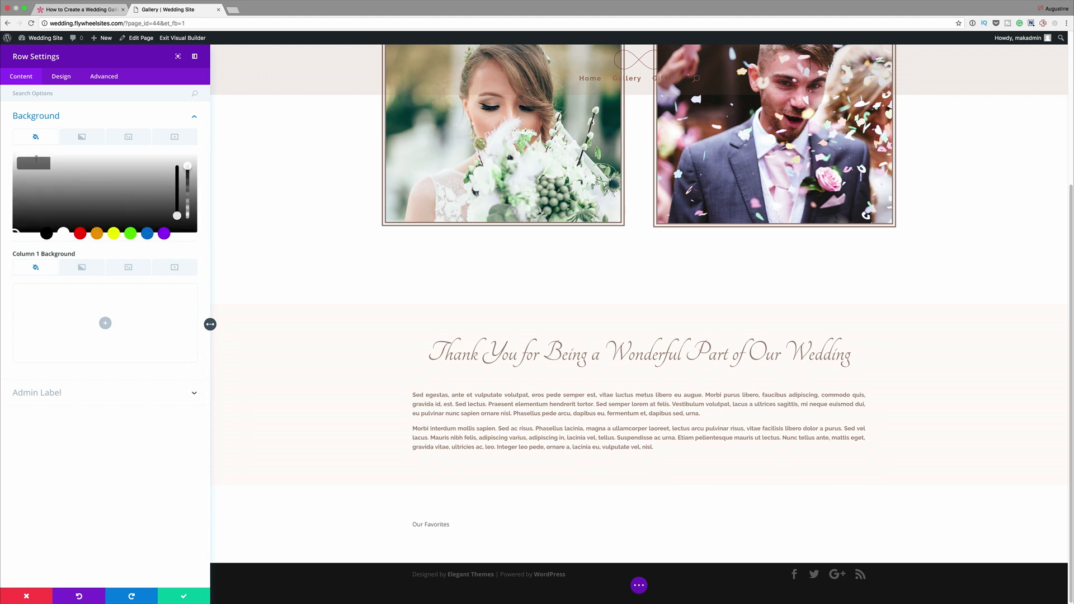
pyautogui.write('#9b857b')
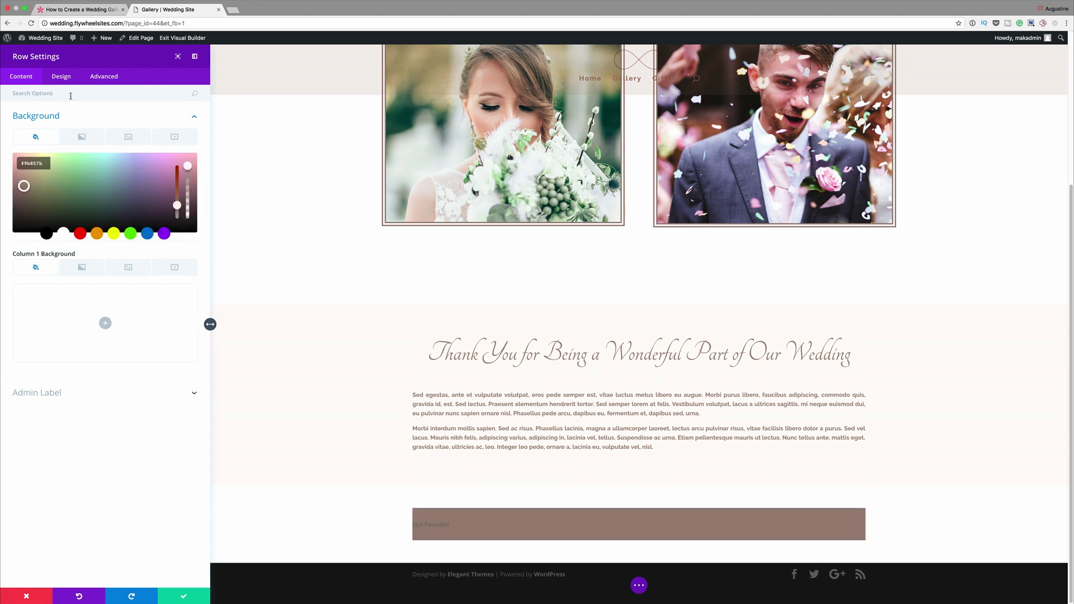
# Step: Make the "Our Favorites" row fullwidth and save the row settings
pyautogui.click(71, 95)
pyautogui.write('Full')
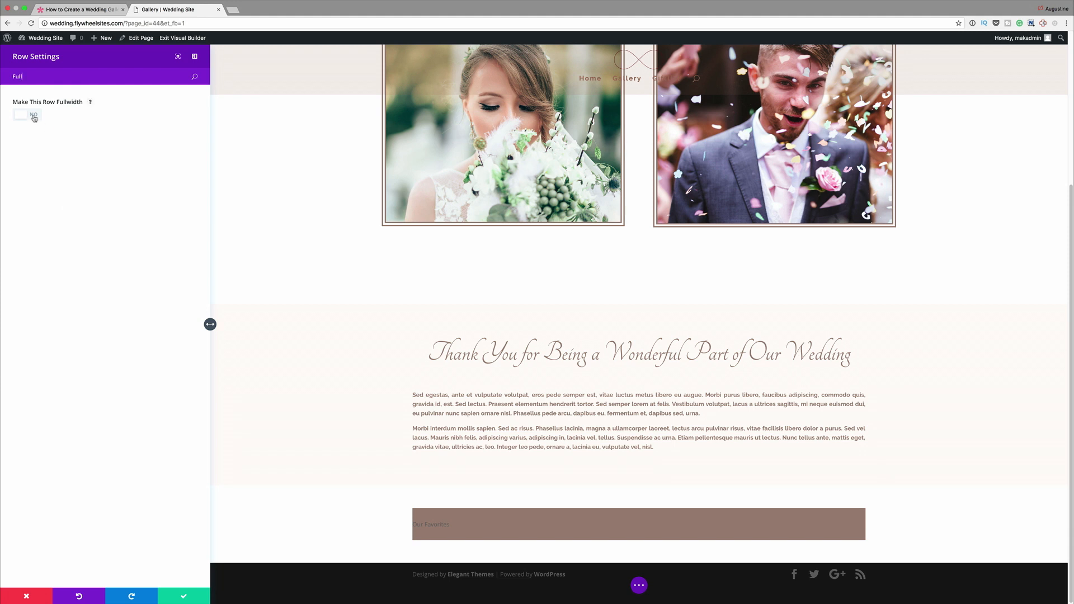
pyautogui.click(34, 116)
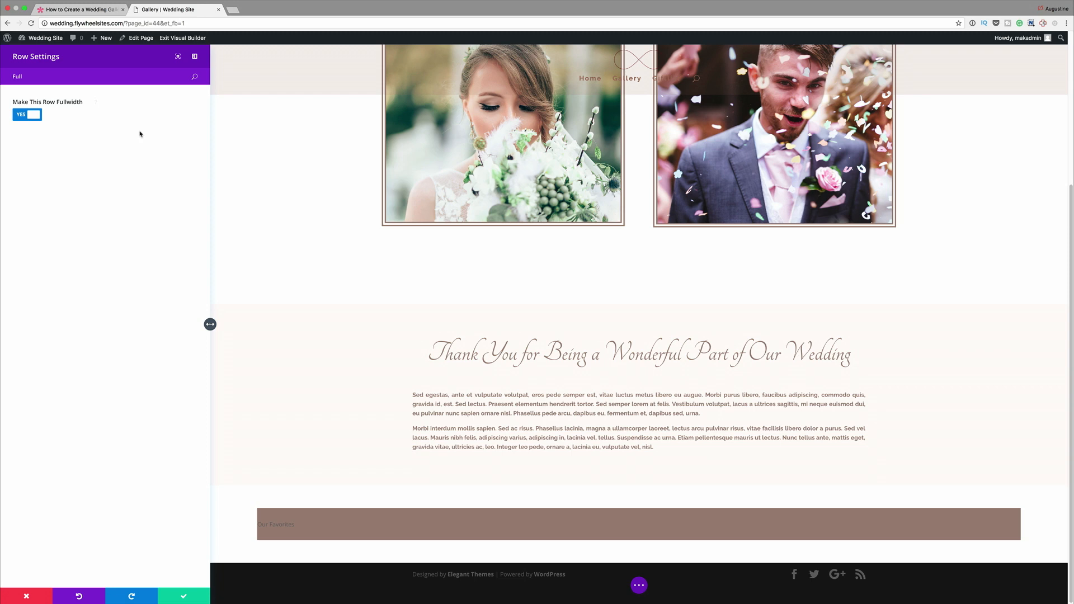
pyautogui.click(185, 594)
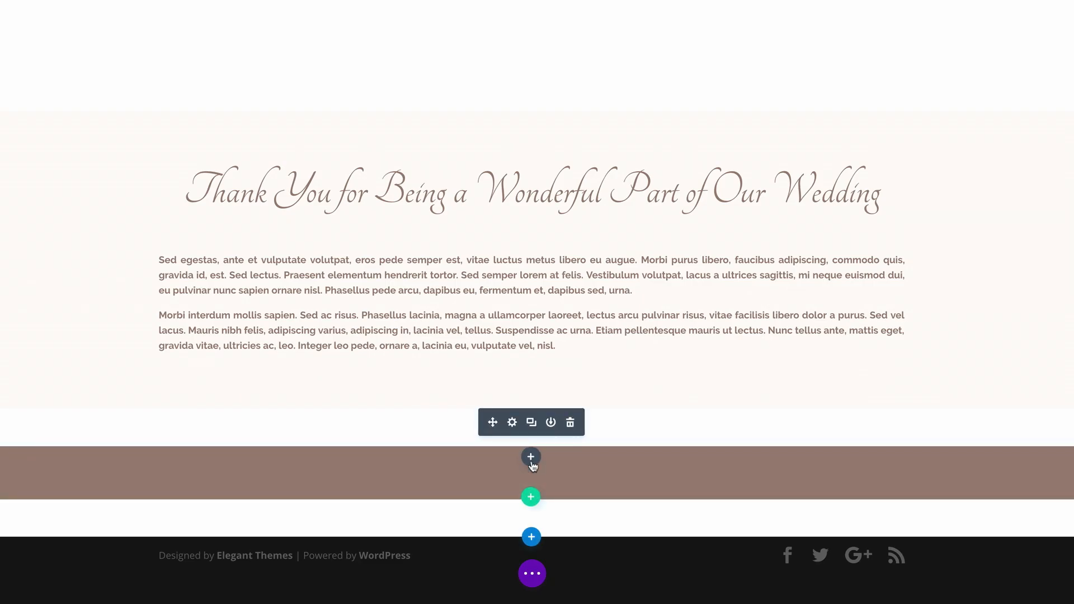
# Step: Center the "Our Favorites" text and set its text color to #fffaf6
pyautogui.click(513, 423)
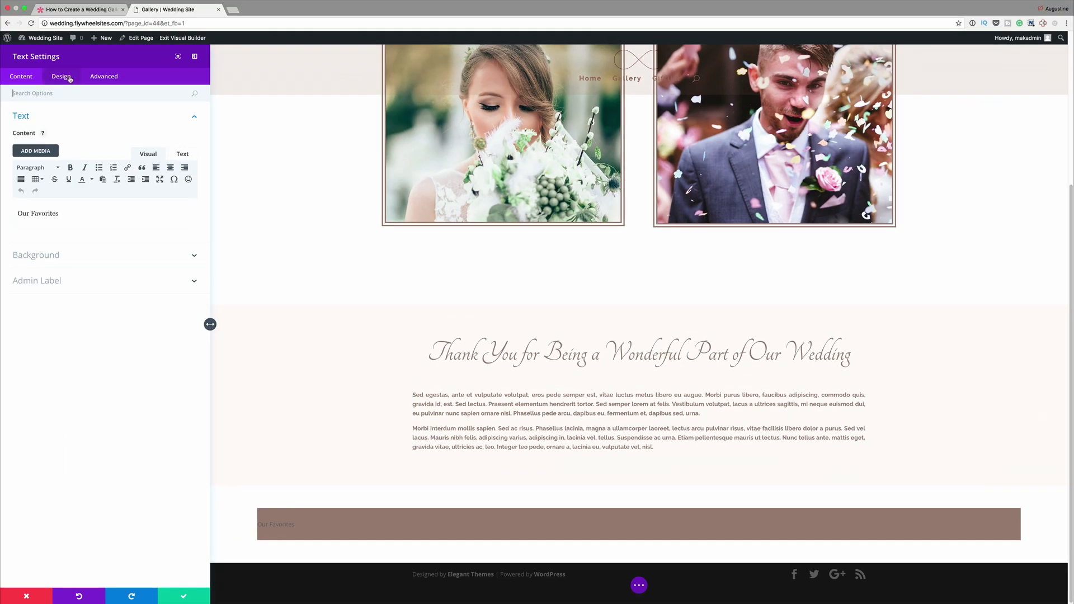
pyautogui.click(64, 77)
pyautogui.click(41, 116)
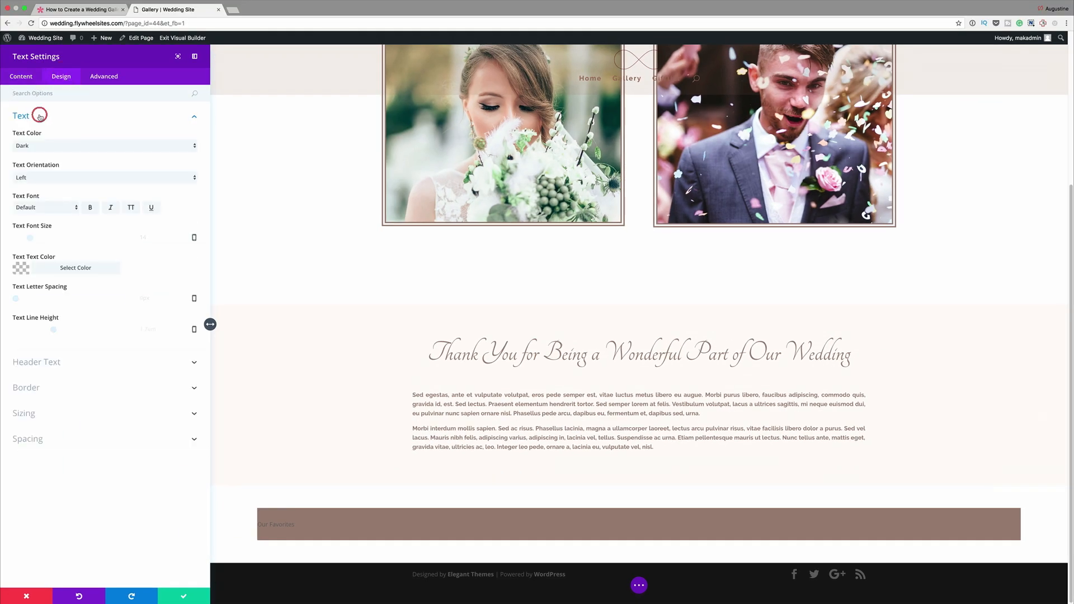
pyautogui.click(38, 179)
pyautogui.click(38, 186)
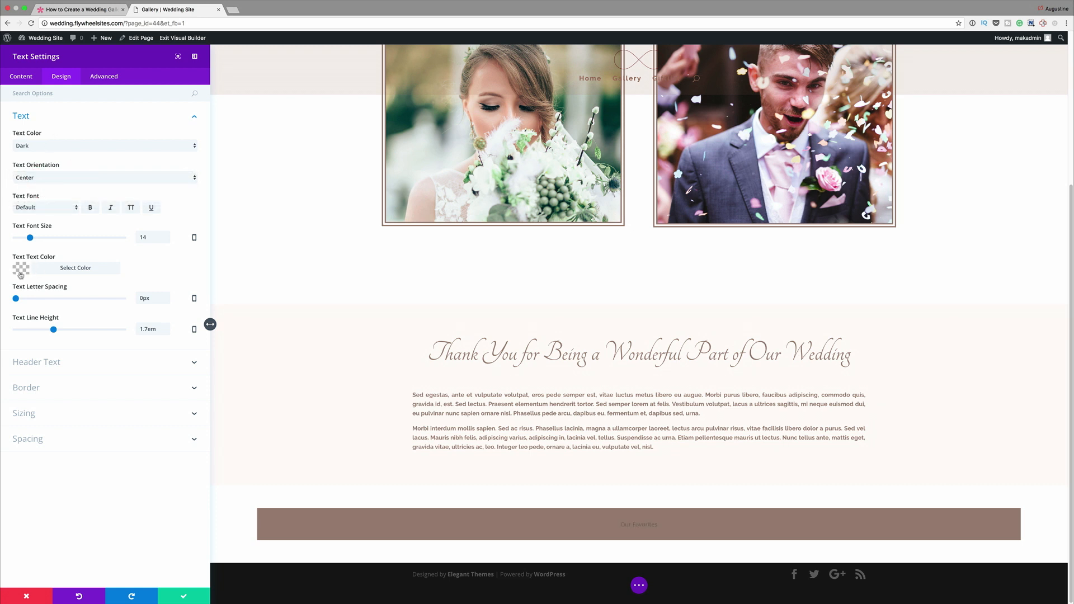
pyautogui.click(22, 270)
pyautogui.click(33, 289)
pyautogui.write('#fffaf6')
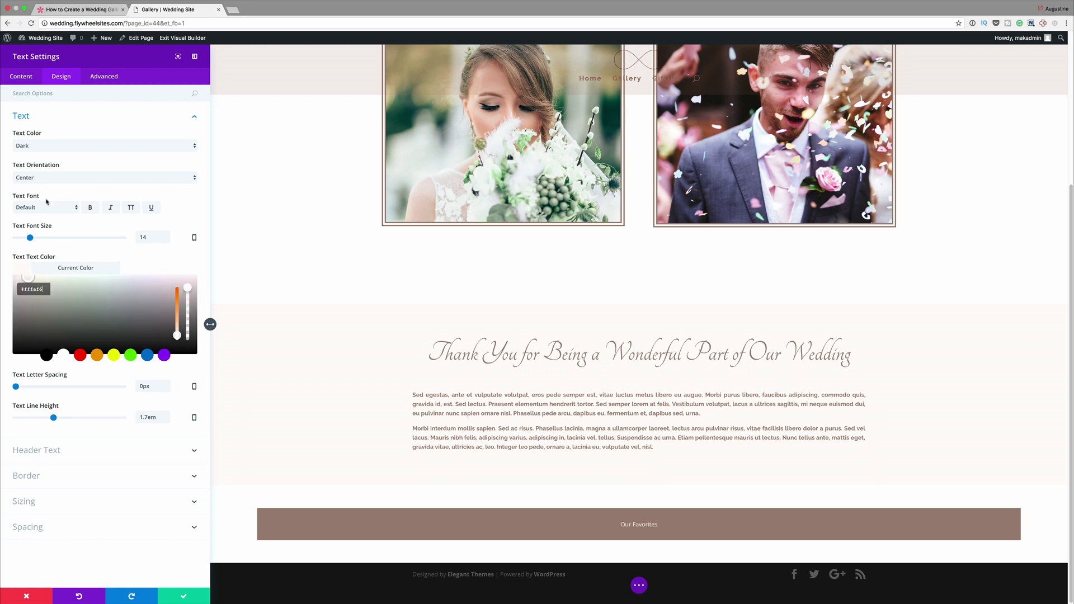
# Step: Set the "Our Favorites" text to the Tangerine font at a size of 100px
pyautogui.click(45, 207)
pyautogui.scroll(-5, 48, 439)
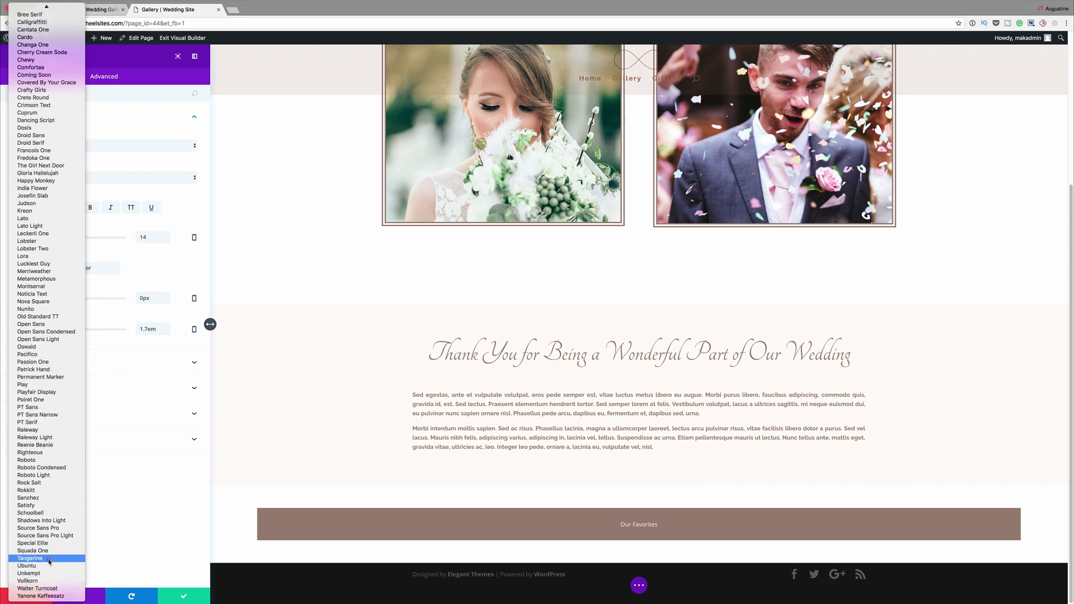
pyautogui.click(48, 560)
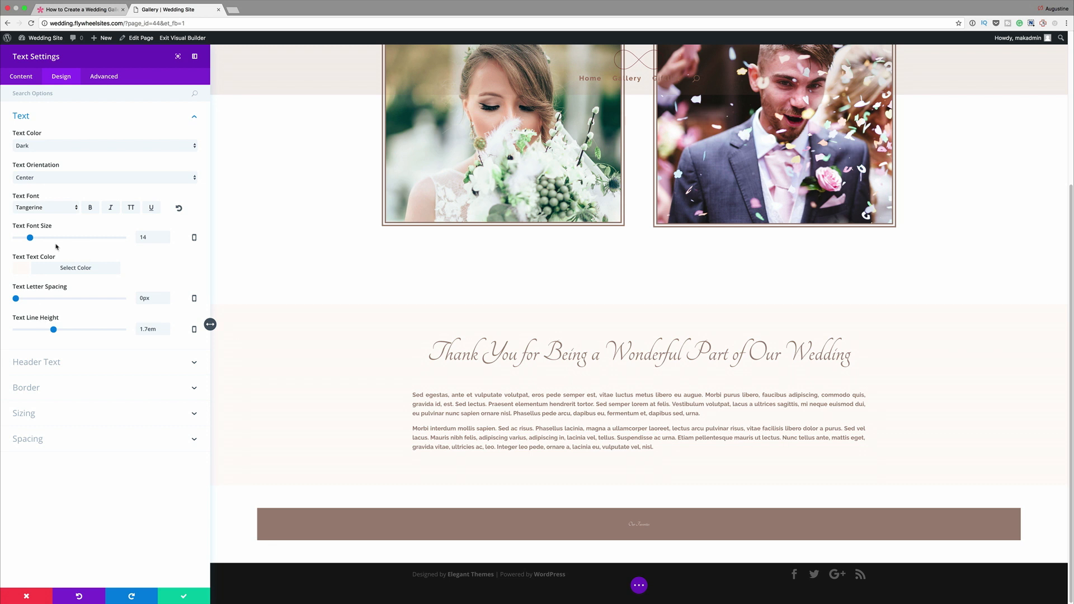
pyautogui.moveTo(31, 237); pyautogui.dragTo(141, 233)
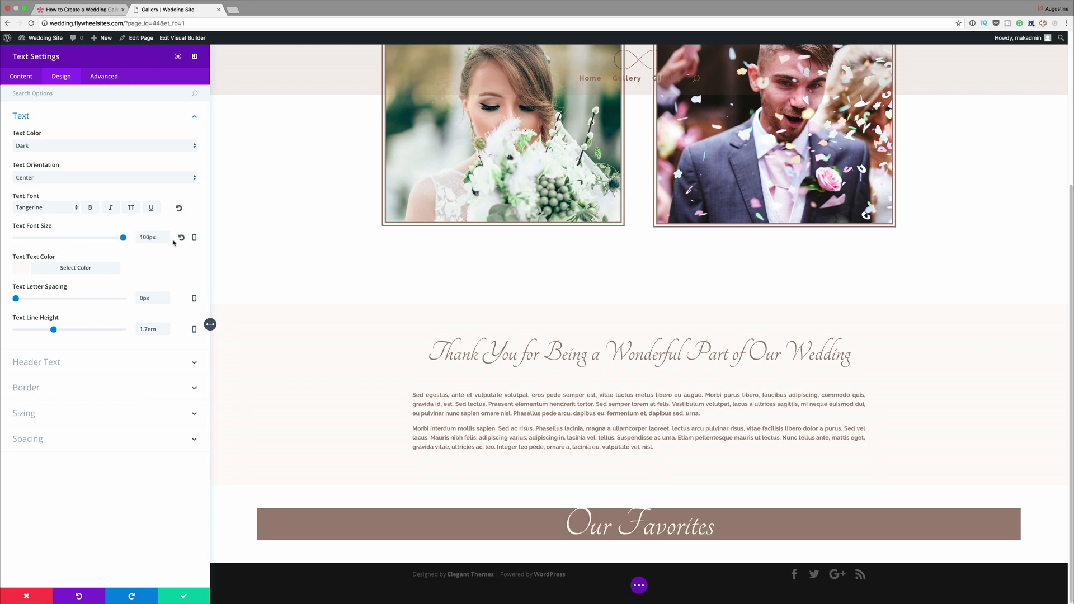
# Step: Set a smartphone-specific font size of 60px for the "Our Favorites" text
pyautogui.click(194, 237)
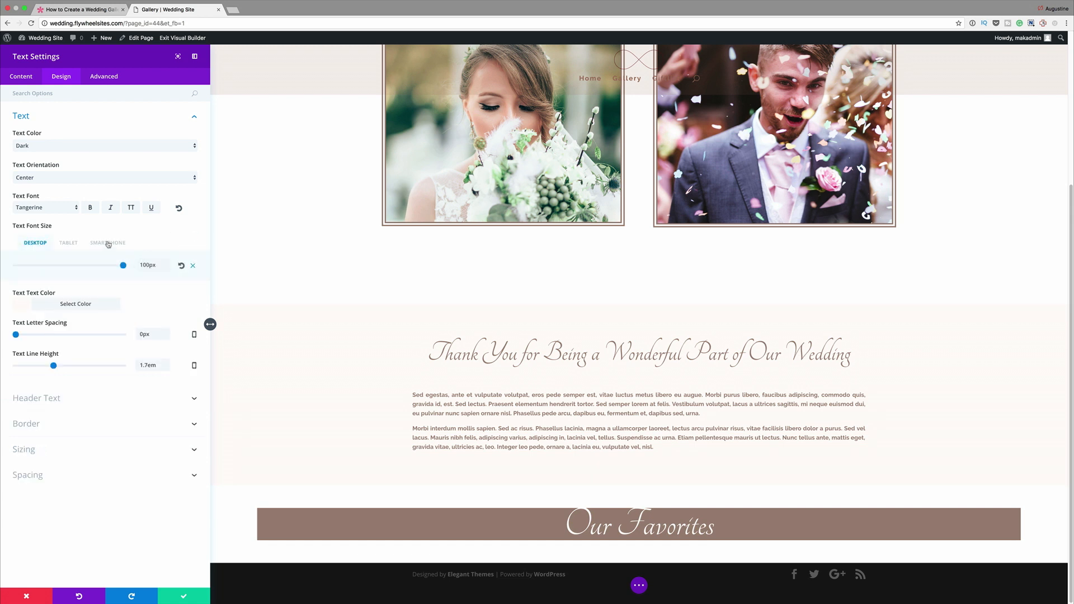
pyautogui.click(108, 243)
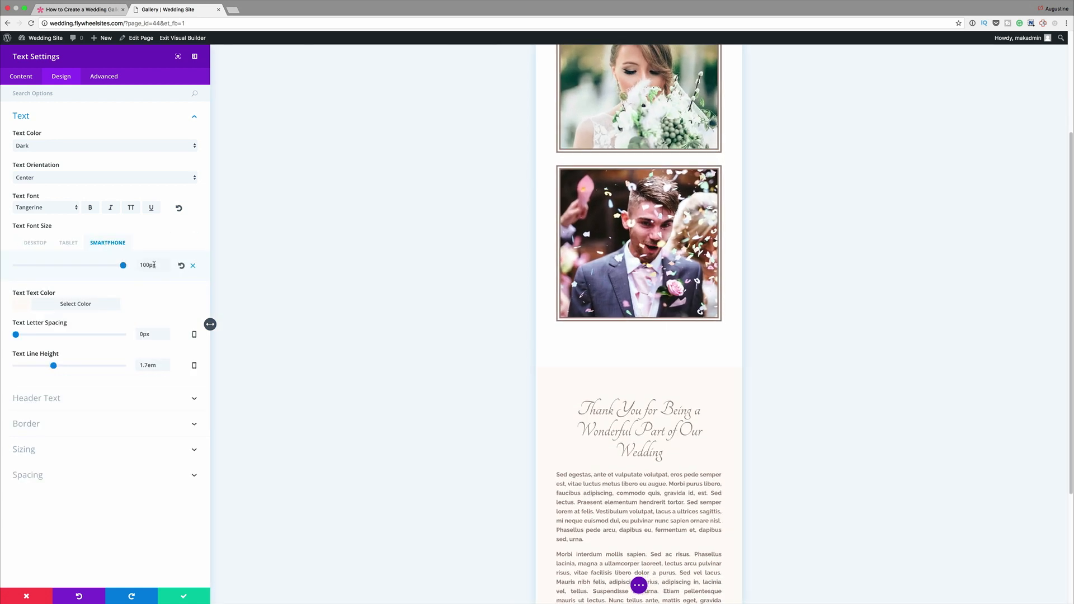
pyautogui.doubleClick(147, 265)
pyautogui.write('60')
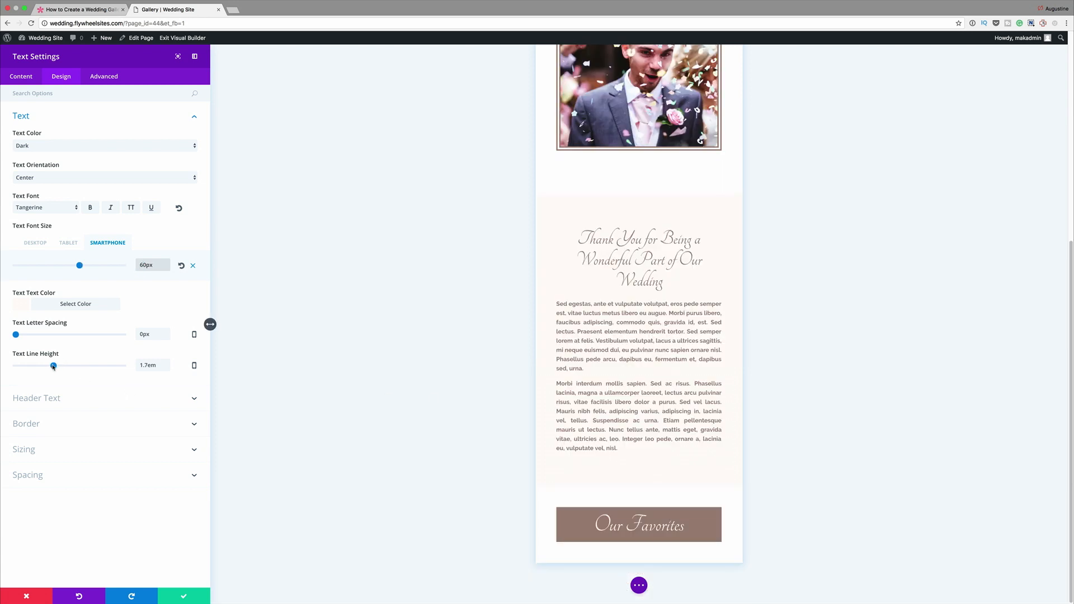
# Step: Reduce the "Our Favorites" text line height to 1.6em, return to the desktop size setting and save the module
pyautogui.moveTo(53, 366); pyautogui.dragTo(48, 366)
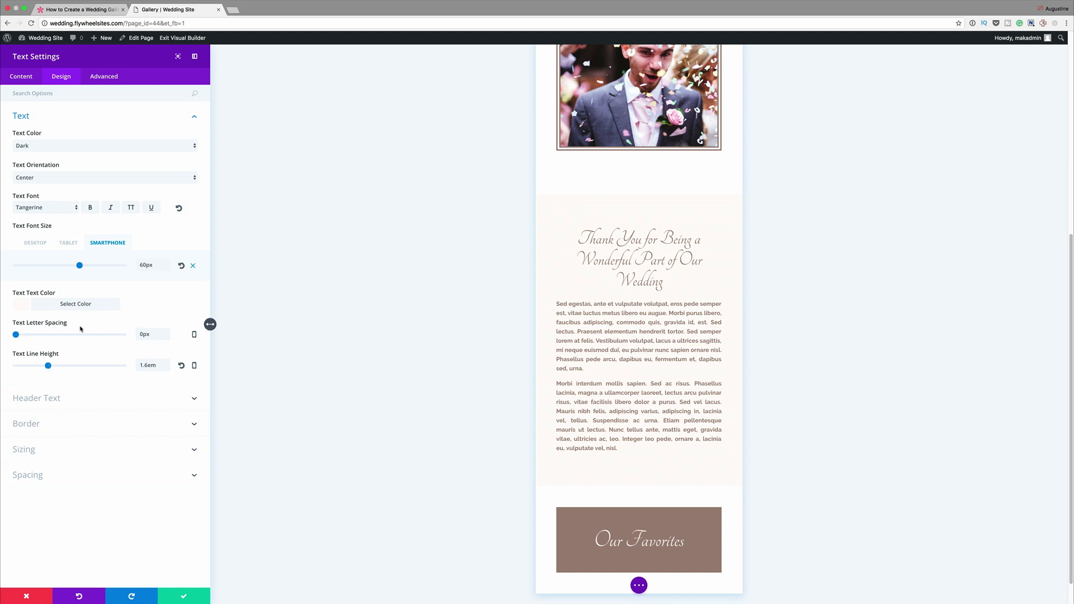
pyautogui.click(36, 243)
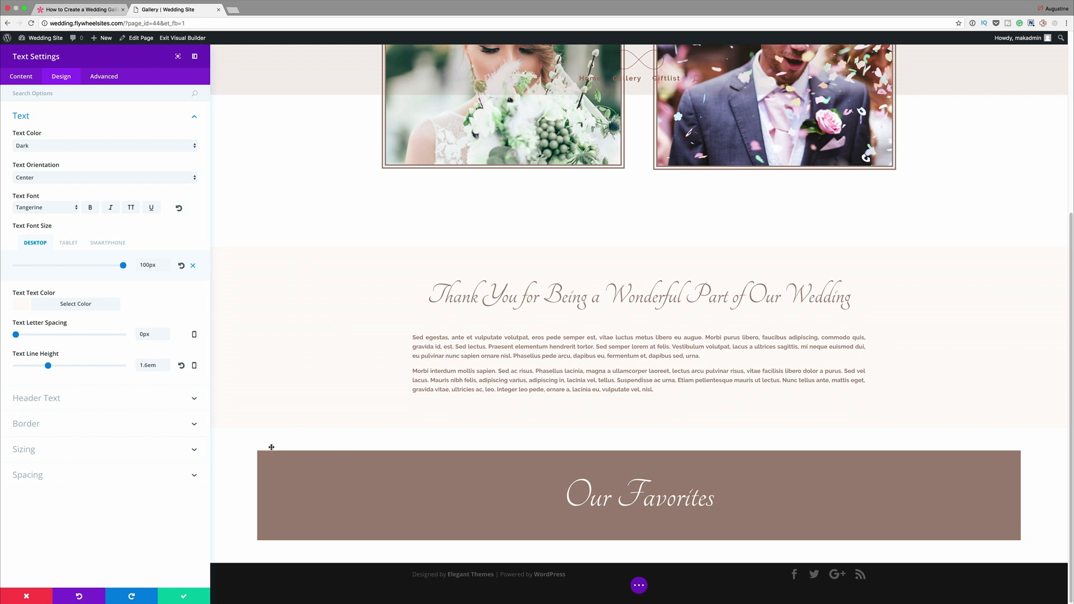
pyautogui.click(184, 598)
# Step: Set the background color of the section containing "Our Favorites" to #9b857b and save the section settings
pyautogui.moveTo(69, 522)
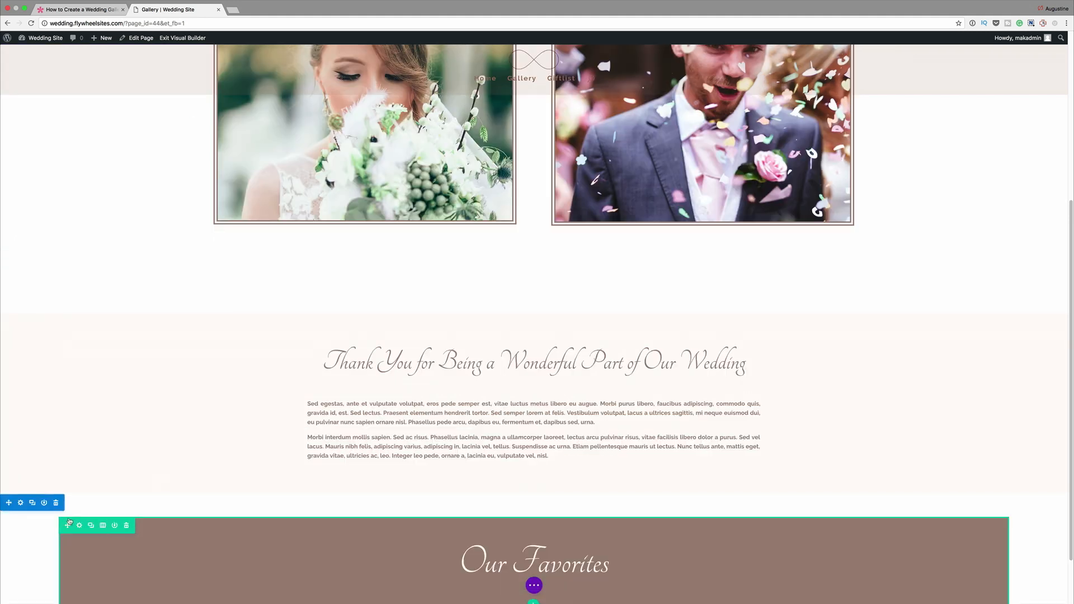
pyautogui.click(20, 503)
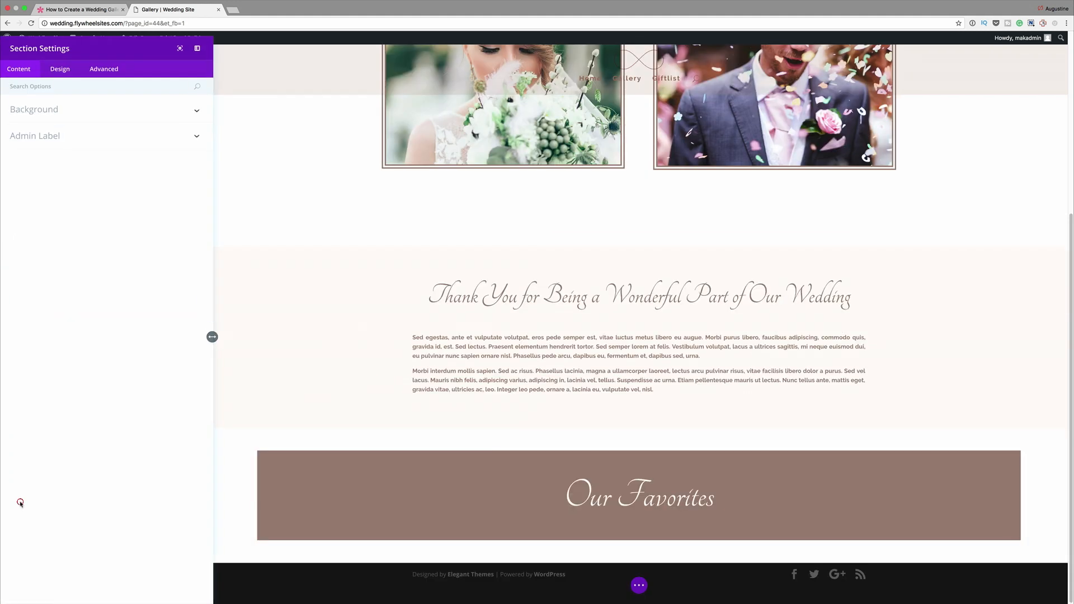
pyautogui.click(36, 117)
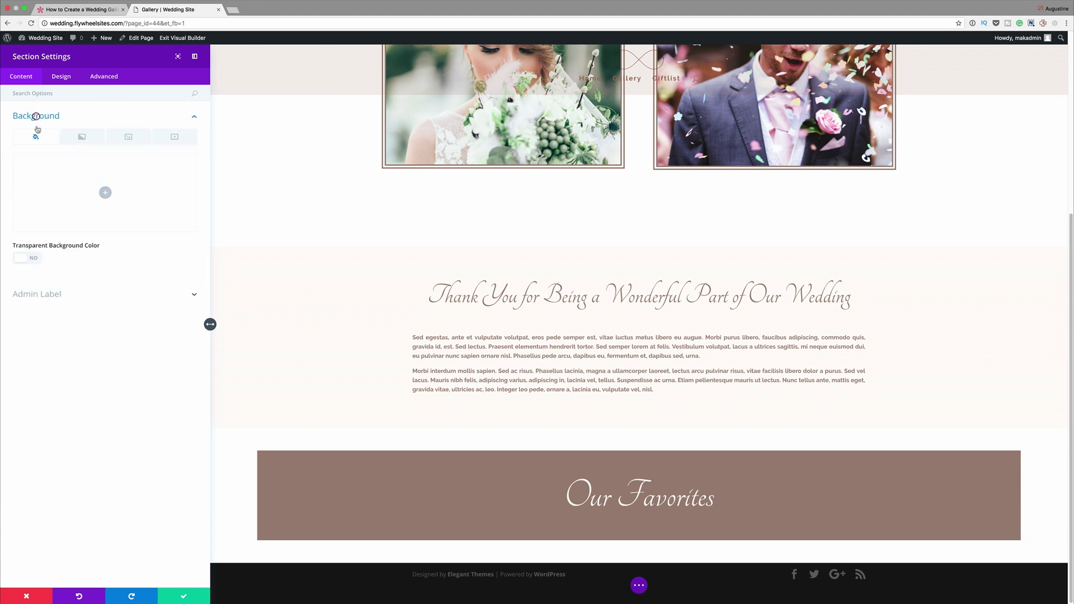
pyautogui.click(106, 193)
pyautogui.click(33, 165)
pyautogui.write('#9b857b')
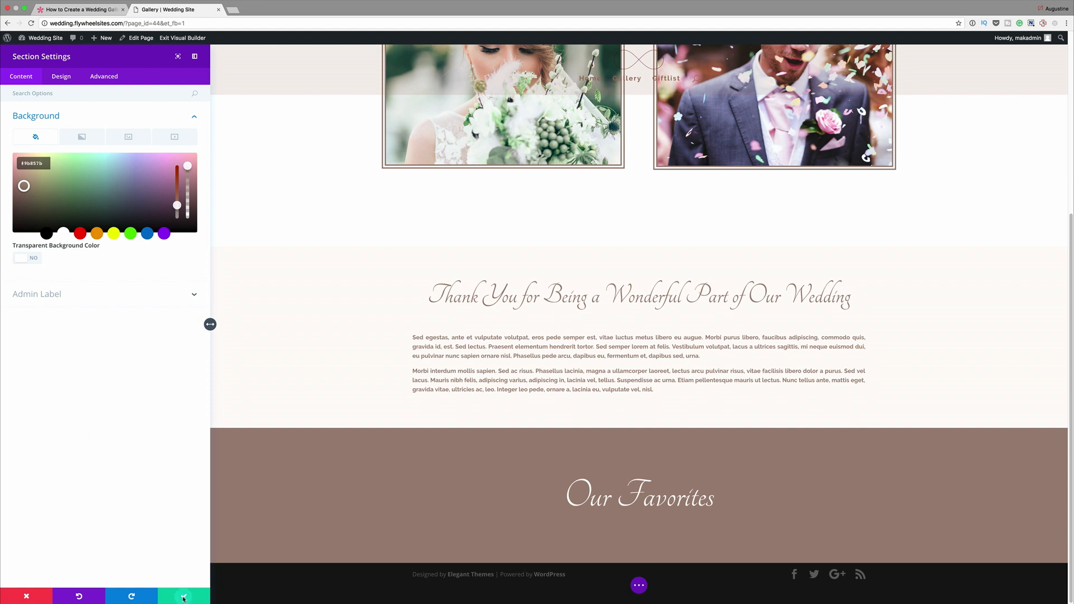
pyautogui.click(184, 596)
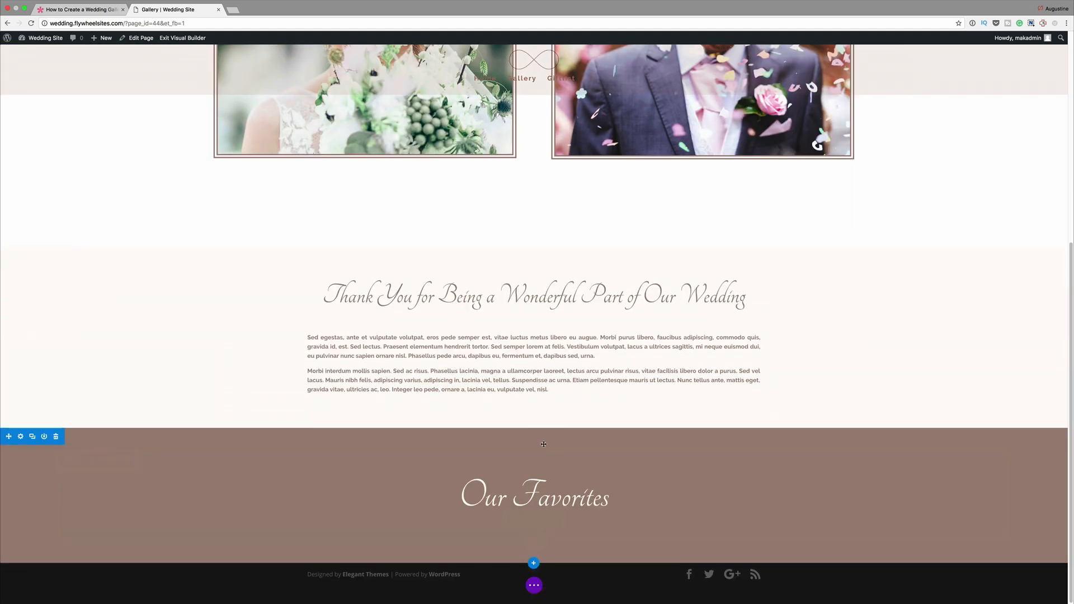
# Step: Insert a regular section with an empty row of four equal columns below the "Our Favorites" section
pyautogui.moveTo(529, 492)
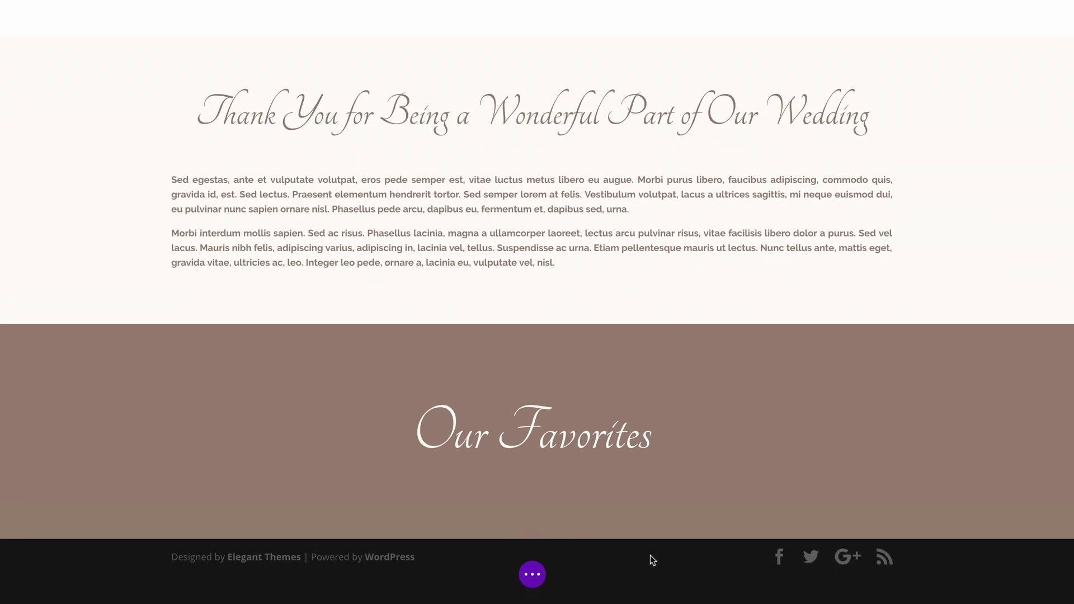
pyautogui.moveTo(535, 563)
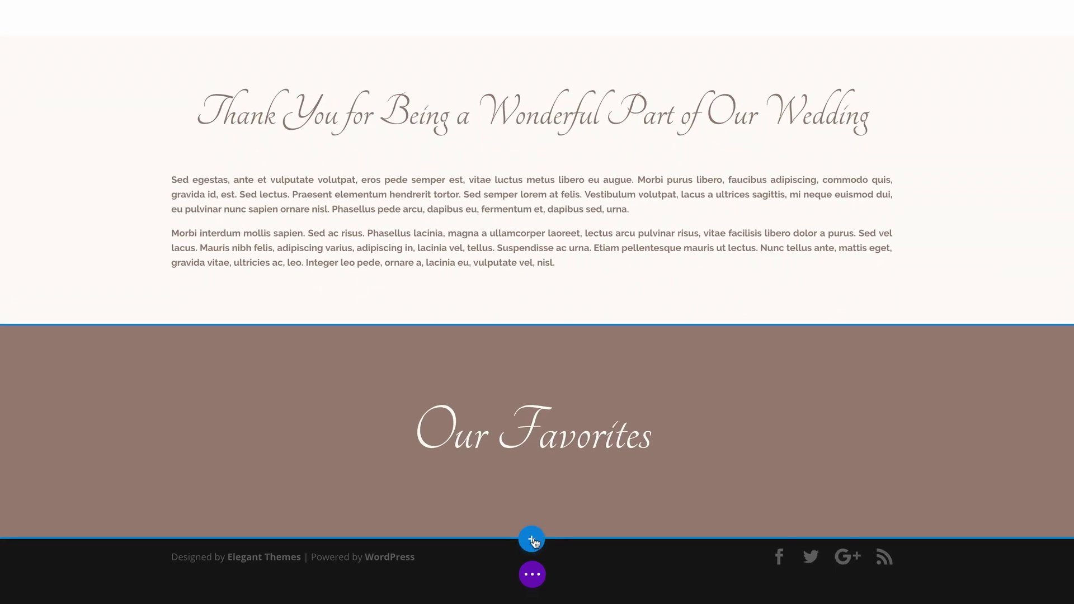
pyautogui.click(532, 540)
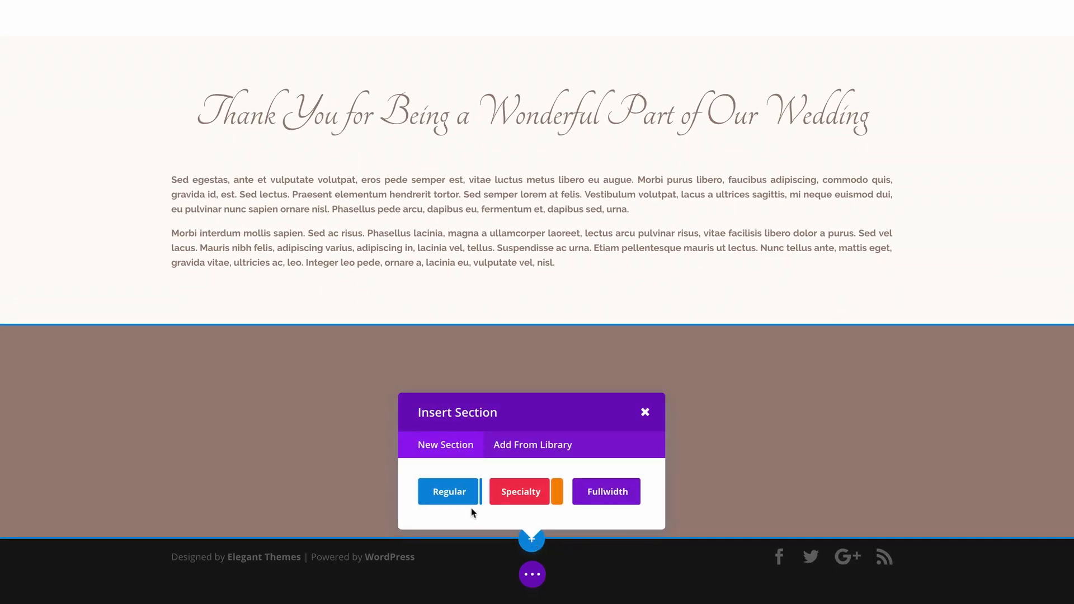
pyautogui.click(451, 492)
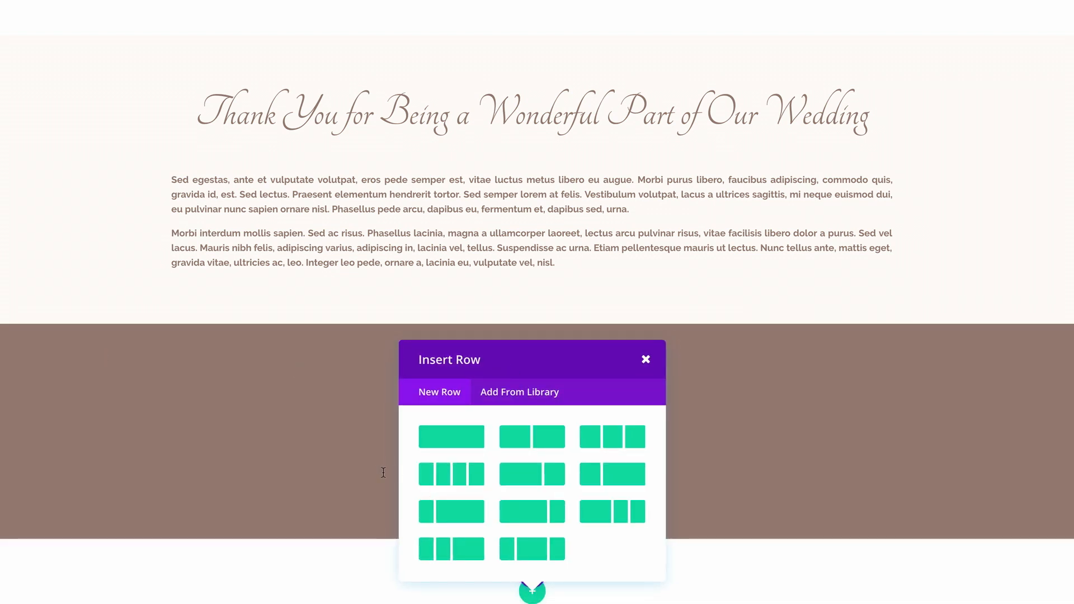
pyautogui.click(459, 479)
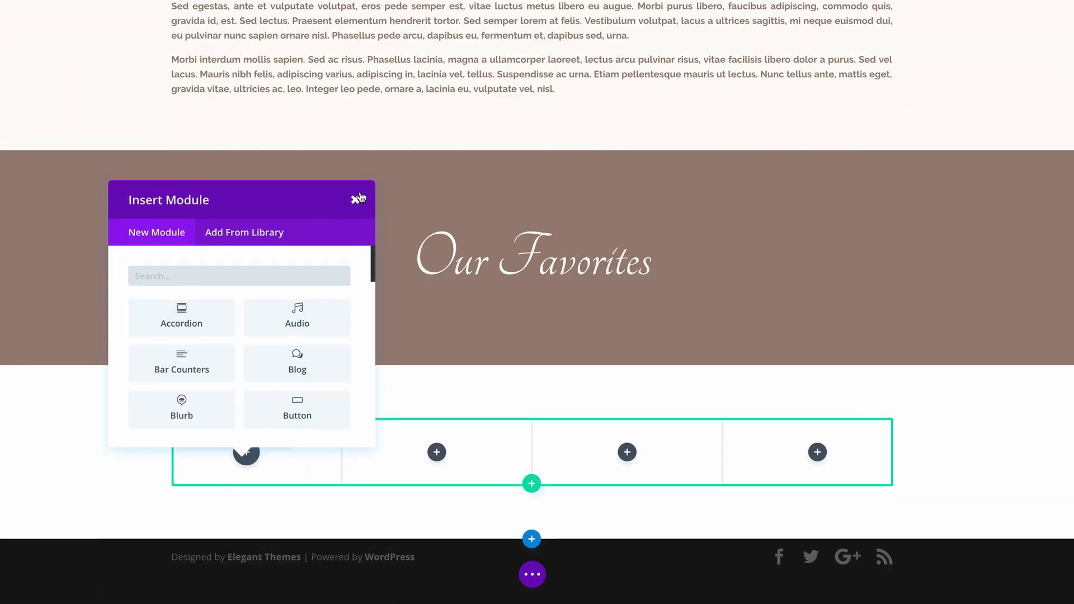
pyautogui.click(360, 199)
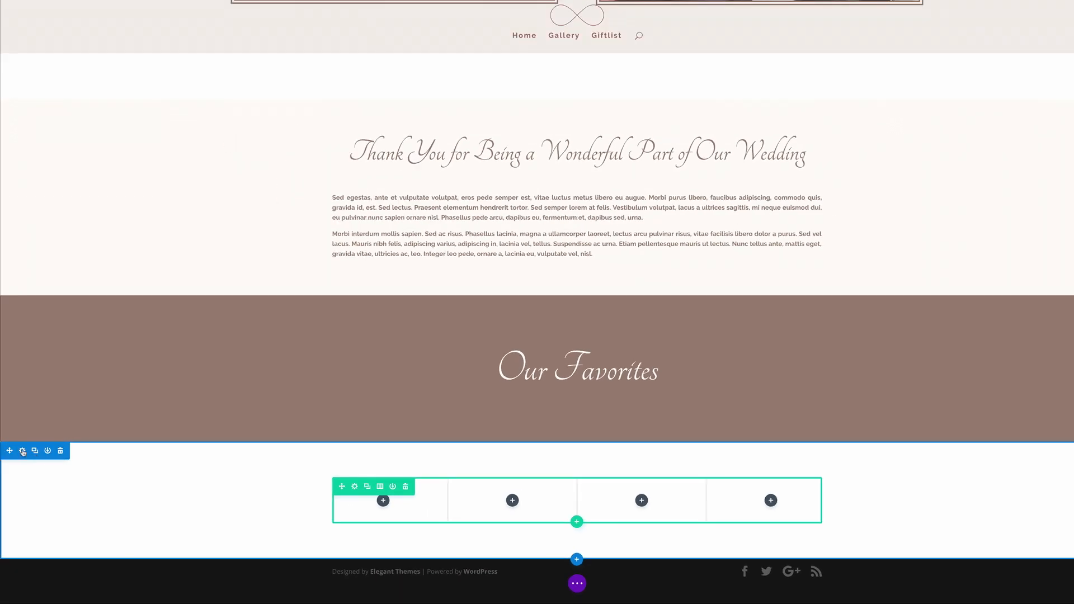
# Step: Set the background color of the new four-column section to #fadede and save the section settings
pyautogui.click(23, 451)
pyautogui.click(56, 76)
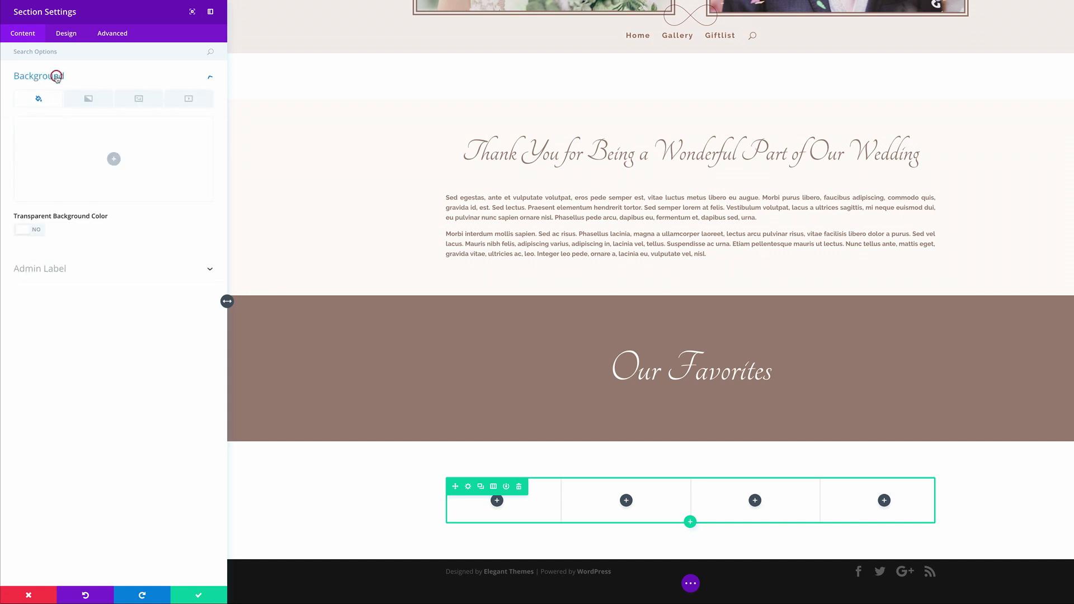
pyautogui.click(114, 160)
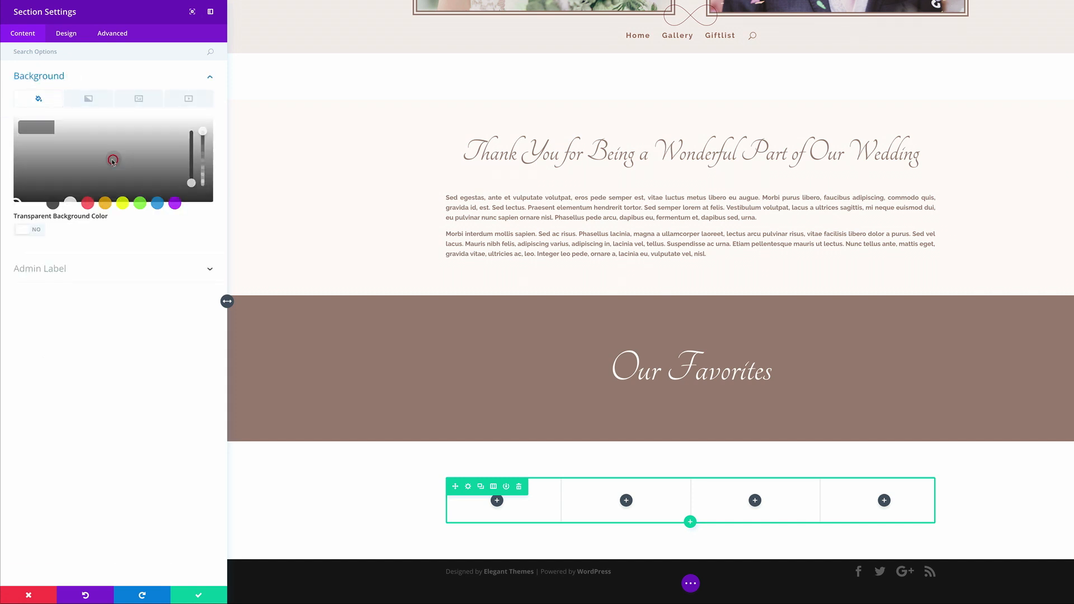
pyautogui.click(32, 126)
pyautogui.write('#fadede')
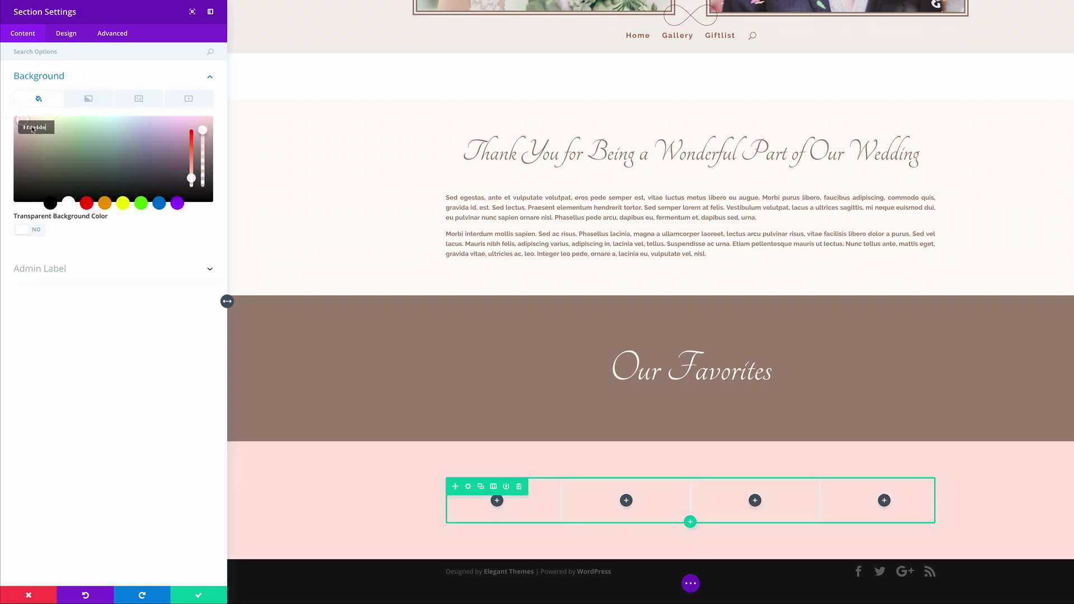
pyautogui.click(200, 596)
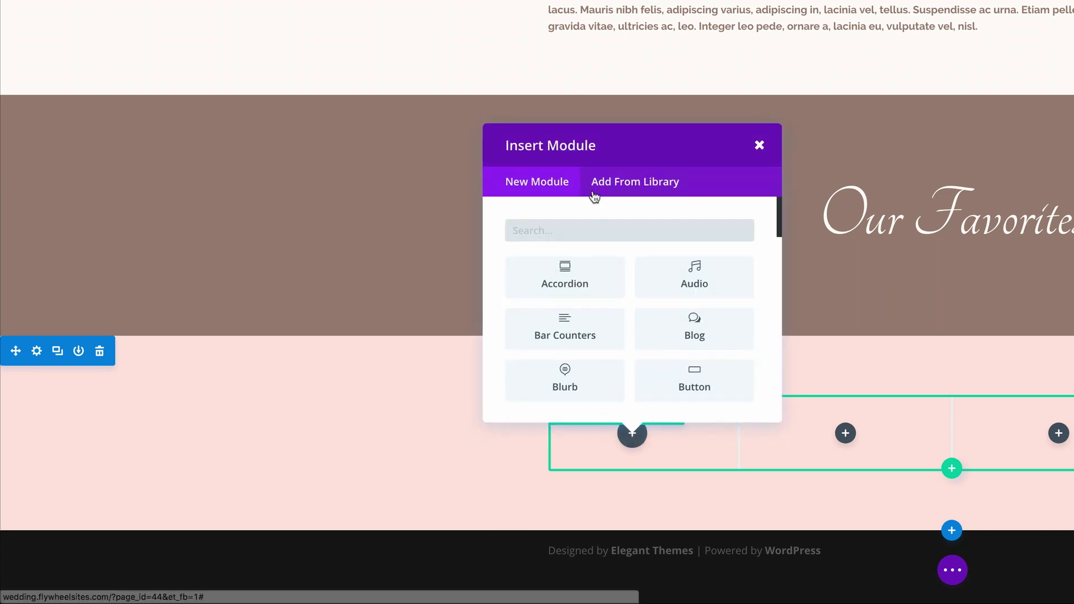
# Step: Insert Image modules with media library photos 7 and 6 into the first and second columns of the new row
pyautogui.write('ima')
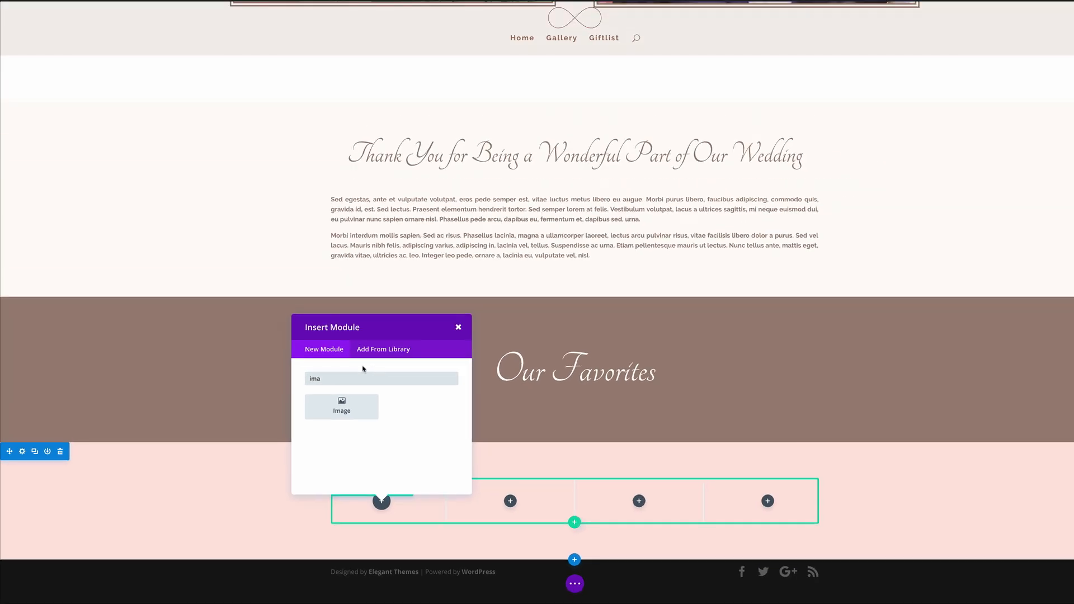
pyautogui.click(566, 277)
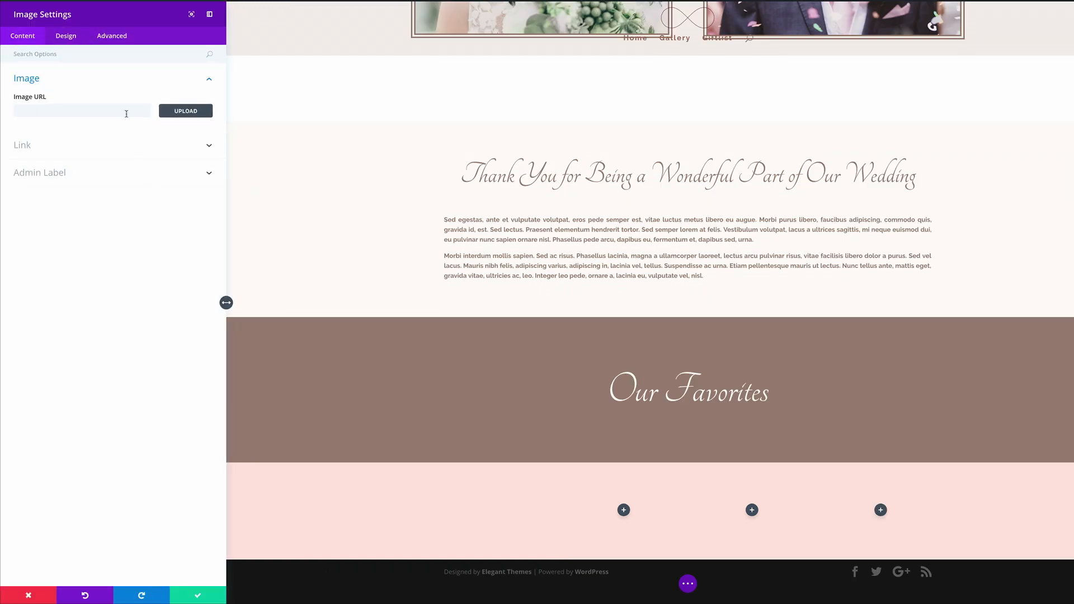
pyautogui.click(187, 111)
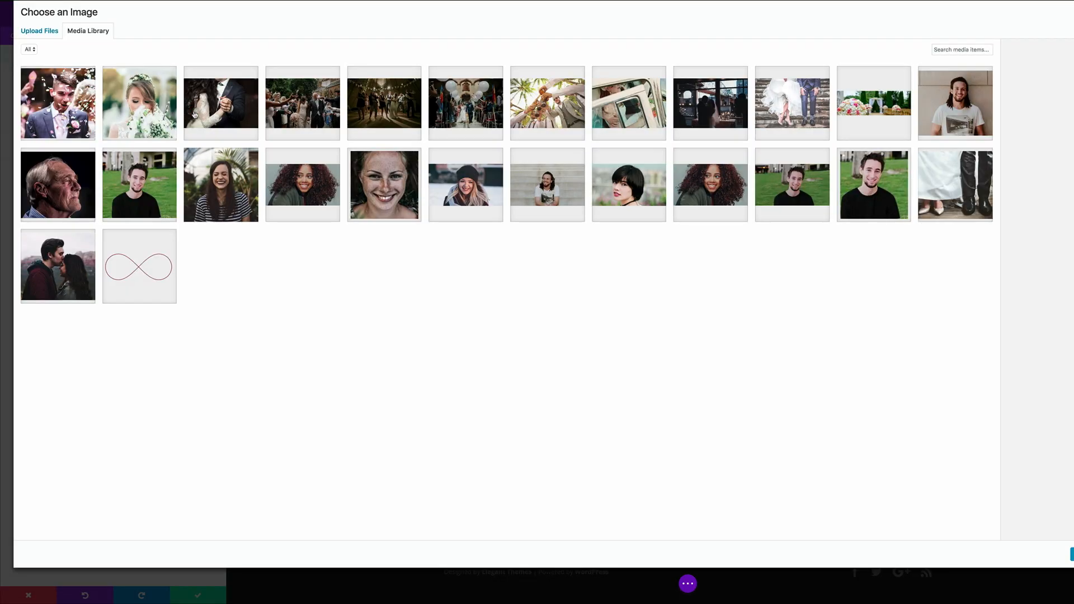
pyautogui.click(241, 110)
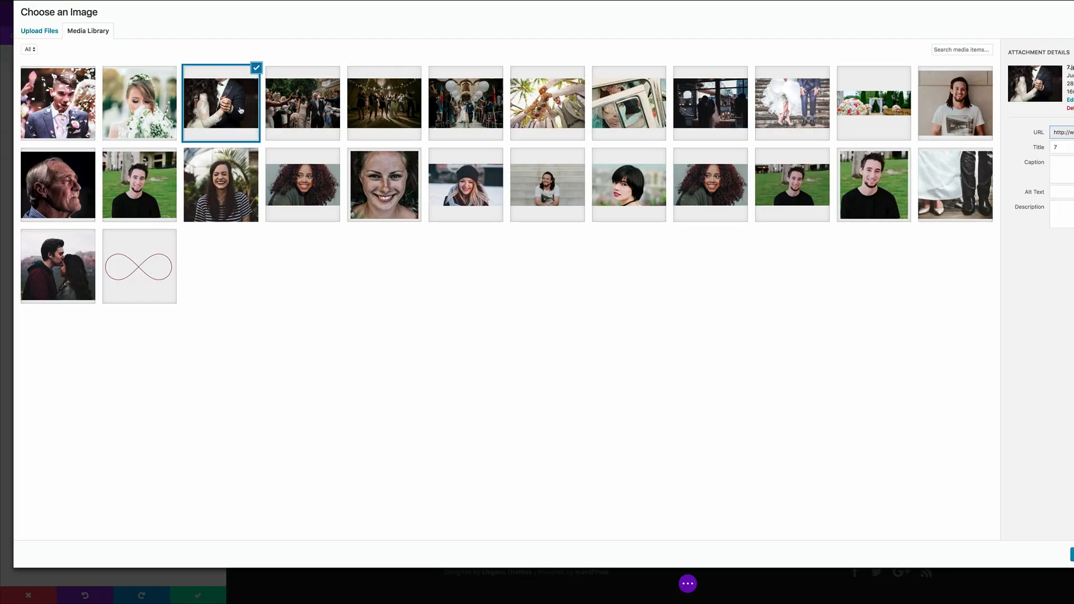
pyautogui.click(1072, 554)
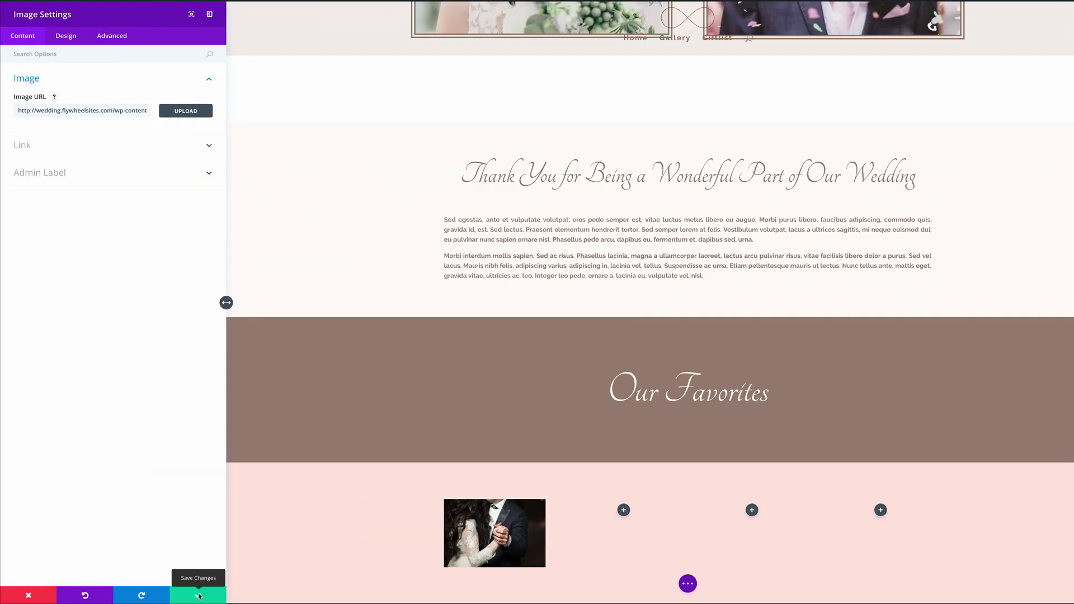
pyautogui.click(199, 596)
pyautogui.scroll(-3, 649, 335)
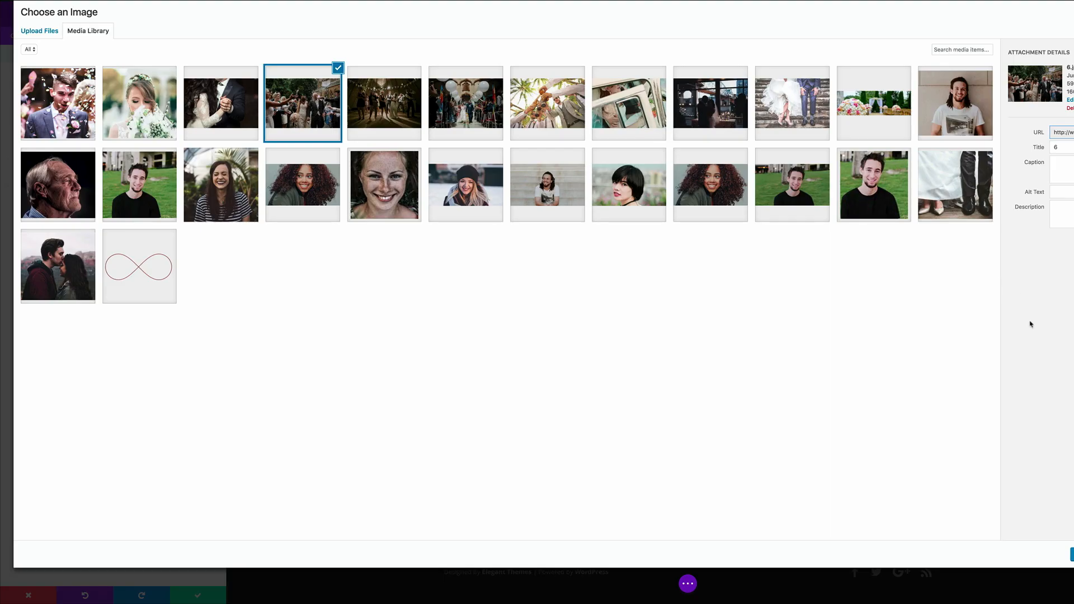
pyautogui.click(1072, 554)
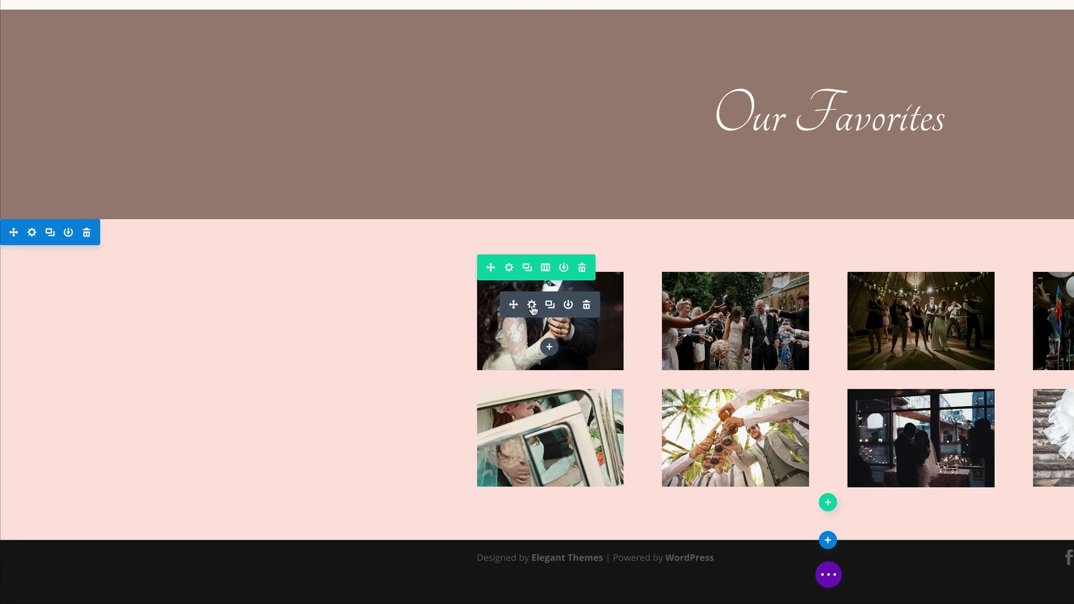
# Step: Assign the CSS class "polaroid" to the first image in the gallery row below "Our Favorites"
pyautogui.click(531, 305)
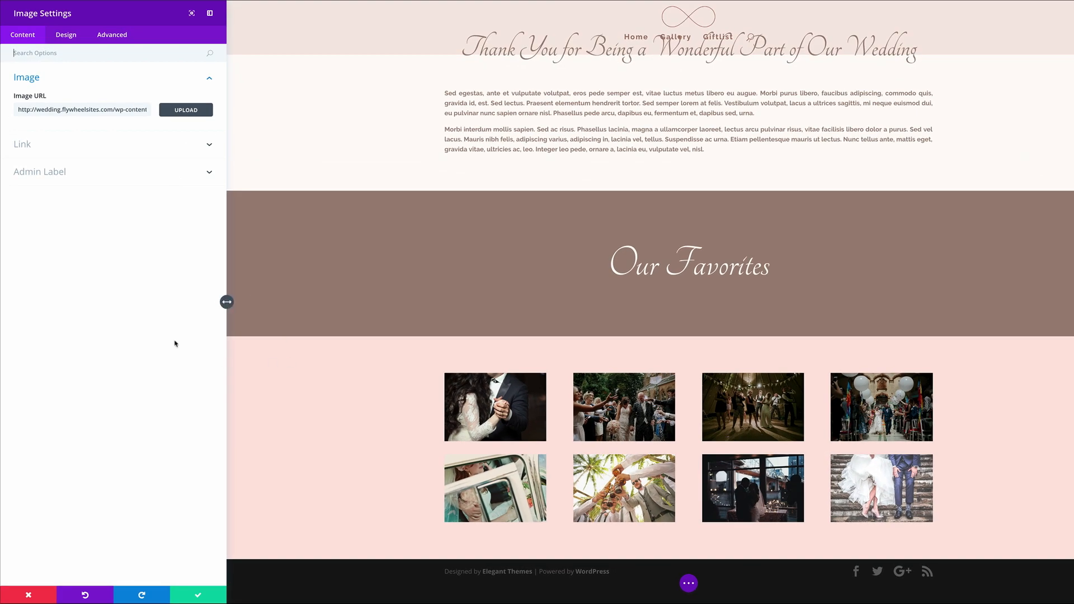
pyautogui.click(118, 36)
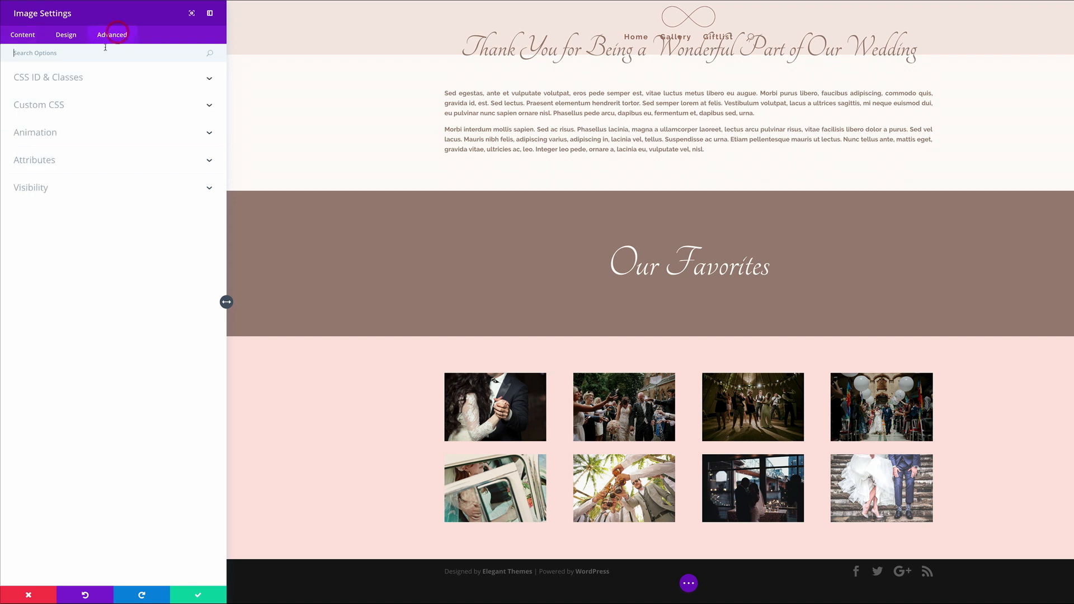
pyautogui.click(77, 79)
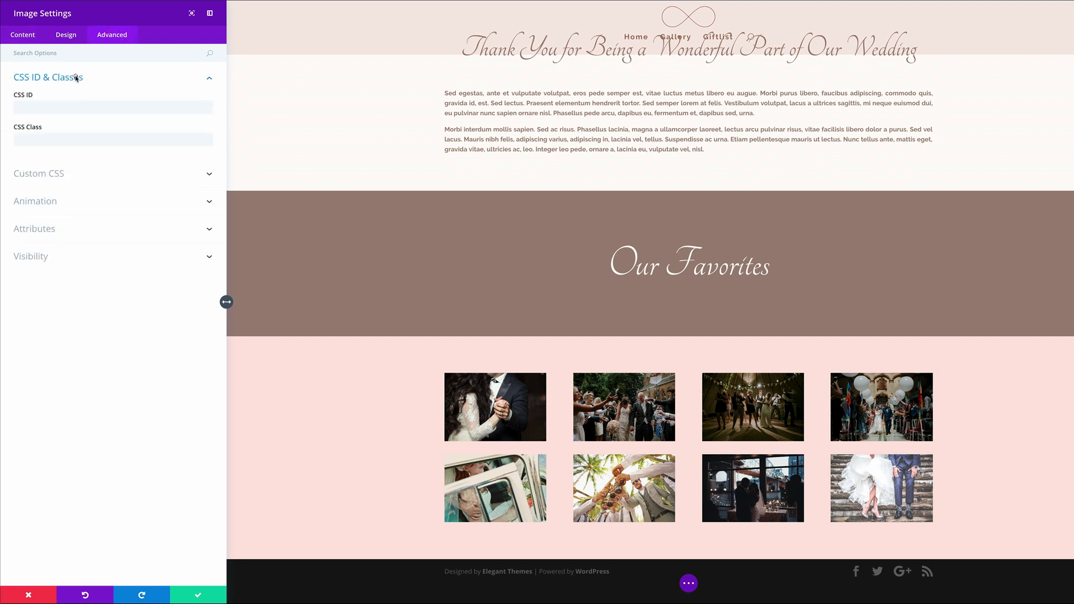
pyautogui.click(51, 139)
pyautogui.write('polaroid')
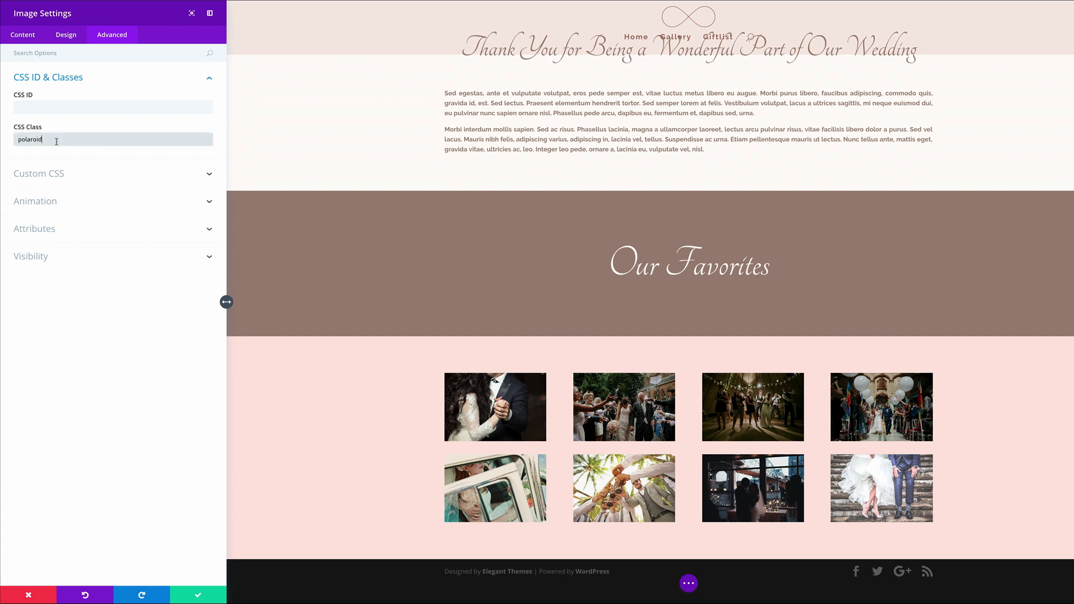
pyautogui.click(96, 156)
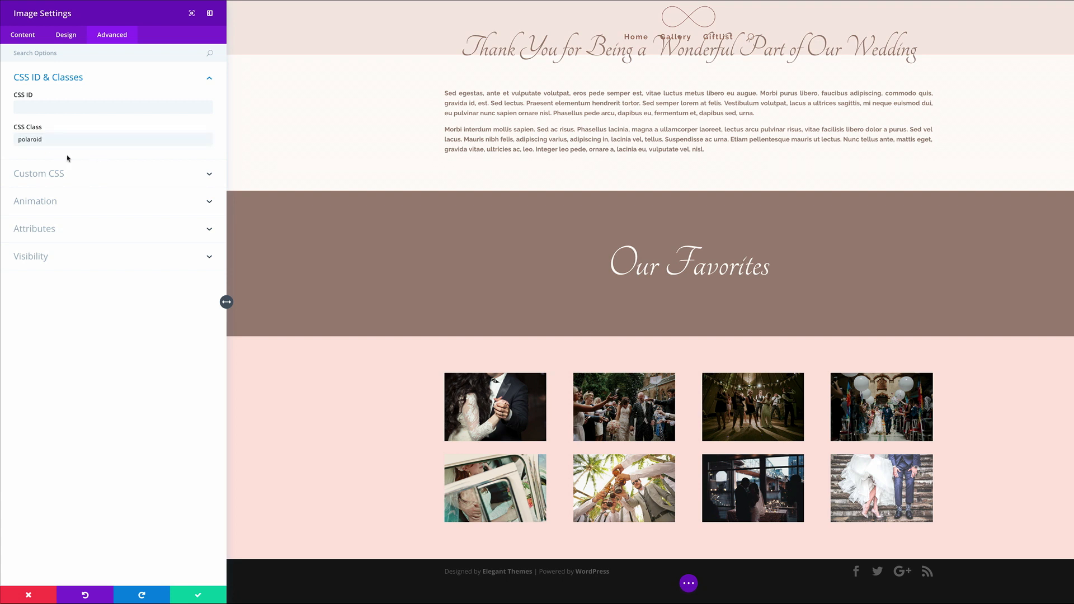
# Step: Add custom CSS to the gallery image's main element with z-index: 1 and -webkit-transform and -moz-transform rotations of -10deg
pyautogui.click(56, 174)
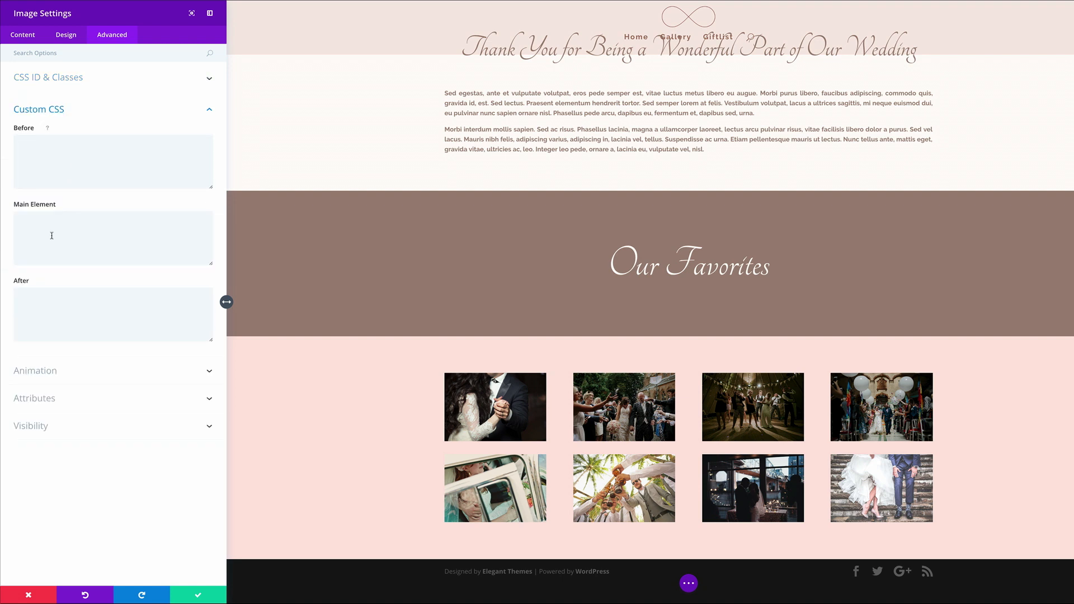
pyautogui.click(52, 228)
pyautogui.write('z-index: 1; -webkit-transform: rotate(-10deg); -moz-transform: rotate(-10deg);')
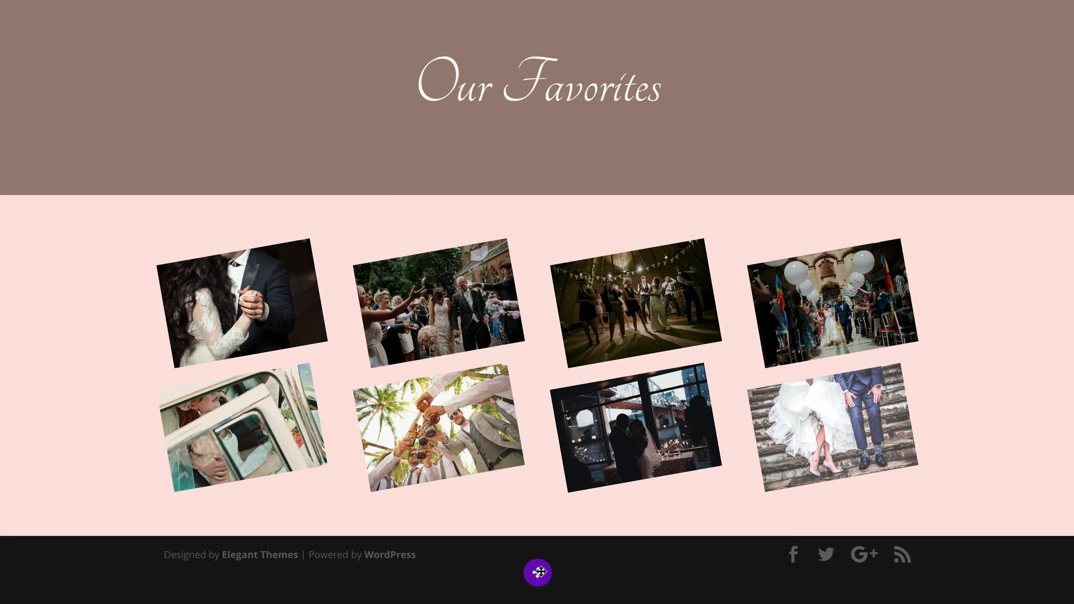
# Step: Paste the polaroid CSS rules into the page's custom CSS and save the page settings
pyautogui.click(532, 571)
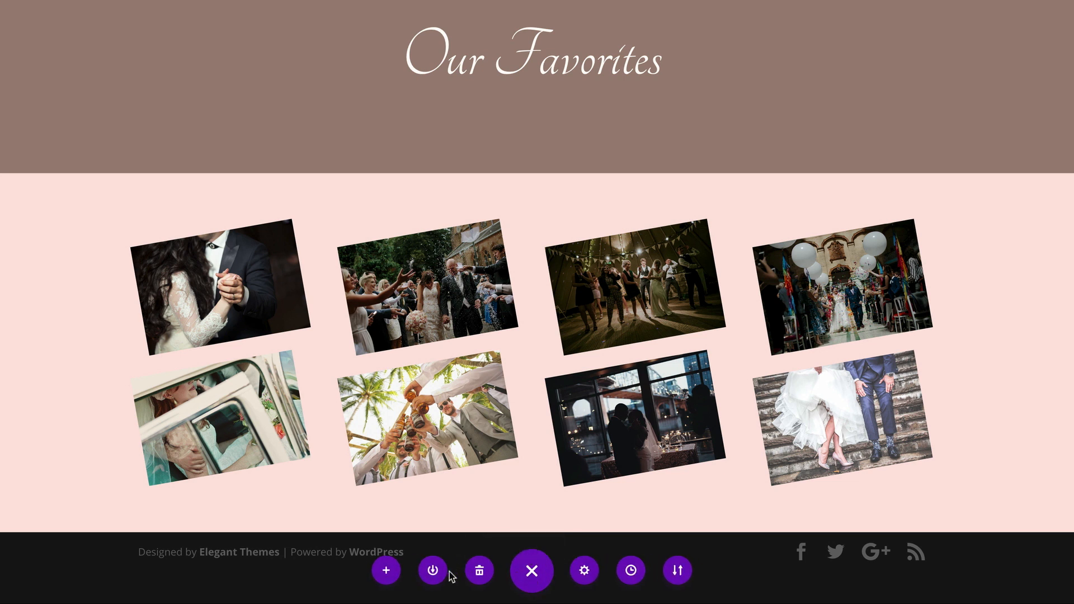
pyautogui.click(584, 570)
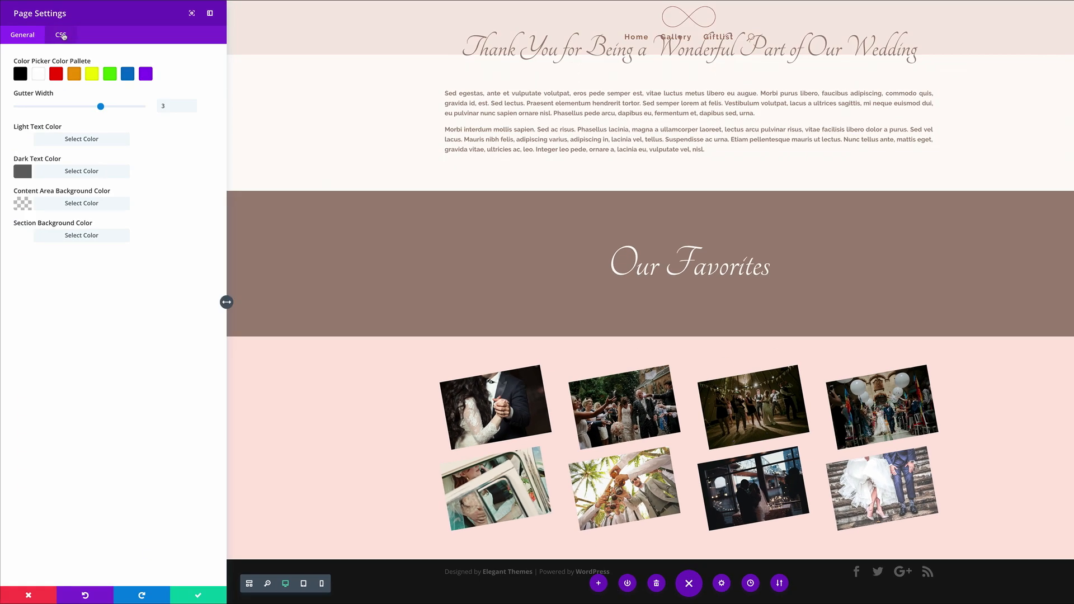
pyautogui.click(62, 34)
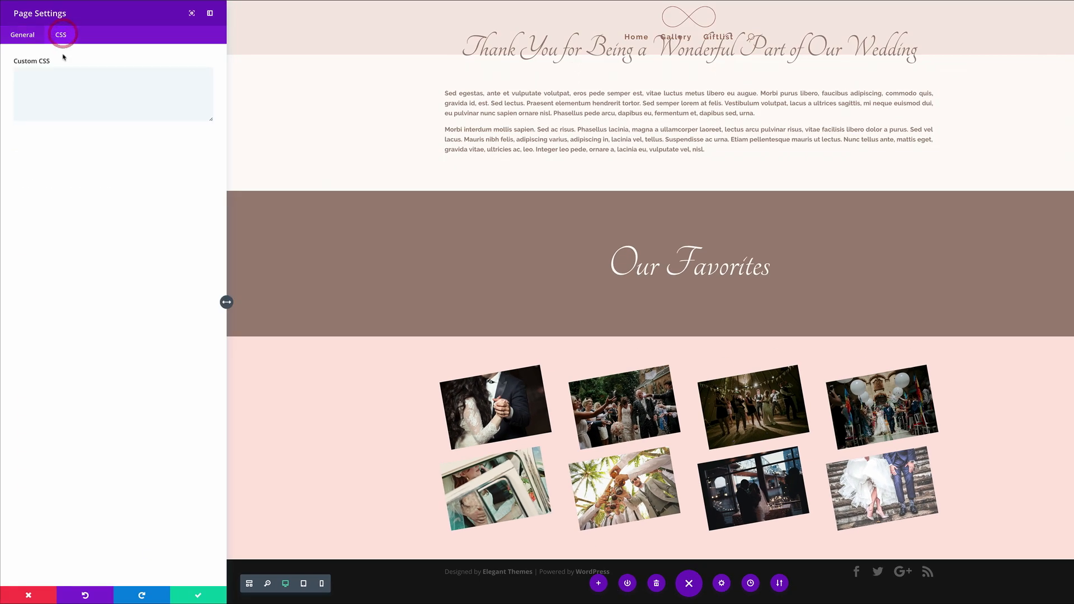
pyautogui.click(54, 75)
pyautogui.hotkey('ctrl', 'v')
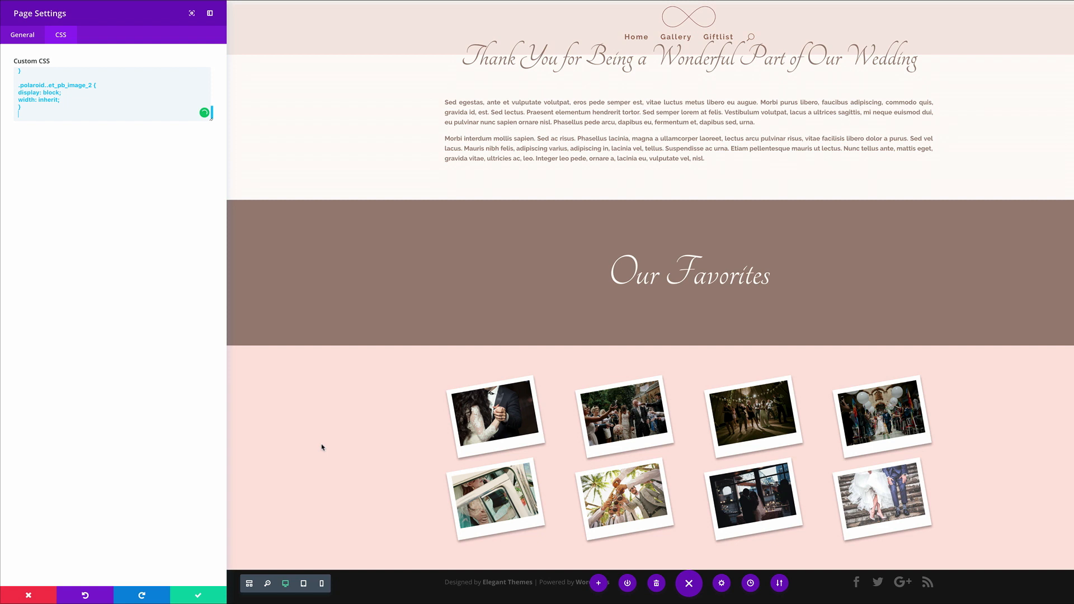
pyautogui.click(201, 594)
# Step: Set the custom margin of the second image in the gallery's upper line to -10px top and -20px left
pyautogui.scroll(-2, 202, 447)
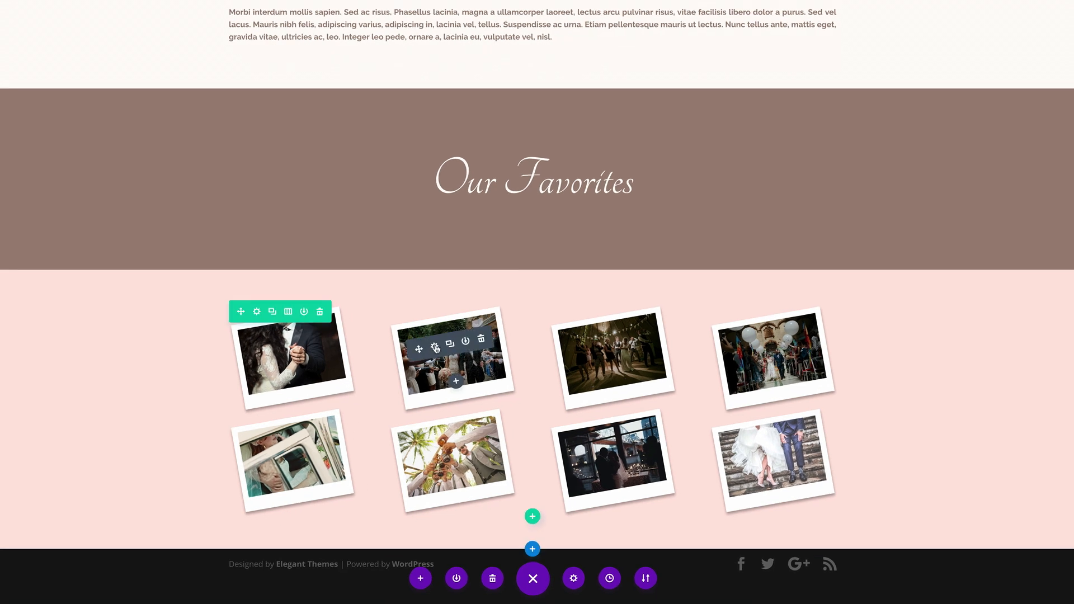
pyautogui.click(435, 348)
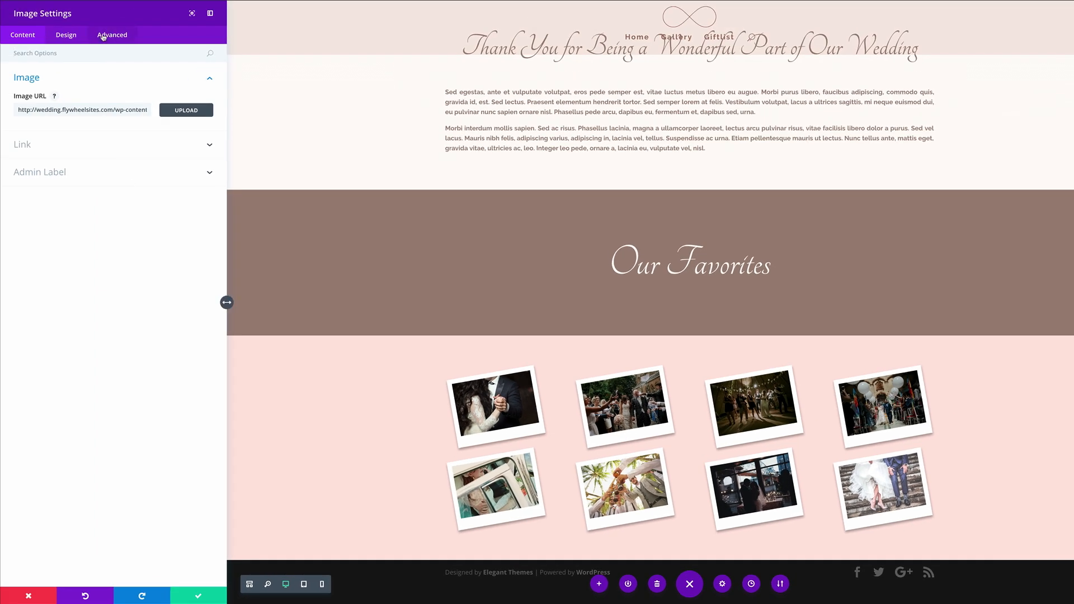
pyautogui.click(80, 54)
pyautogui.write('Mar')
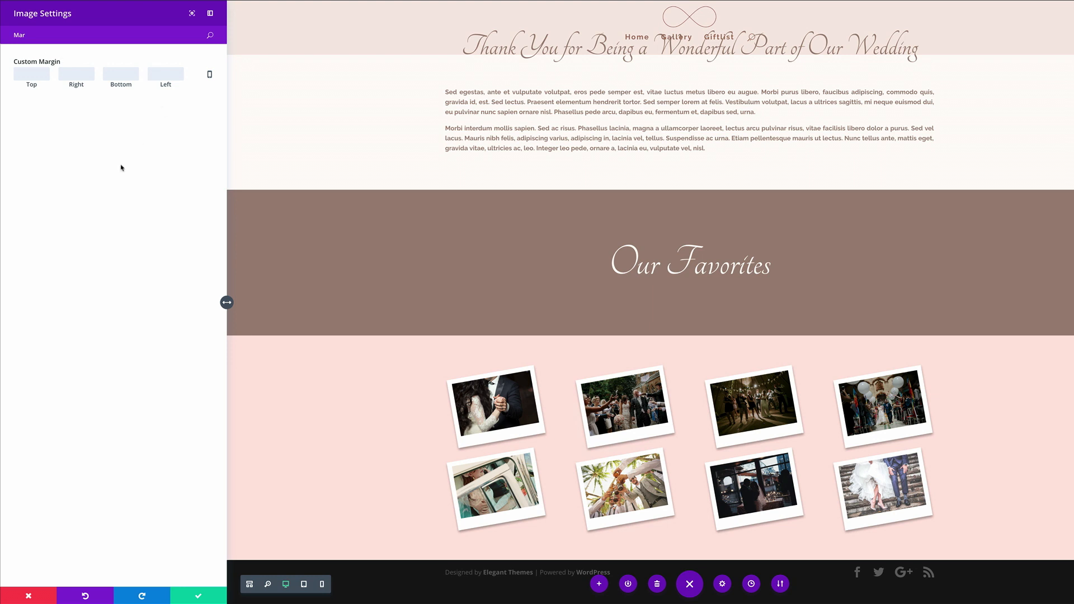
pyautogui.click(32, 77)
pyautogui.write('-1')
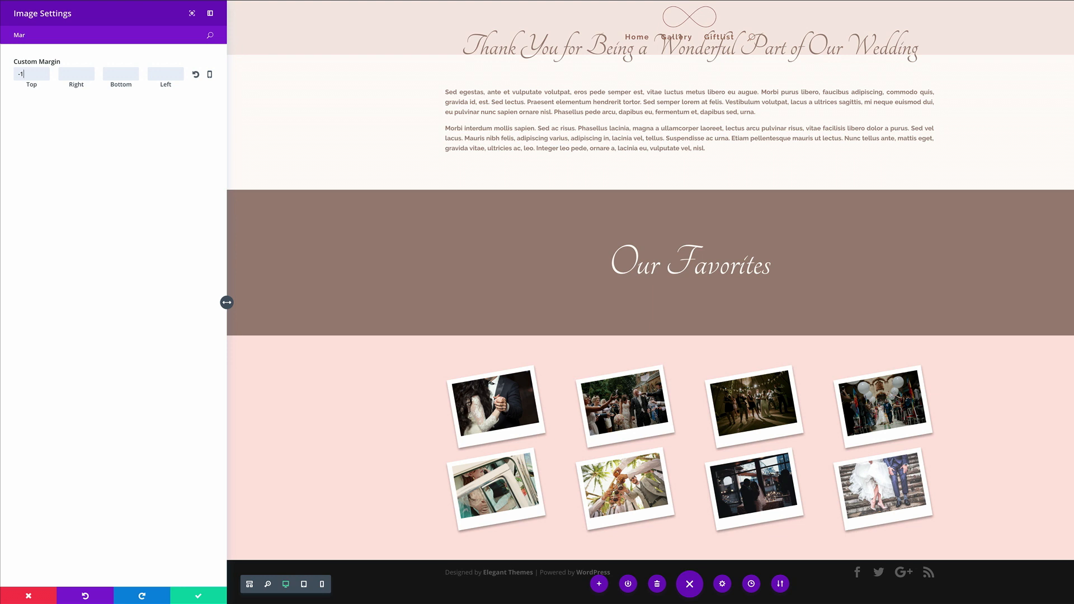
pyautogui.write('0')
pyautogui.click(159, 75)
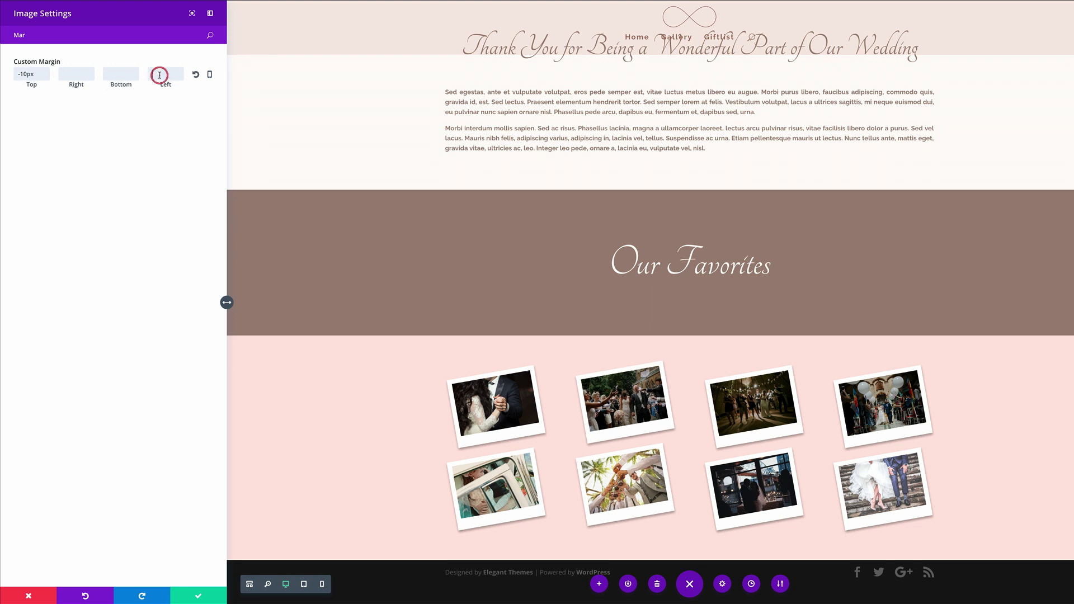
pyautogui.write('-20')
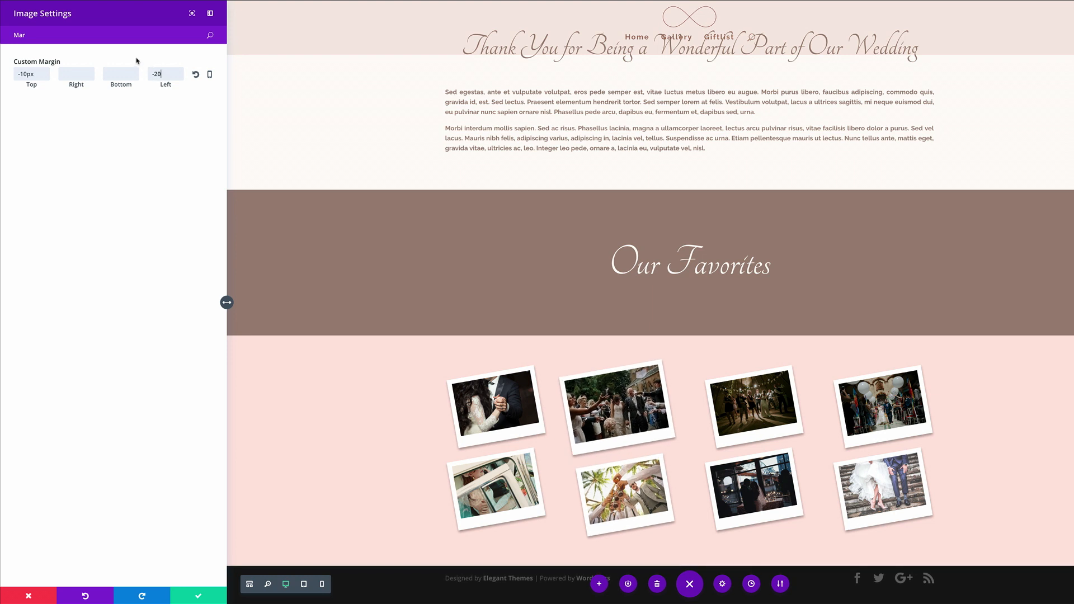
# Step: Replace the second image's main-element CSS with z-index: 5 and -webkit-transform and -moz-transform rotations of -3deg
pyautogui.doubleClick(106, 35)
pyautogui.press('BackSpace')
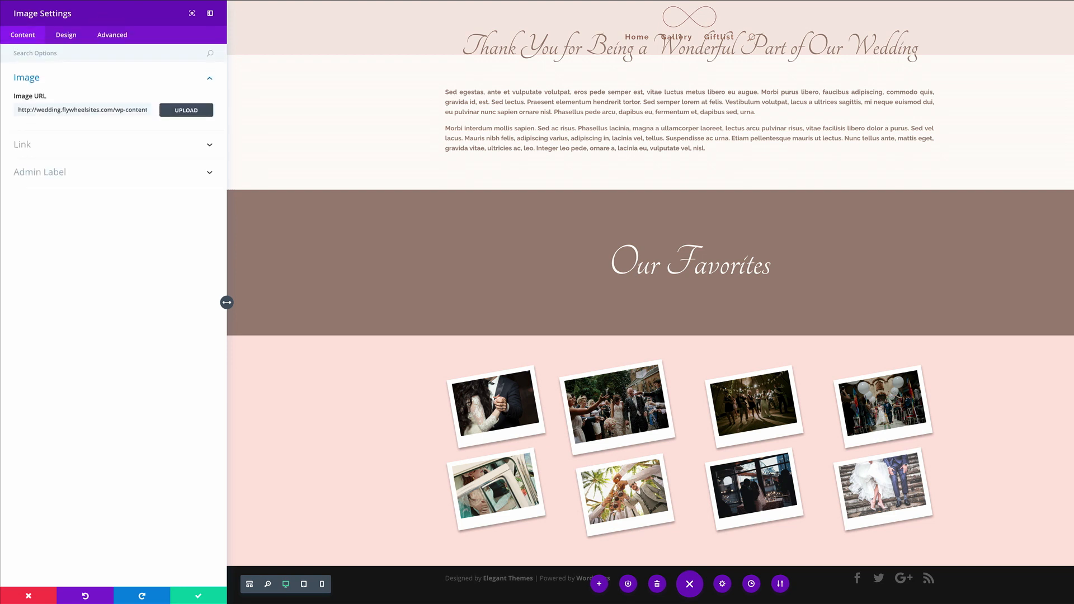
pyautogui.click(112, 35)
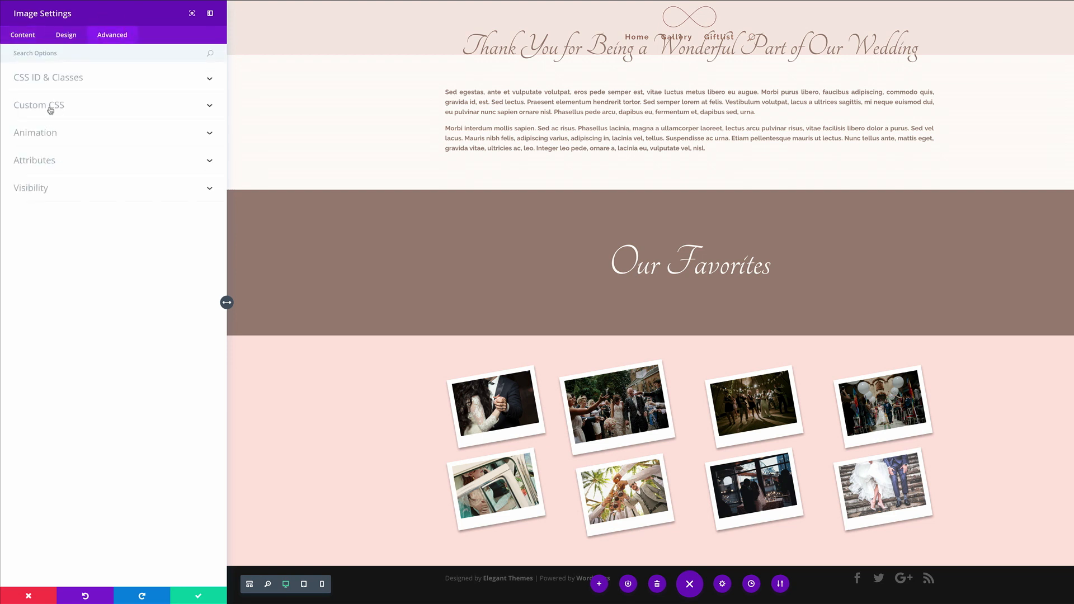
pyautogui.click(51, 110)
pyautogui.moveTo(51, 253); pyautogui.dragTo(19, 216)
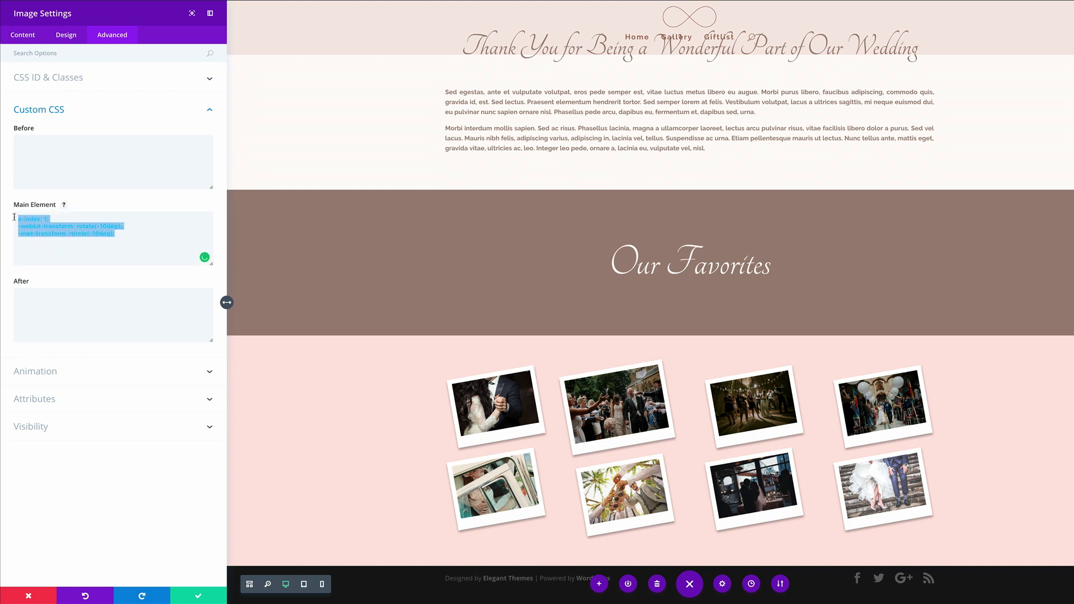
pyautogui.write('z-index: 5; -webkit-transform: rotate(-3deg); -moz-transform: rotate(-3deg);')
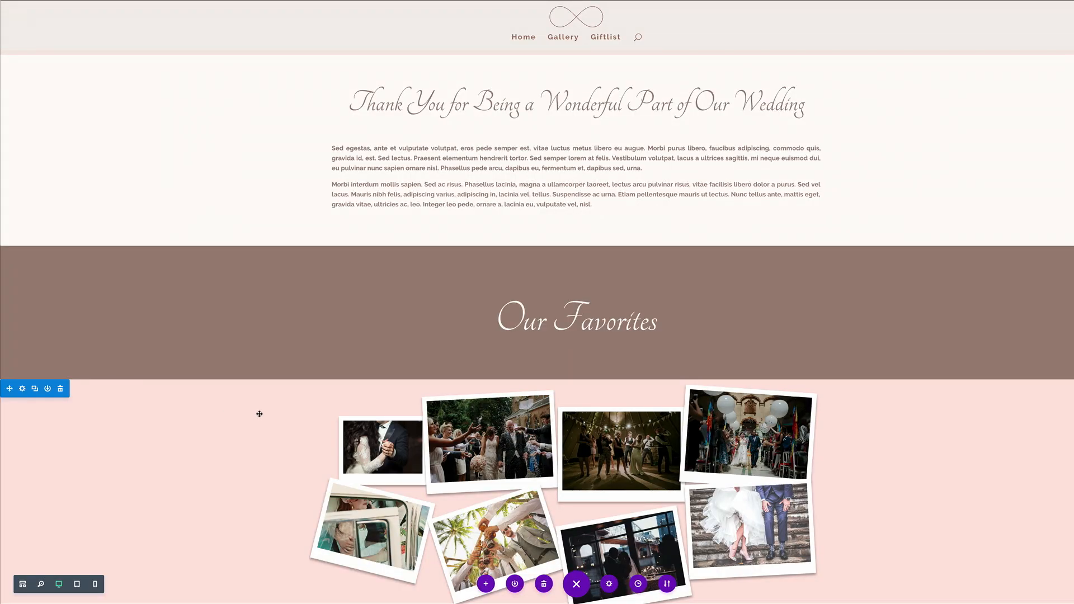
# Step: Set the first gallery image's custom margin to -30px left and -20px top, and save the image settings
pyautogui.scroll(-2, 259, 414)
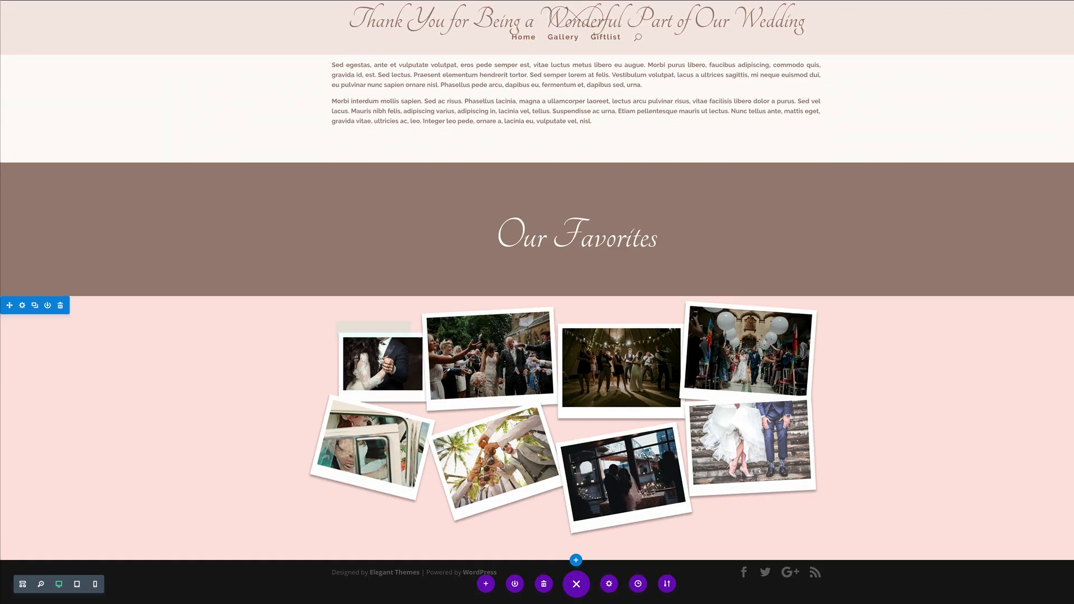
pyautogui.moveTo(378, 360)
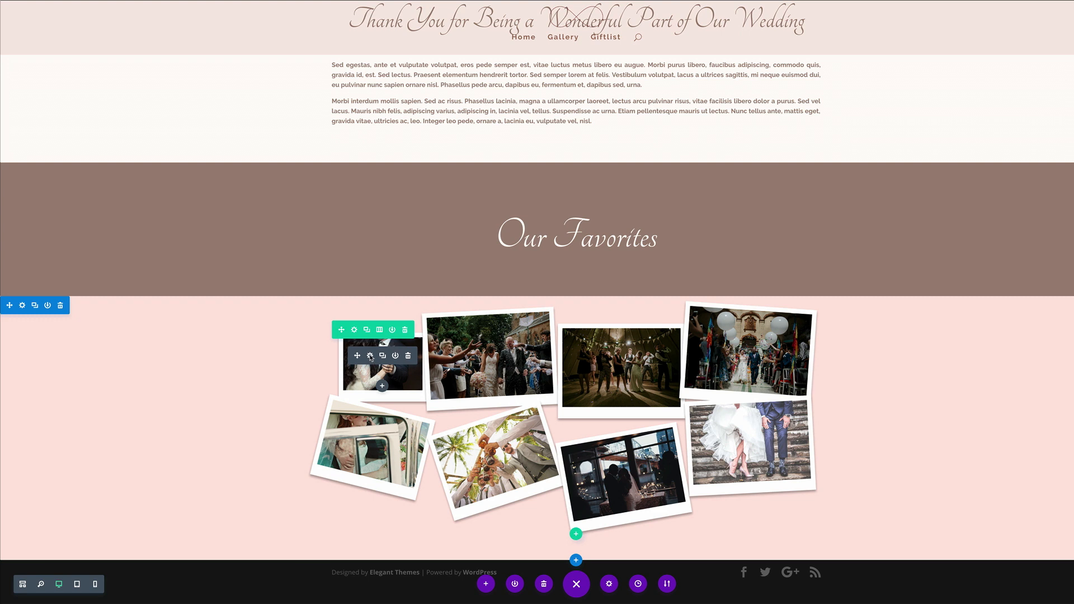
pyautogui.click(369, 356)
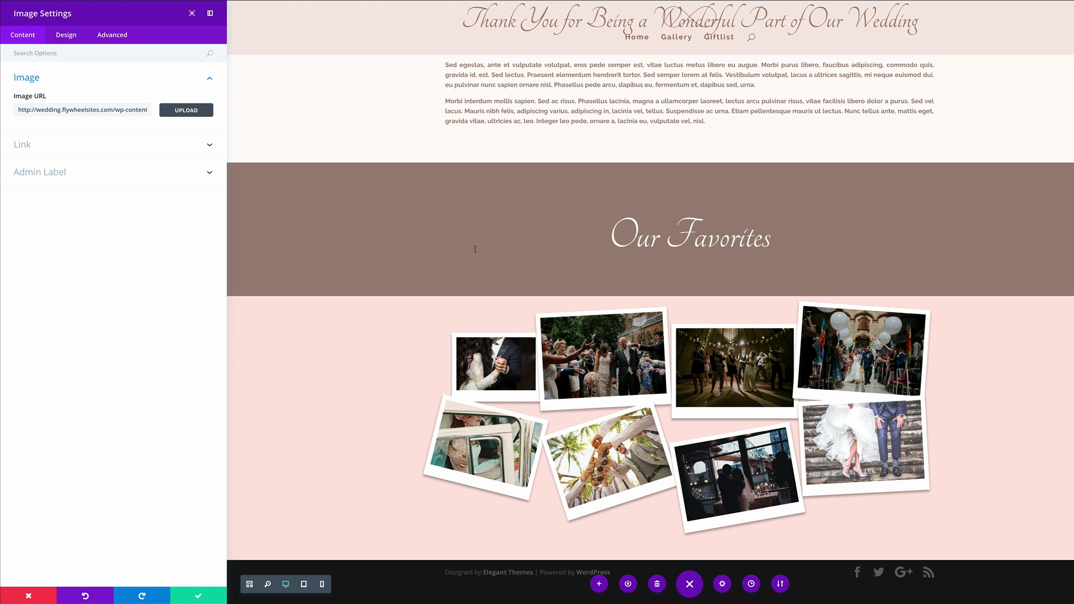
pyautogui.click(95, 57)
pyautogui.write('Mar')
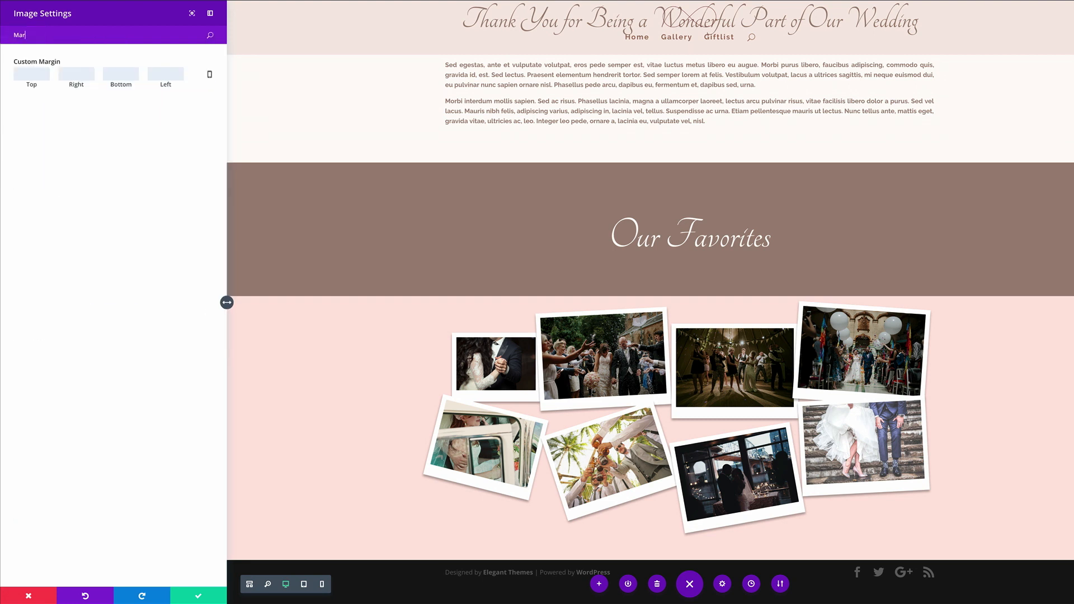
pyautogui.click(168, 75)
pyautogui.write('-30')
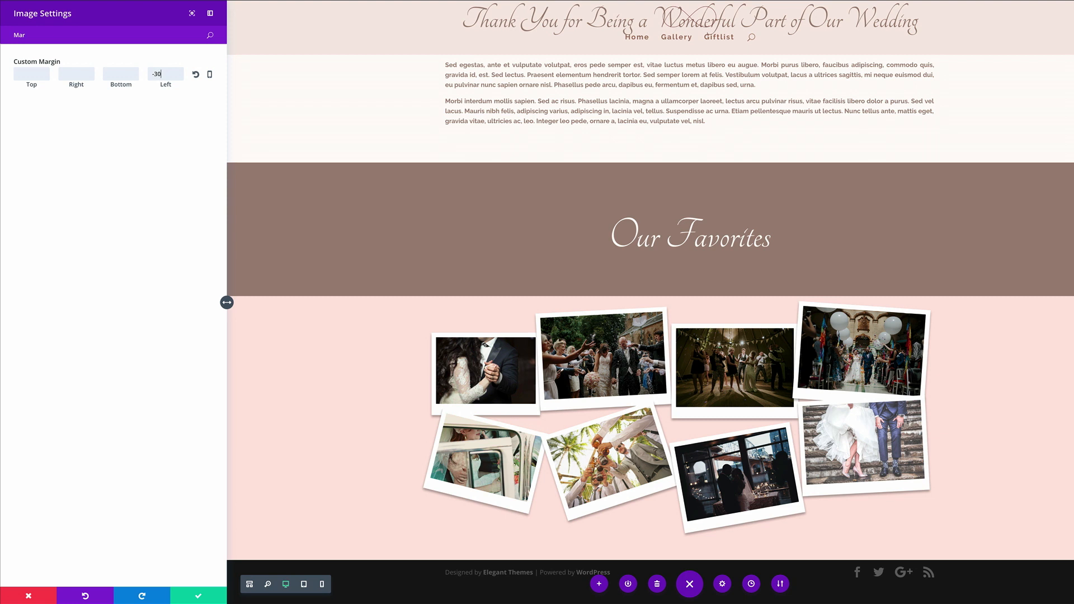
pyautogui.click(29, 74)
pyautogui.write('-10')
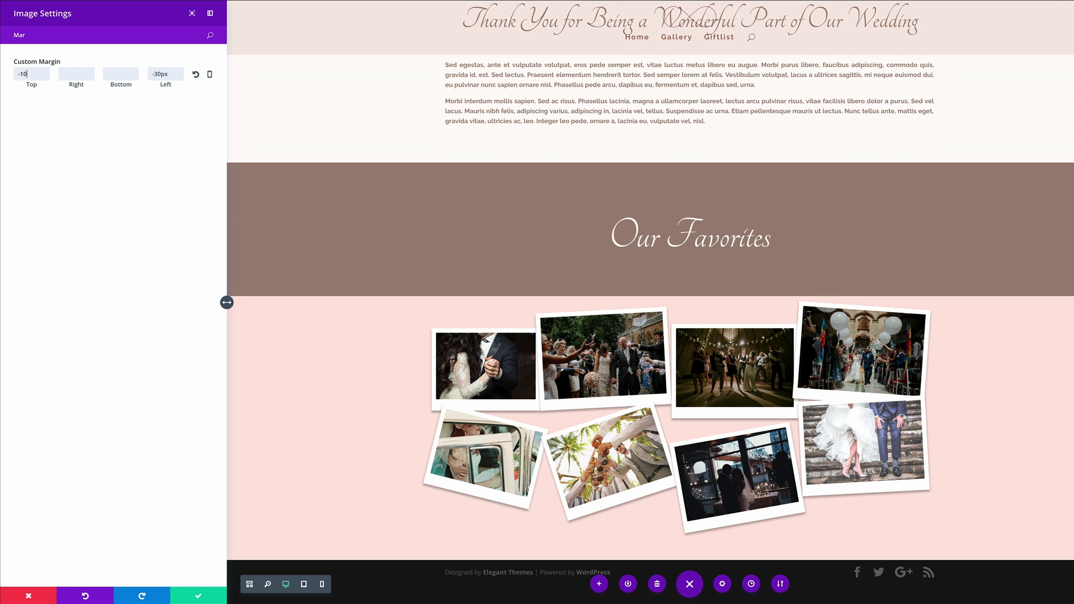
pyautogui.press('BackSpace')
pyautogui.write('2')
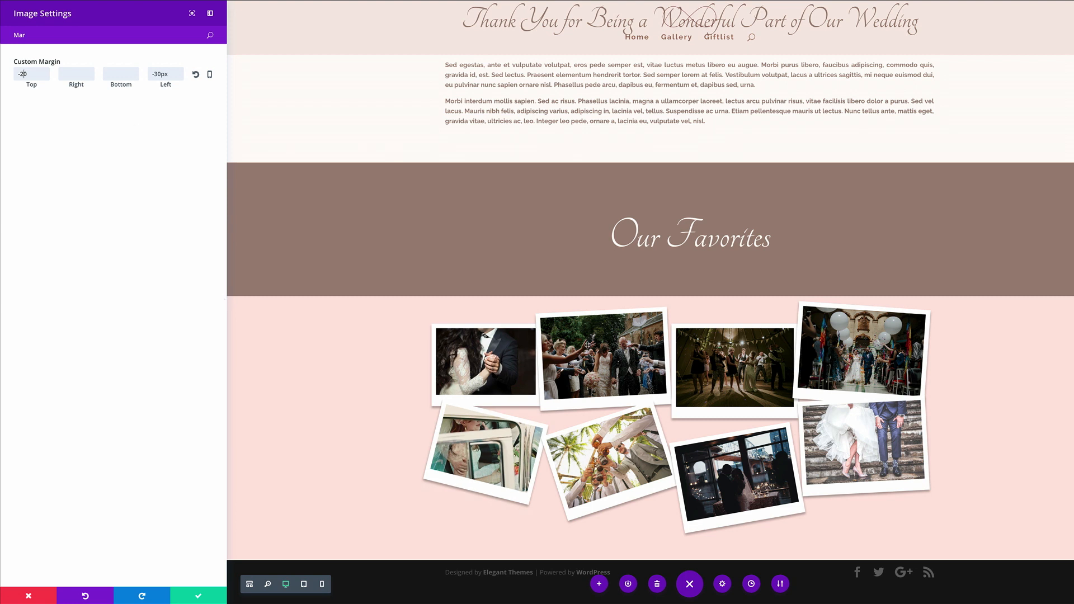
pyautogui.click(199, 596)
# Step: Disable the polaroid gallery row on phone and tablet, and save the row settings
pyautogui.scroll(-1, 319, 383)
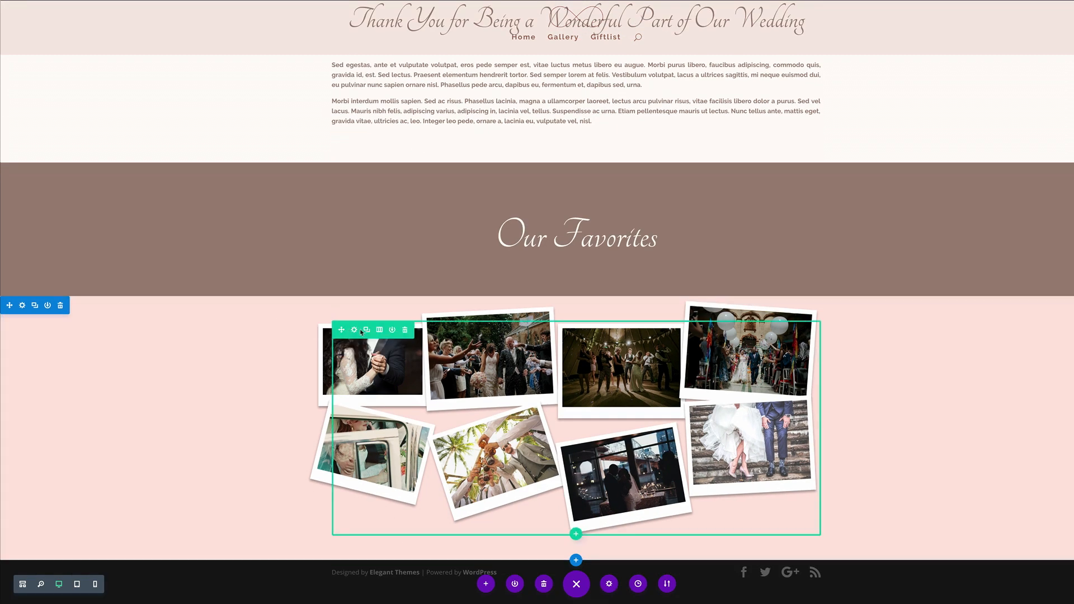
pyautogui.click(355, 331)
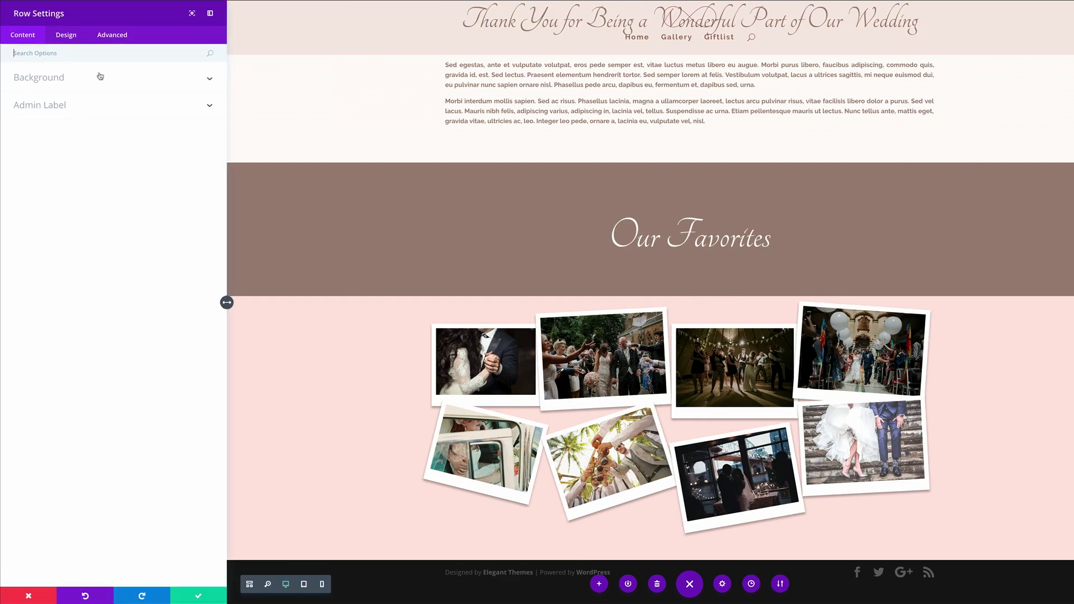
pyautogui.click(71, 35)
pyautogui.click(116, 35)
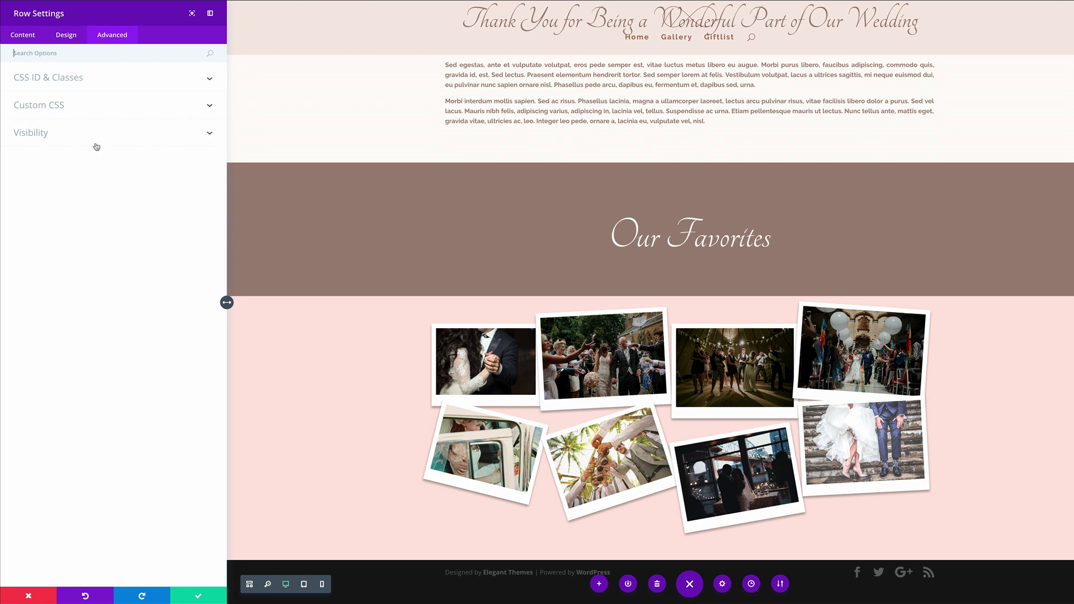
pyautogui.click(71, 135)
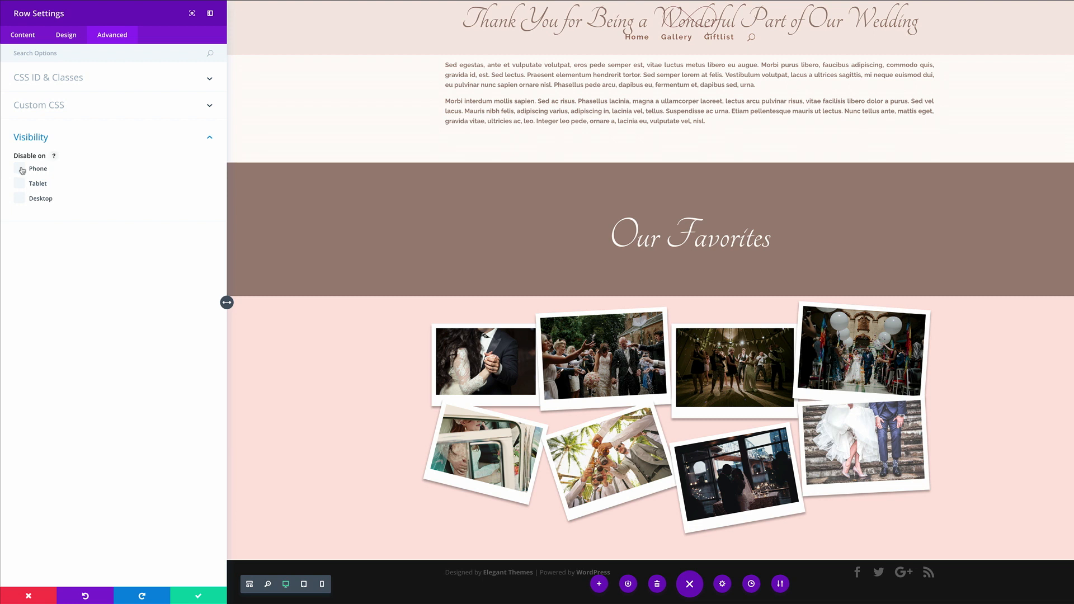
pyautogui.click(21, 170)
pyautogui.click(19, 183)
pyautogui.click(201, 596)
# Step: Enable opening in a lightbox for the first gallery image and save its settings
pyautogui.scroll(-2, 201, 599)
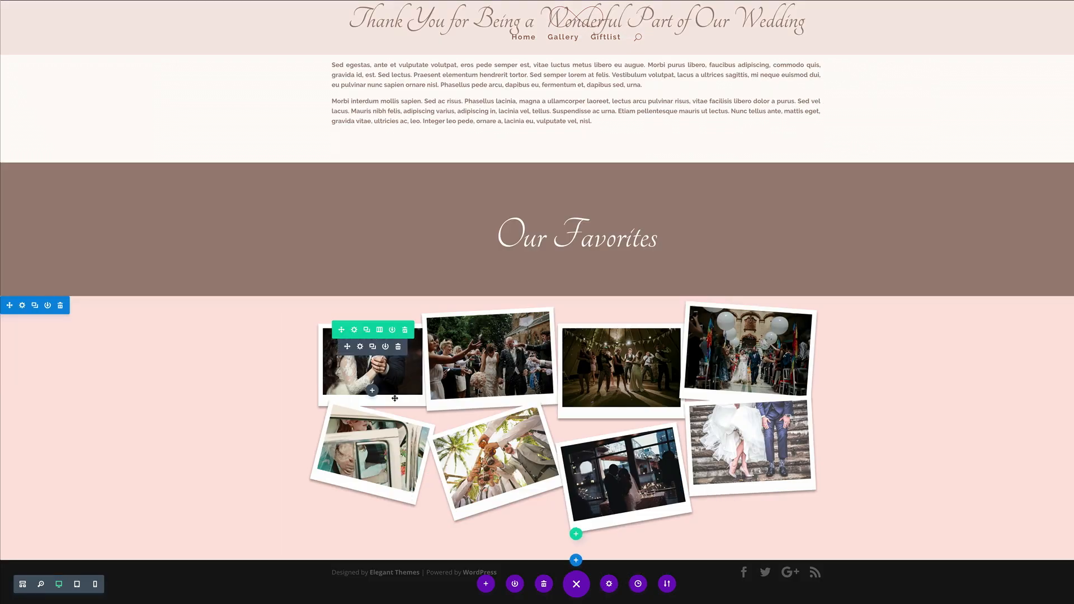
pyautogui.click(360, 347)
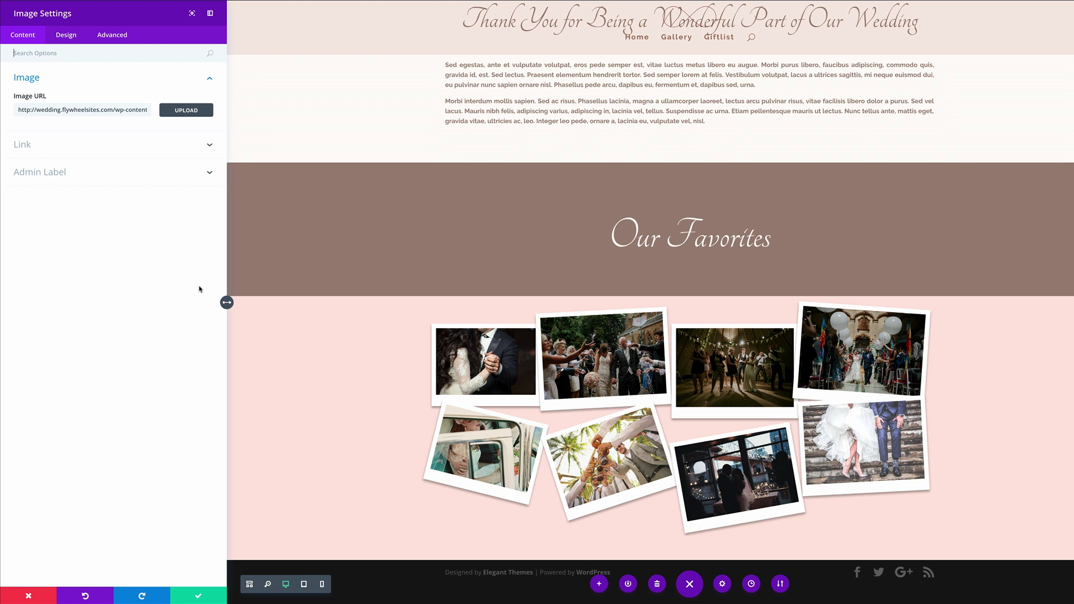
pyautogui.click(112, 53)
pyautogui.write('Li')
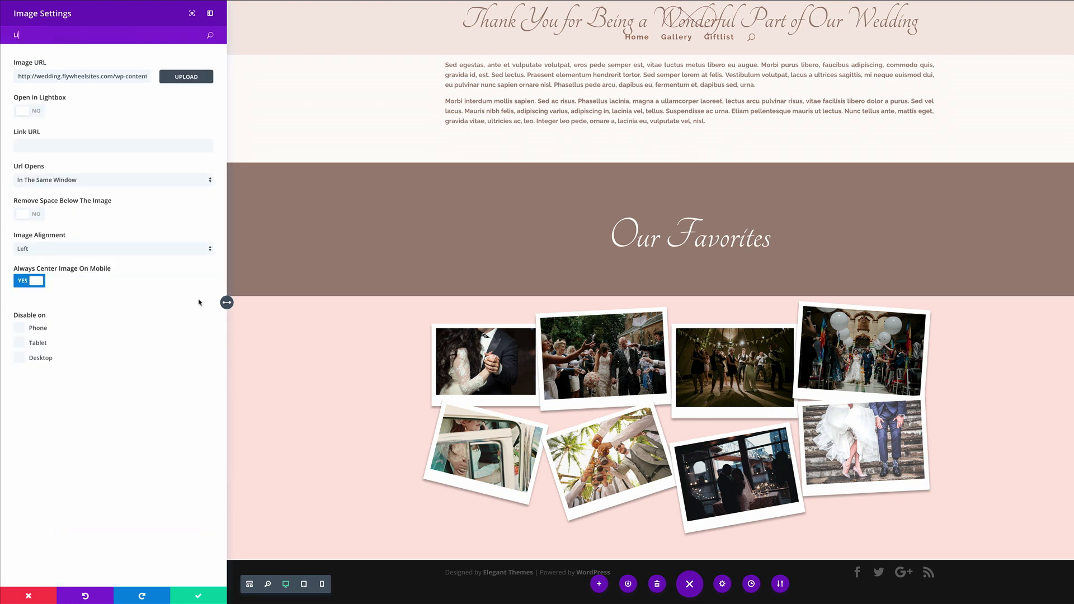
pyautogui.click(37, 111)
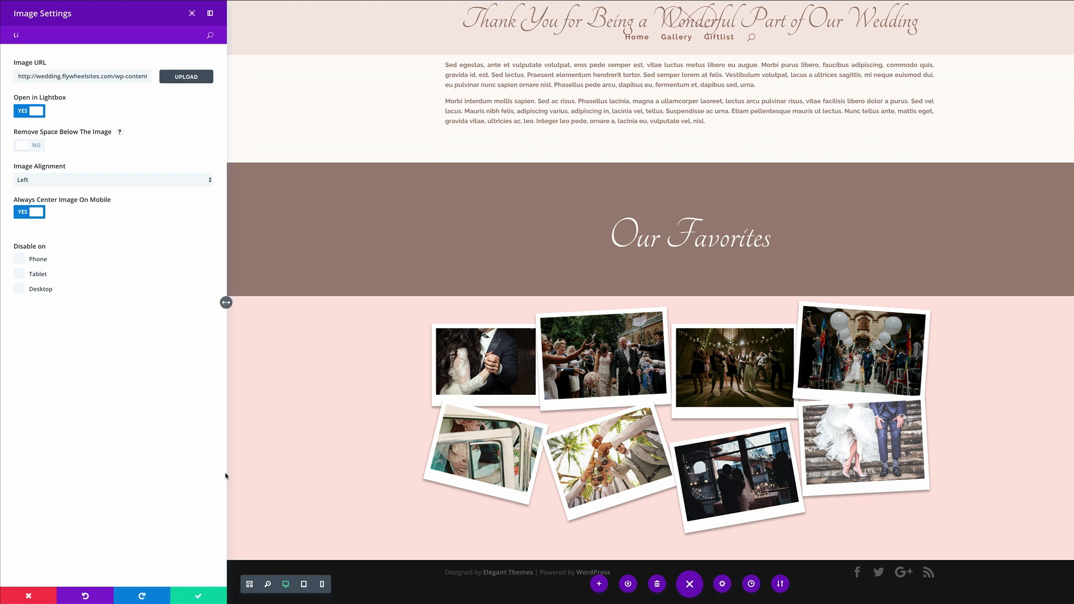
pyautogui.click(200, 597)
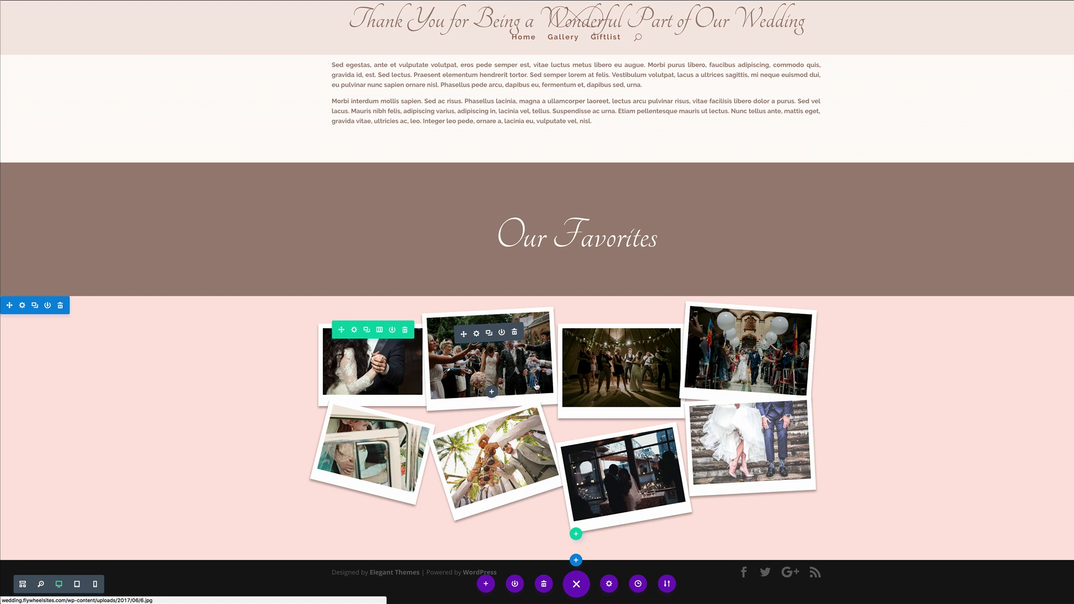
# Step: Add an empty row of two equal columns below the polaroid gallery row without inserting a module
pyautogui.click(576, 535)
pyautogui.click(583, 429)
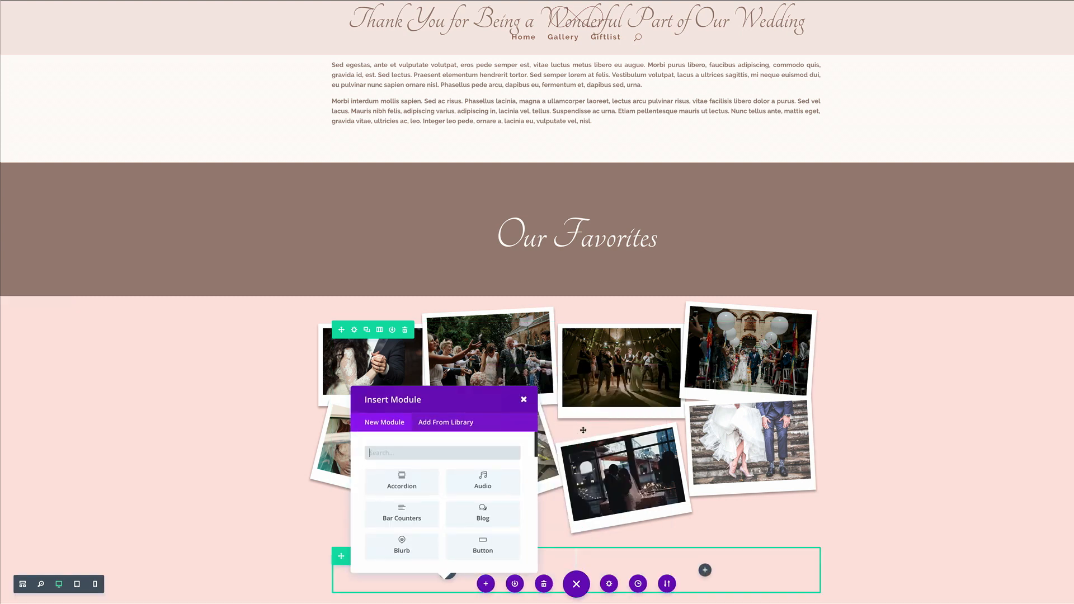
pyautogui.scroll(-2, 547, 446)
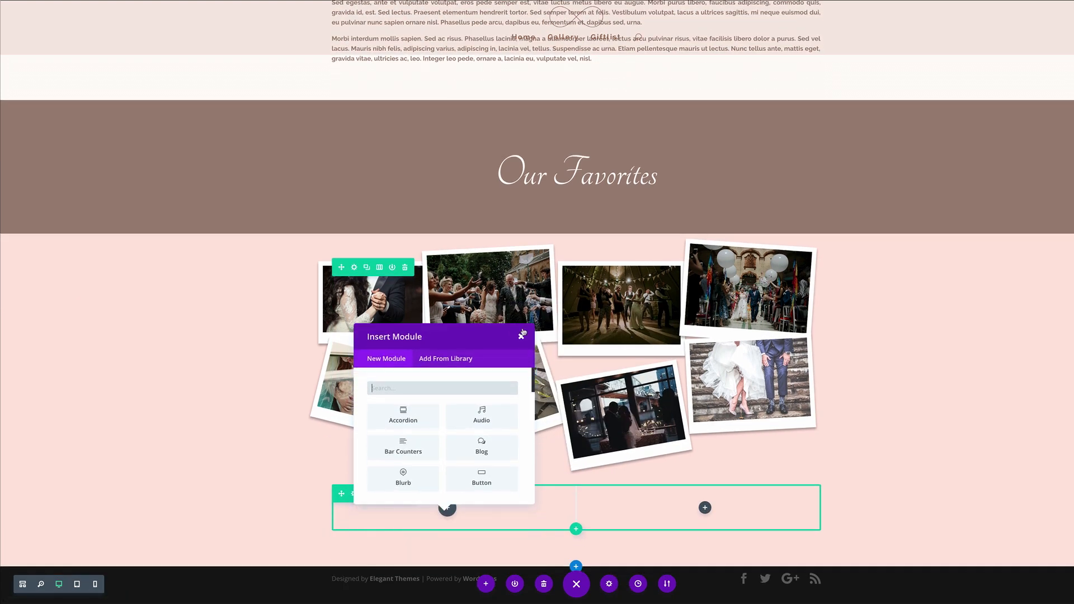
pyautogui.click(521, 338)
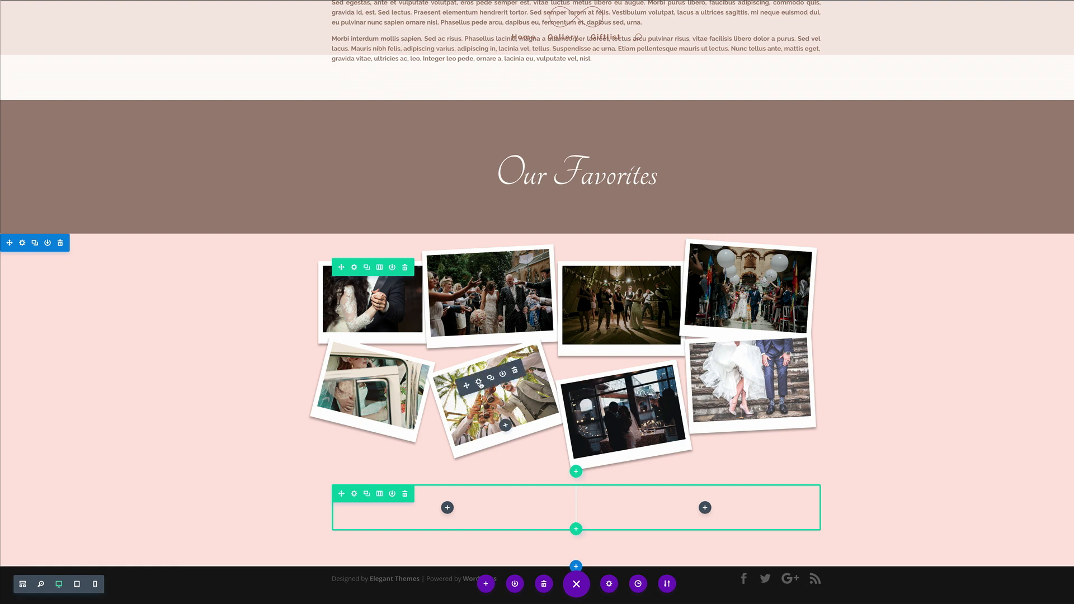
# Step: Duplicate the tilted beer-toast image in the gallery and move the copy into the left column of the new two-column row
pyautogui.click(492, 380)
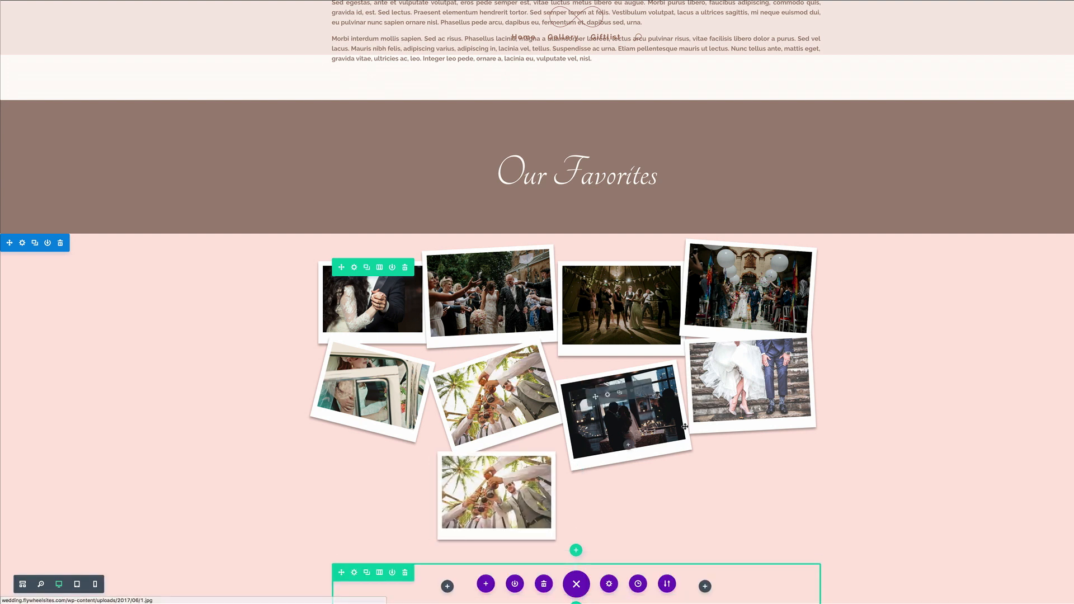
pyautogui.scroll(-3, 511, 384)
pyautogui.moveTo(466, 397); pyautogui.dragTo(448, 491)
pyautogui.scroll(-3, 873, 386)
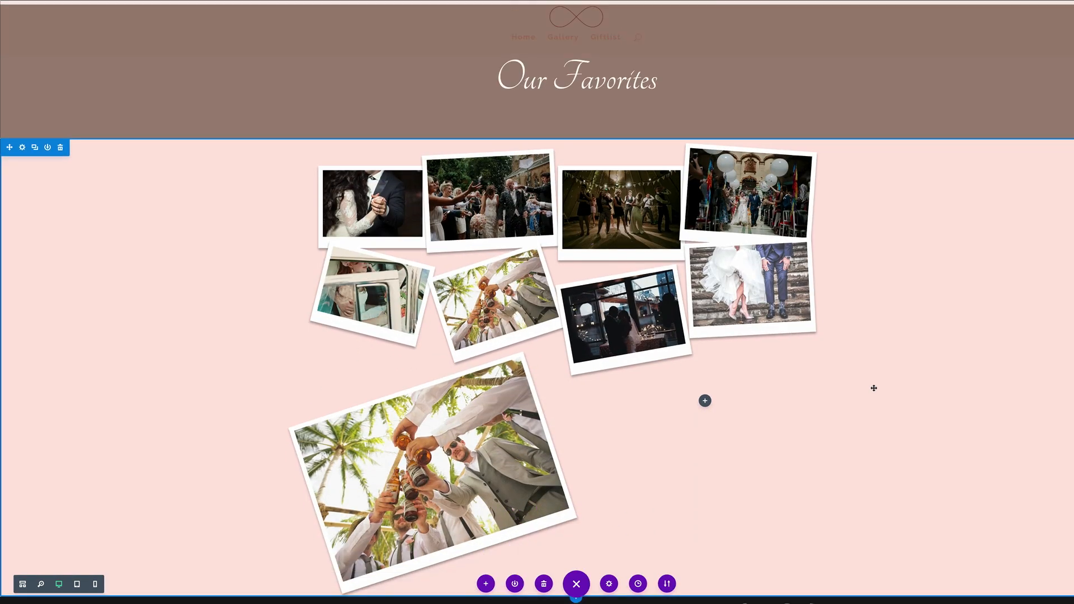
# Step: Duplicate the first gallery image of the couple holding hands and move the copy into the two-column row's right column
pyautogui.moveTo(632, 266)
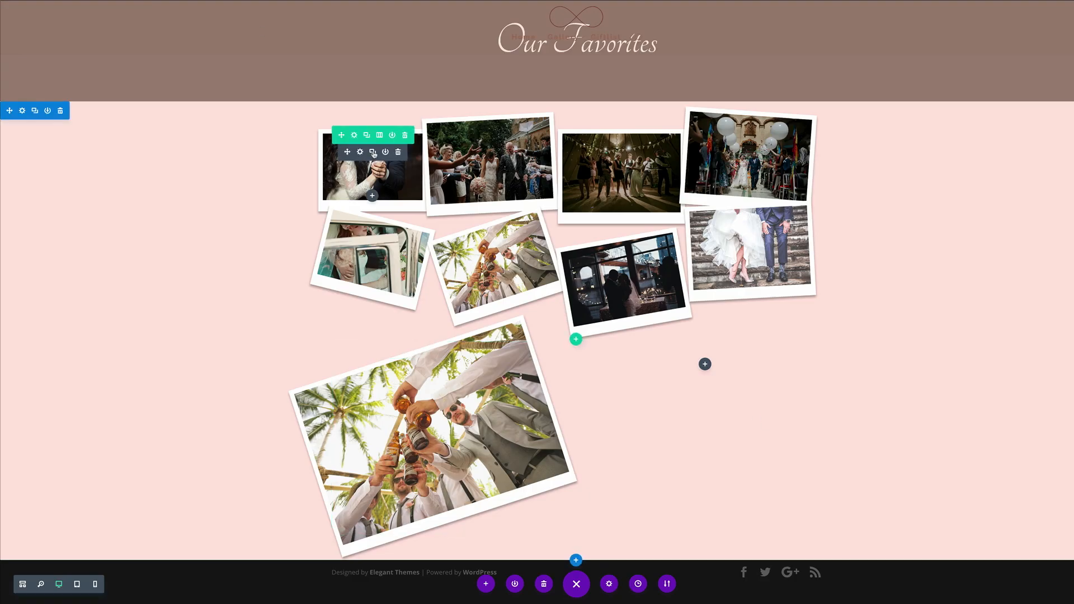
pyautogui.click(374, 152)
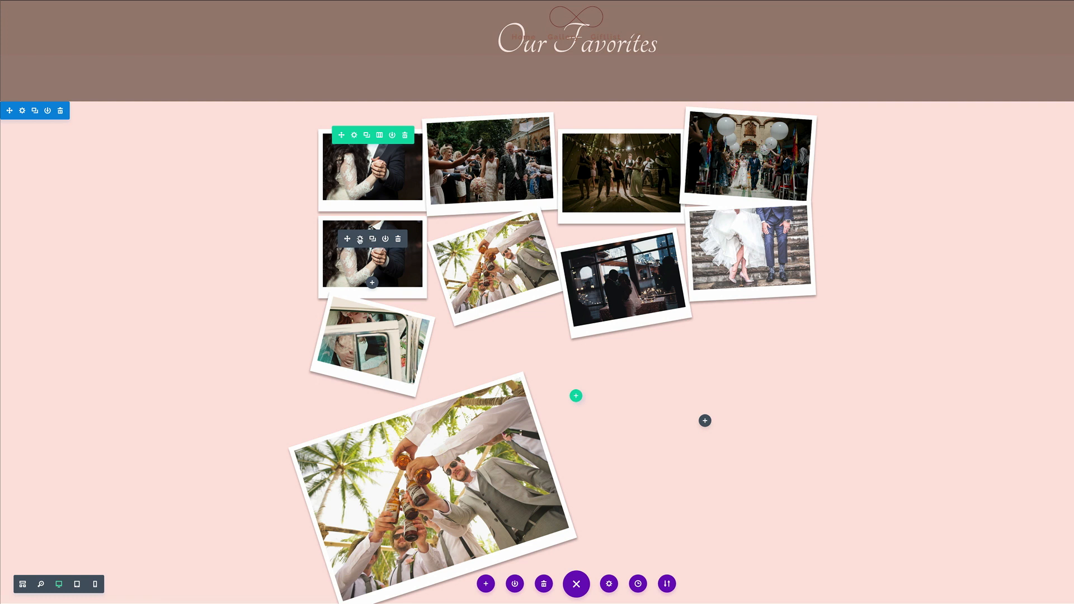
pyautogui.moveTo(346, 238); pyautogui.dragTo(706, 410)
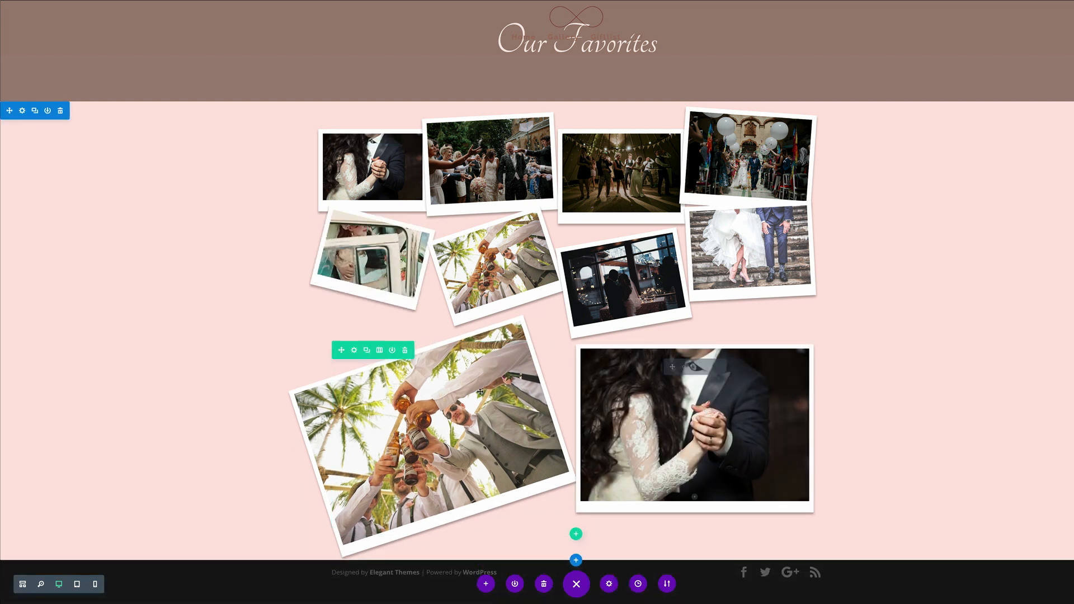
# Step: Disable the two-column image row on desktop and save the row settings
pyautogui.moveTo(358, 351)
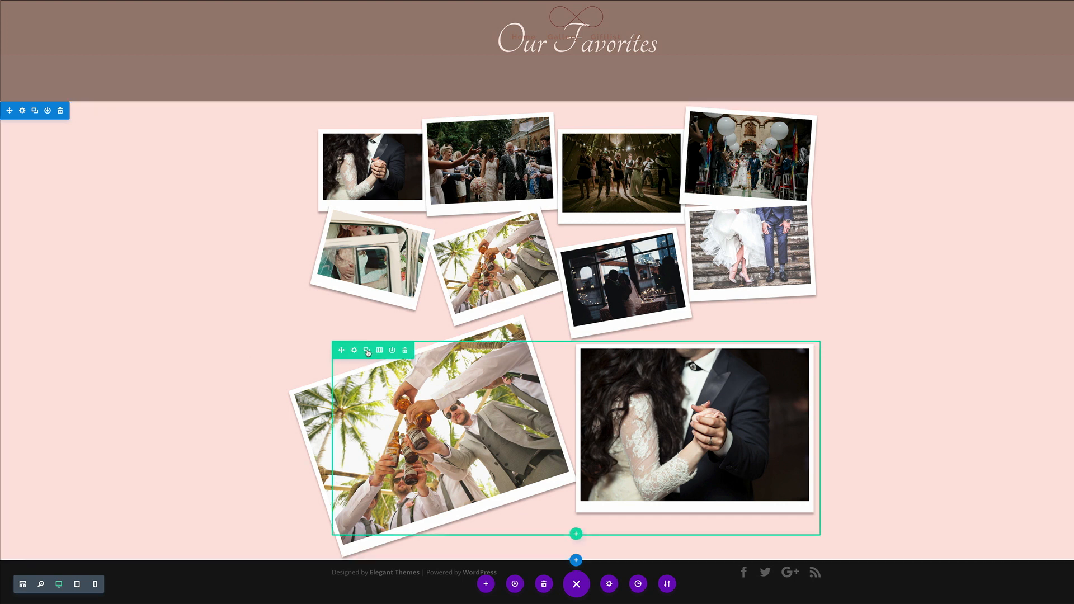
pyautogui.click(355, 351)
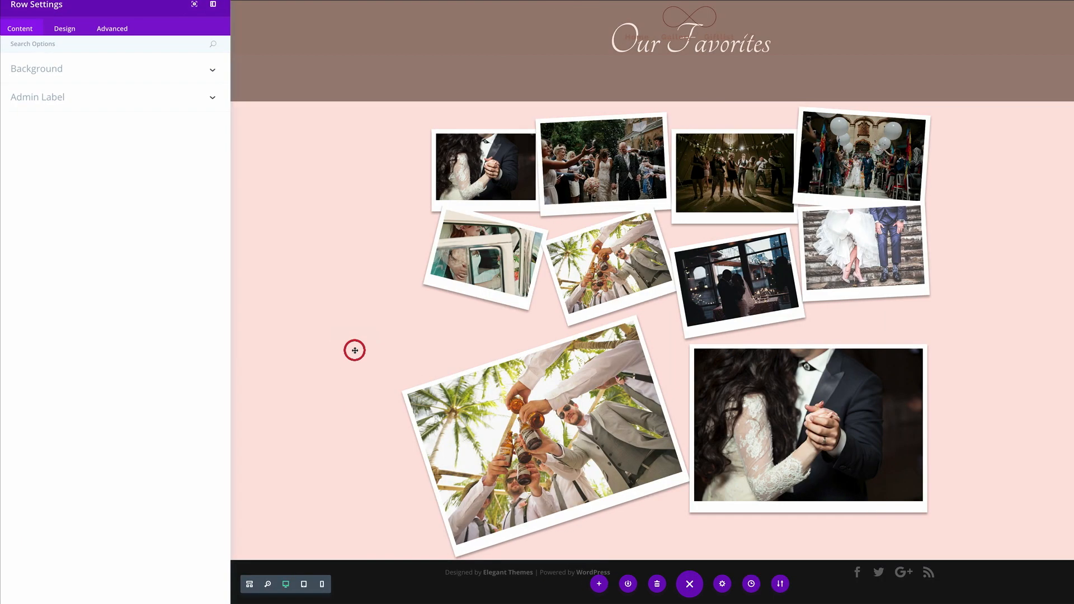
pyautogui.click(117, 35)
pyautogui.click(43, 137)
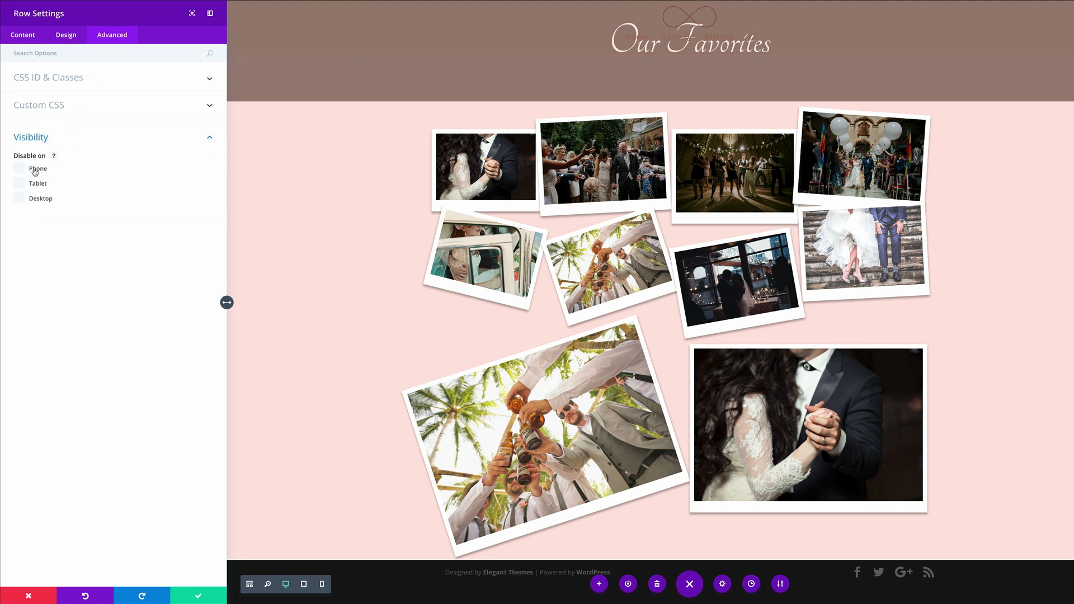
pyautogui.click(20, 198)
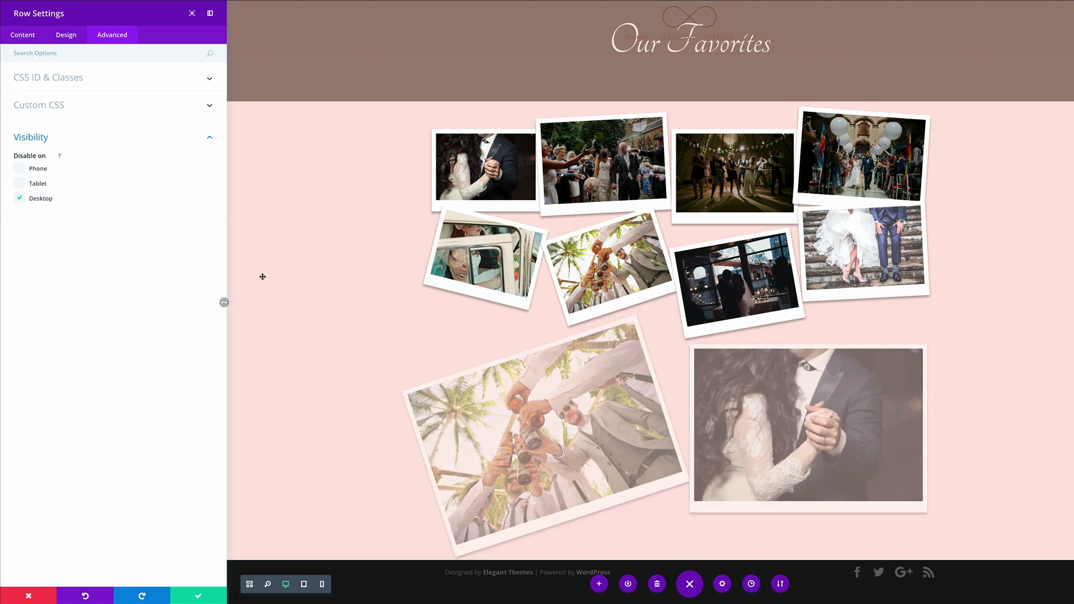
pyautogui.click(200, 596)
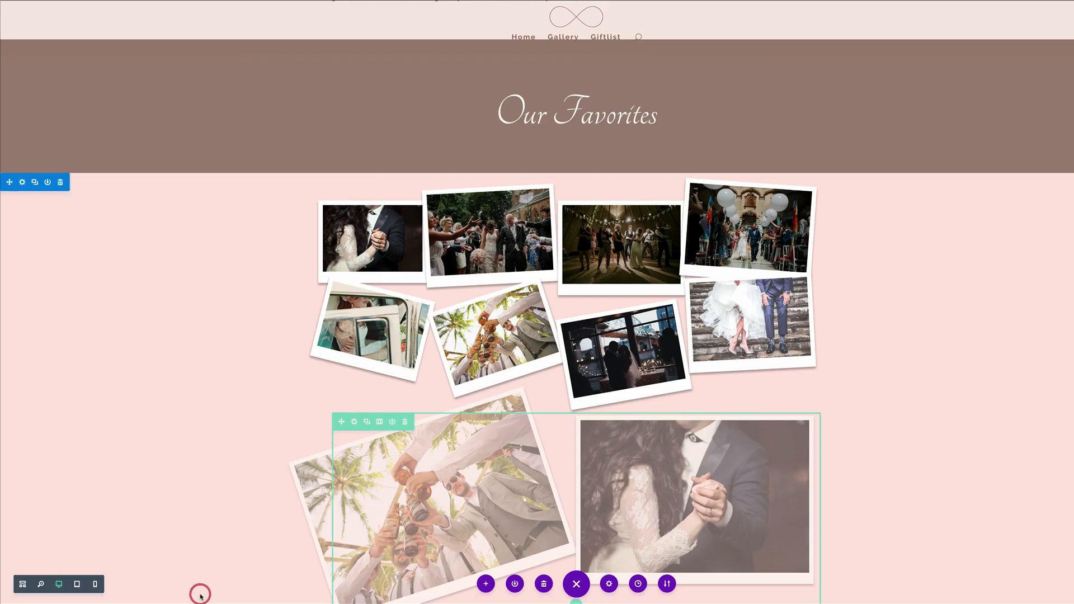
# Step: Make the four-column polaroid gallery row fullwidth and save its row settings
pyautogui.scroll(-1, 203, 352)
pyautogui.scroll(1, 203, 351)
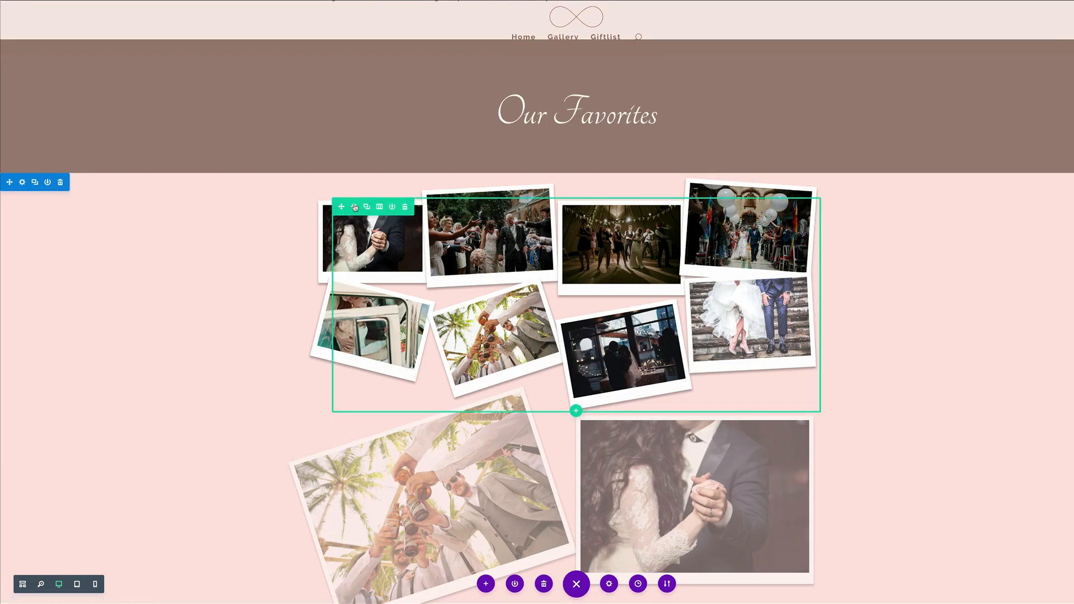
pyautogui.click(355, 208)
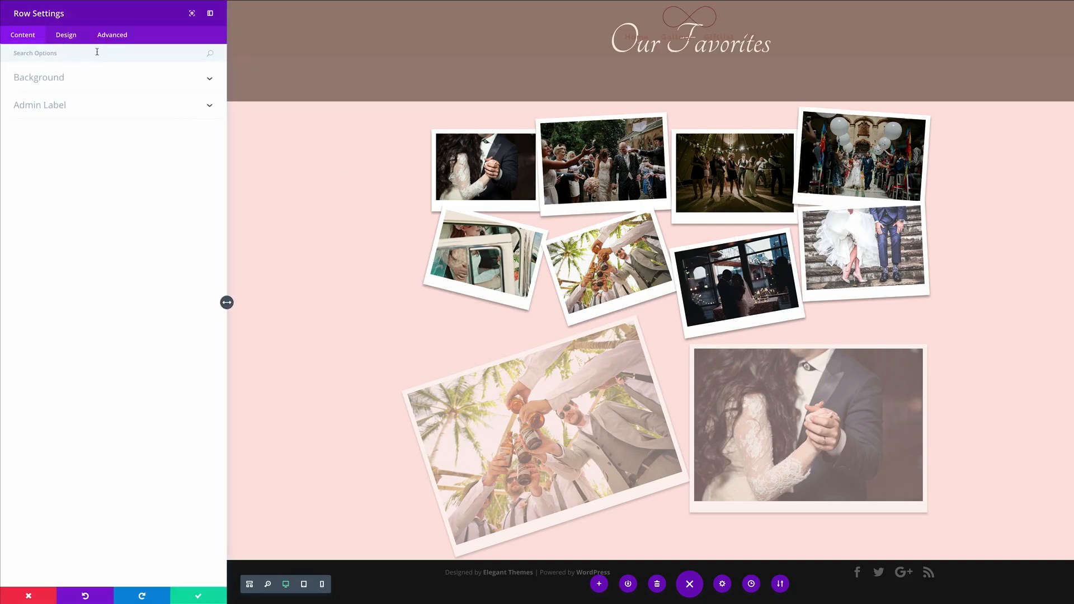
pyautogui.write('Full')
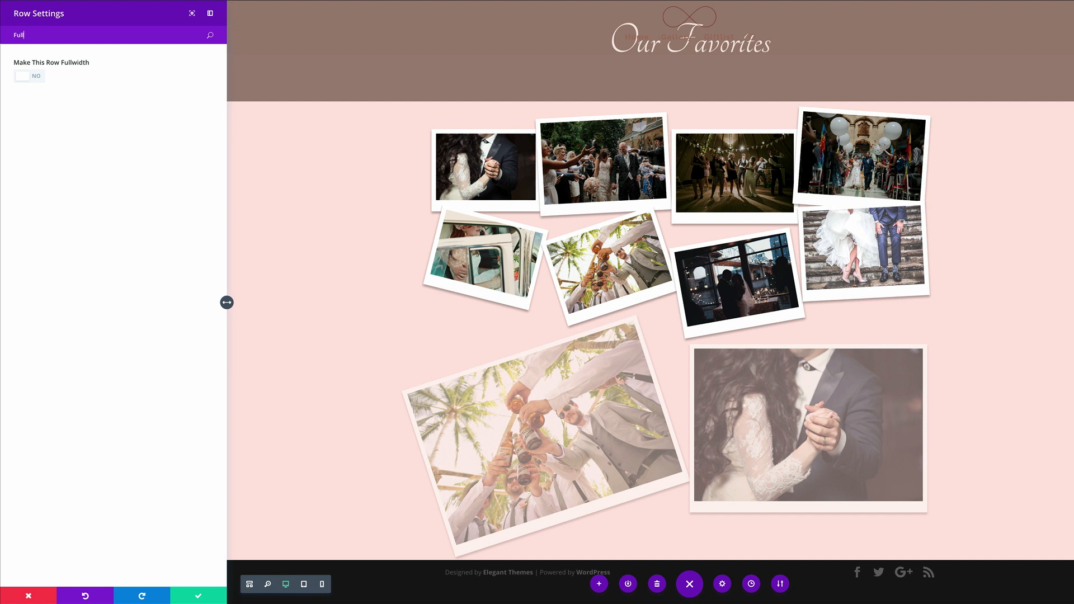
pyautogui.click(35, 77)
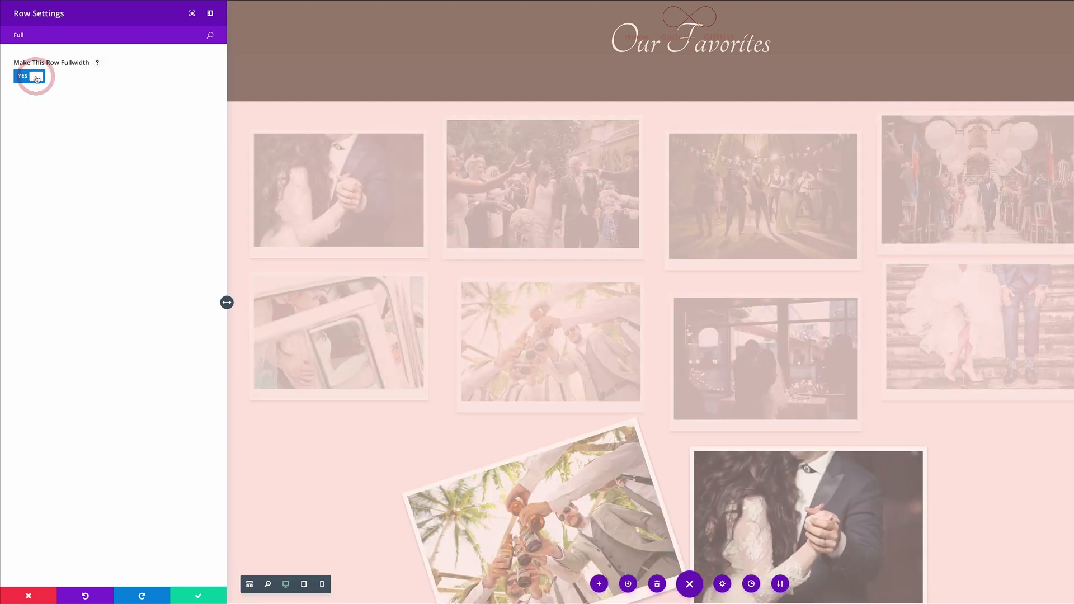
pyautogui.click(201, 595)
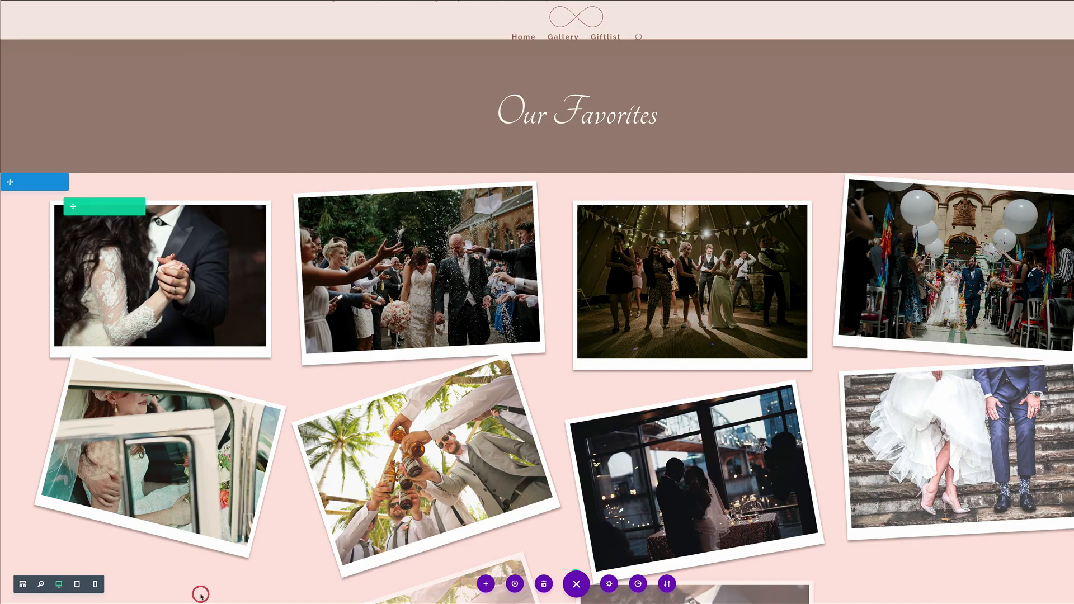
# Step: Make the two-column image row fullwidth and save its row settings
pyautogui.scroll(-4, 671, 382)
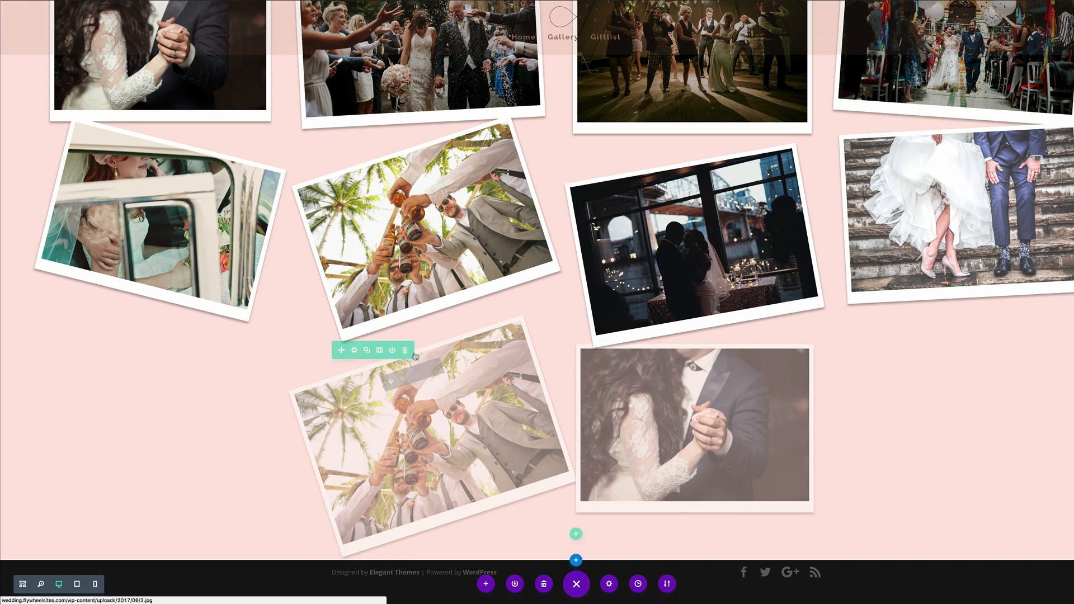
pyautogui.click(354, 350)
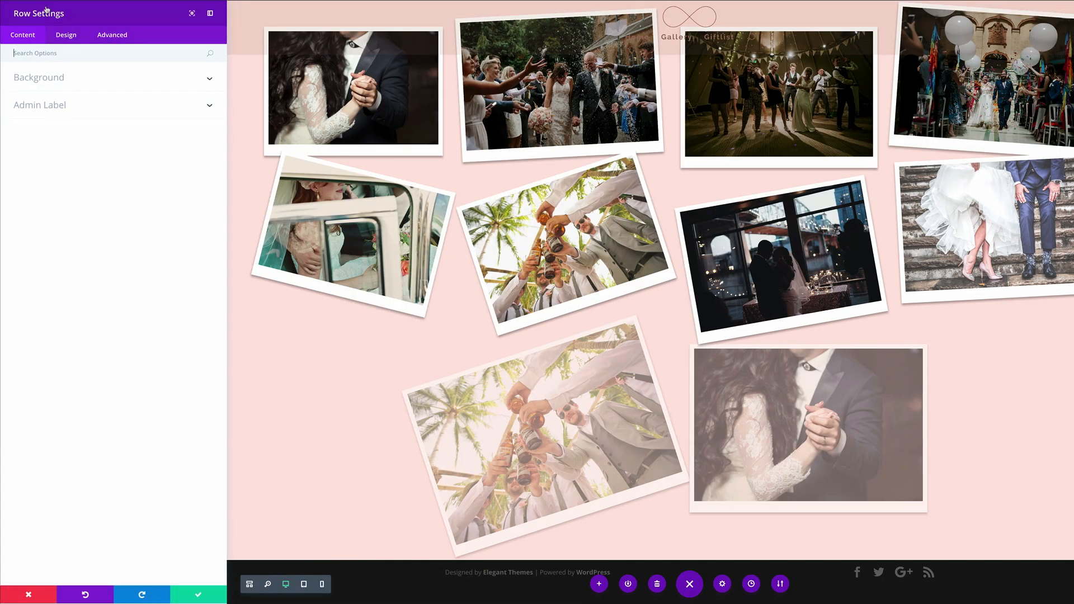
pyautogui.click(54, 59)
pyautogui.write('Full')
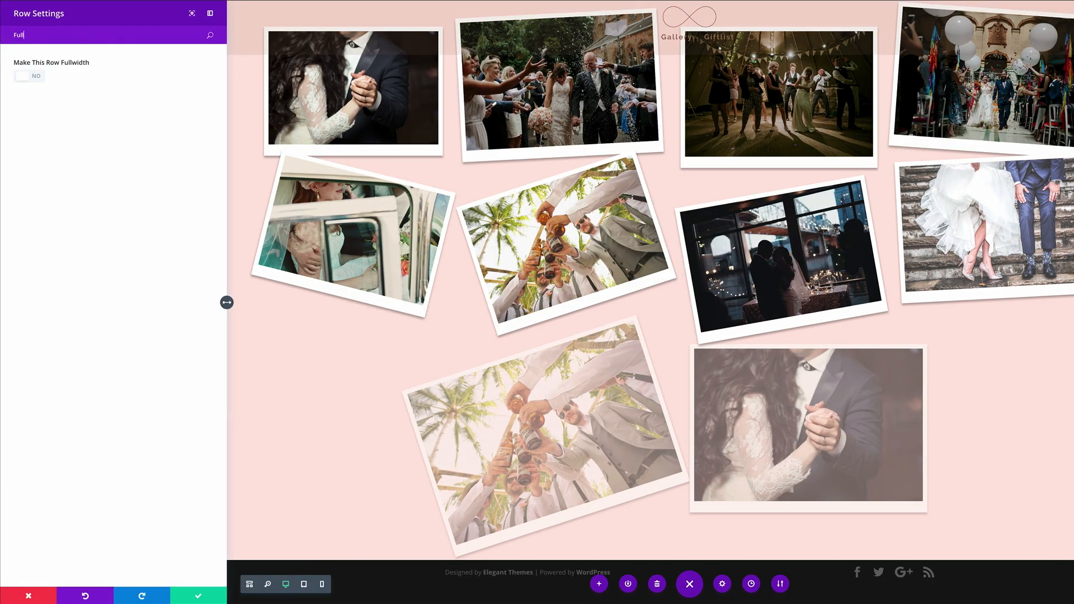
pyautogui.click(36, 76)
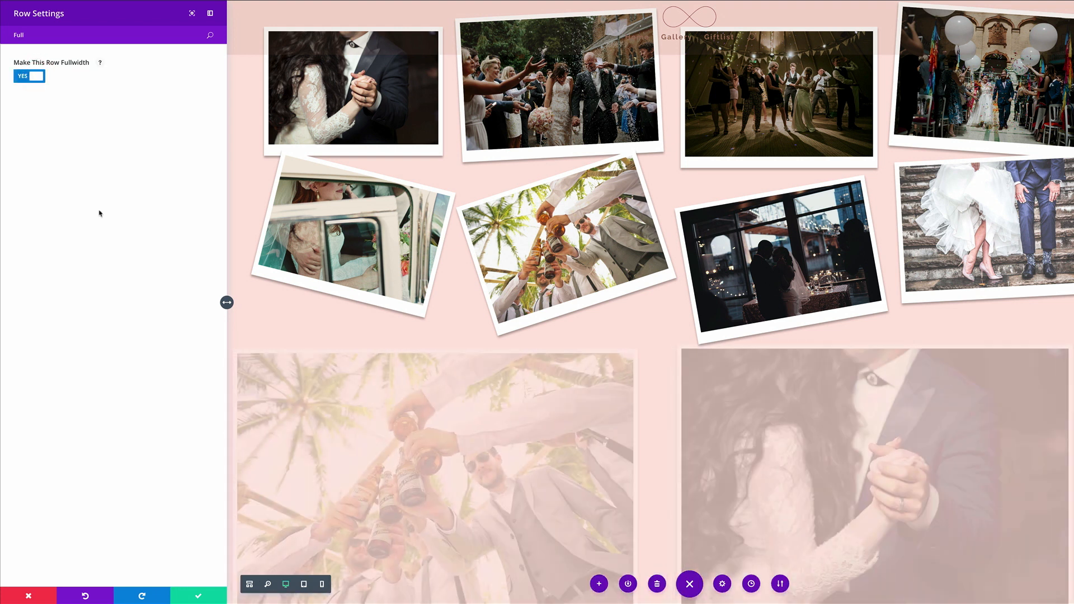
pyautogui.click(197, 597)
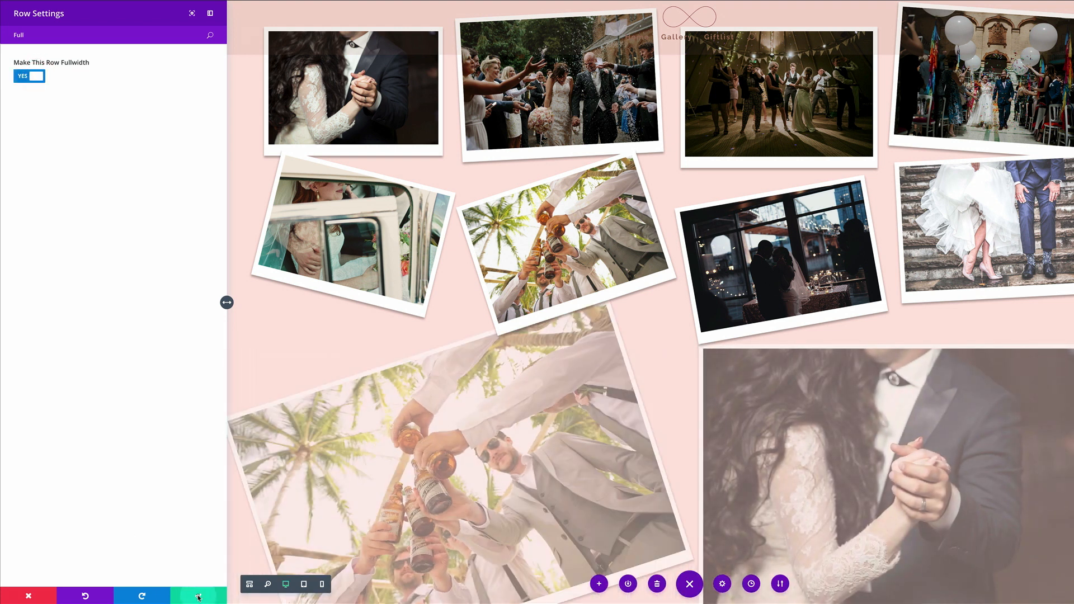
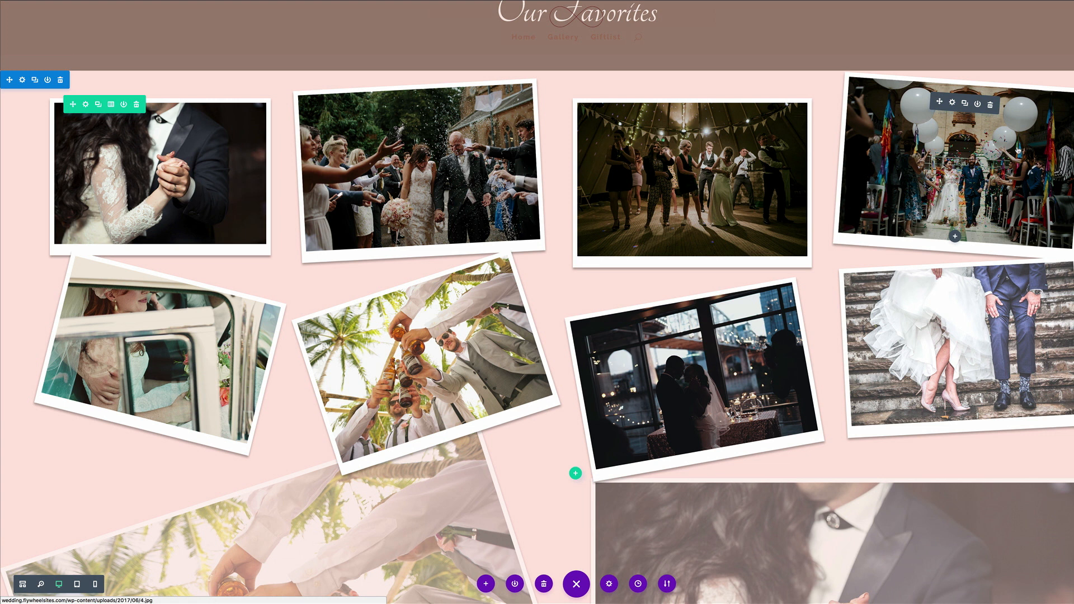
# Step: Add a regular section with a one-column row at the end of the page, below the gallery section
pyautogui.scroll(-5, 576, 473)
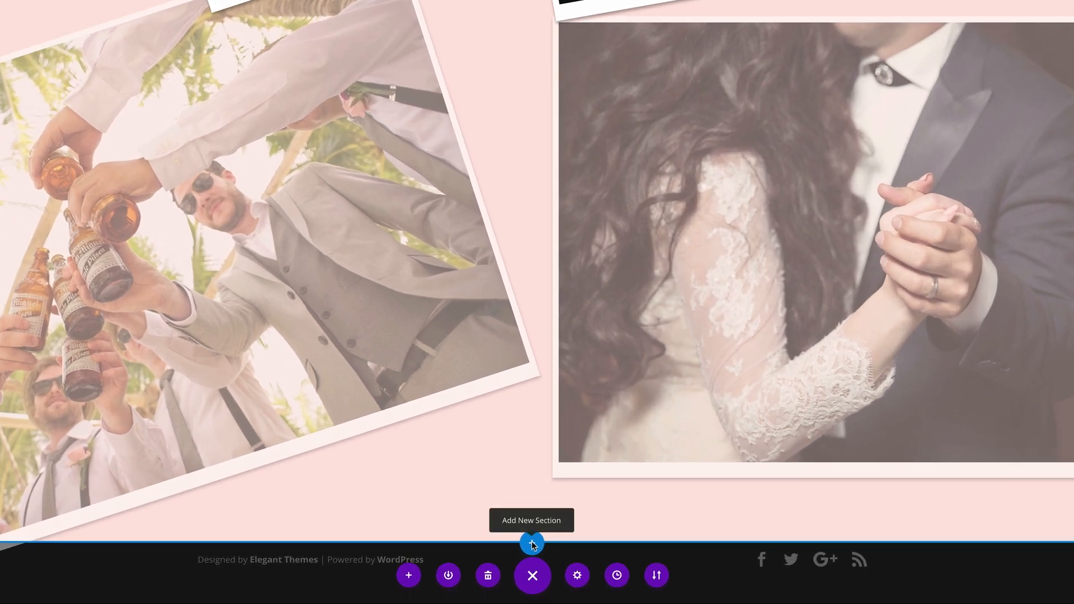
pyautogui.click(576, 560)
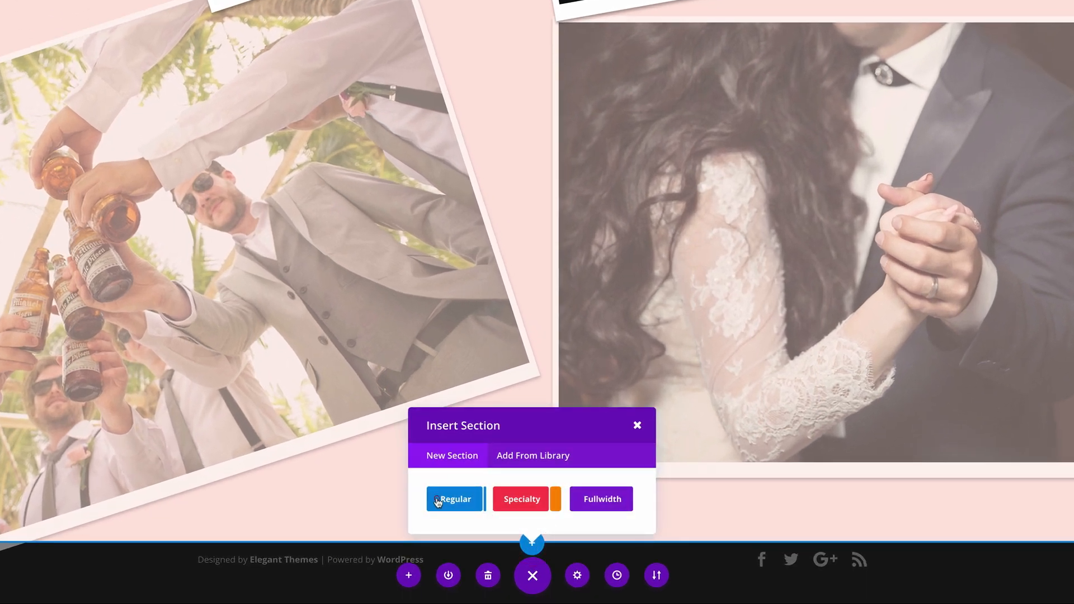
pyautogui.click(439, 498)
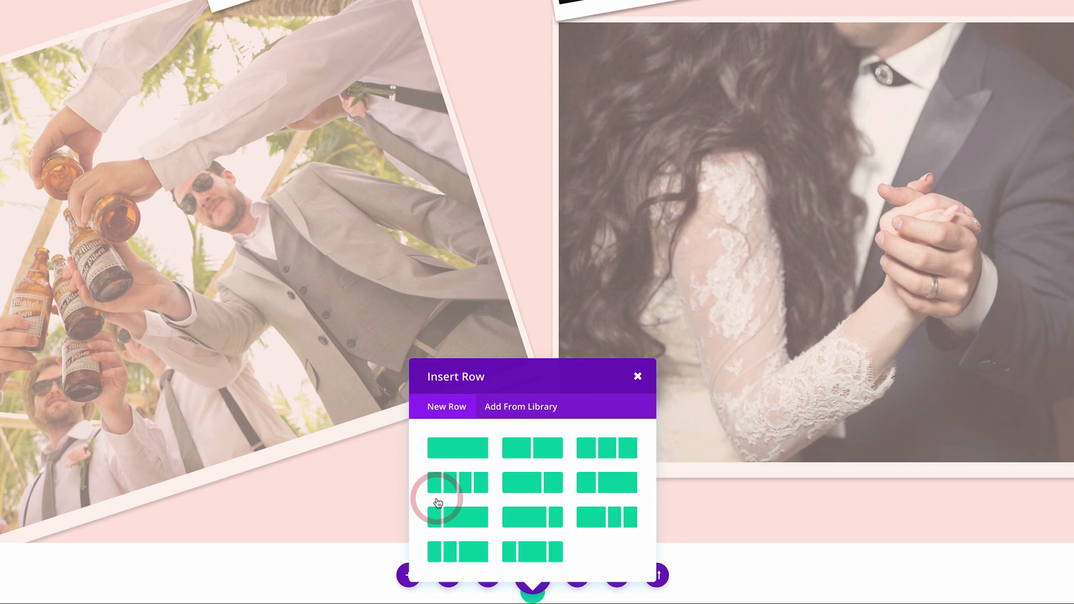
pyautogui.click(458, 448)
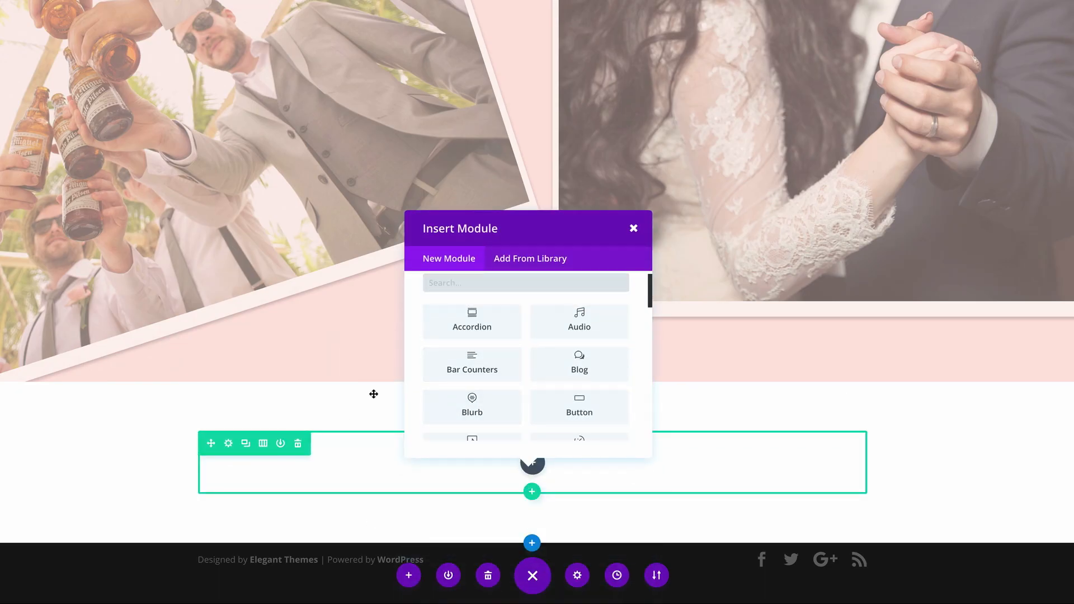
# Step: Insert a Text module in the new row with the content "Search images by last name"
pyautogui.write('t')
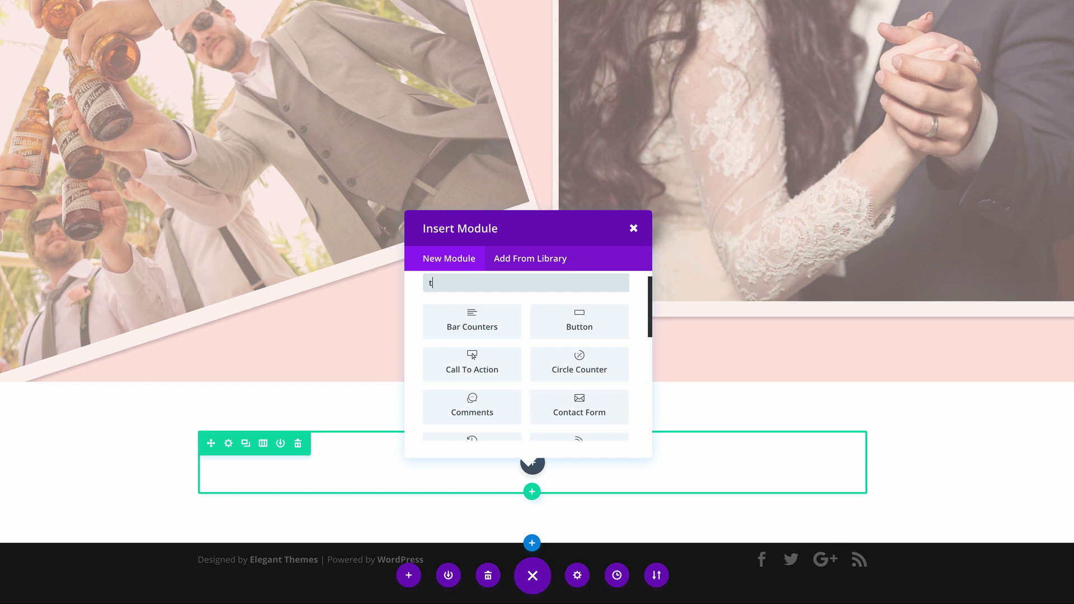
pyautogui.write('e')
pyautogui.click(581, 425)
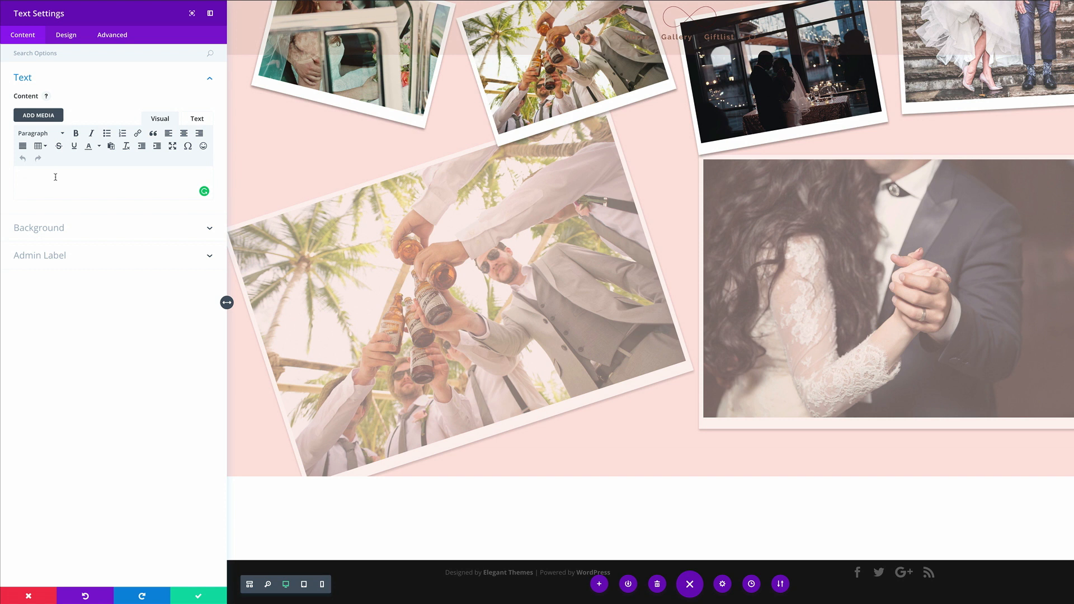
pyautogui.click(56, 179)
pyautogui.write('Search images by last name')
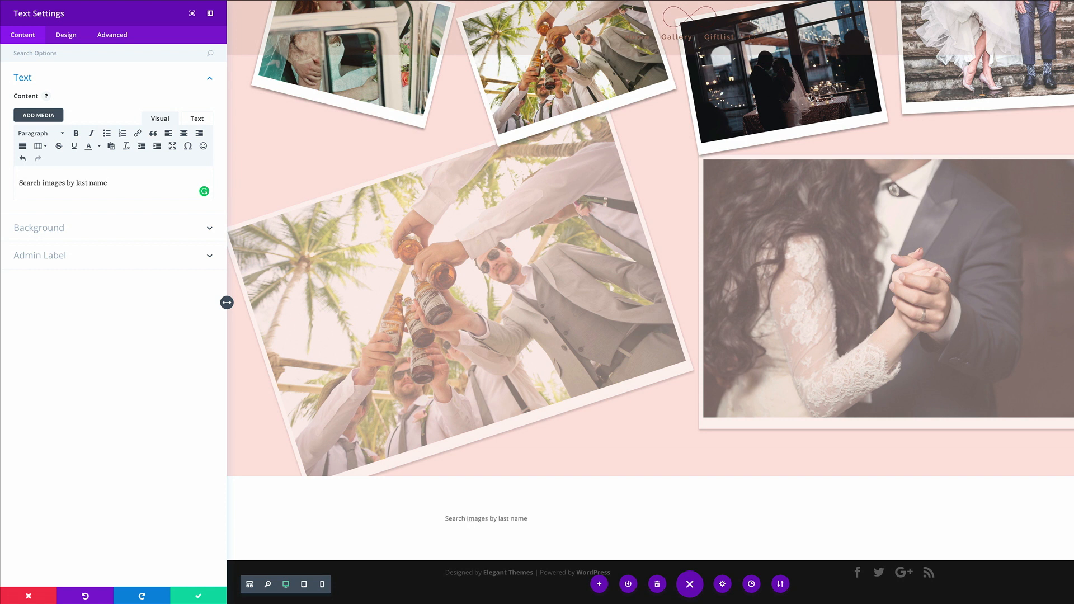
# Step: Set the new text module's text color to #9b857b and its text orientation to Center
pyautogui.click(66, 34)
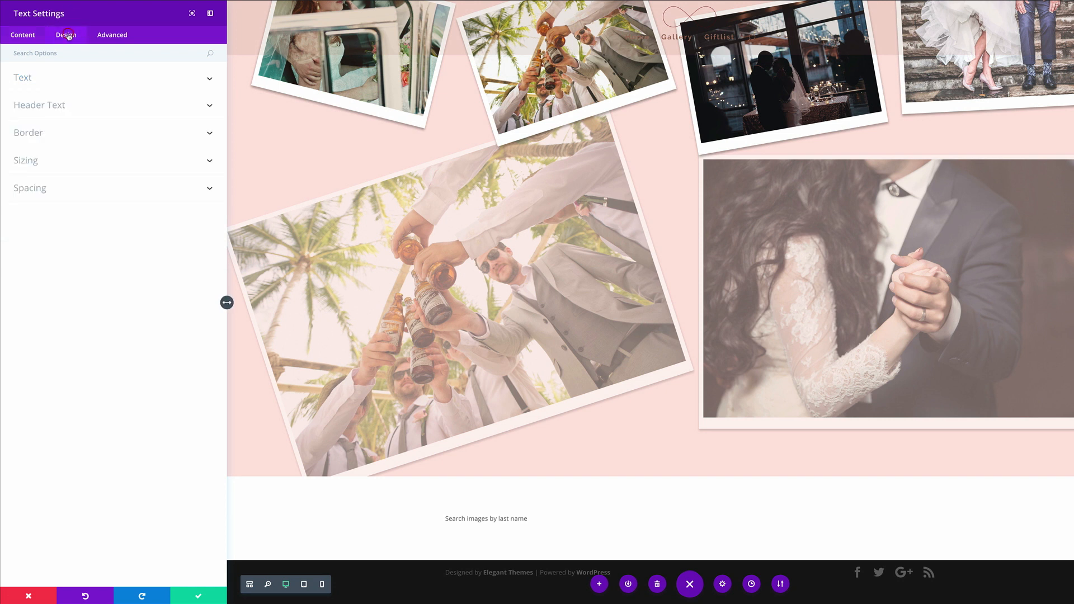
pyautogui.click(52, 79)
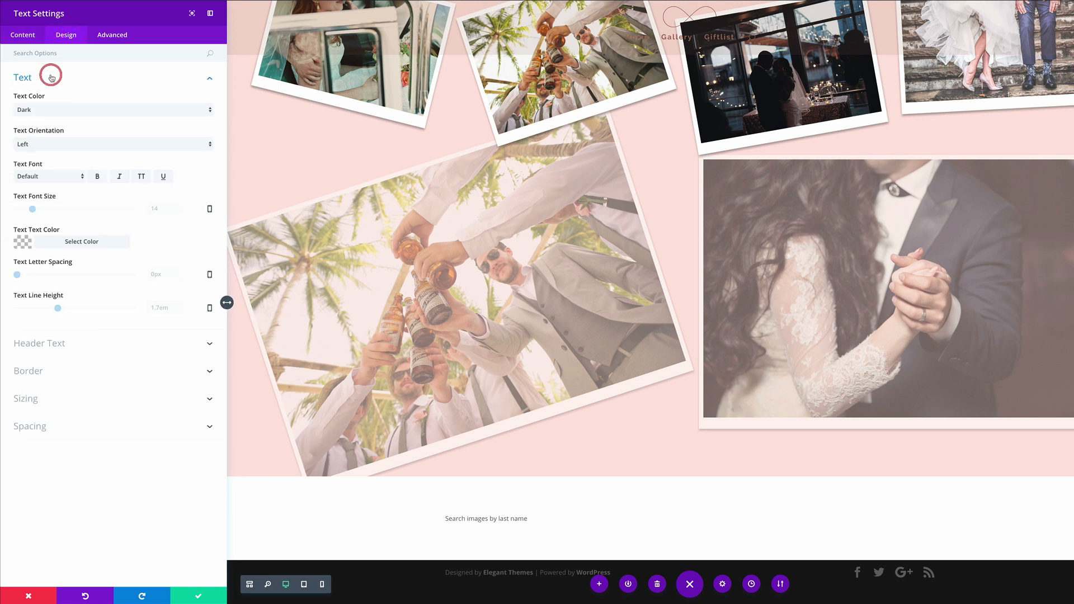
pyautogui.click(26, 244)
pyautogui.click(36, 264)
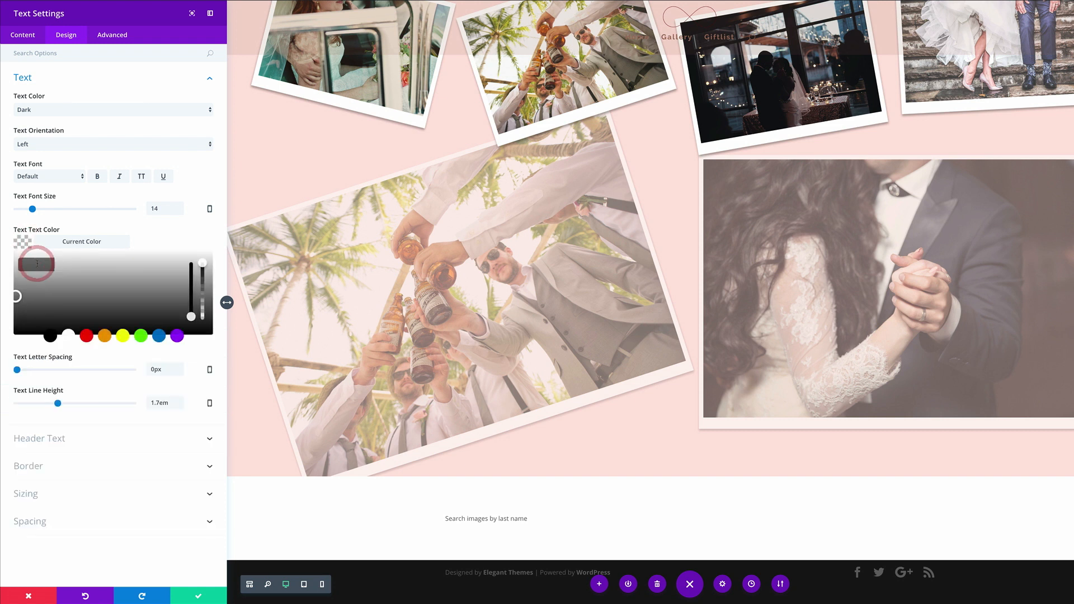
pyautogui.write('9b857b')
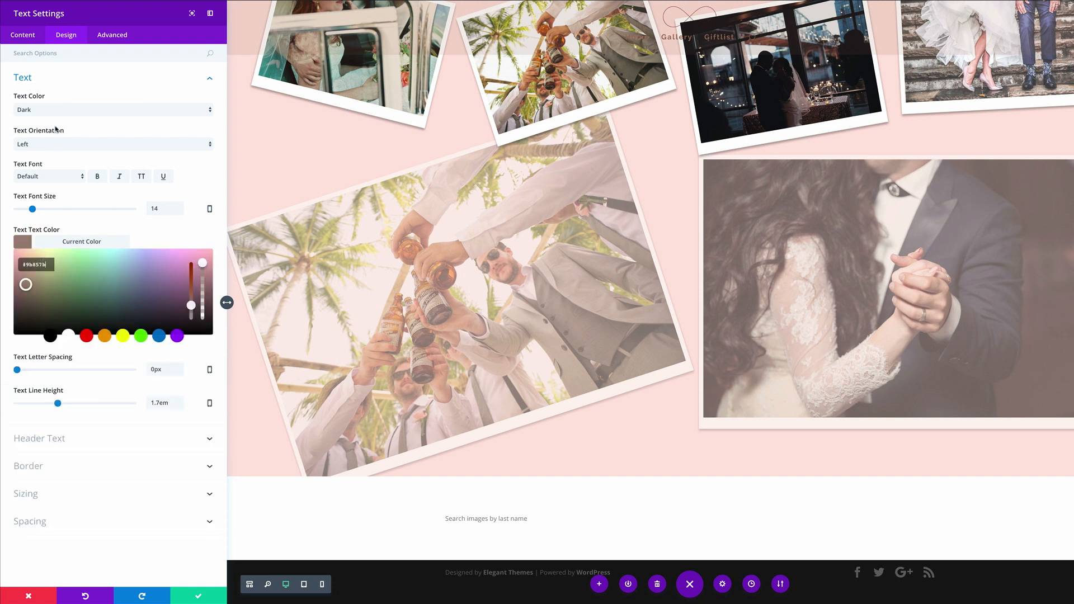
pyautogui.click(52, 144)
pyautogui.click(52, 143)
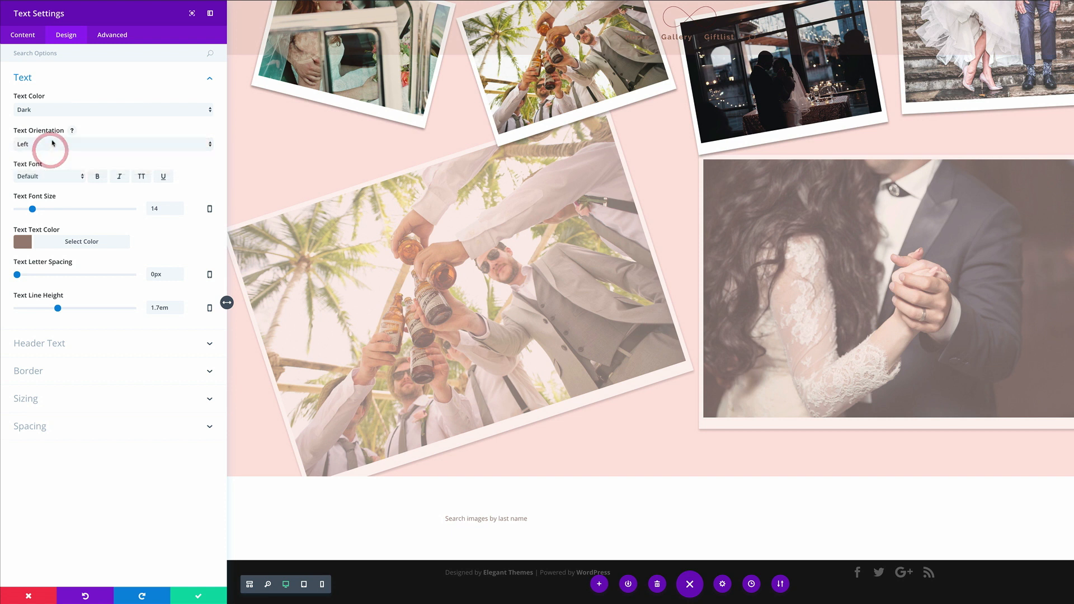
# Step: Set the search heading's text font to Tangerine and its desktop font size to 100px
pyautogui.click(56, 177)
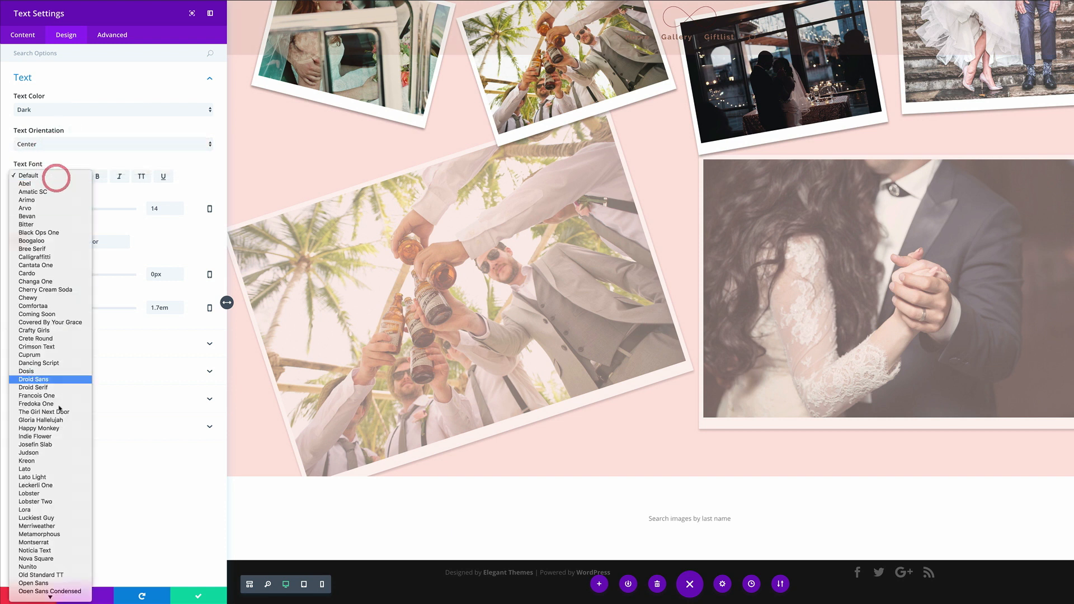
pyautogui.scroll(-5, 60, 409)
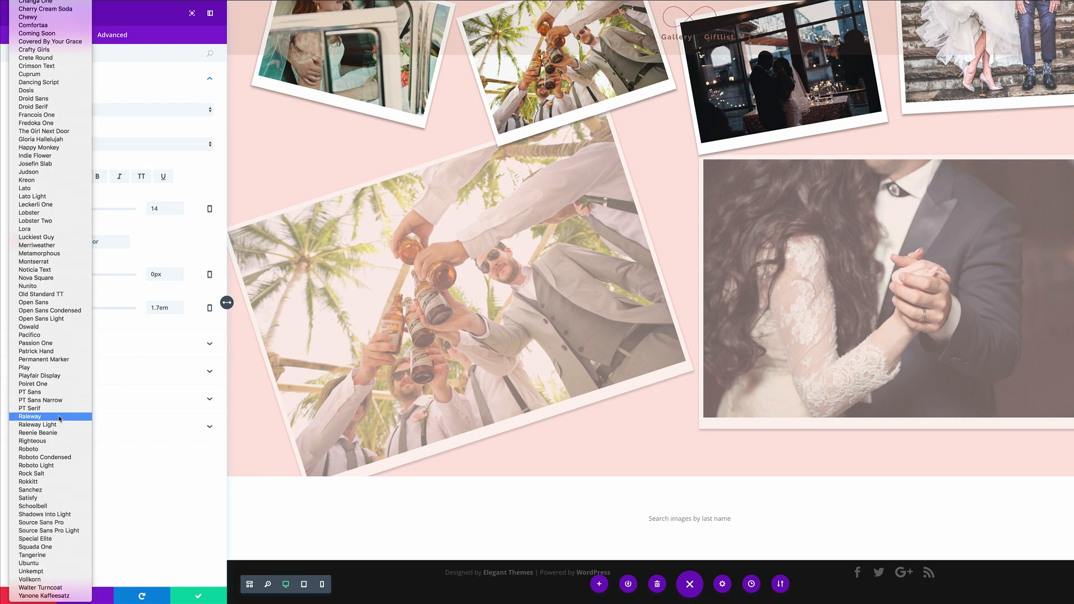
pyautogui.click(62, 556)
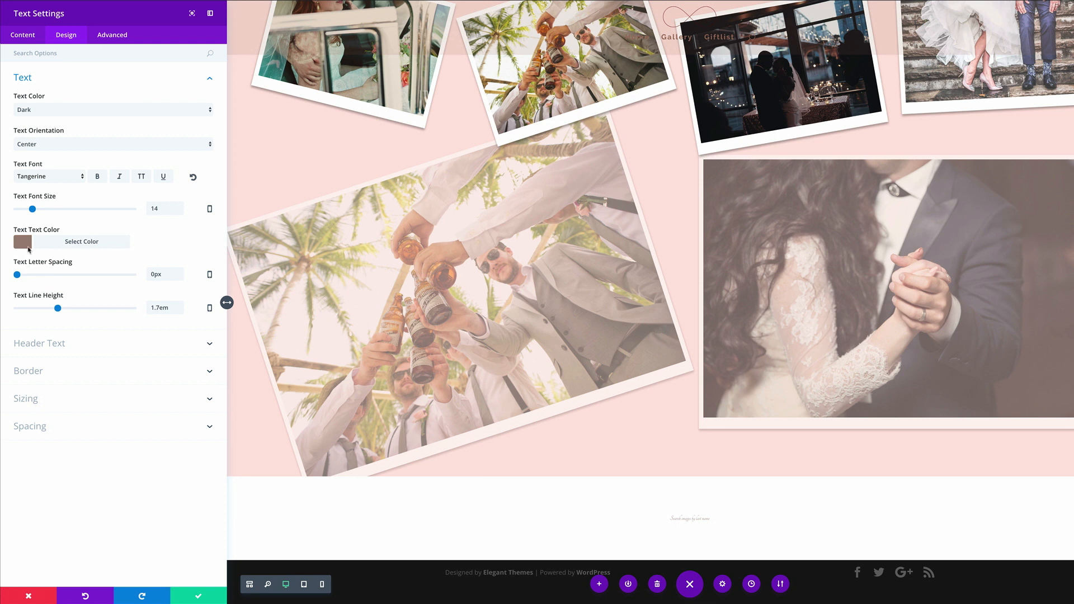
pyautogui.doubleClick(165, 209)
pyautogui.write('100')
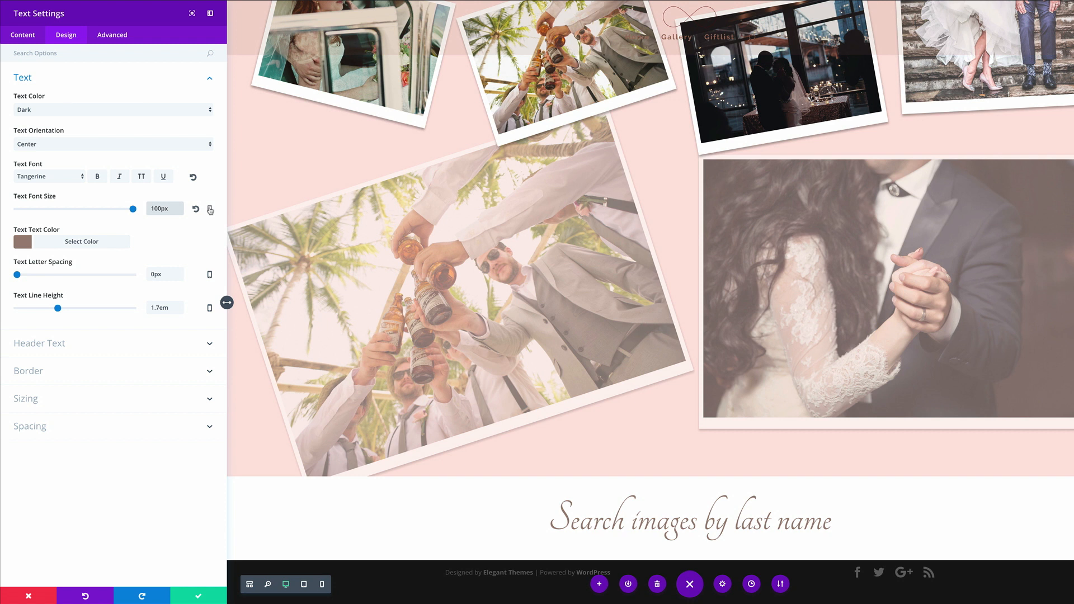
# Step: Set the search heading's smartphone font size to 68px and its text line height to 1.6em
pyautogui.click(209, 209)
pyautogui.click(131, 215)
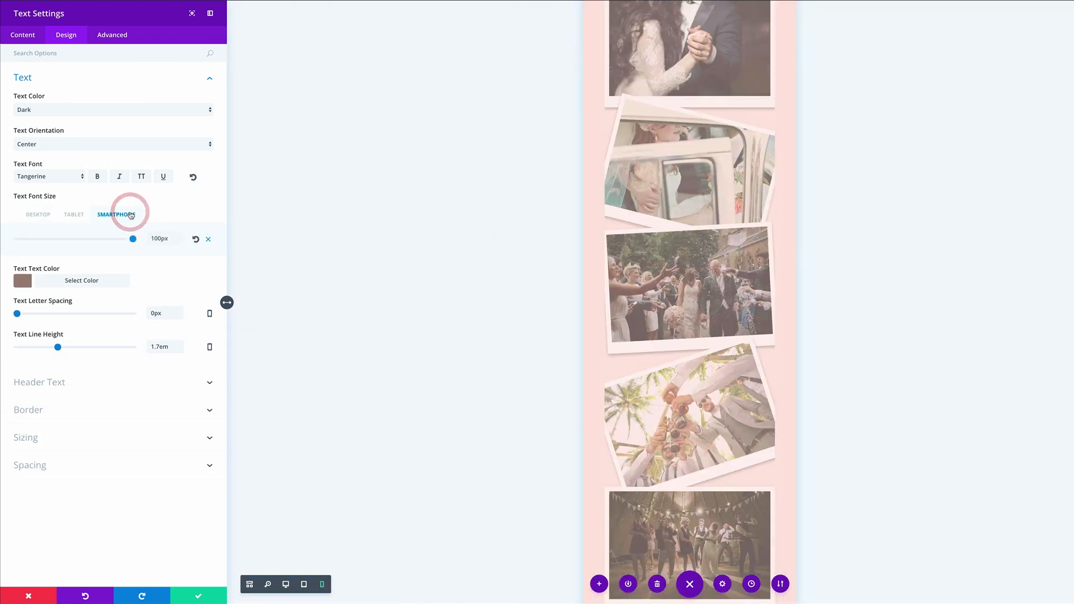
pyautogui.doubleClick(153, 238)
pyautogui.write('68px')
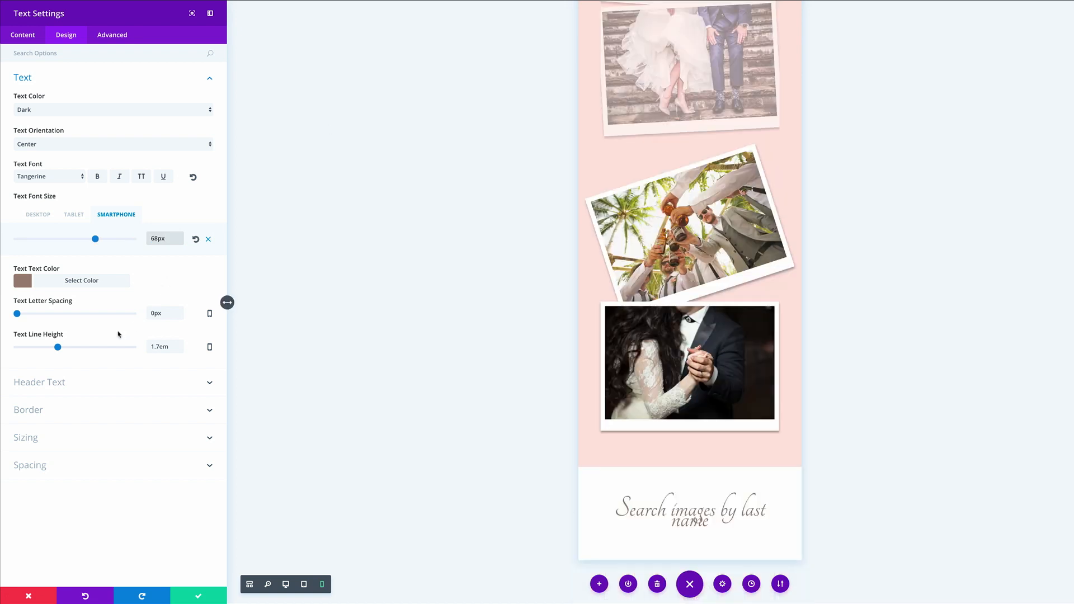
pyautogui.moveTo(56, 348); pyautogui.dragTo(52, 348)
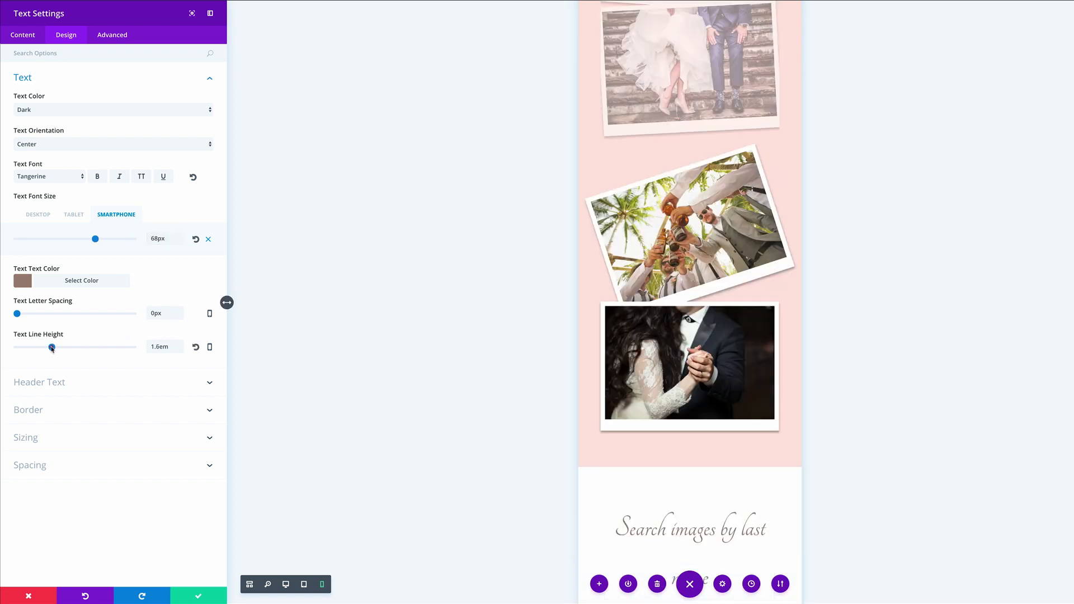
# Step: Give the search heading a custom margin of 2% on top and 5% at the bottom, and save the module
pyautogui.click(137, 54)
pyautogui.write('Mar')
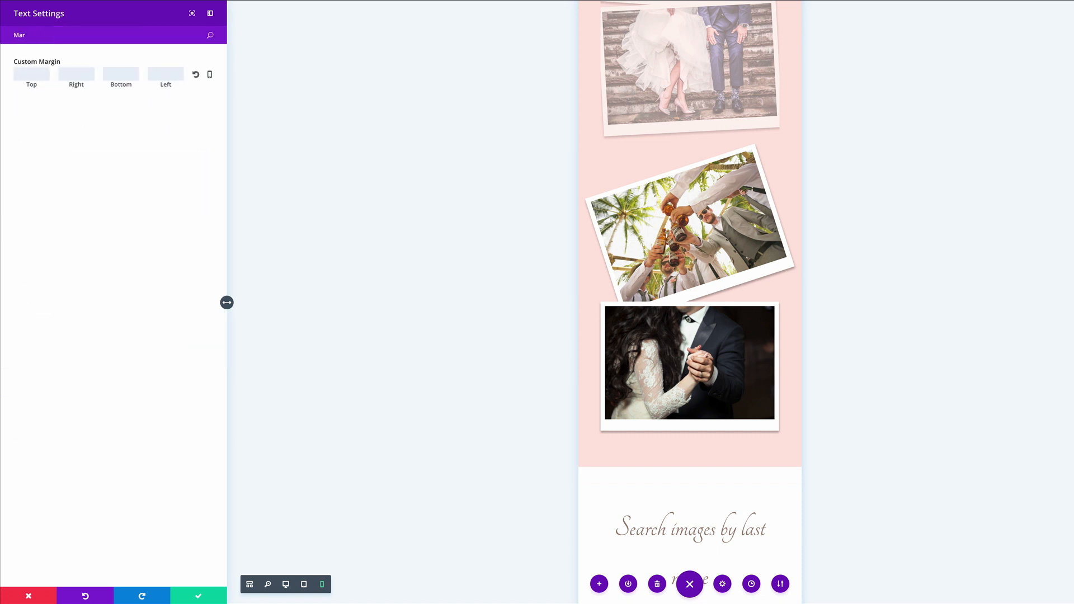
pyautogui.write('2%')
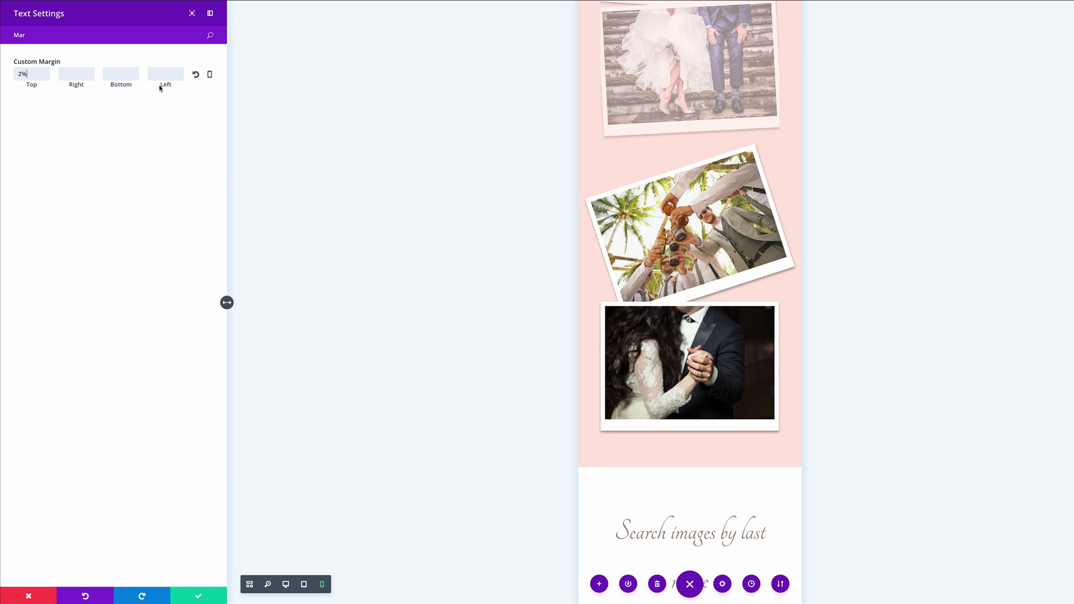
pyautogui.click(114, 74)
pyautogui.write('5%')
pyautogui.click(199, 595)
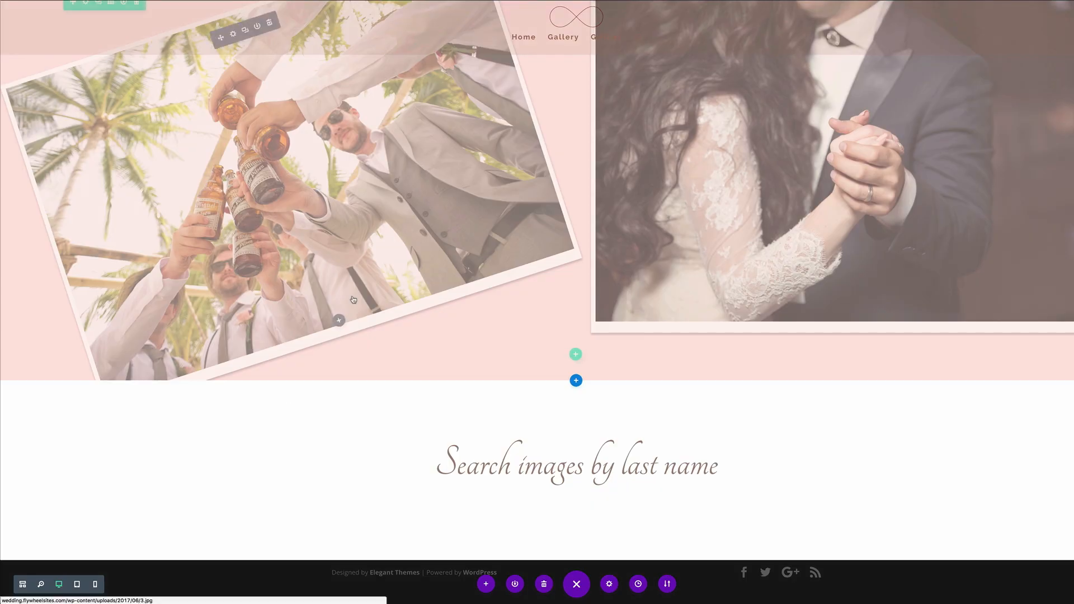
# Step: Set the heading row's custom bottom margin to 5% and save the row settings
pyautogui.click(353, 414)
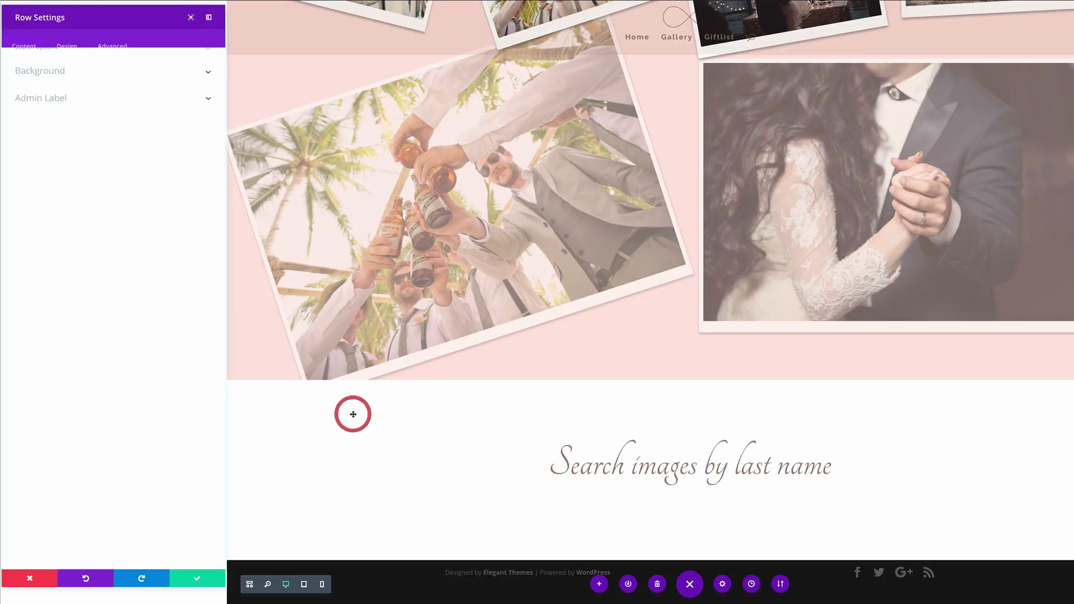
pyautogui.click(127, 54)
pyautogui.write('Mar')
pyautogui.click(120, 72)
pyautogui.write('5')
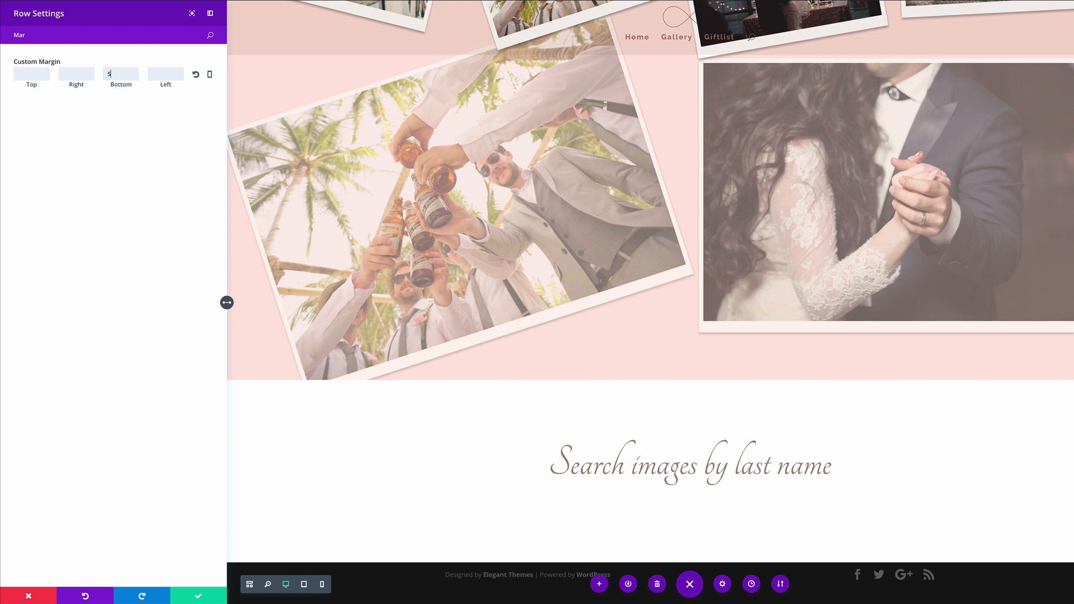
pyautogui.write('%')
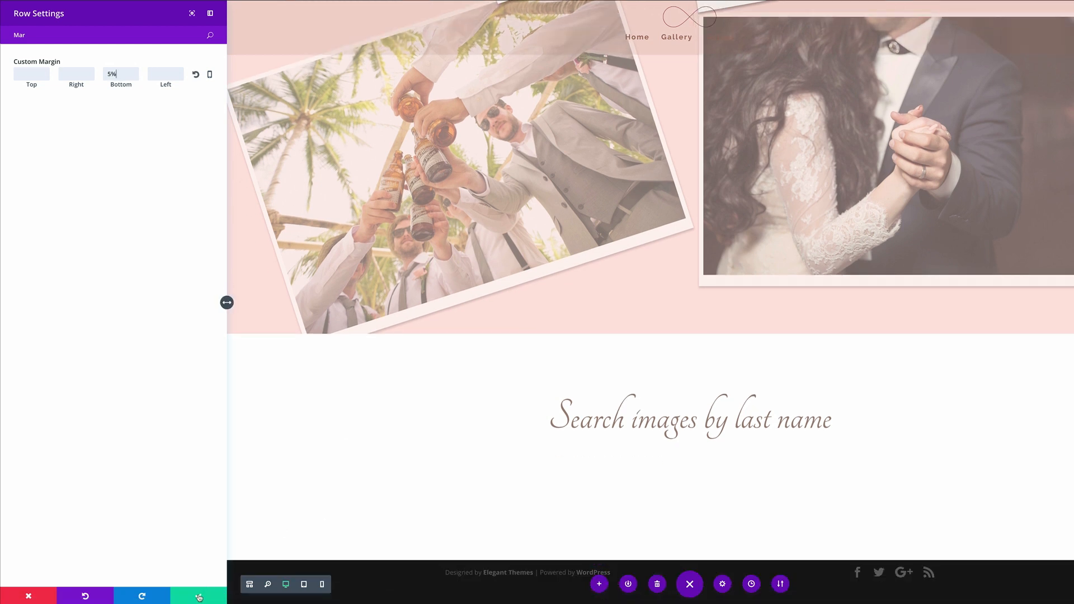
pyautogui.click(198, 596)
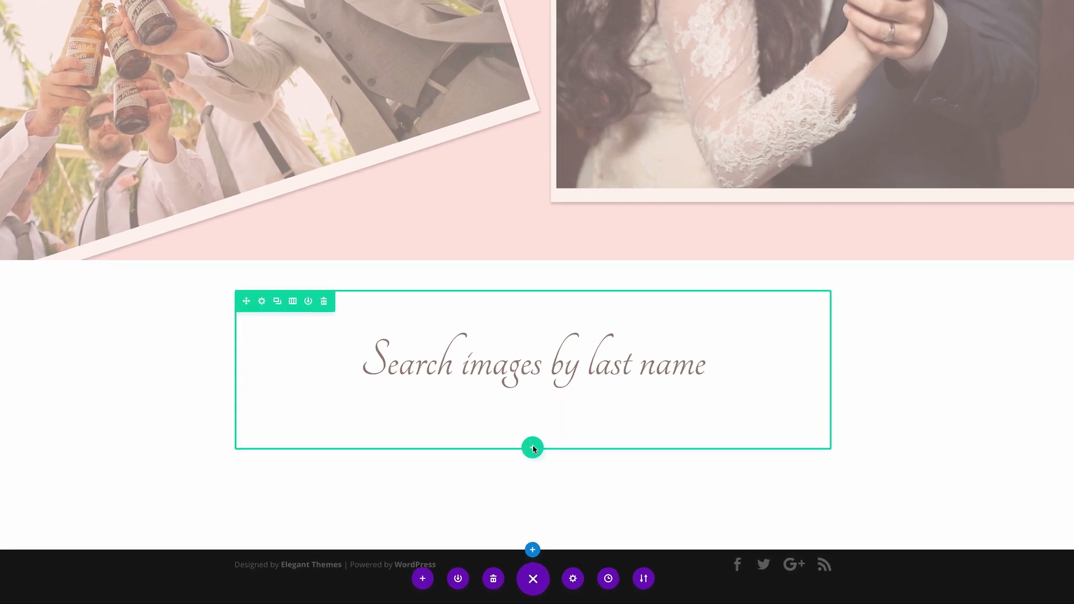
# Step: Add a row with three equal columns below the search heading row and insert a Text module in its first column
pyautogui.click(534, 449)
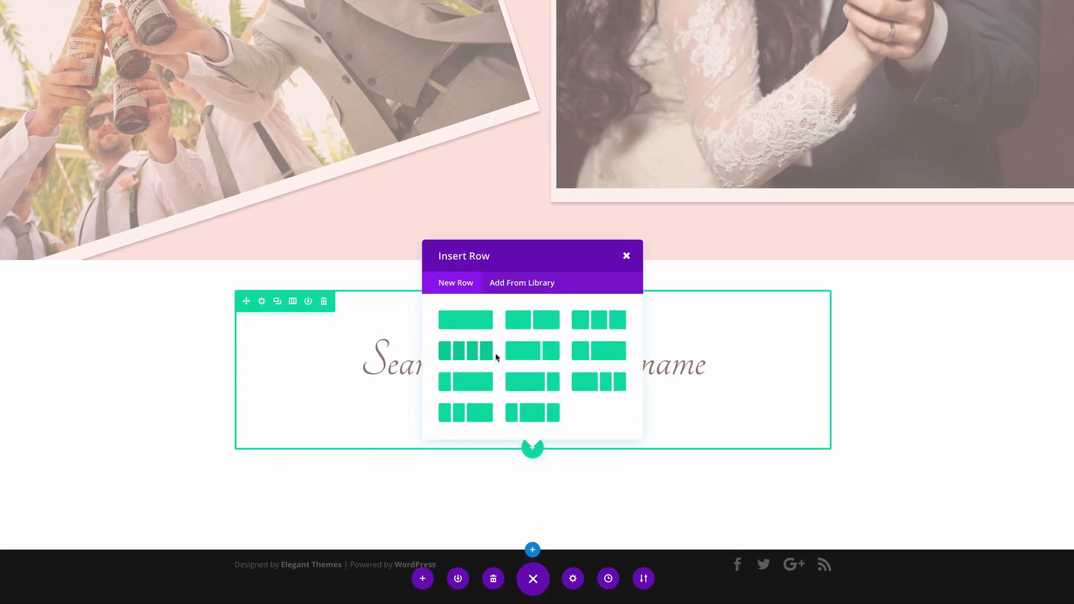
pyautogui.click(598, 327)
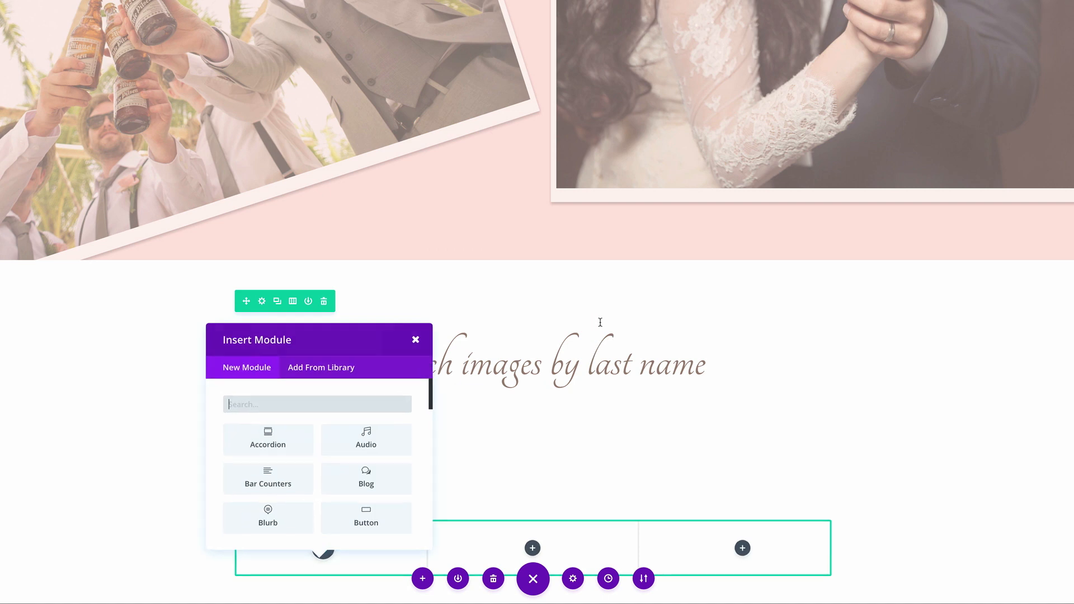
pyautogui.scroll(-1, 598, 336)
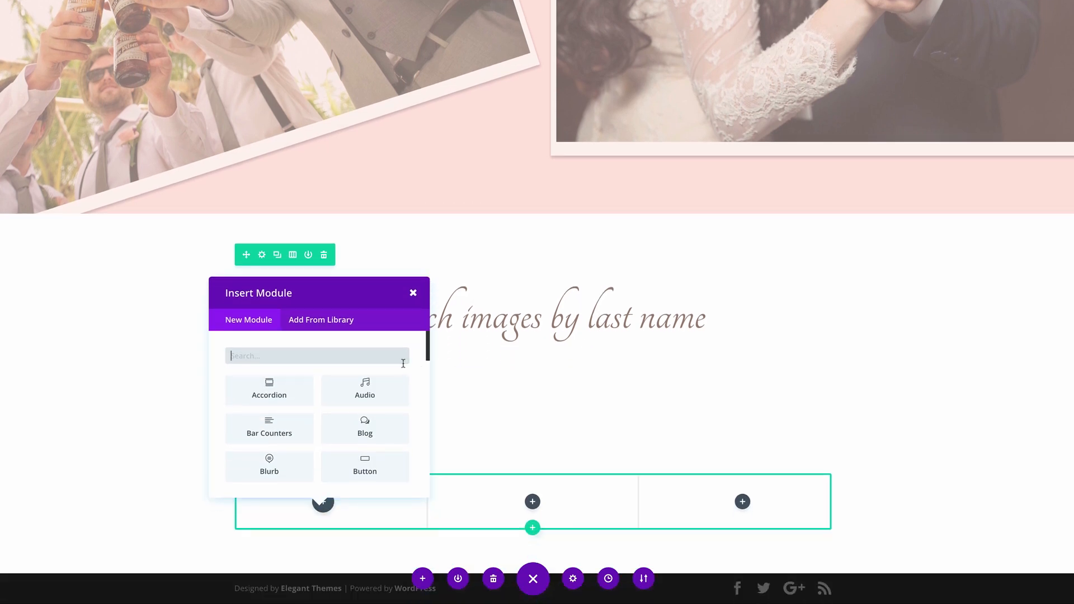
pyautogui.click(398, 359)
pyautogui.write('text')
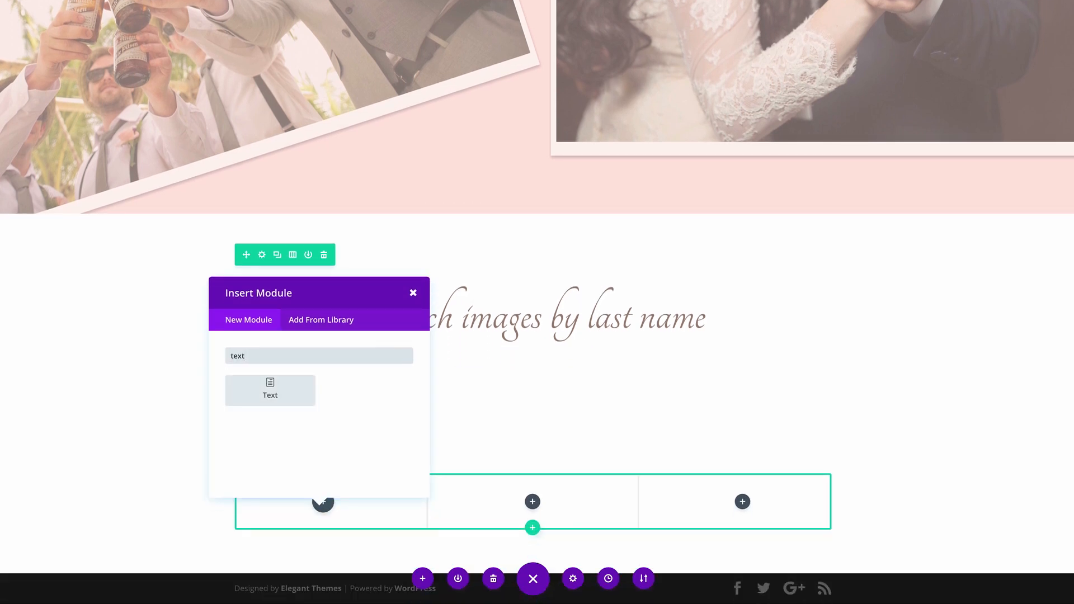
pyautogui.click(291, 389)
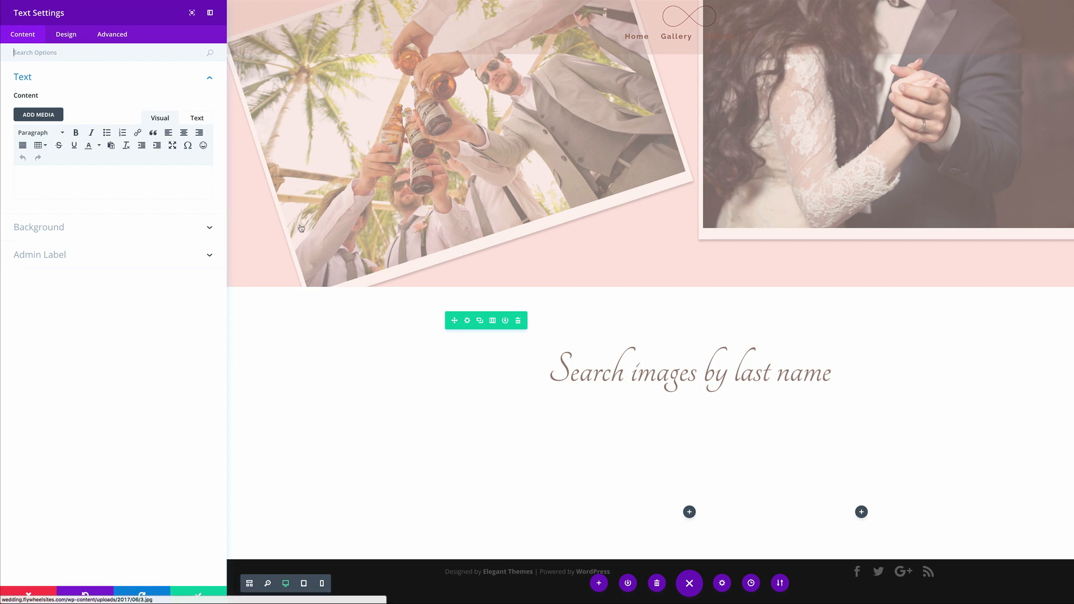
# Step: Enter four sample last names in the new text module's content, each on its own line in alphabetical order
pyautogui.click(162, 178)
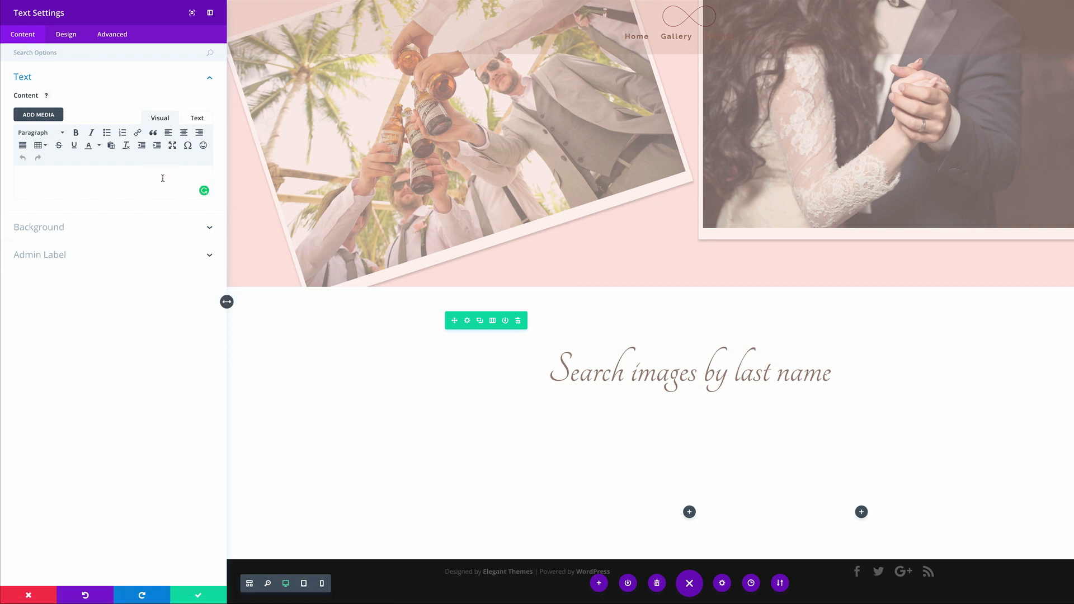
pyautogui.write('Adams')
pyautogui.press('Return')
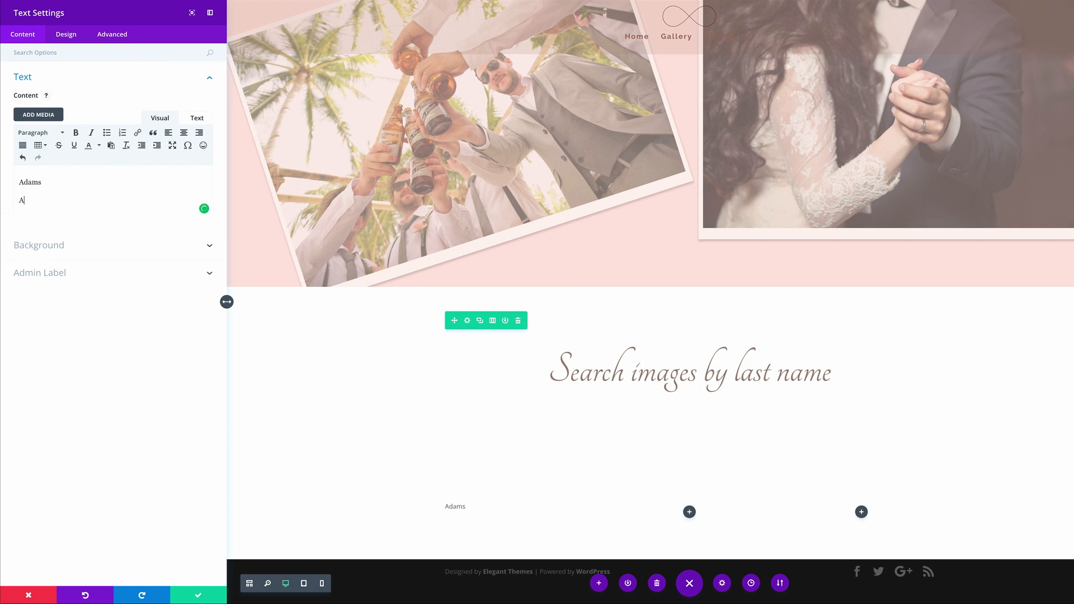
pyautogui.write('Avery')
pyautogui.press('Return')
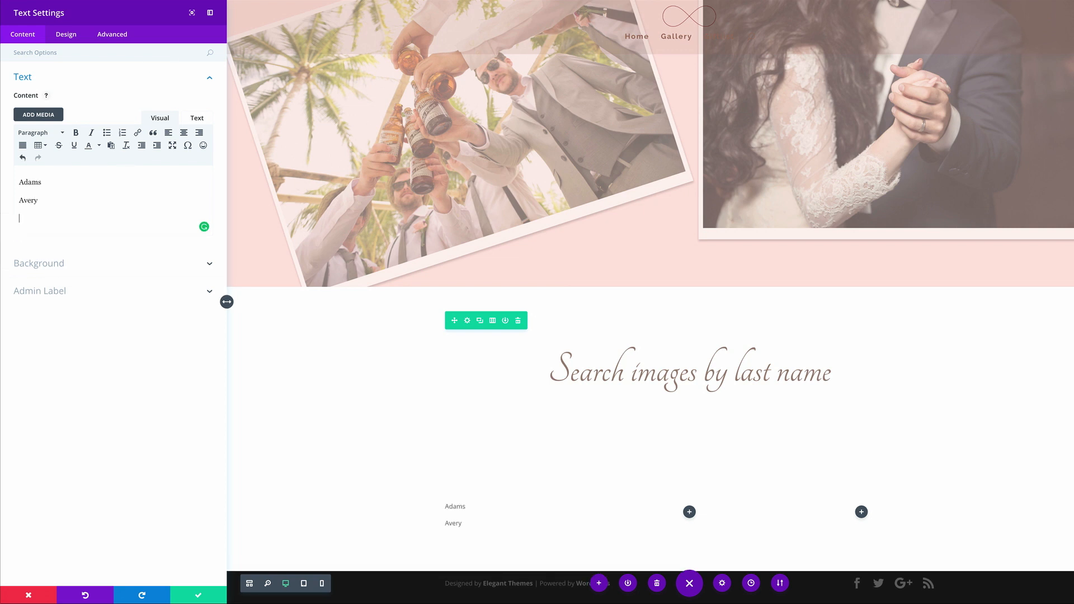
pyautogui.write('Baily')
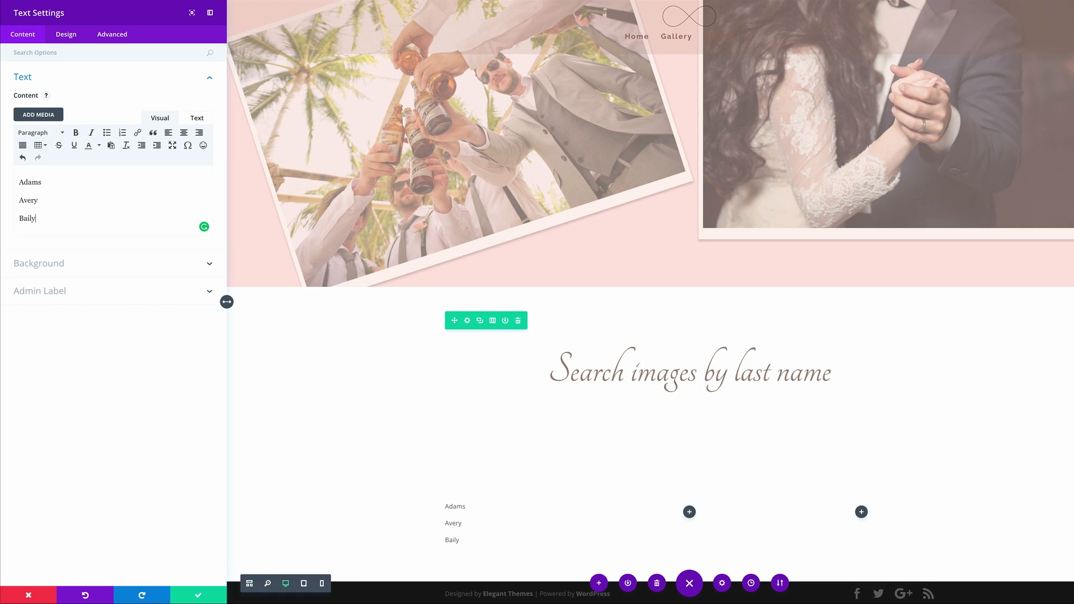
pyautogui.press('Return')
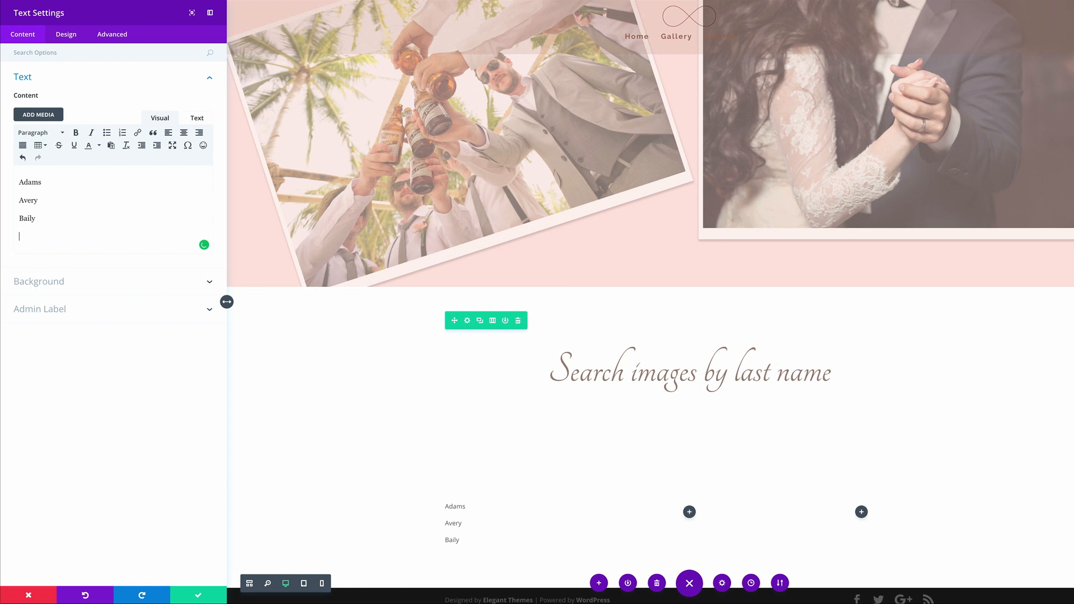
pyautogui.write('Brown')
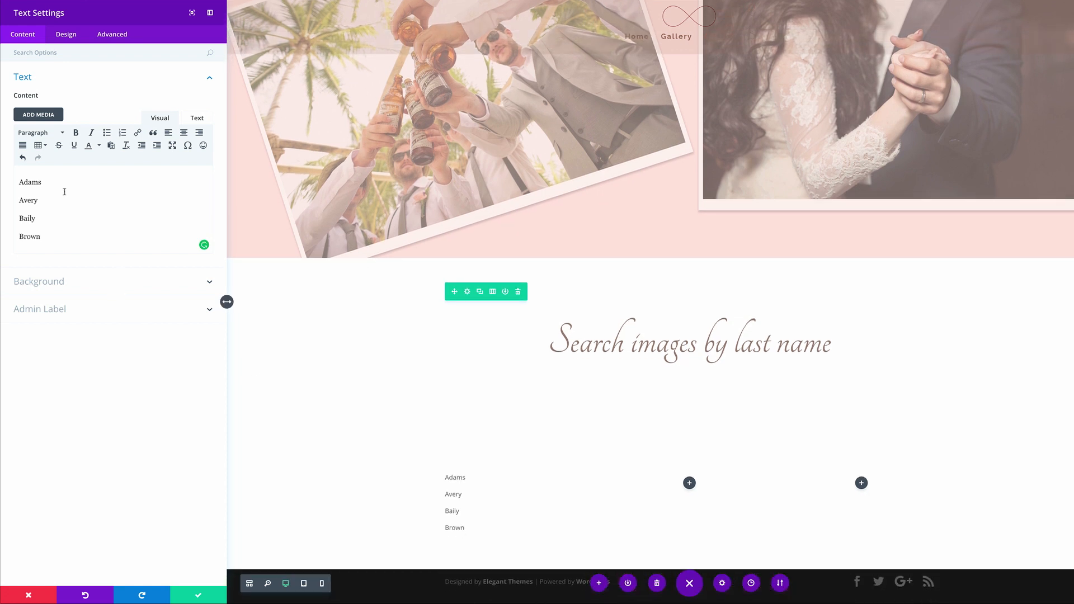
# Step: Link the listed last names to anchor URLs, using # plus the surname for the first one and leaving its target as None
pyautogui.moveTo(50, 184); pyautogui.dragTo(13, 180)
pyautogui.click(138, 135)
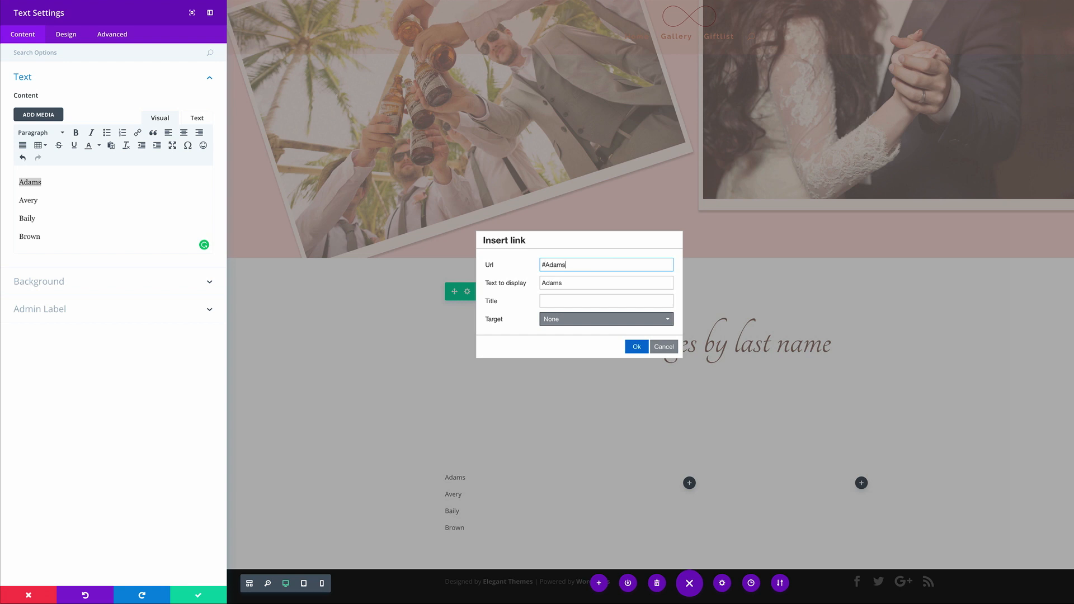
pyautogui.click(637, 346)
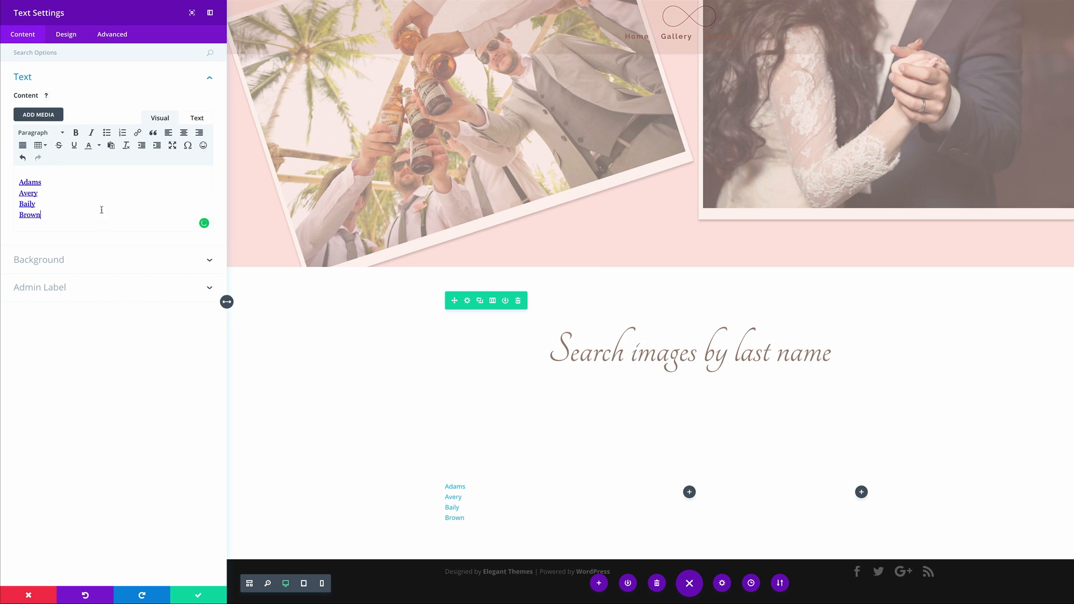
pyautogui.click(90, 344)
# Step: Set the name list's text orientation to Right and its font to Raleway Light in bold
pyautogui.click(66, 35)
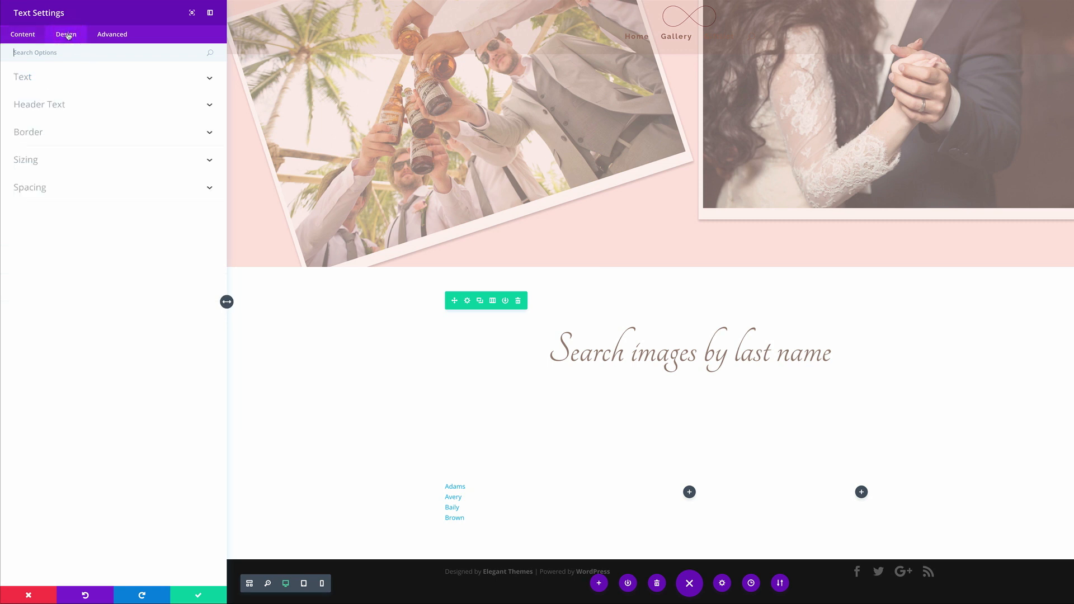
pyautogui.click(36, 80)
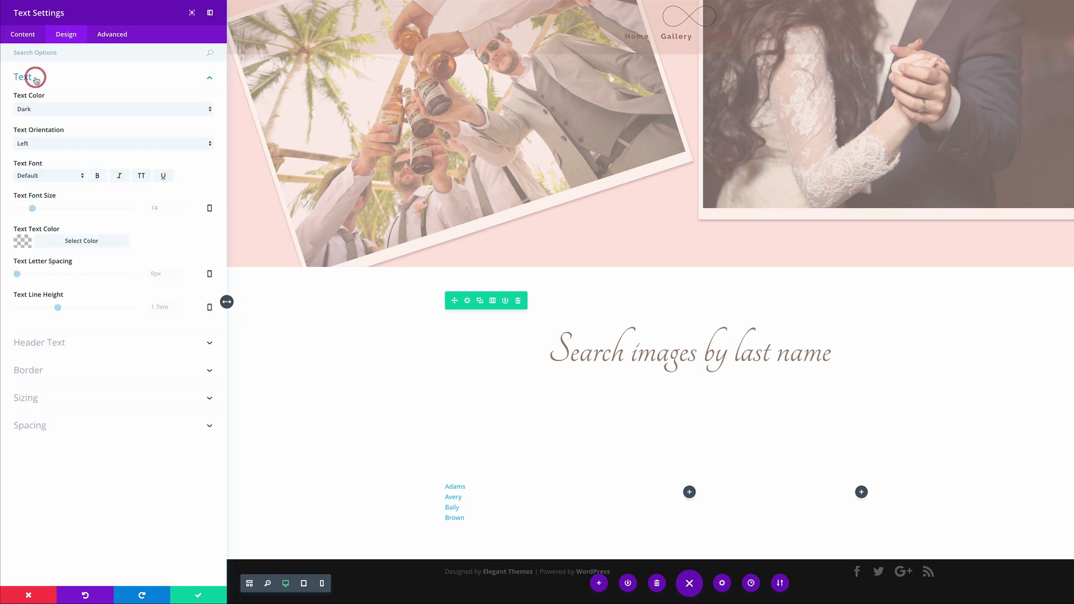
pyautogui.click(64, 142)
pyautogui.click(60, 159)
pyautogui.click(56, 176)
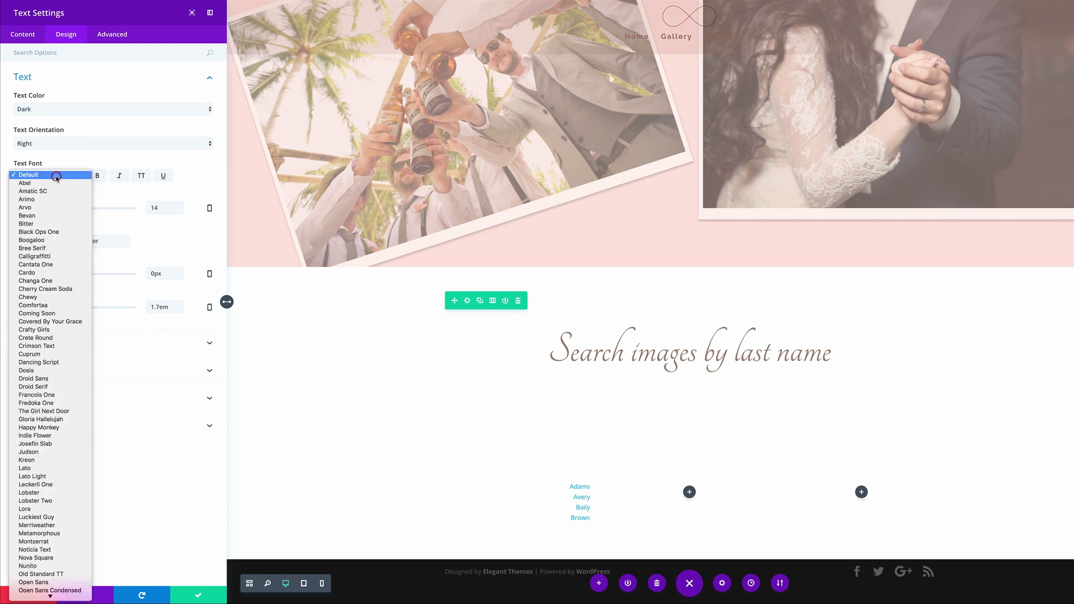
pyautogui.scroll(-5, 60, 524)
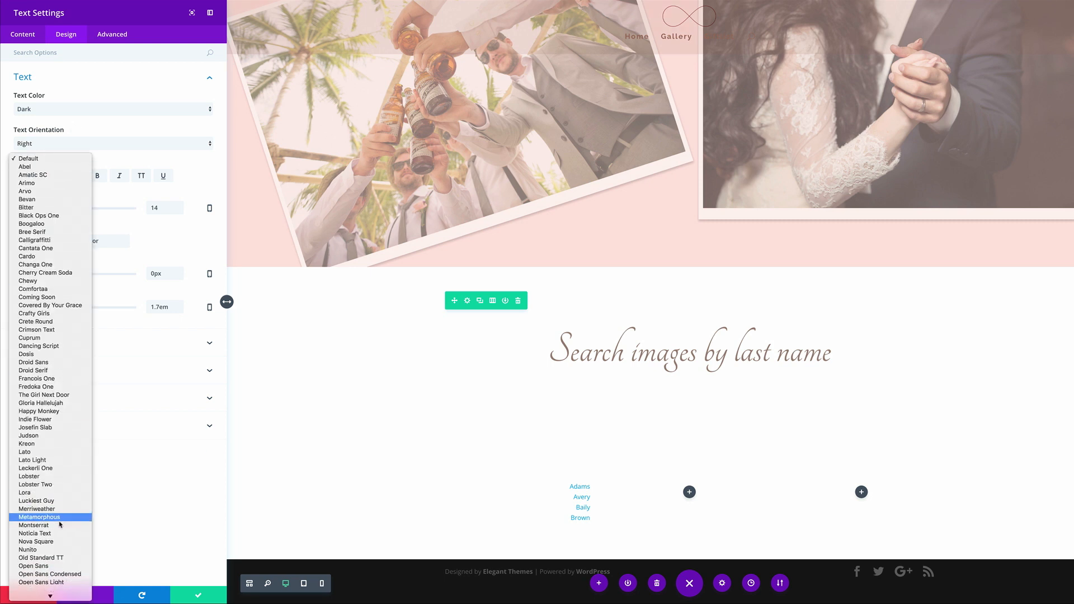
pyautogui.click(61, 494)
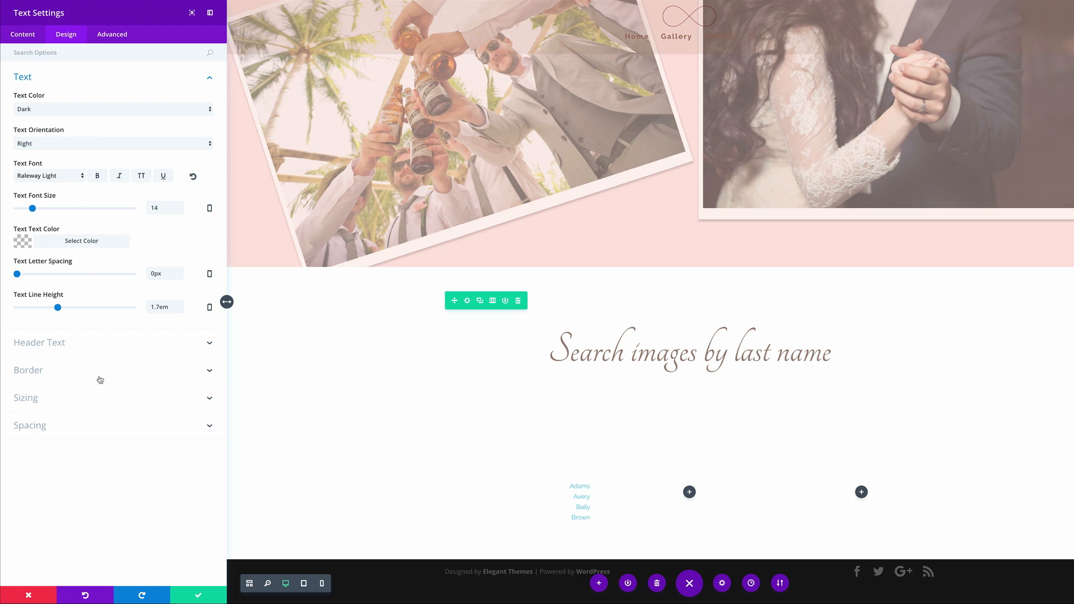
pyautogui.click(97, 176)
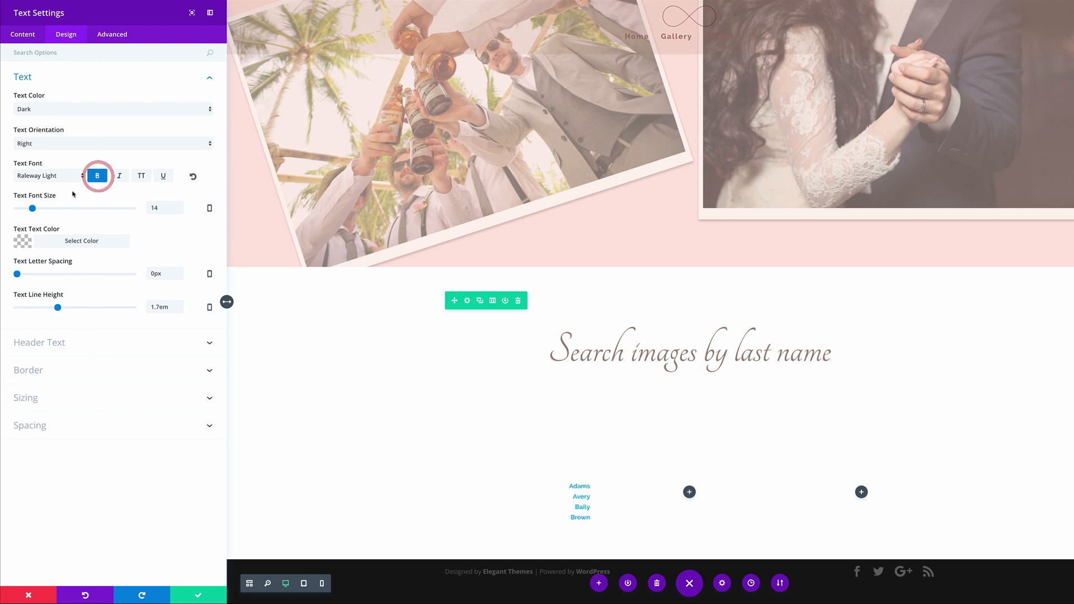
# Step: Set the name list's text size to 20px, its color to #9b857b and its line height to 1.6em
pyautogui.doubleClick(162, 206)
pyautogui.write('20')
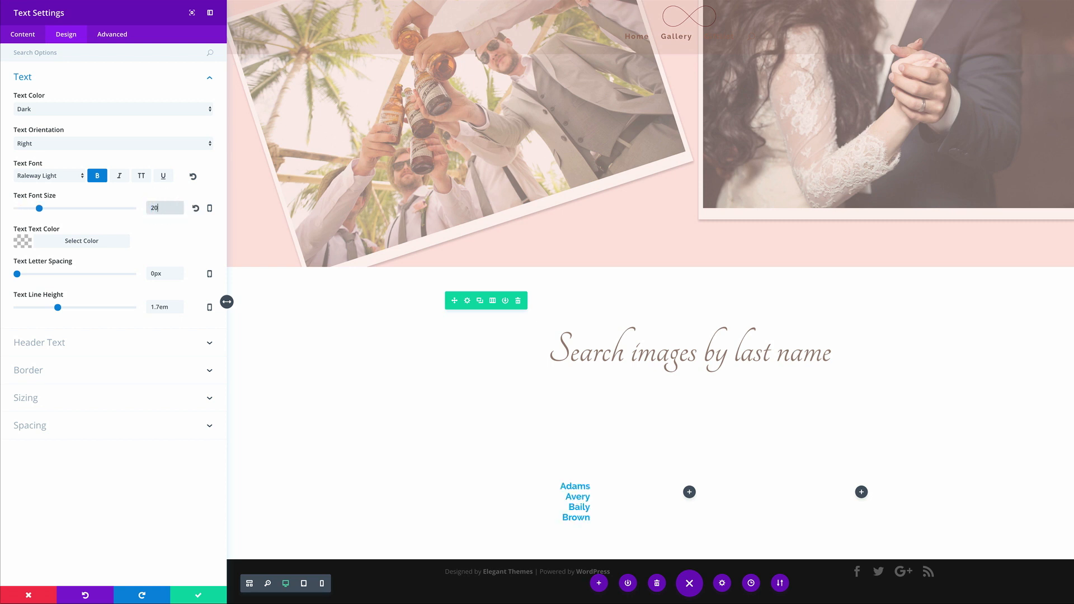
pyautogui.click(27, 242)
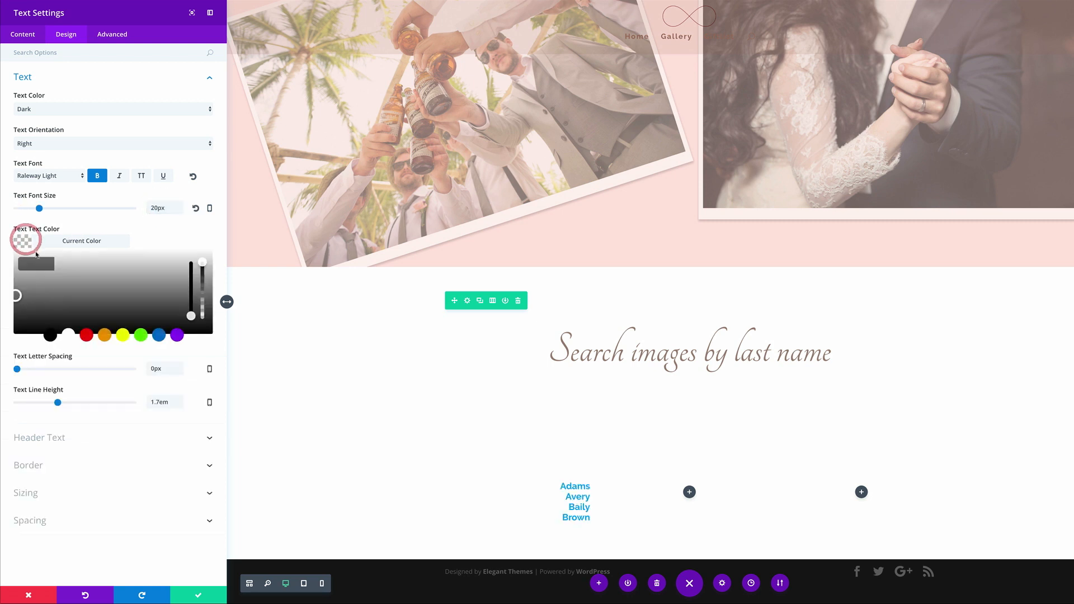
pyautogui.click(40, 261)
pyautogui.write('#9b857b')
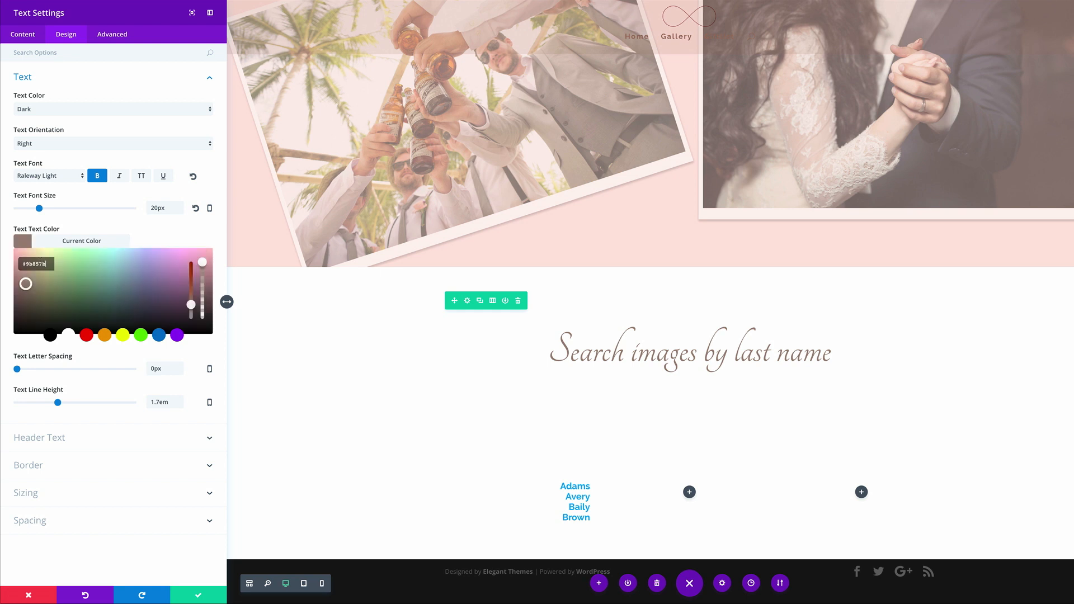
pyautogui.click(197, 231)
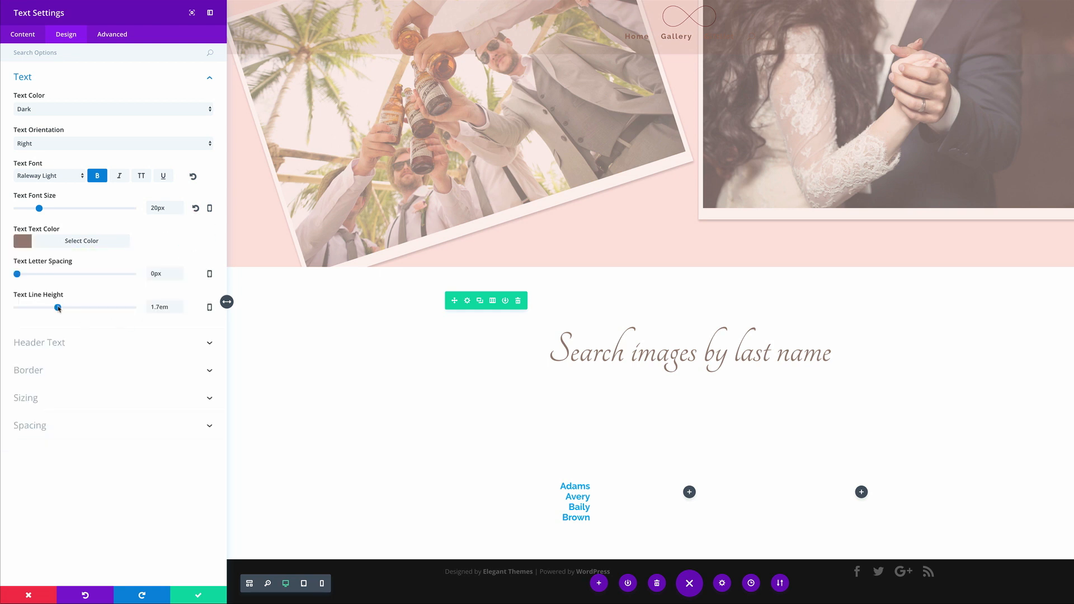
pyautogui.moveTo(57, 308); pyautogui.dragTo(54, 310)
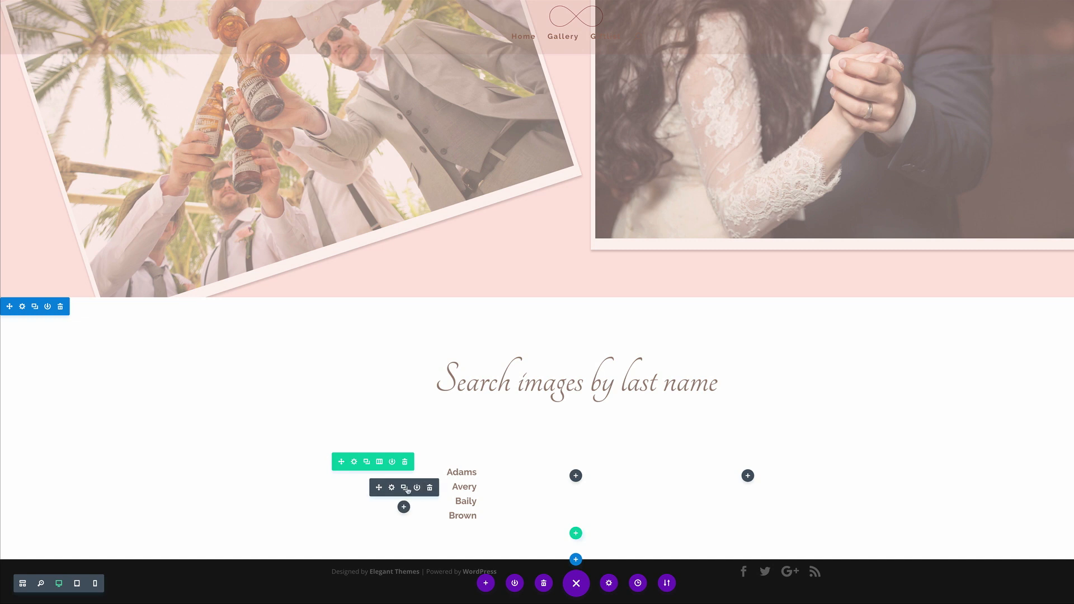
# Step: Duplicate the name list module twice and move the copies into the row's second and third columns
pyautogui.click(406, 490)
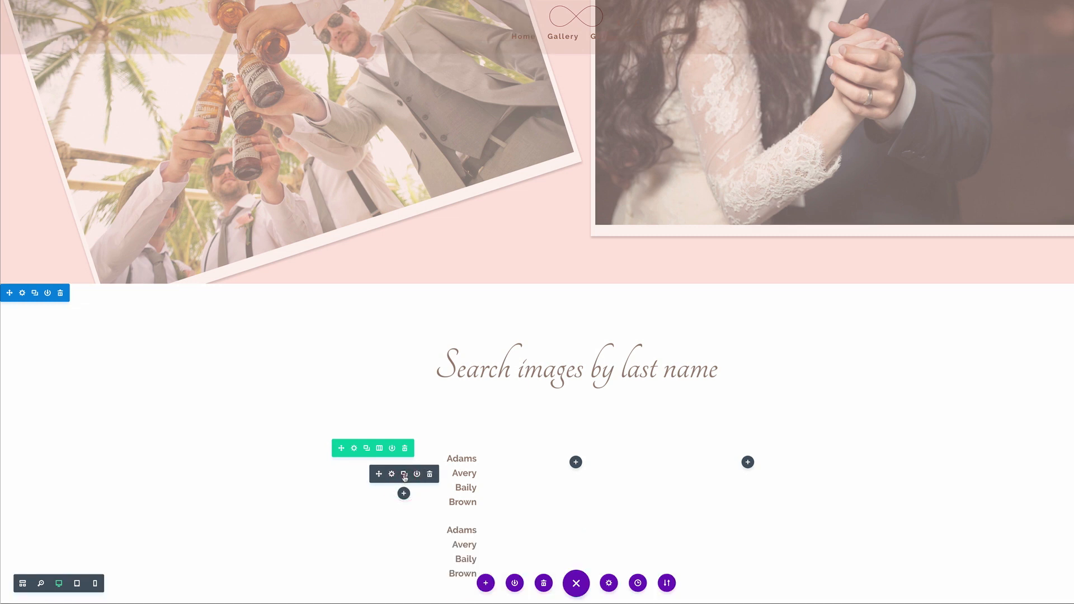
pyautogui.scroll(-2, 404, 473)
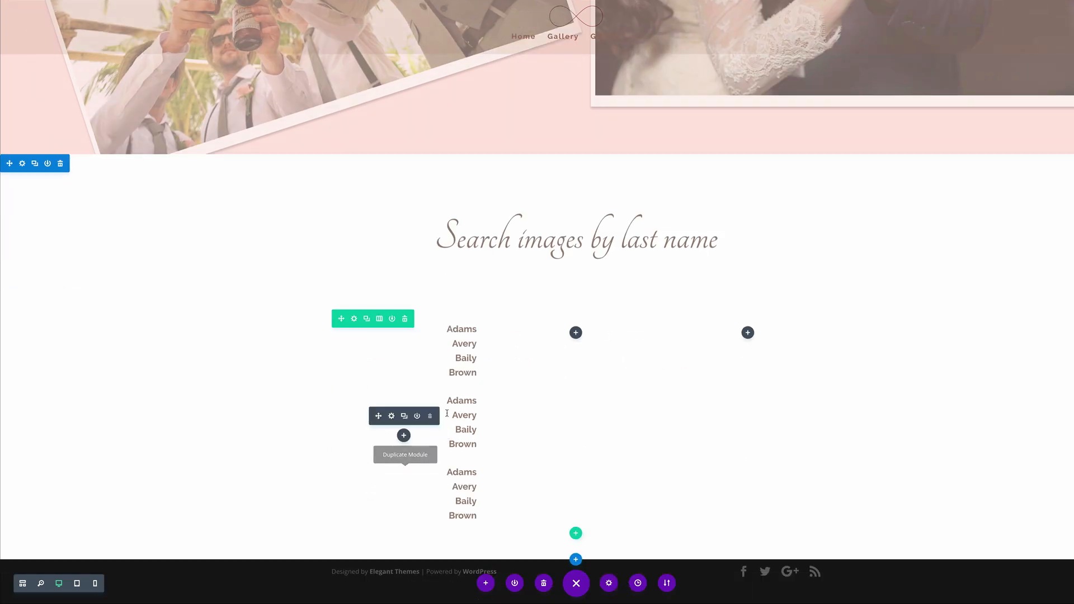
pyautogui.moveTo(380, 416); pyautogui.dragTo(539, 372)
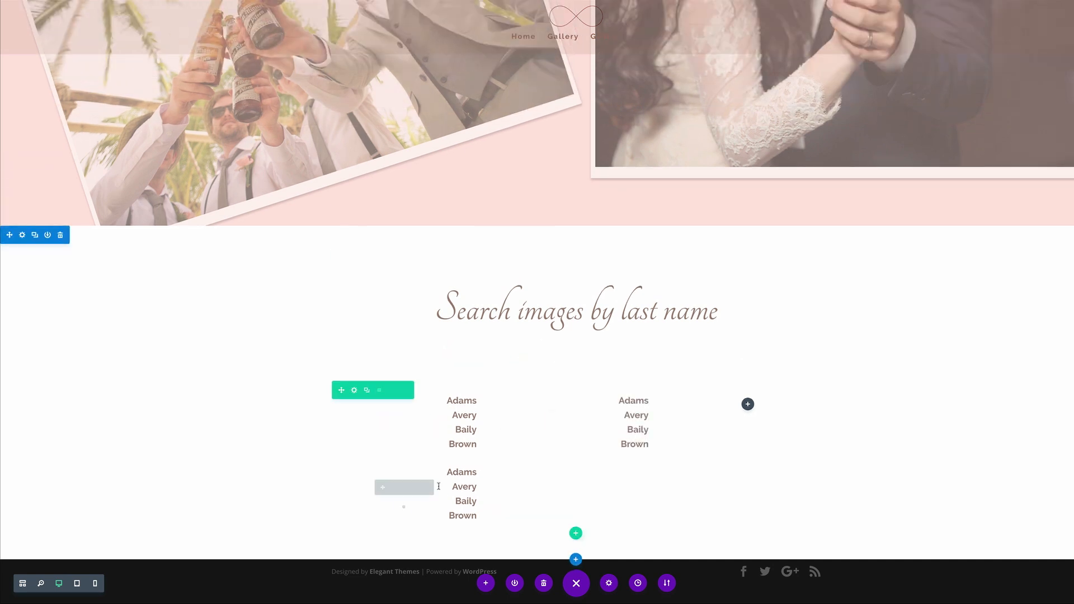
pyautogui.moveTo(377, 488); pyautogui.dragTo(748, 459)
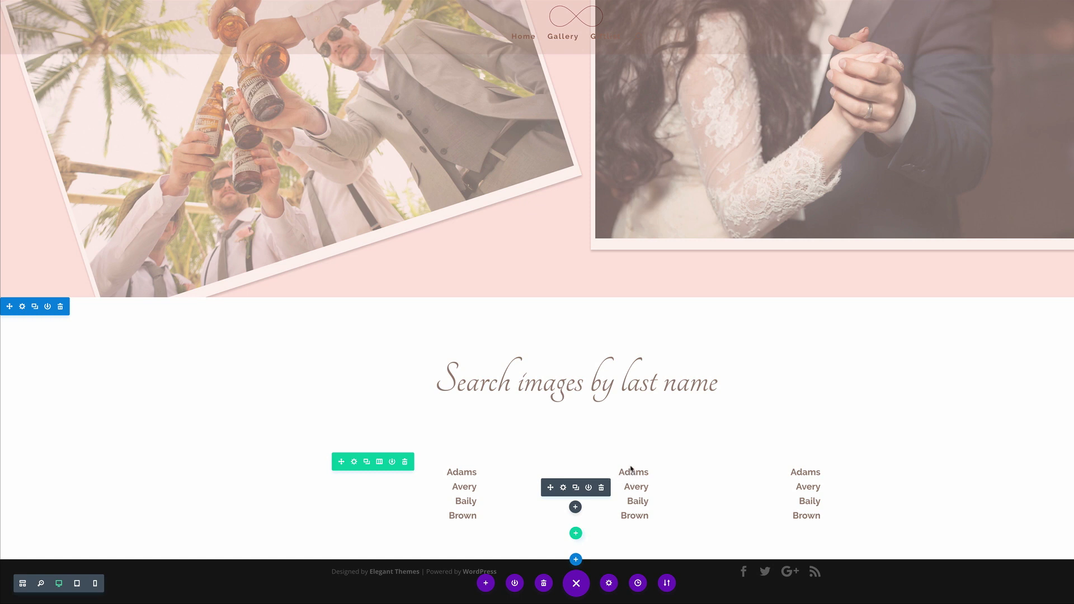
# Step: Set the text orientation of the second column's name list to Center and save the module
pyautogui.click(566, 487)
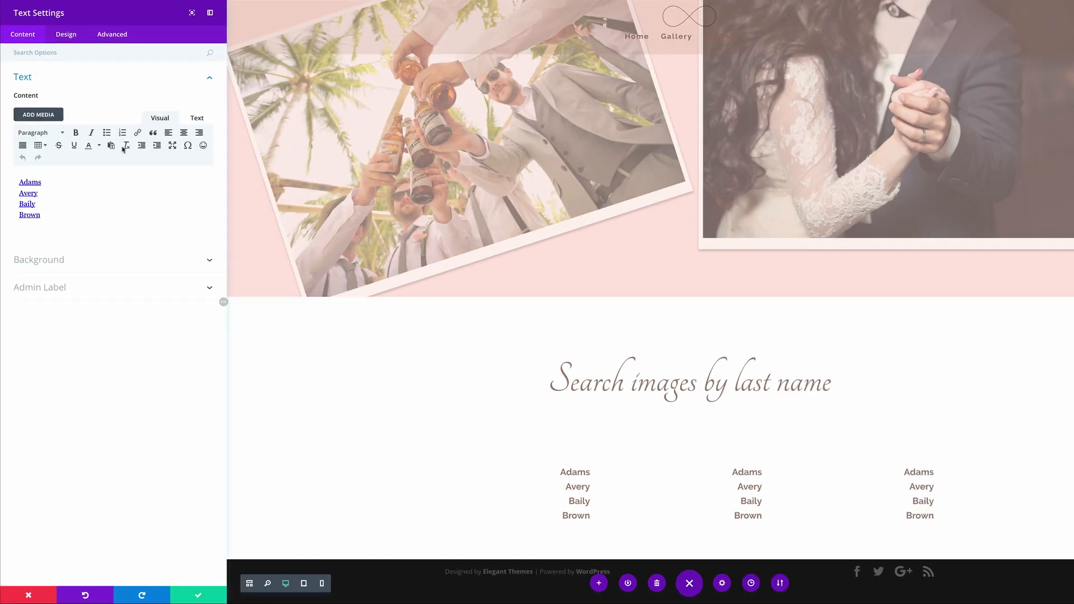
pyautogui.click(66, 34)
pyautogui.click(56, 76)
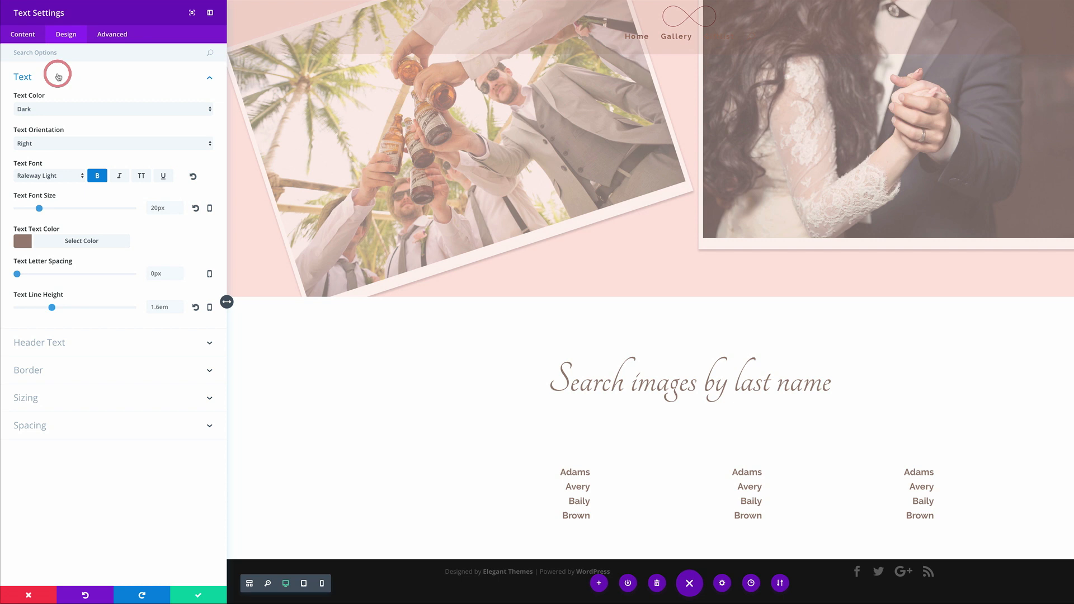
pyautogui.click(53, 143)
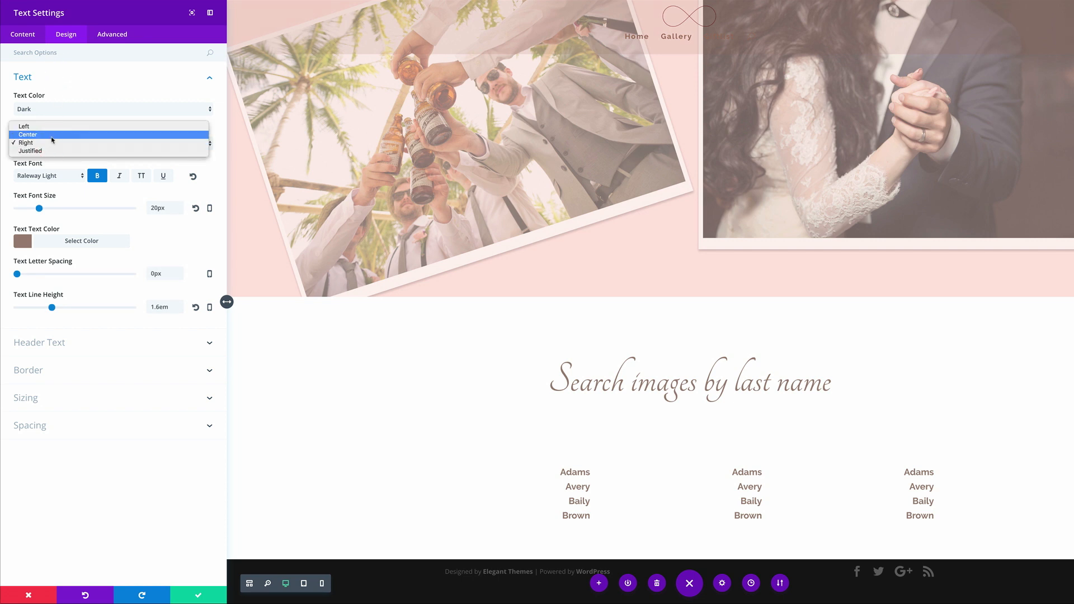
pyautogui.click(52, 136)
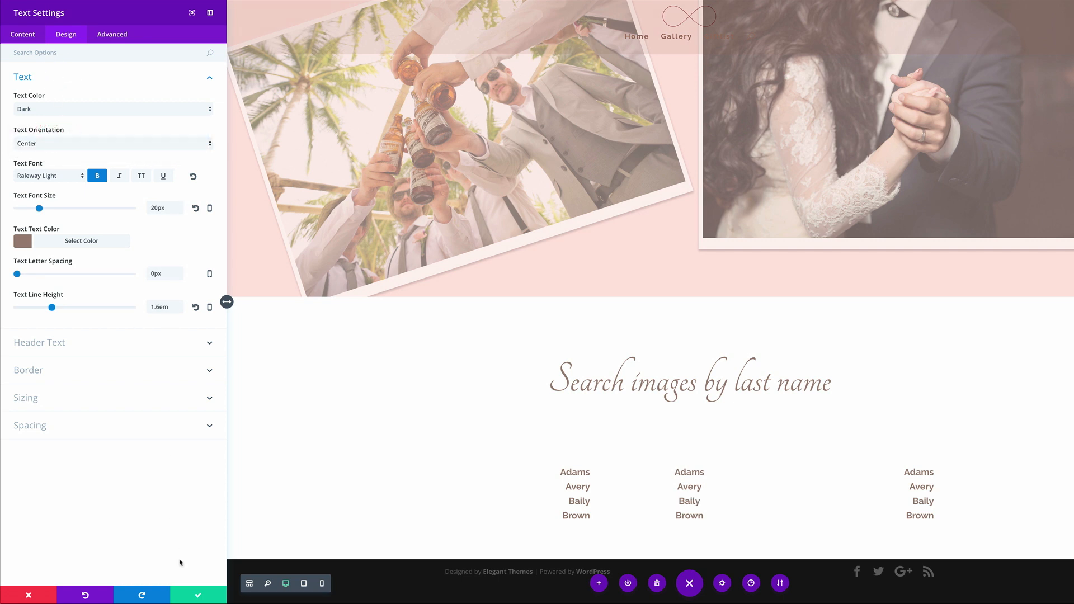
pyautogui.click(198, 595)
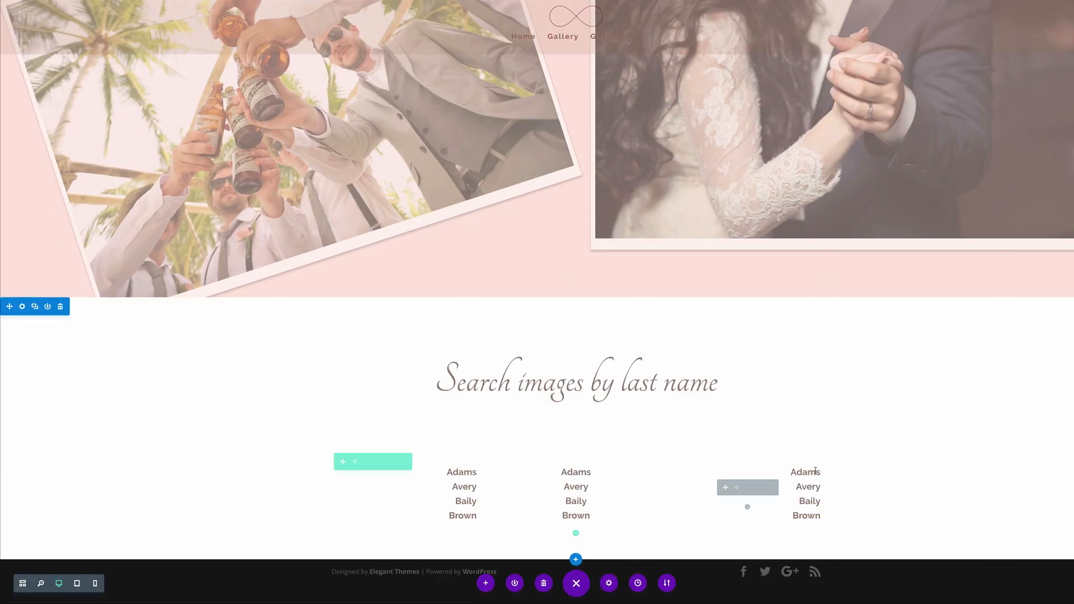
# Step: Set the text orientation of the third column's name list to Left and save the module
pyautogui.click(736, 489)
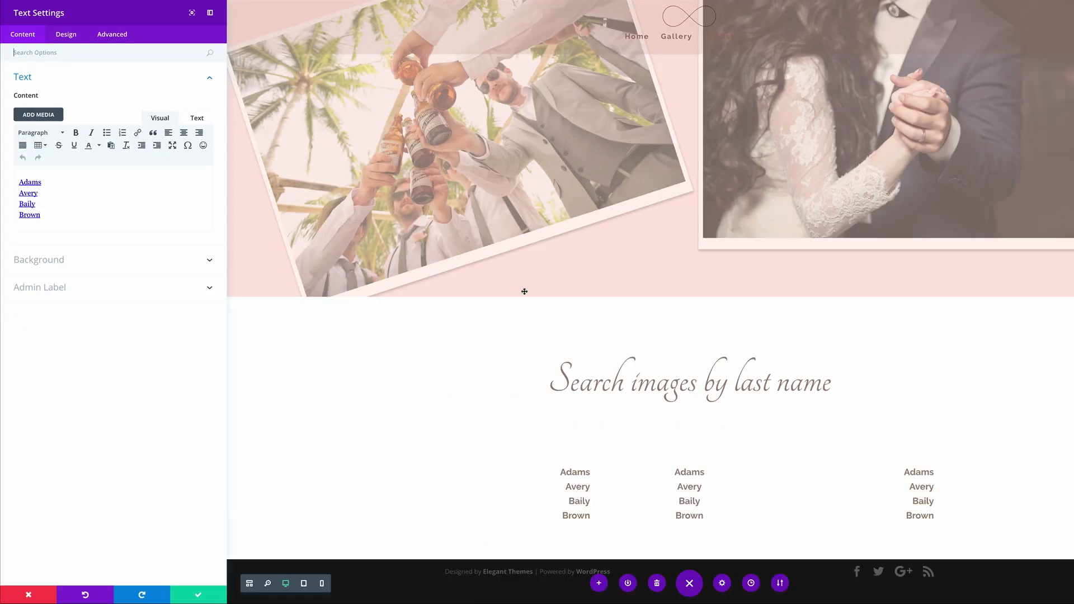
pyautogui.click(75, 37)
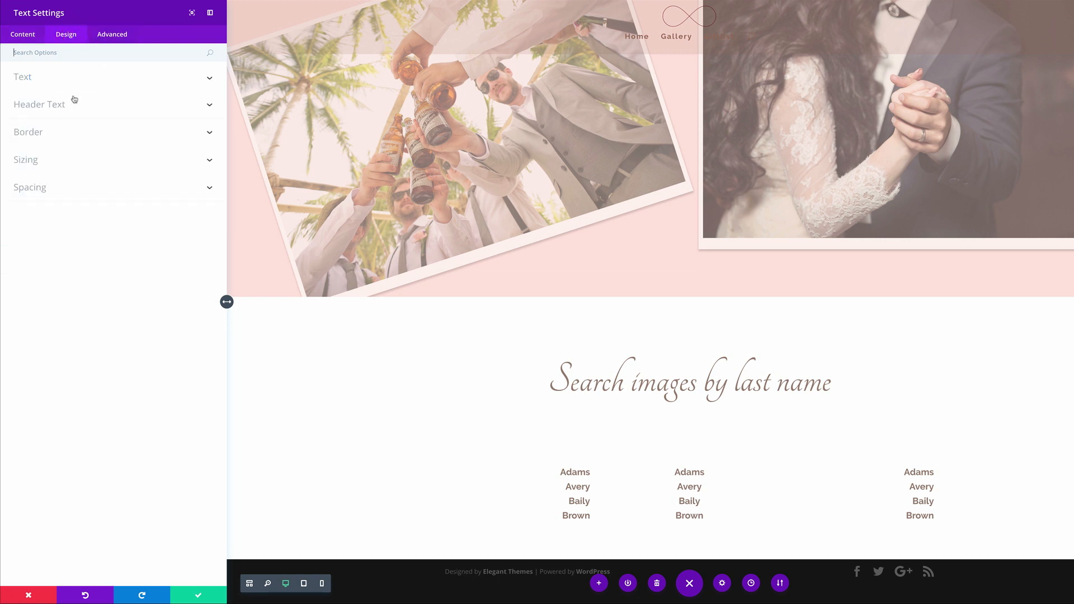
pyautogui.click(73, 78)
pyautogui.click(66, 146)
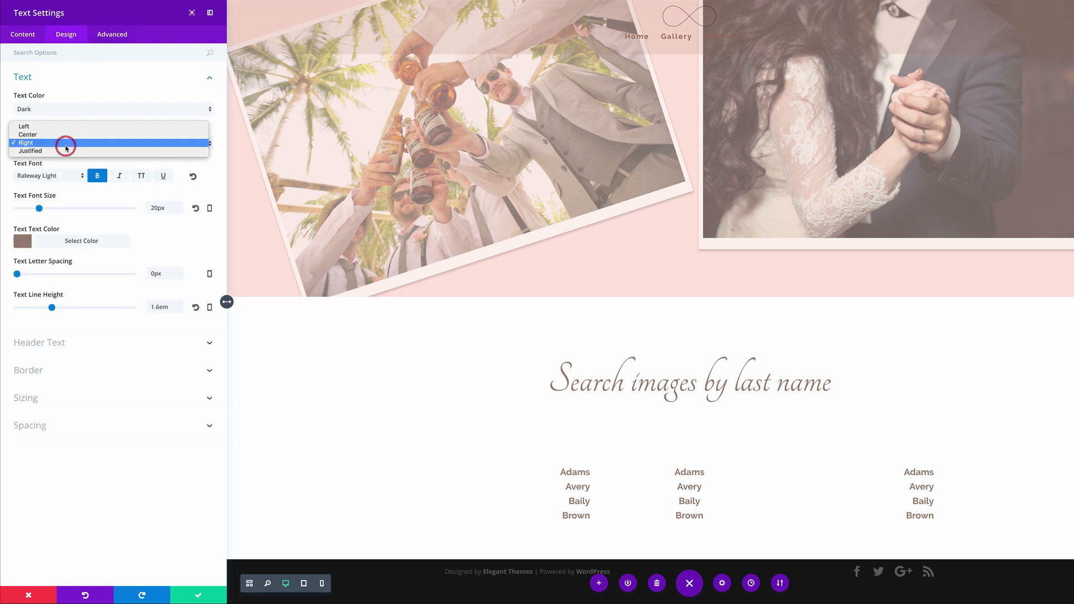
pyautogui.click(67, 128)
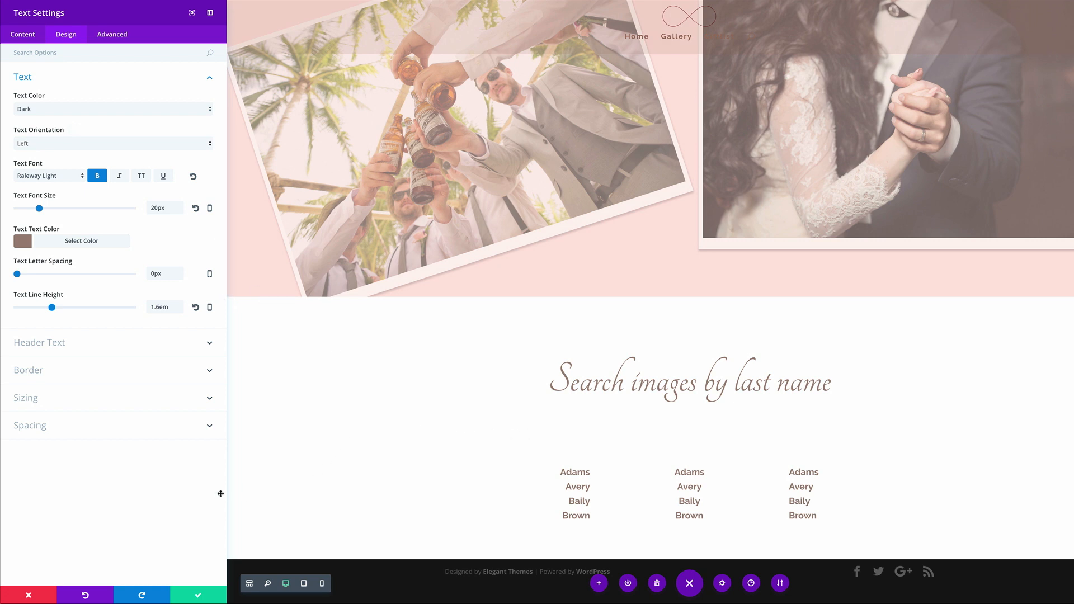
pyautogui.click(199, 597)
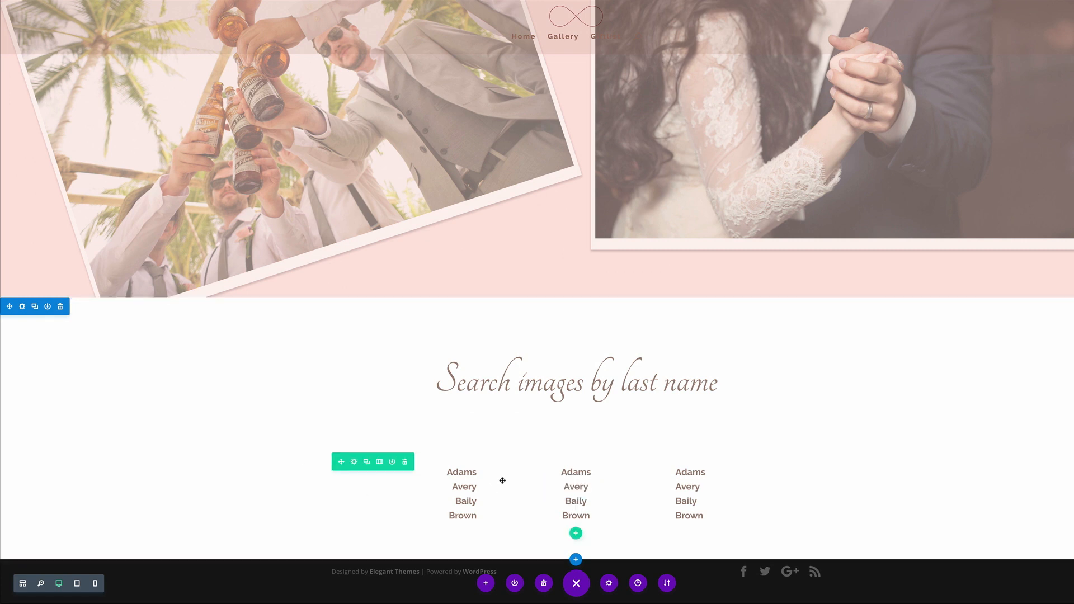
# Step: Duplicate the row of name lists and disable the original row on Phone and Tablet
pyautogui.click(366, 462)
pyautogui.scroll(-1, 168, 531)
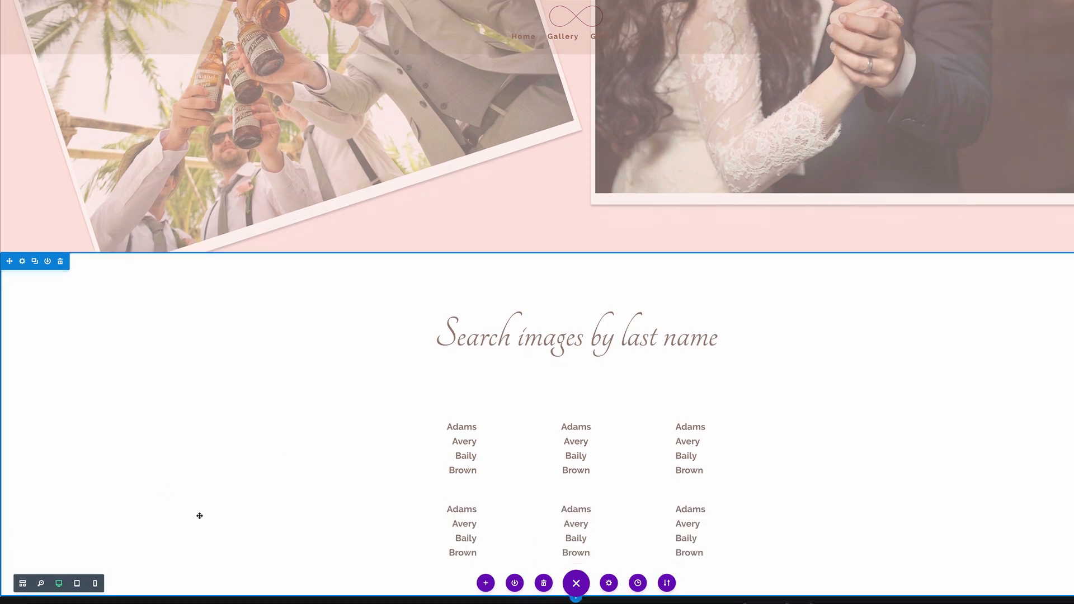
pyautogui.click(355, 411)
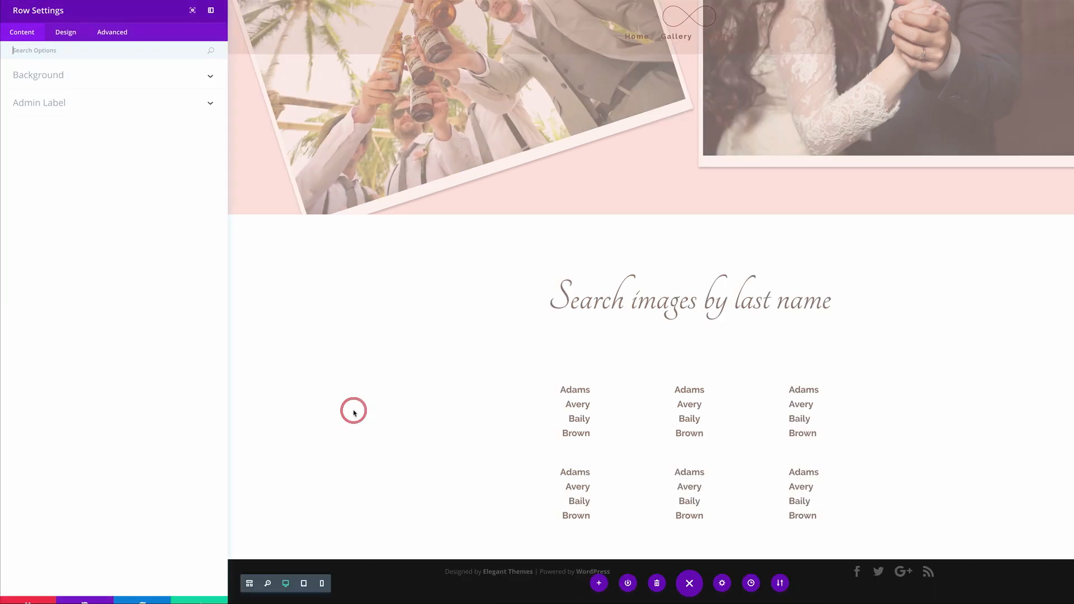
pyautogui.click(111, 35)
pyautogui.click(76, 137)
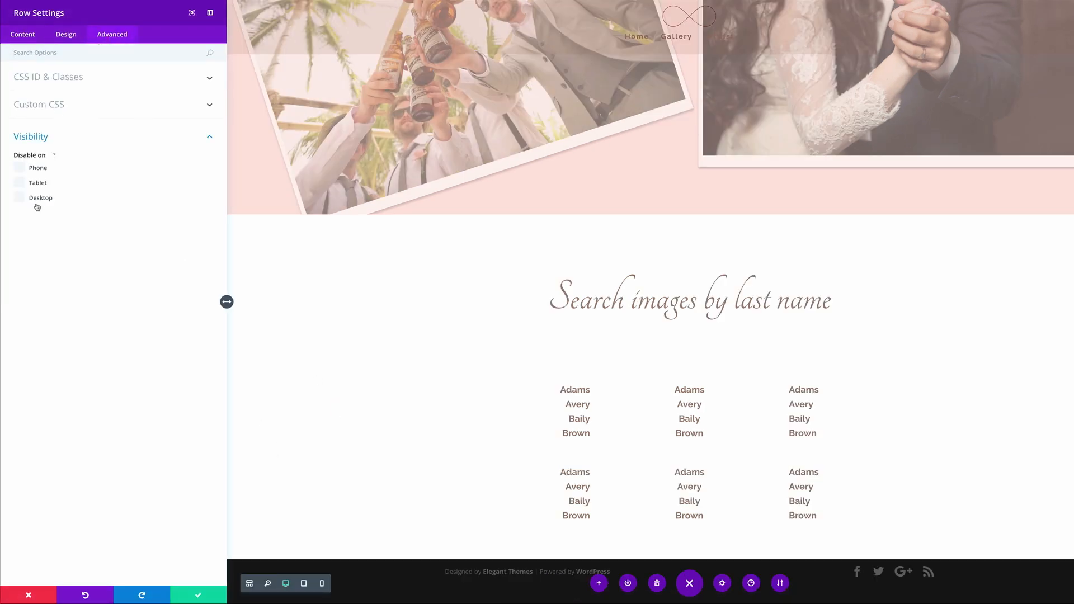
pyautogui.click(20, 169)
pyautogui.click(22, 183)
pyautogui.click(197, 597)
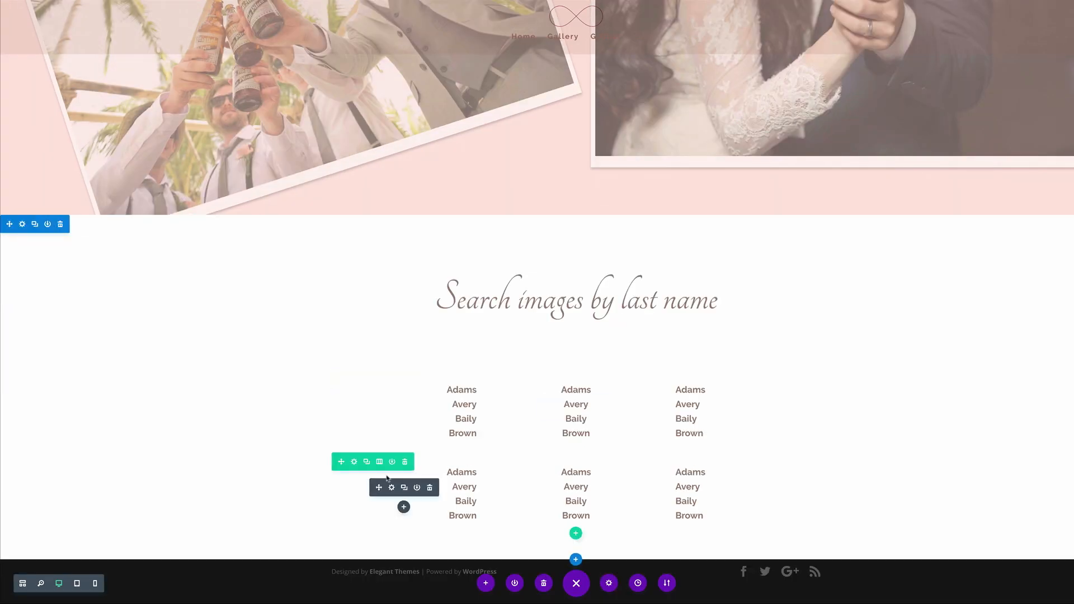
# Step: Disable the duplicated row of name lists on Desktop
pyautogui.click(354, 462)
pyautogui.click(114, 34)
pyautogui.click(83, 129)
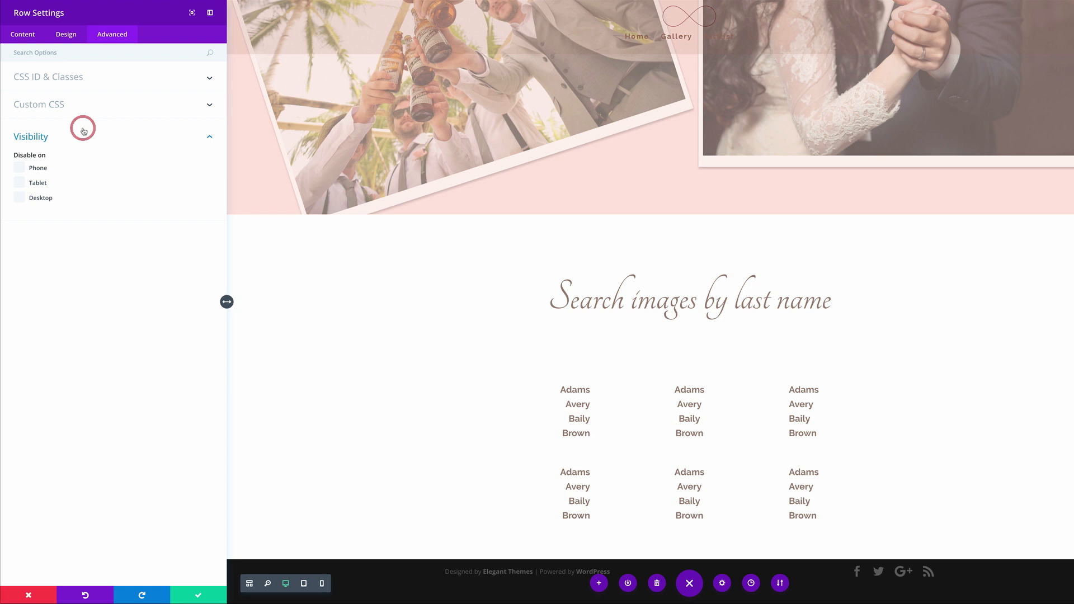
pyautogui.click(19, 198)
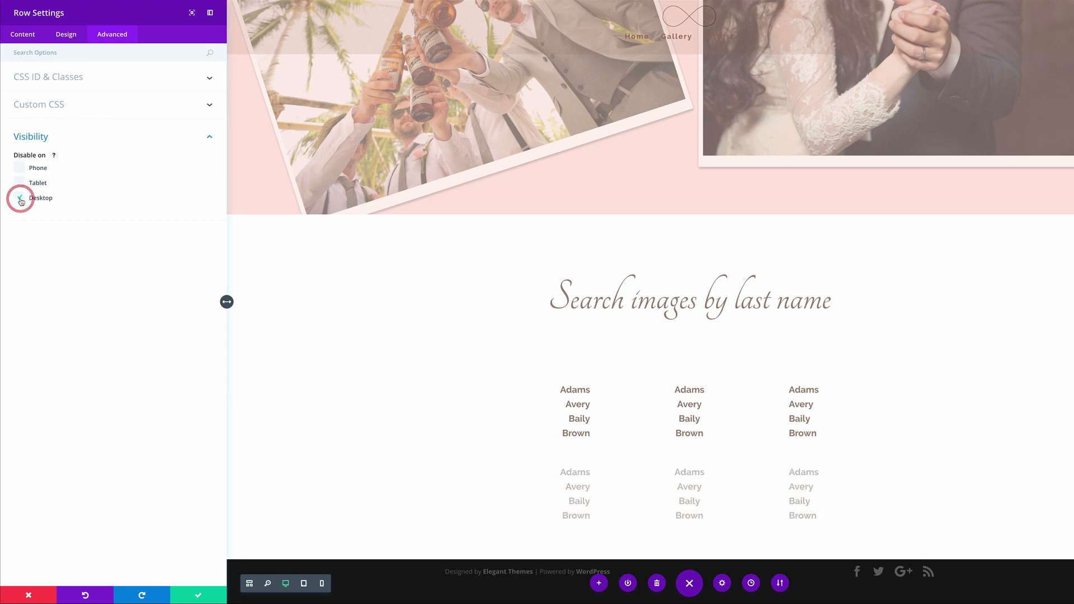
pyautogui.click(199, 596)
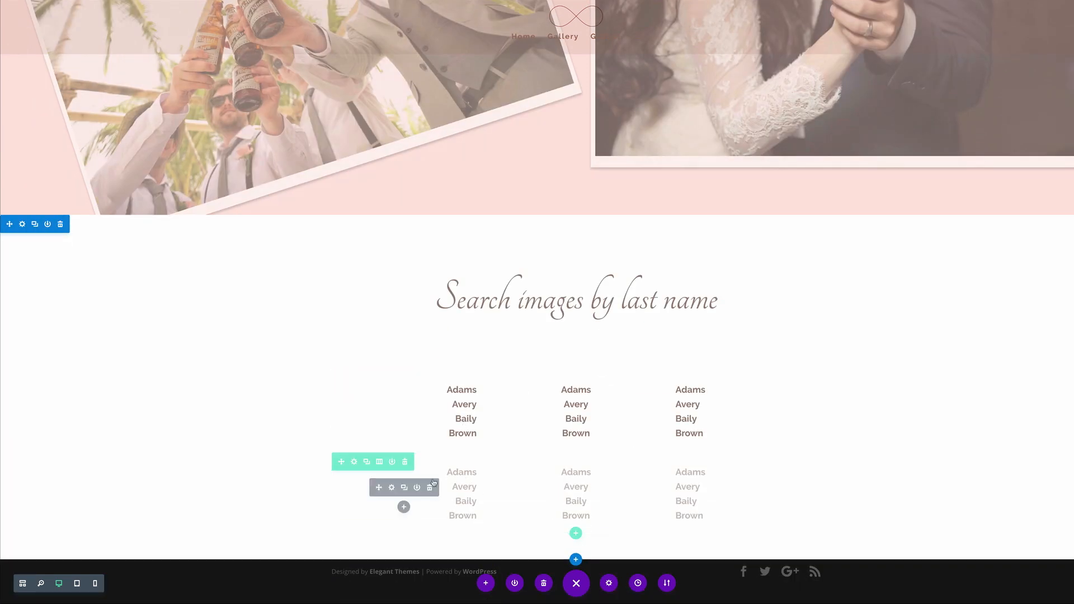
# Step: Append 1 to the anchor URLs of the first two names in the duplicated row's first column
pyautogui.click(392, 488)
pyautogui.moveTo(45, 185); pyautogui.dragTo(13, 180)
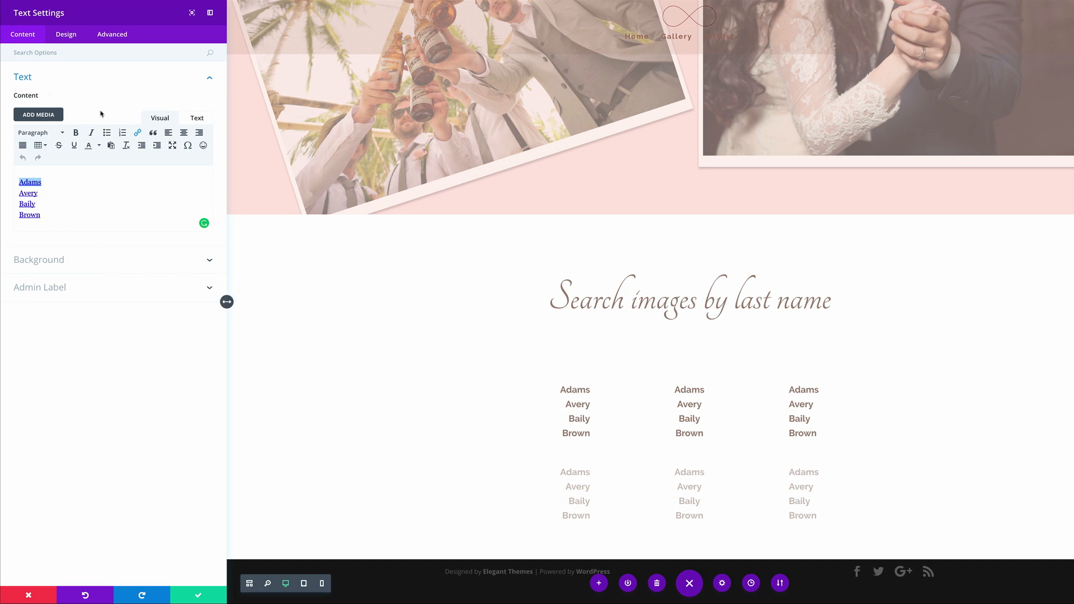
pyautogui.click(138, 133)
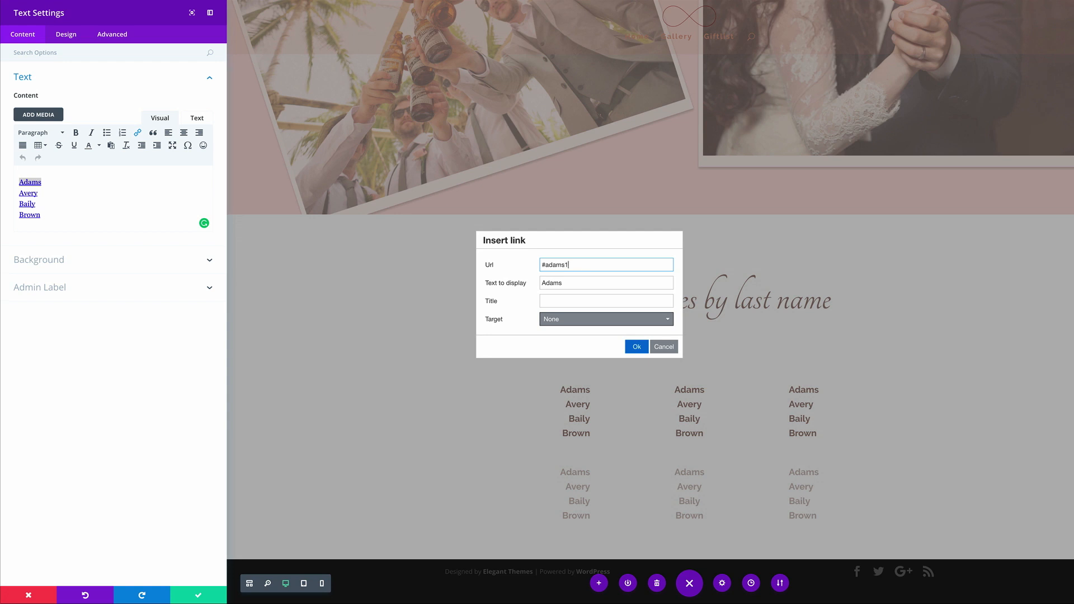
pyautogui.click(637, 347)
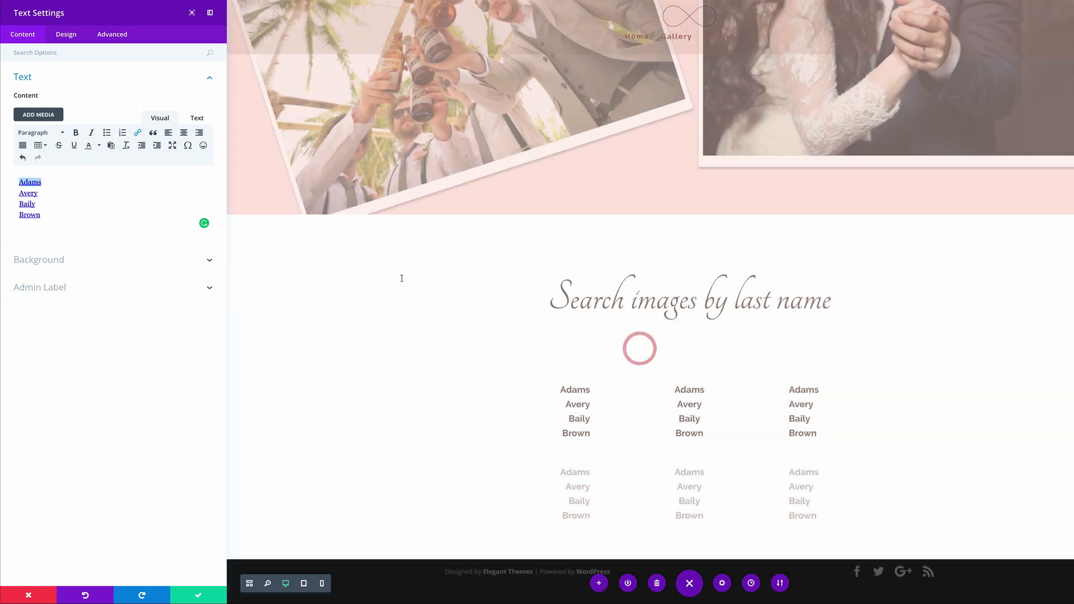
pyautogui.moveTo(38, 194); pyautogui.dragTo(6, 193)
pyautogui.click(138, 133)
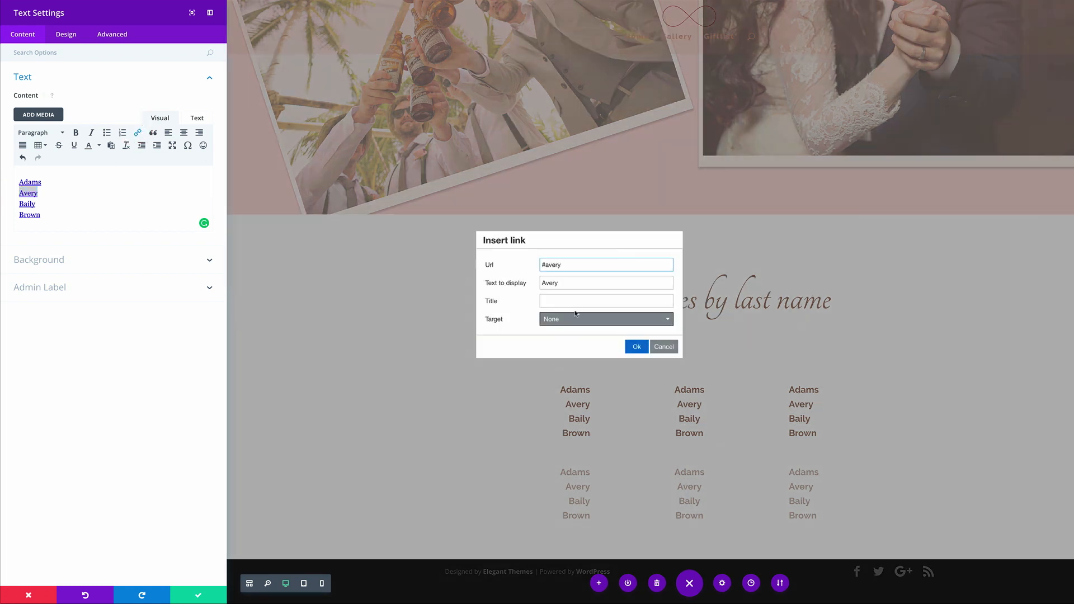
pyautogui.write('1')
pyautogui.click(638, 347)
# Step: Add the same suffix to the anchor URLs of the third and fourth names and save the module
pyautogui.moveTo(38, 206); pyautogui.dragTo(2, 206)
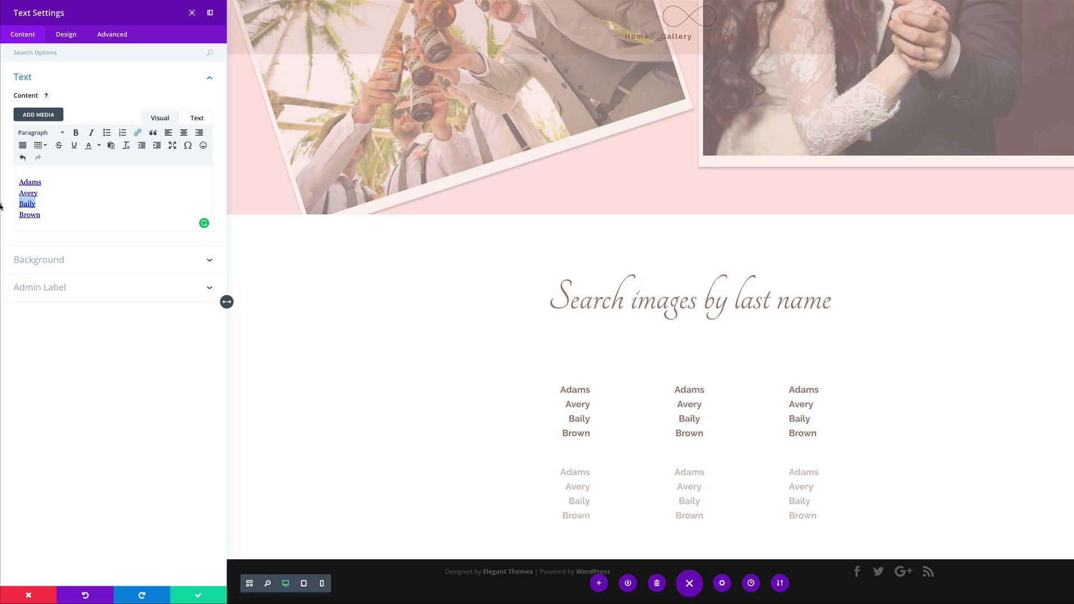
pyautogui.click(137, 133)
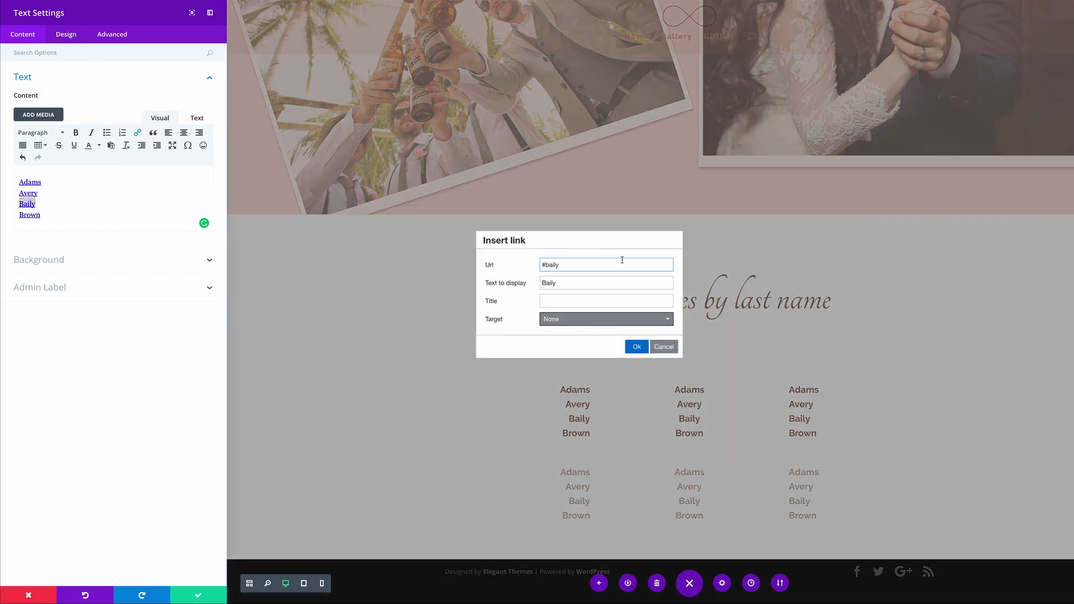
pyautogui.click(637, 347)
pyautogui.moveTo(50, 218); pyautogui.dragTo(6, 216)
pyautogui.click(137, 133)
pyautogui.click(637, 347)
pyautogui.click(193, 594)
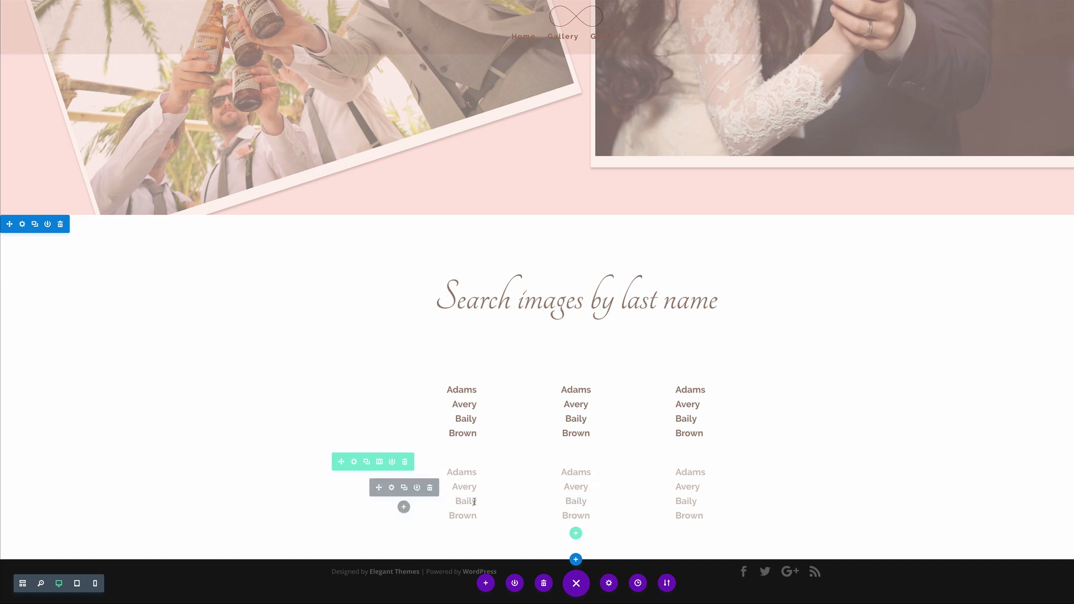
# Step: Delete the text modules in the second and third columns of the duplicated row
pyautogui.click(603, 487)
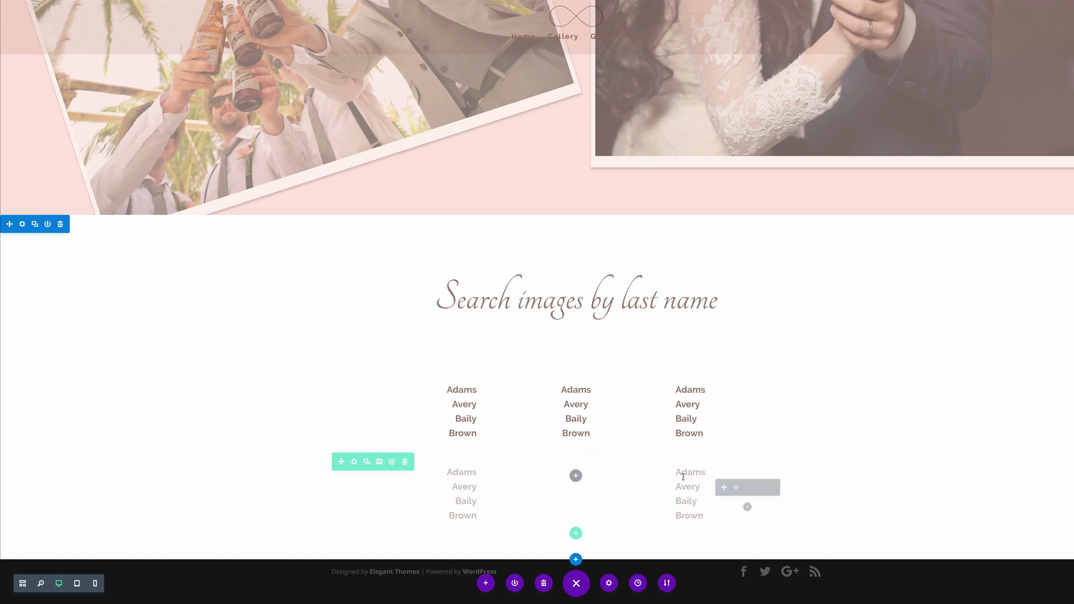
pyautogui.click(773, 488)
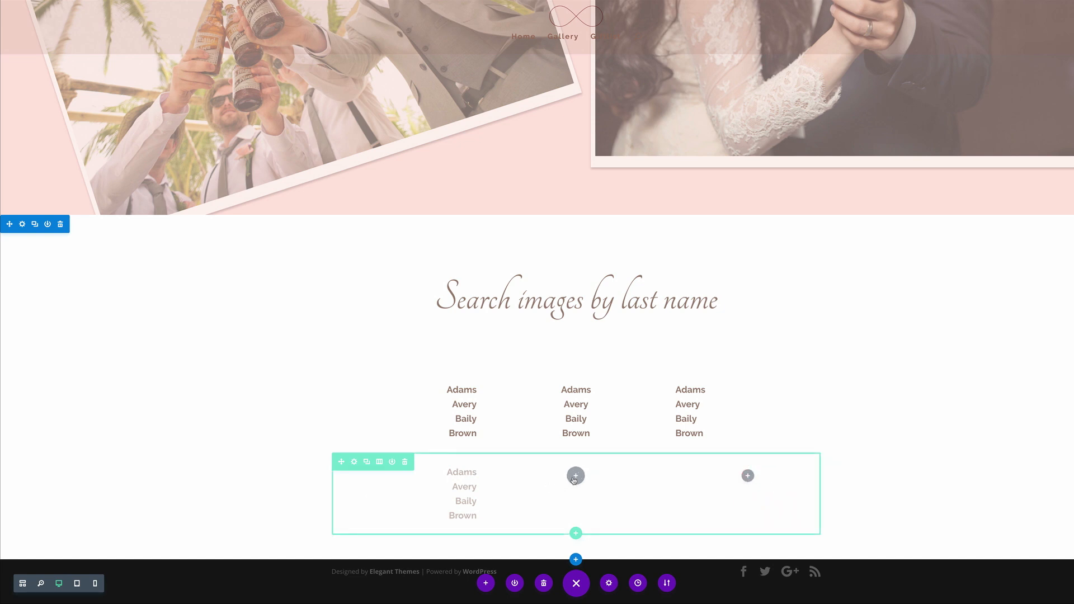
# Step: Paste the name list into the duplicated row's second and third columns, then center-align the second column's text and save it
pyautogui.press('super+v')
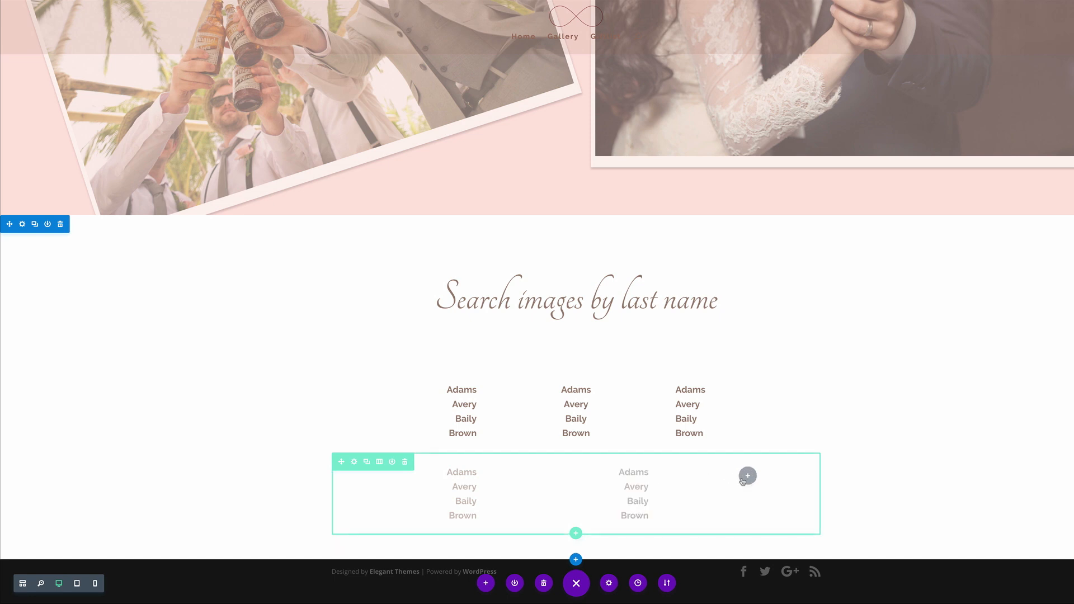
pyautogui.press('super+v')
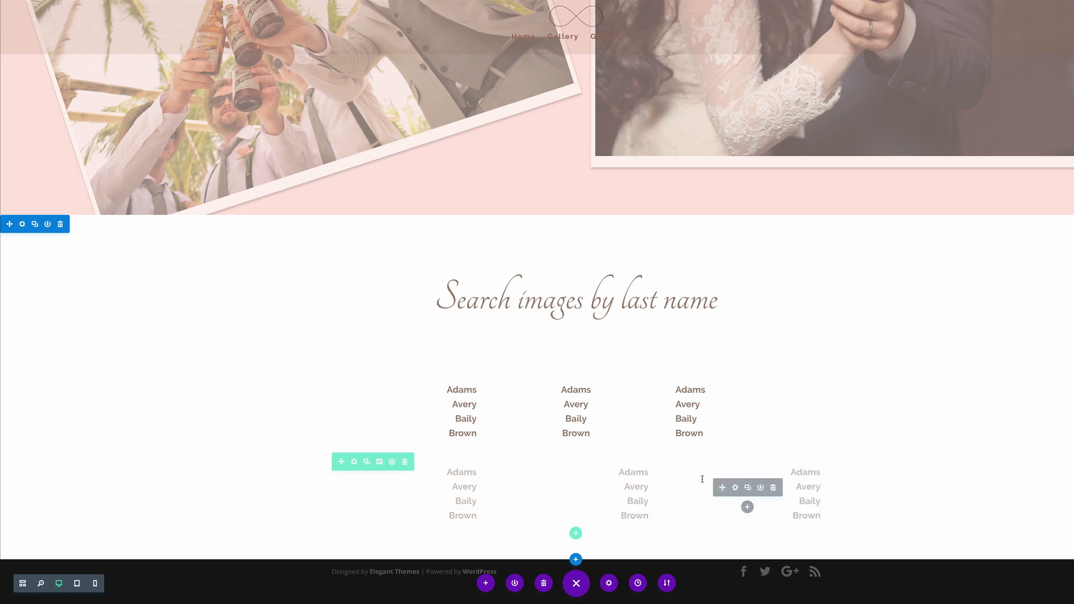
pyautogui.click(563, 488)
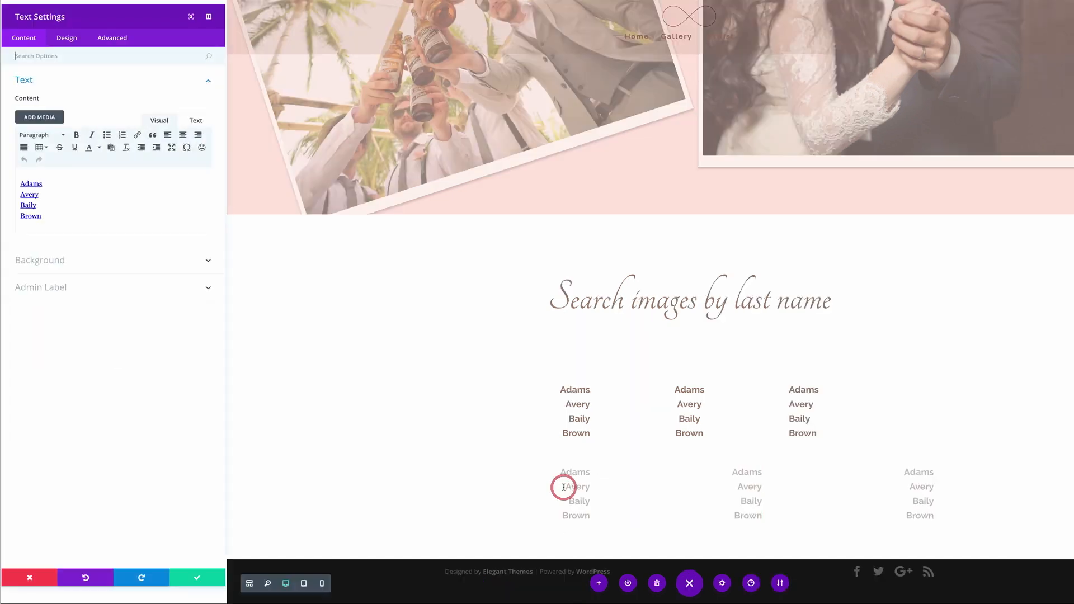
pyautogui.click(66, 35)
pyautogui.click(60, 78)
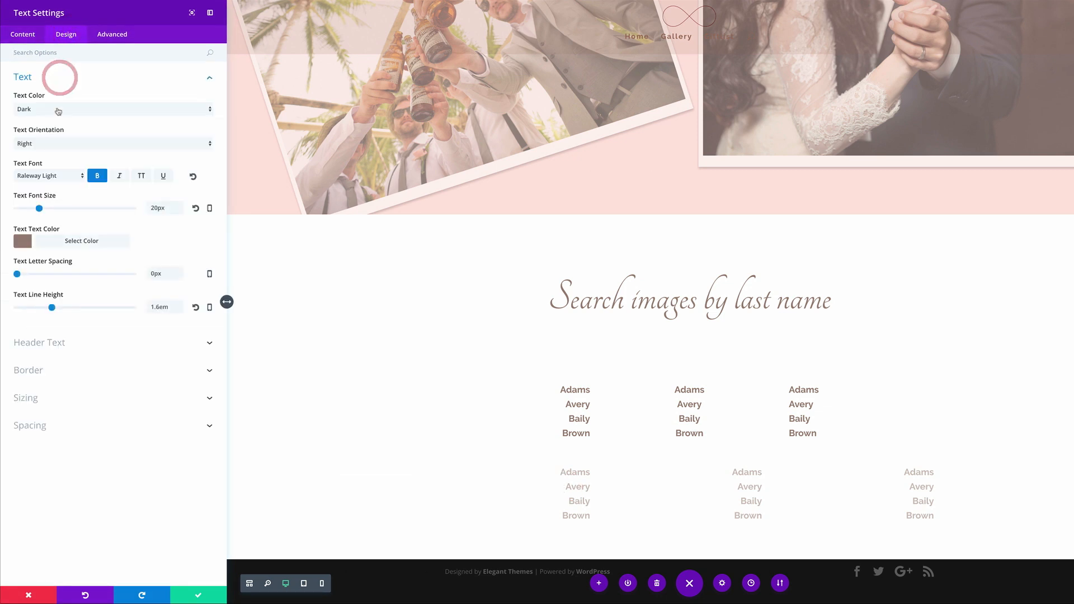
pyautogui.click(49, 145)
pyautogui.click(51, 133)
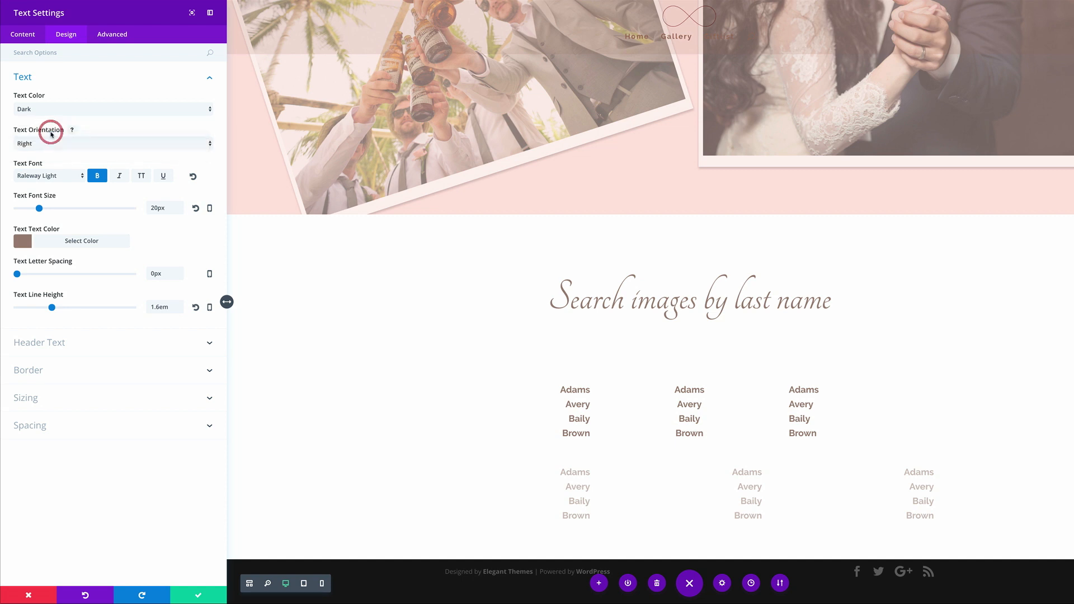
pyautogui.click(221, 589)
pyautogui.scroll(-4, 682, 545)
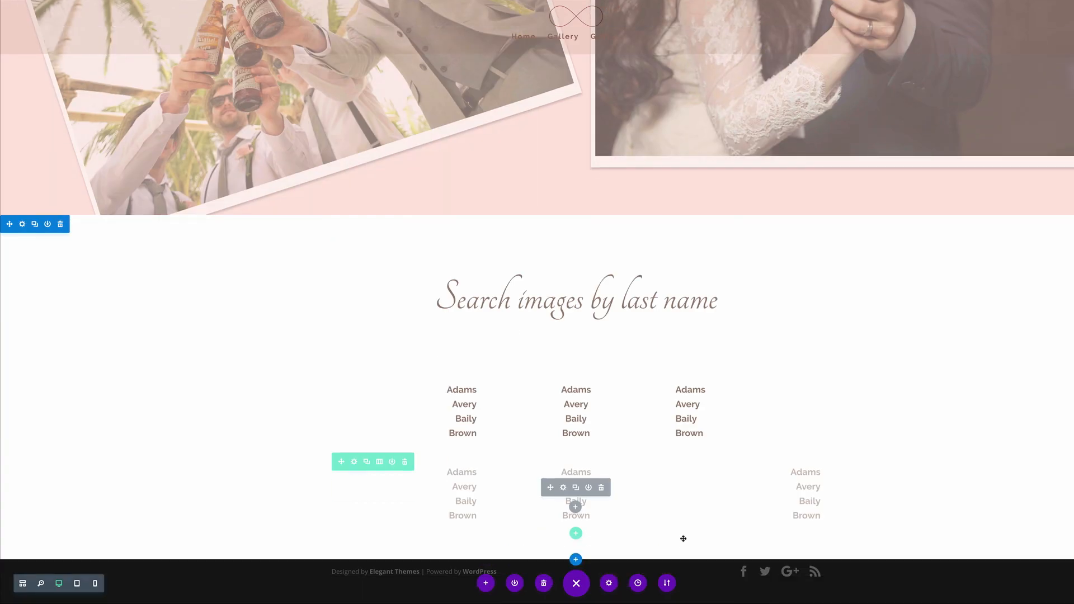
# Step: Set the text orientation of the name list in the duplicated row's third column to Left and save the module
pyautogui.click(736, 487)
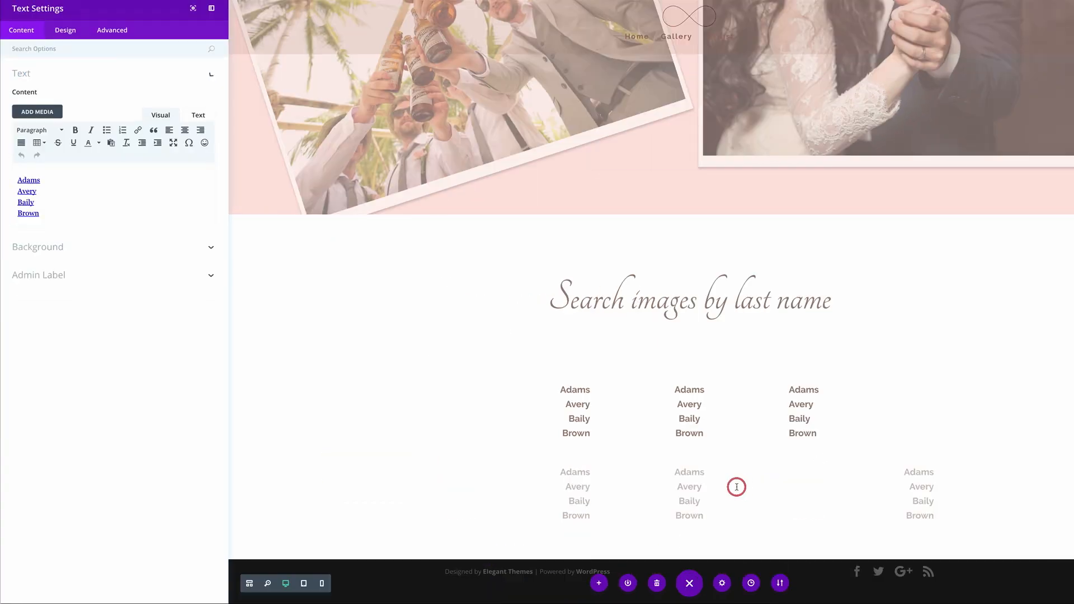
pyautogui.click(66, 34)
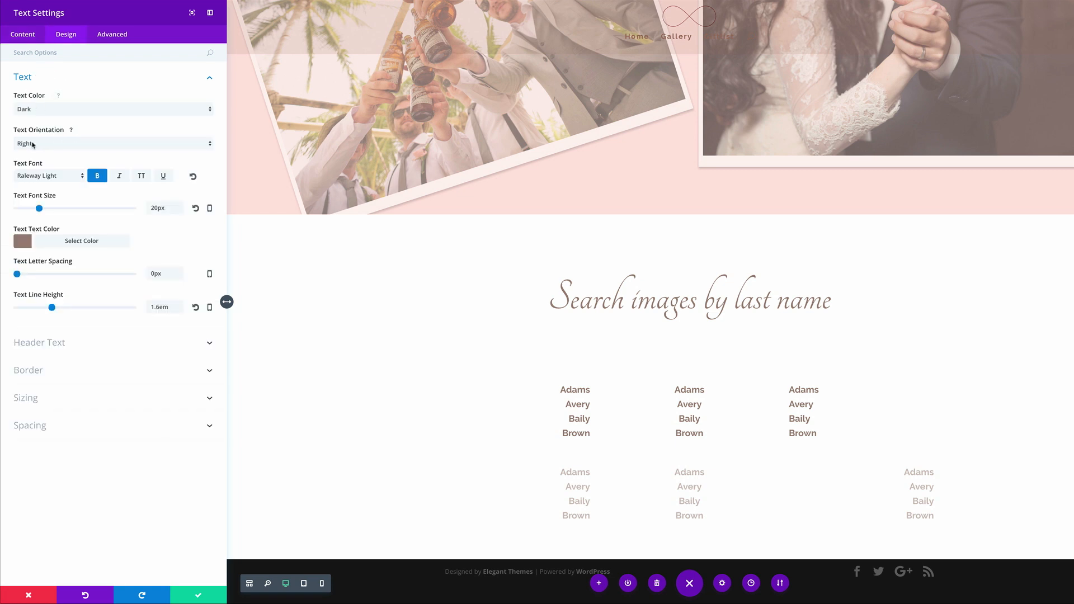
pyautogui.click(32, 144)
pyautogui.click(34, 124)
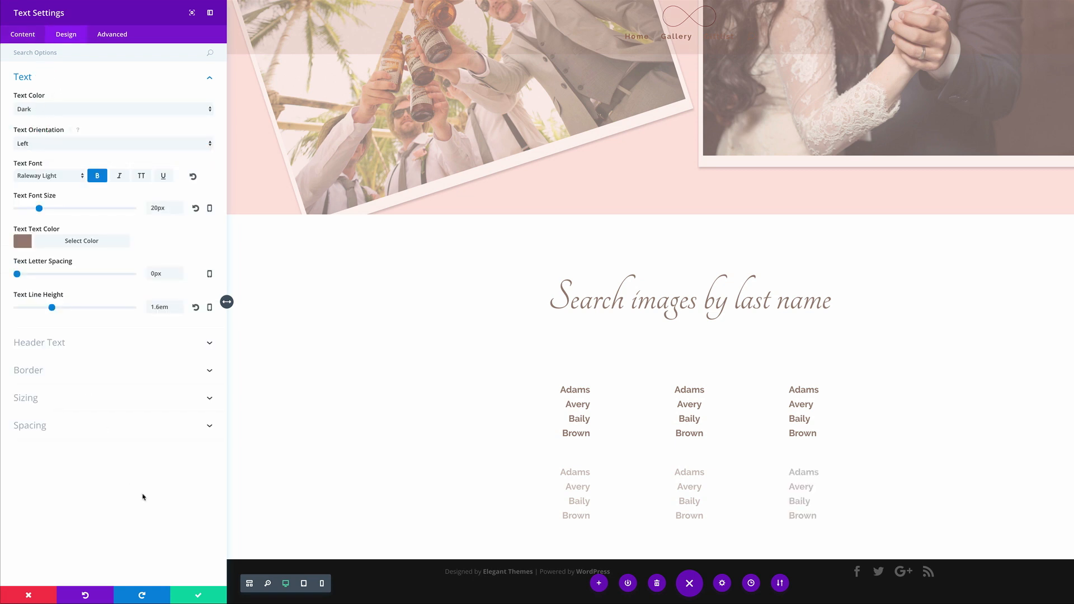
pyautogui.click(194, 596)
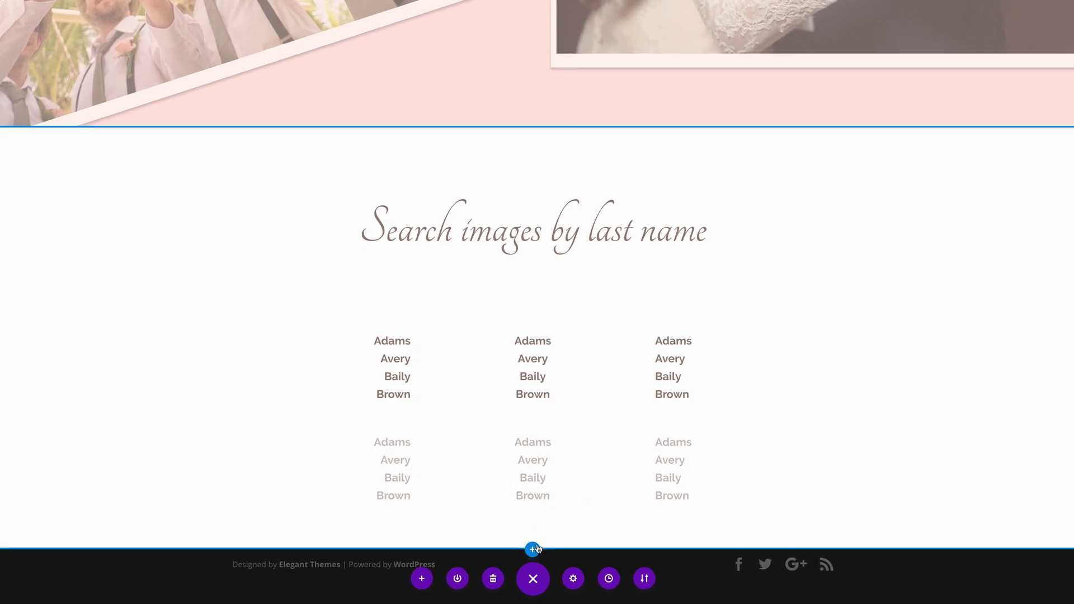
# Step: Add a regular section below the name lists with a one-third and two-thirds column row, leaving its modules empty
pyautogui.click(533, 550)
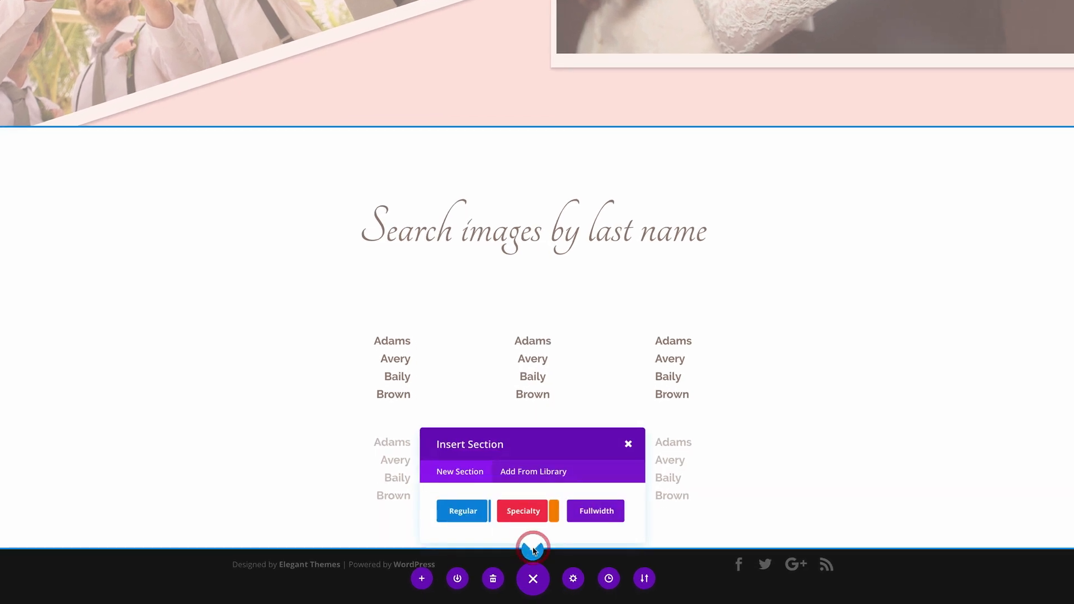
pyautogui.click(465, 511)
pyautogui.scroll(-2, 876, 450)
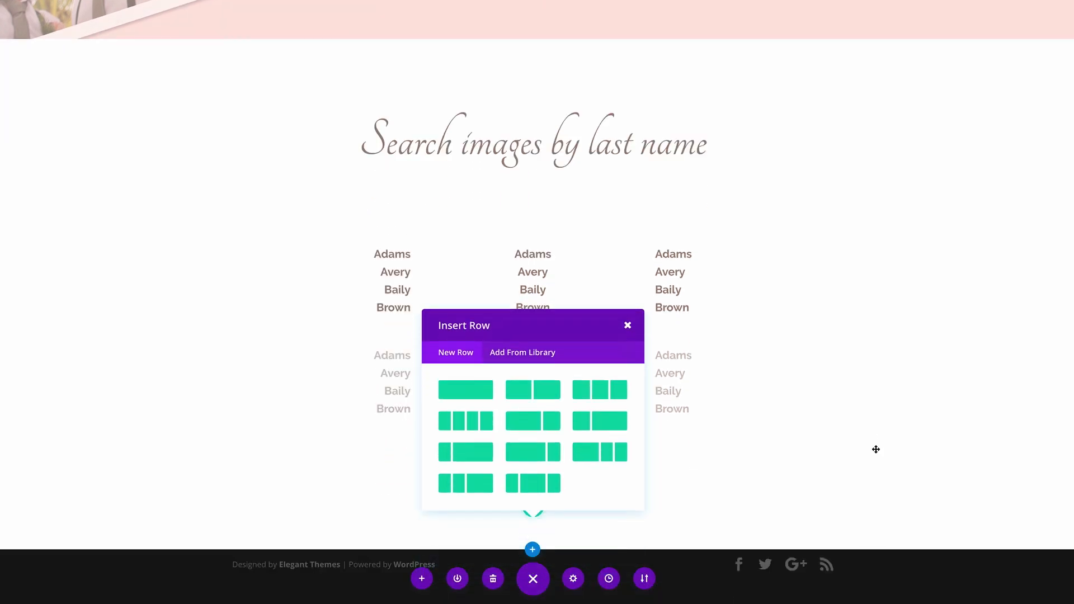
pyautogui.click(599, 412)
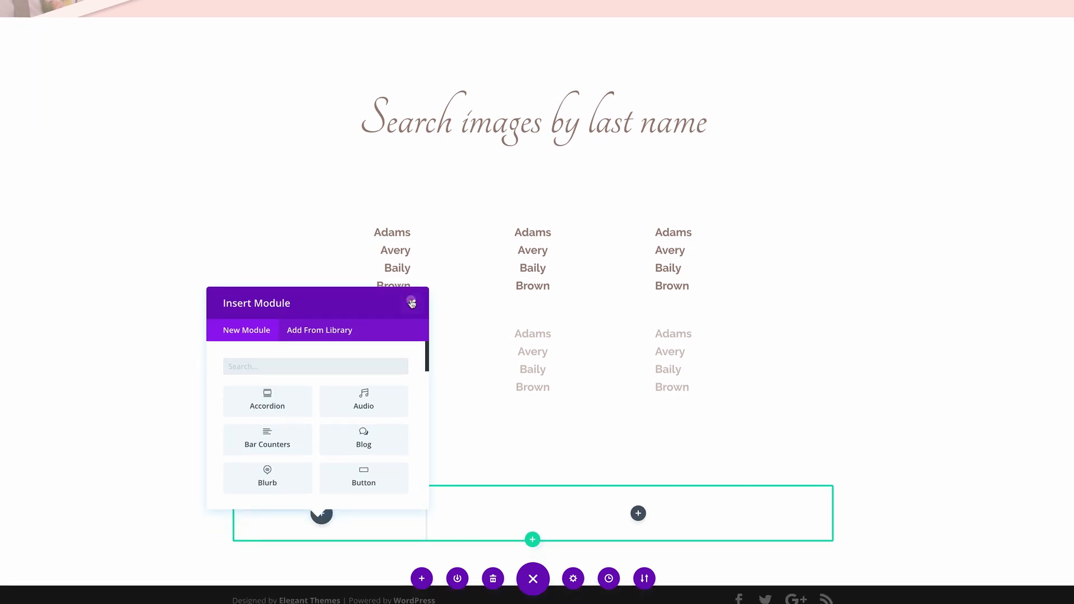
pyautogui.click(411, 303)
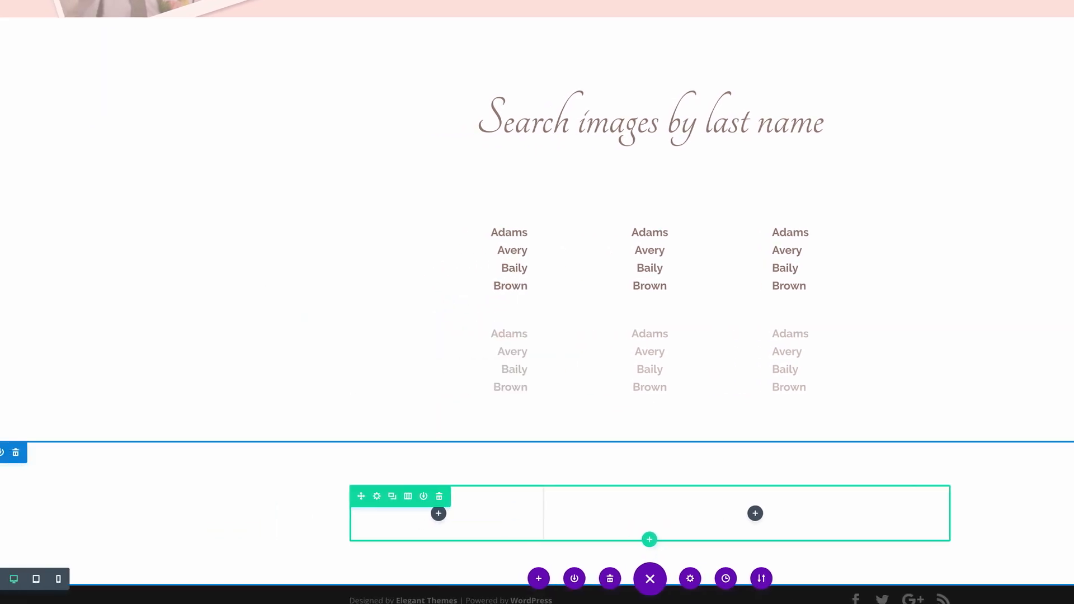
# Step: Set the new section's background color to #fae4de and save the section settings
pyautogui.click(27, 453)
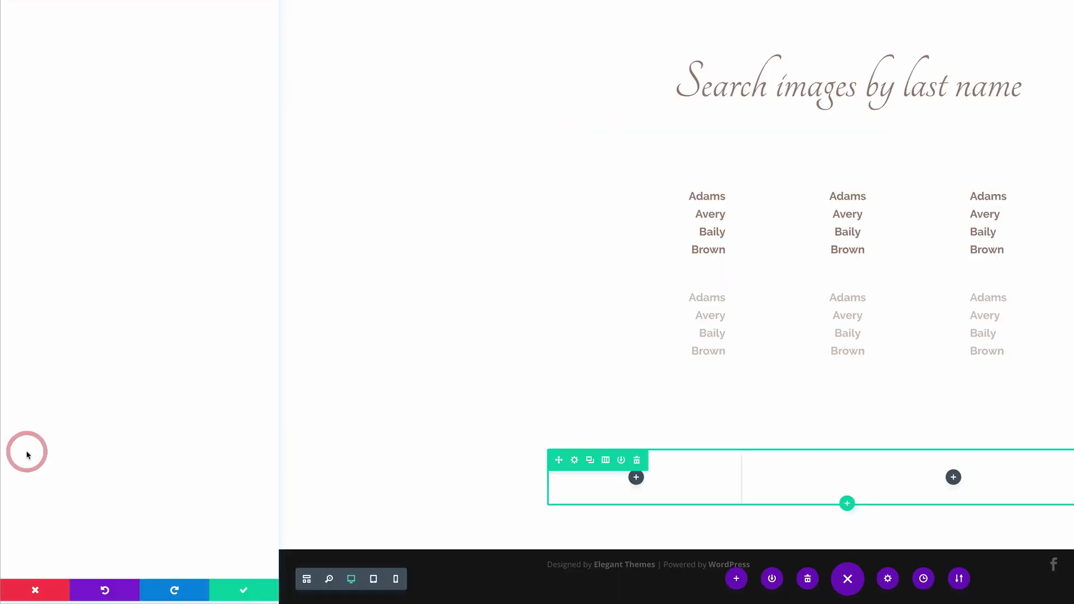
pyautogui.click(65, 78)
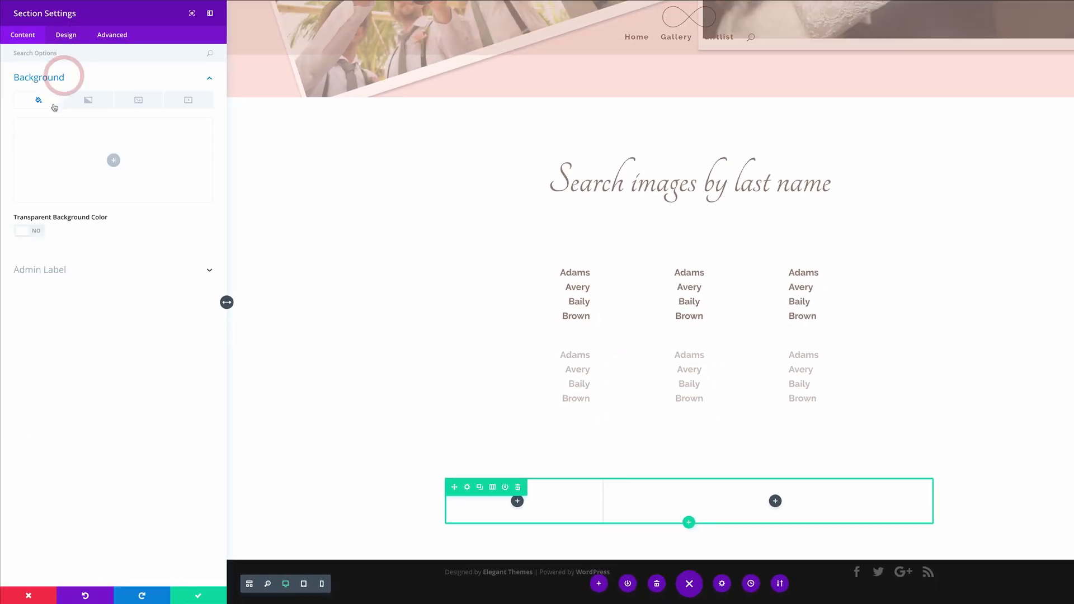
pyautogui.click(112, 161)
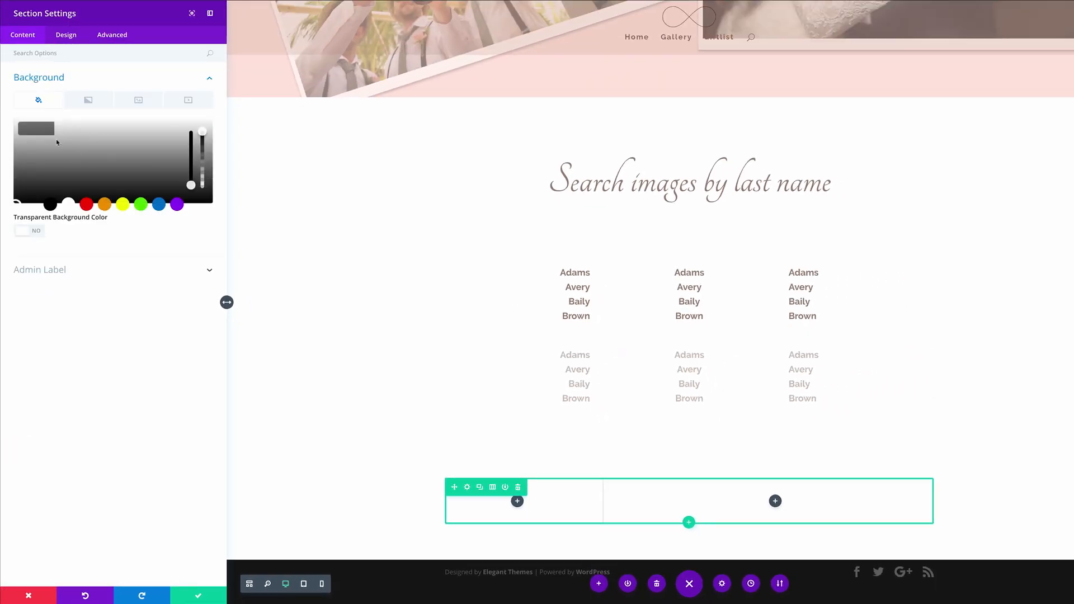
pyautogui.click(39, 120)
pyautogui.tripleClick(49, 128)
pyautogui.write('#fae4de')
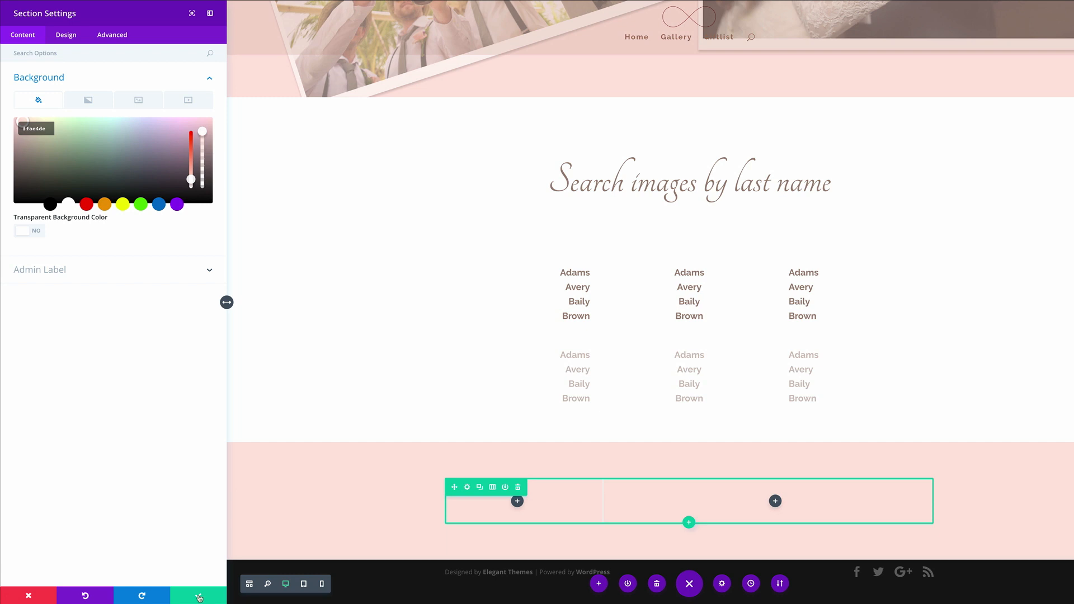
pyautogui.click(199, 597)
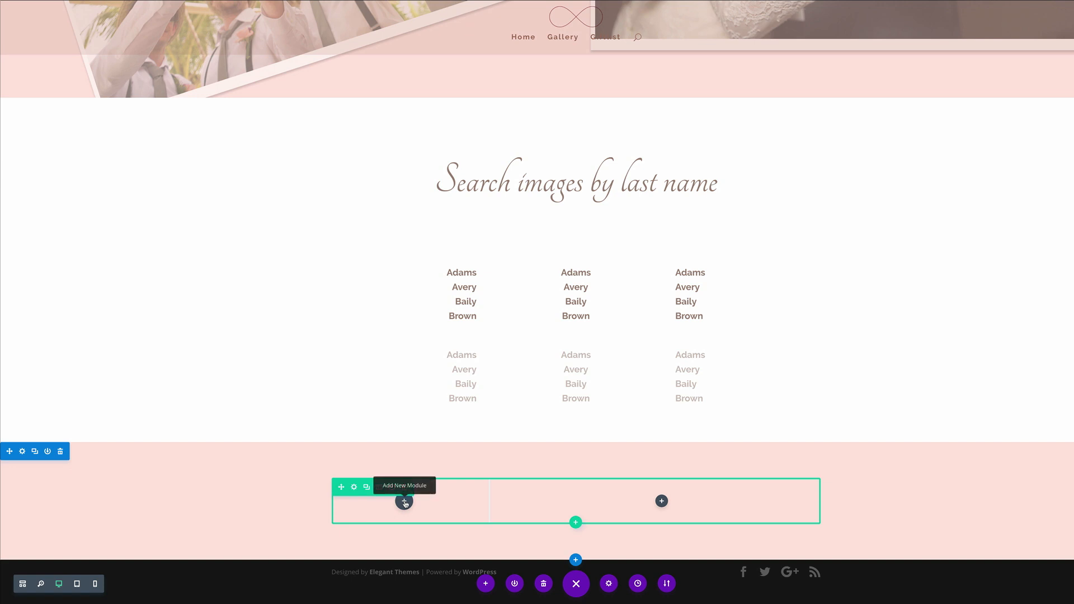
# Step: Add a text module with the guest's name in the new row's narrow column and set its font to Tangerine
pyautogui.click(404, 501)
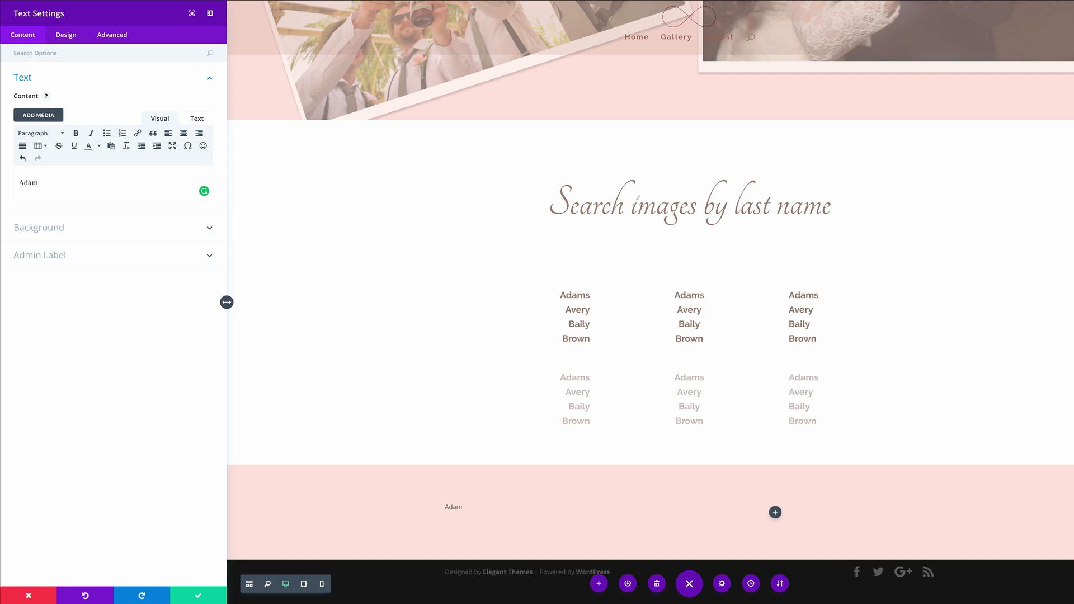
pyautogui.click(70, 36)
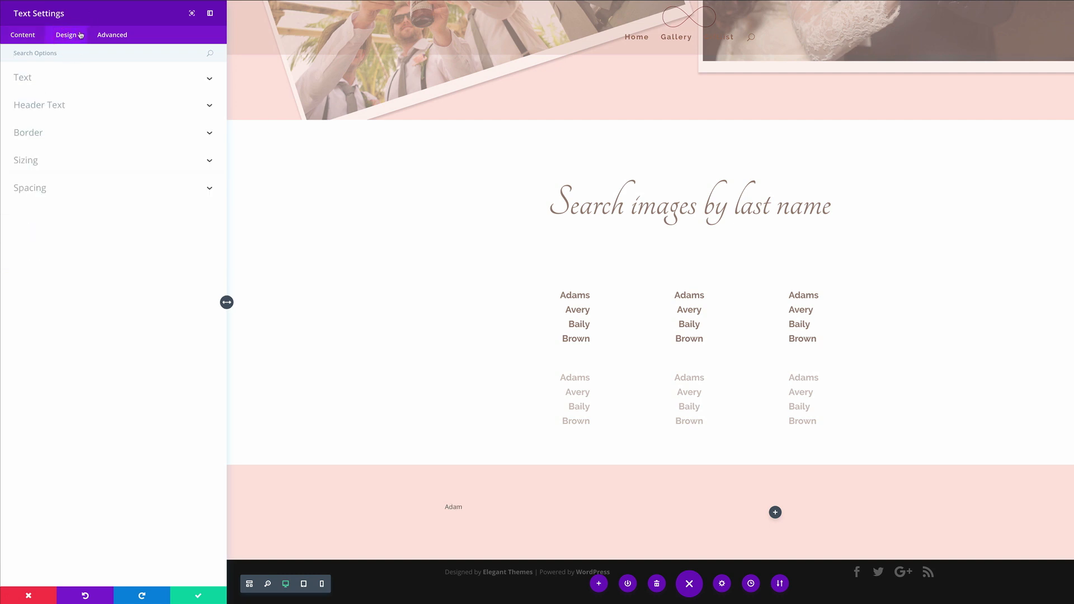
pyautogui.click(47, 79)
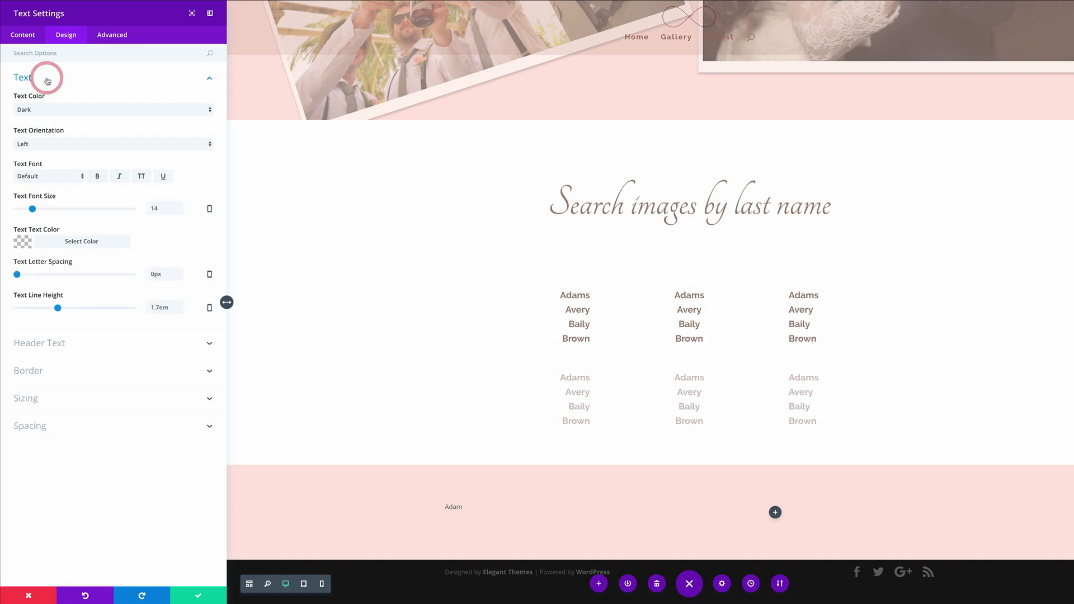
pyautogui.click(44, 178)
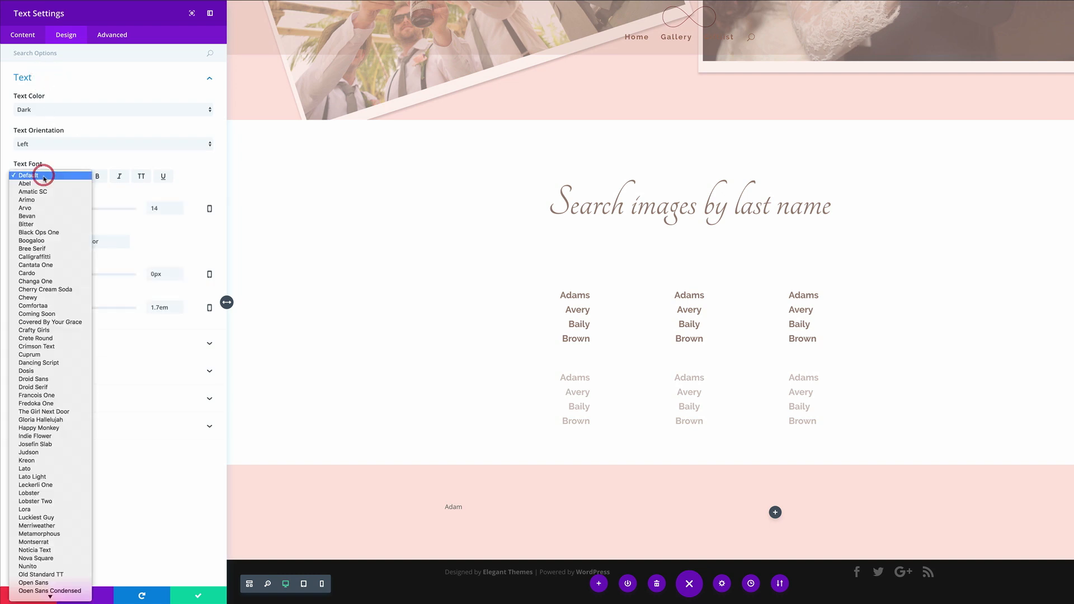
pyautogui.scroll(-5, 45, 431)
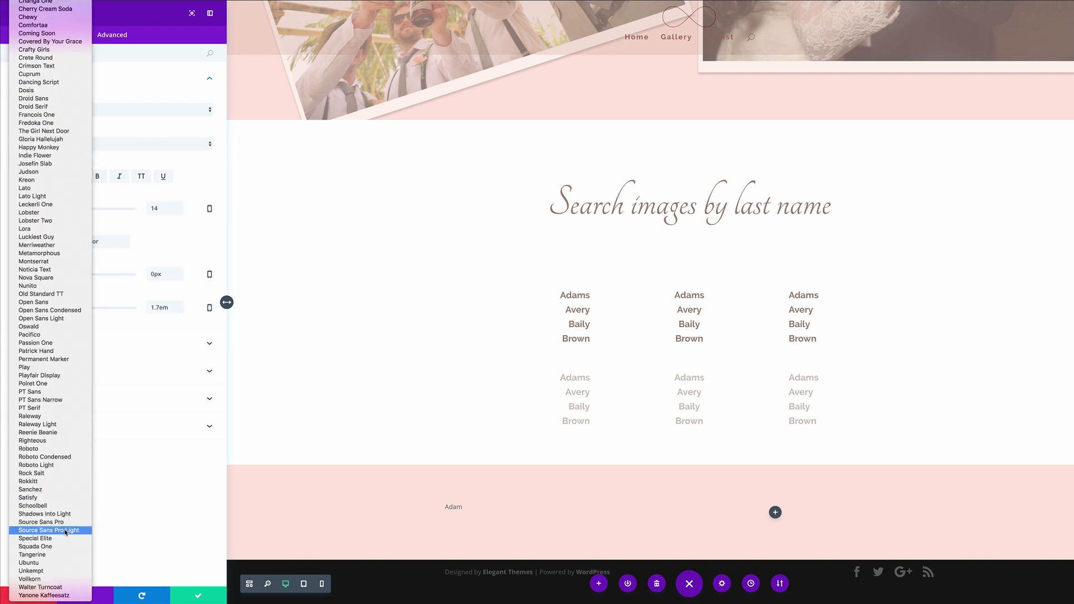
pyautogui.click(60, 554)
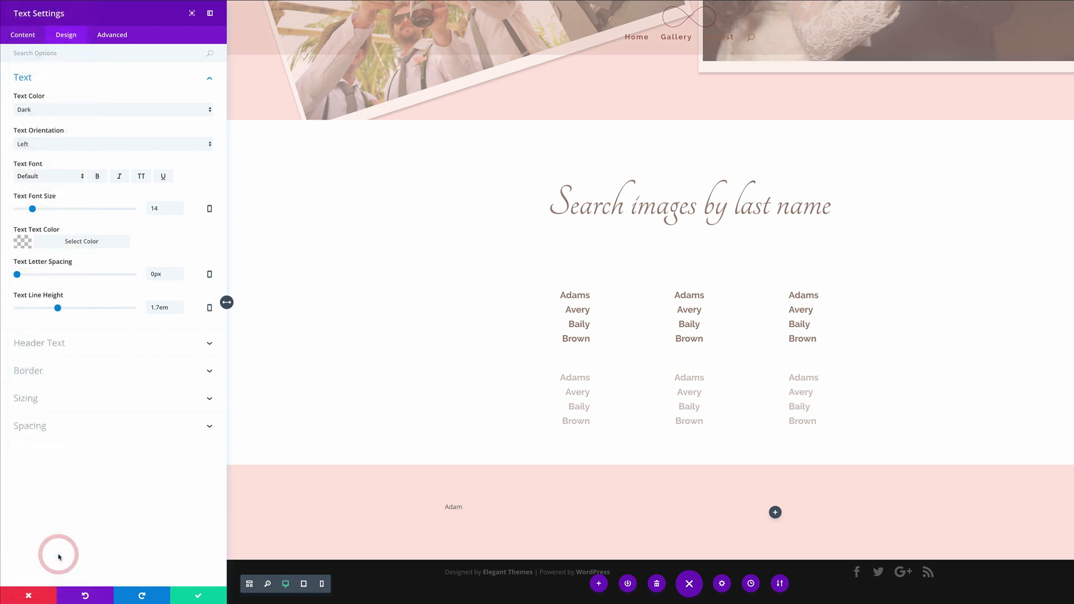
# Step: Center the name text, set its font size to 60px and line height to 1.6em, and save the module
pyautogui.click(143, 145)
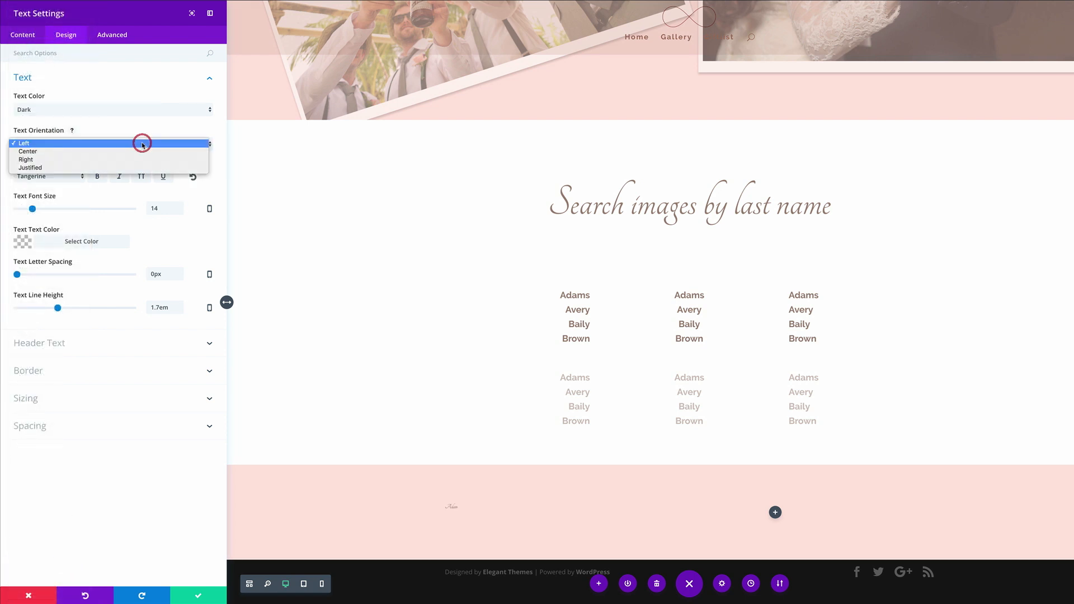
pyautogui.click(141, 152)
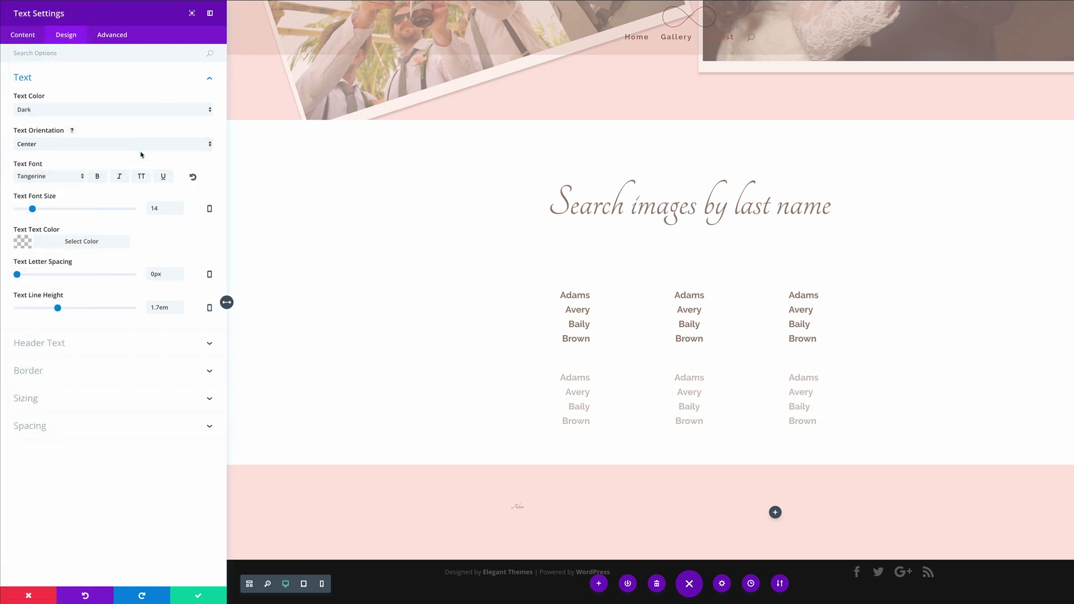
pyautogui.doubleClick(165, 208)
pyautogui.moveTo(100, 209); pyautogui.dragTo(87, 217)
pyautogui.moveTo(57, 309); pyautogui.dragTo(54, 311)
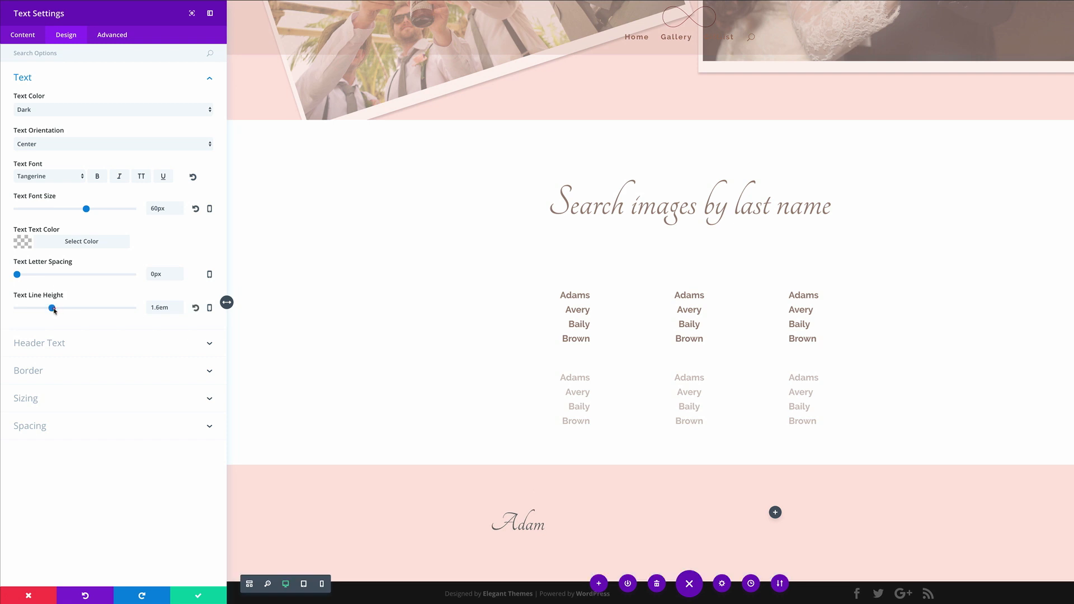
pyautogui.click(200, 597)
# Step: Give the row containing the name heading custom top and bottom margins of 5%, and clear the settings search
pyautogui.scroll(-5, 439, 329)
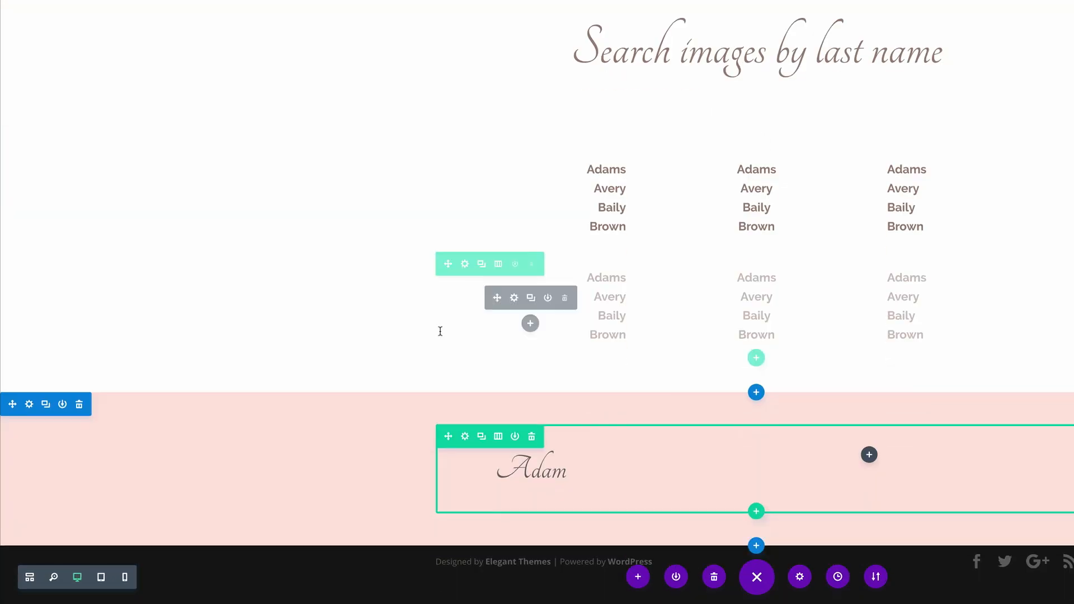
pyautogui.click(464, 436)
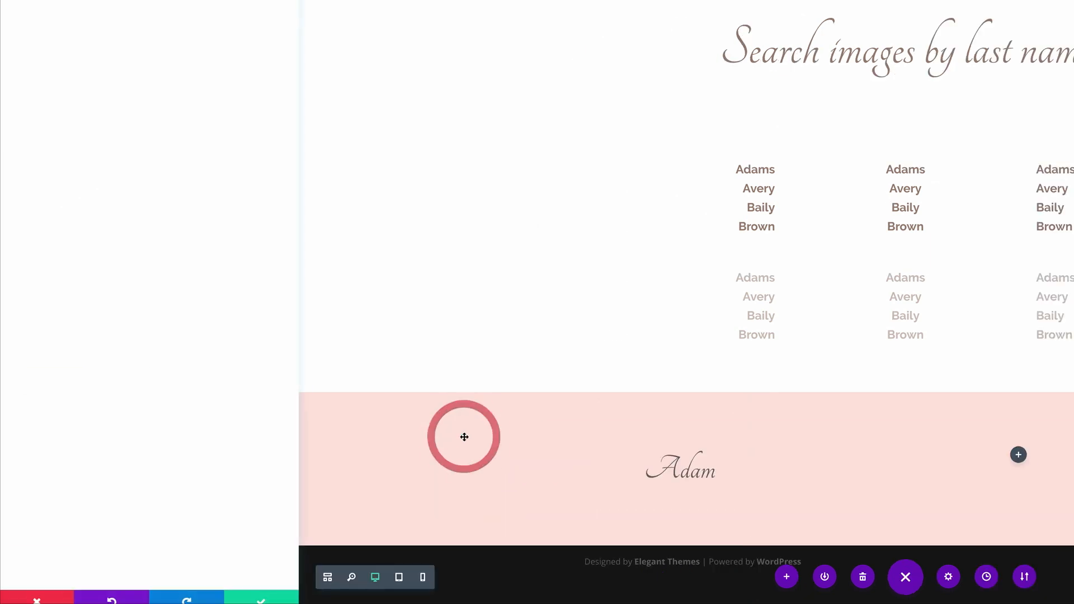
pyautogui.click(121, 79)
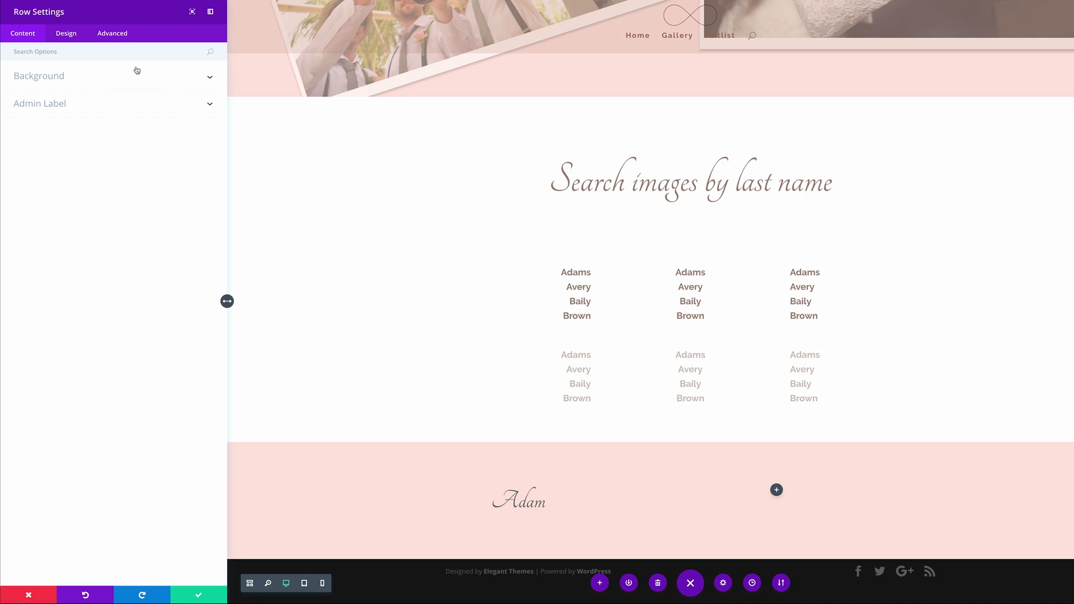
pyautogui.click(114, 56)
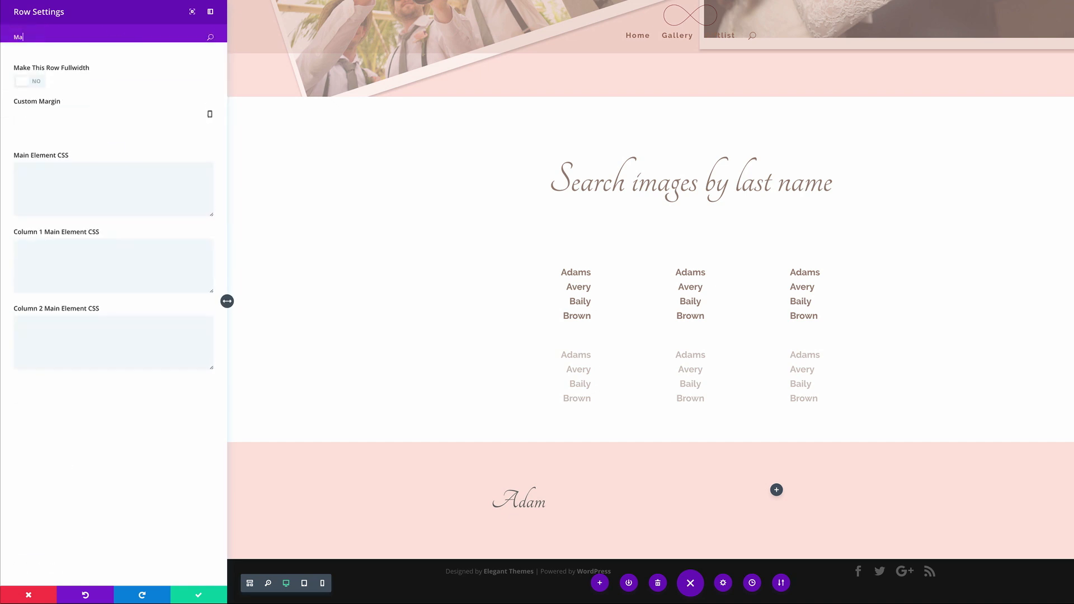
pyautogui.write('Mar')
pyautogui.click(43, 70)
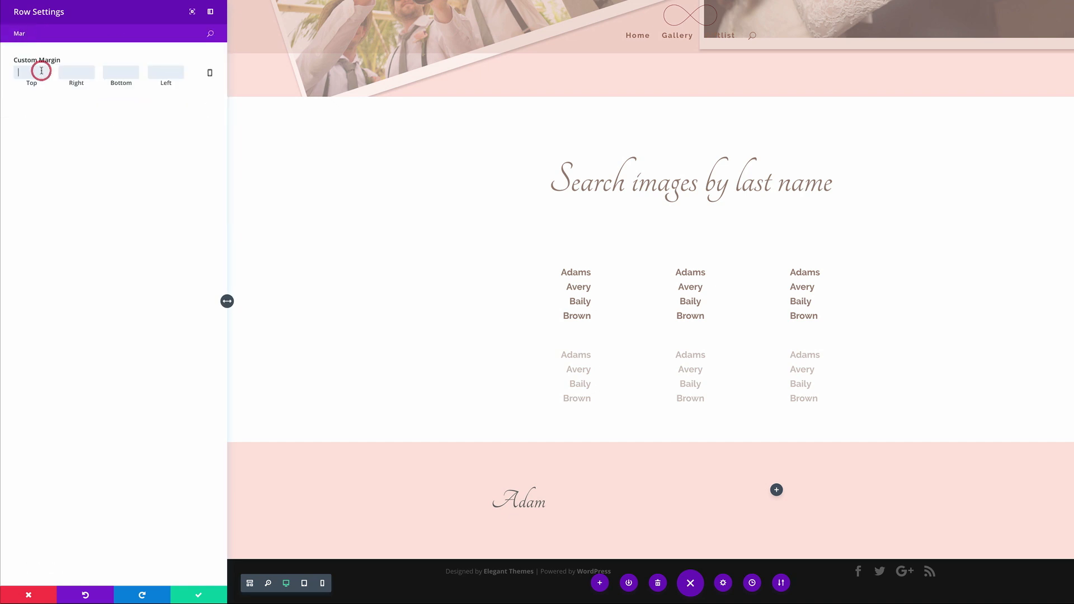
pyautogui.write('5%')
pyautogui.click(121, 80)
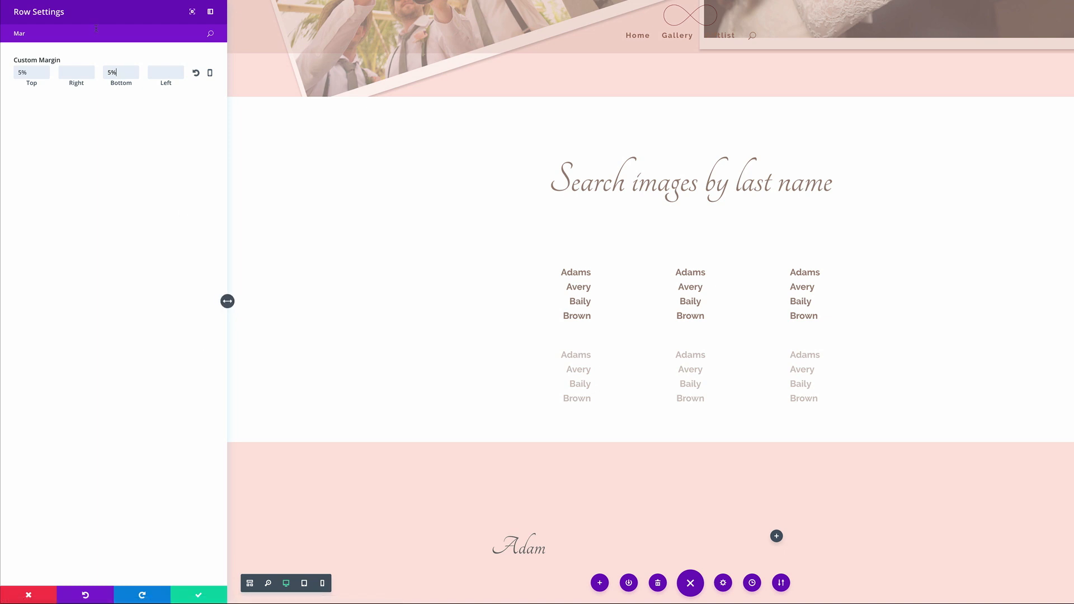
pyautogui.doubleClick(92, 33)
pyautogui.press('BackSpace')
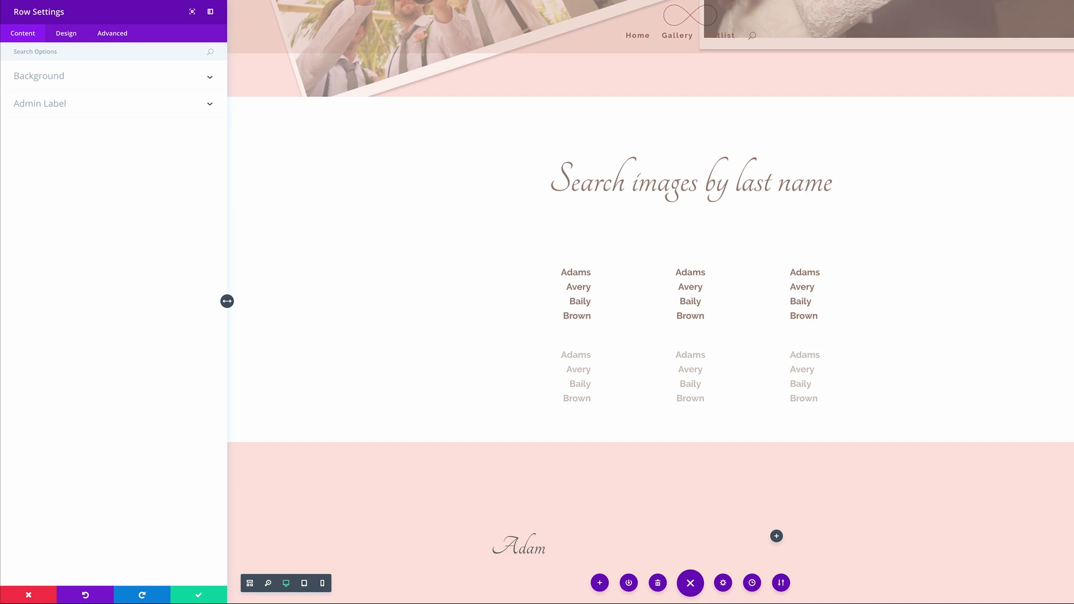
# Step: Set the custom width of the row containing the name heading to 60% and save the row settings
pyautogui.write('Wid')
pyautogui.doubleClick(185, 110)
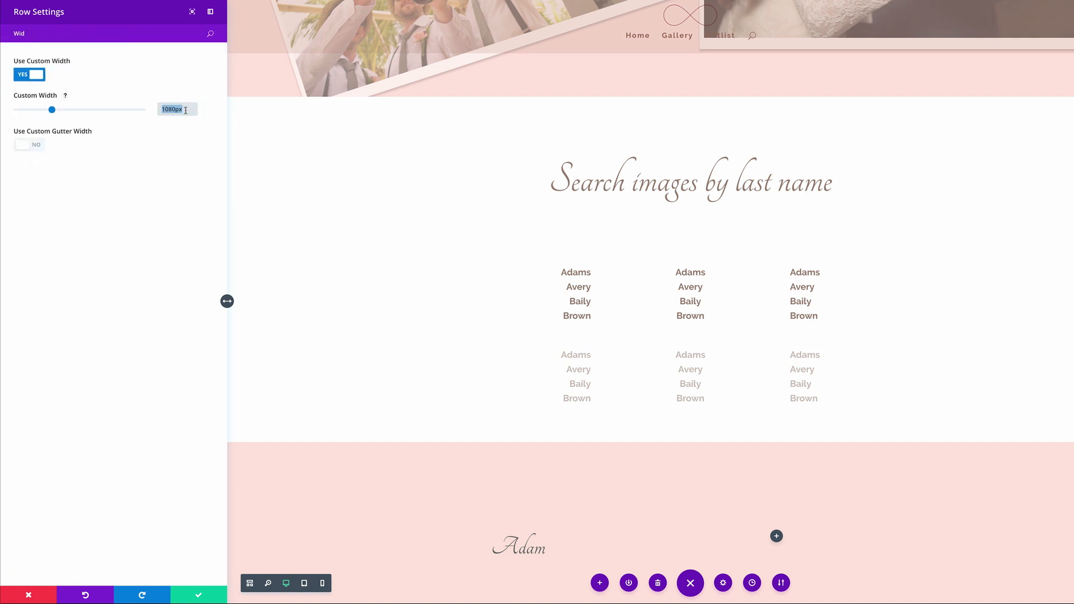
pyautogui.write('60')
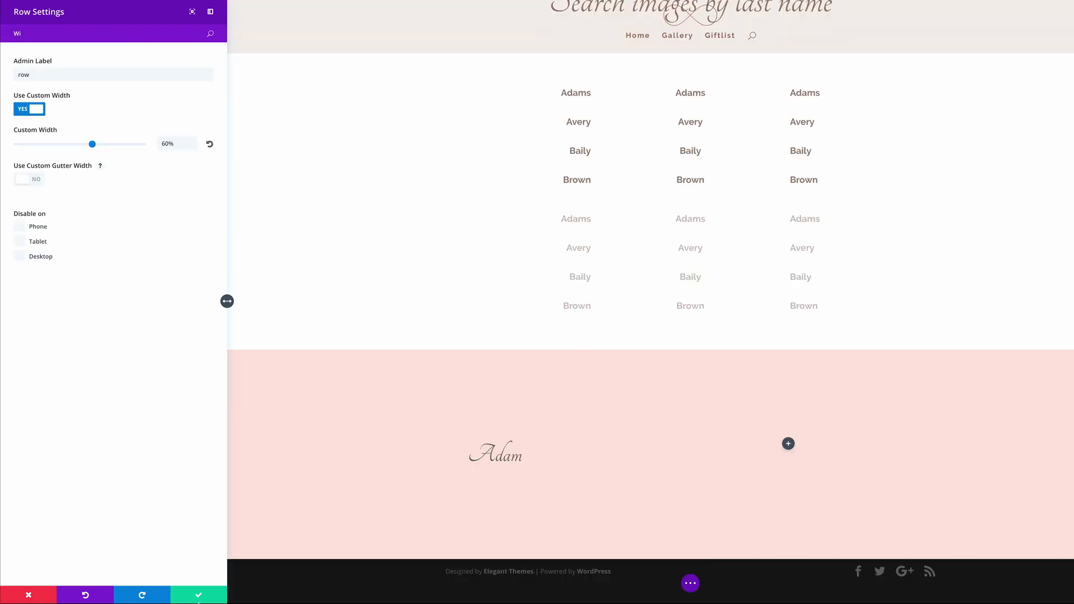
pyautogui.click(200, 598)
pyautogui.scroll(-4, 307, 439)
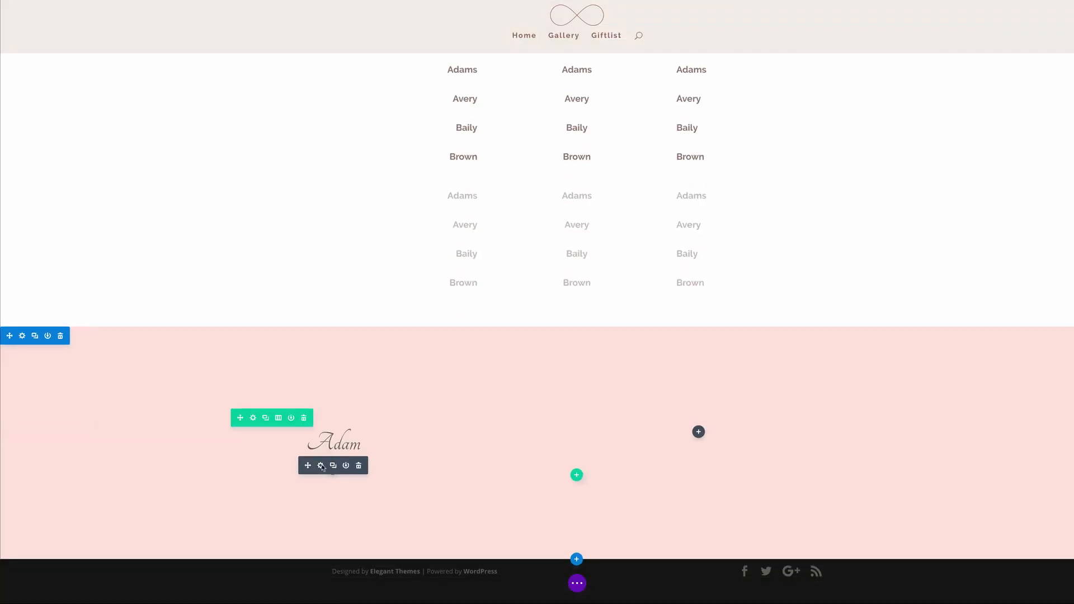
# Step: Give the text module with the guest's name a custom top margin of 20%
pyautogui.click(321, 466)
pyautogui.click(95, 53)
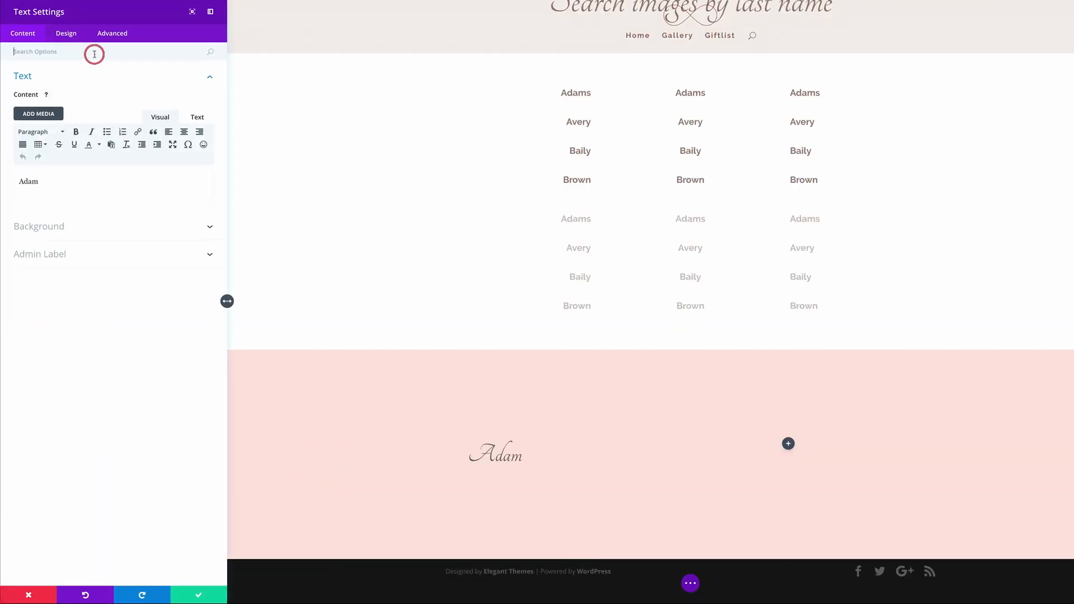
pyautogui.write('Marg')
pyautogui.press('Tab')
pyautogui.write('20px')
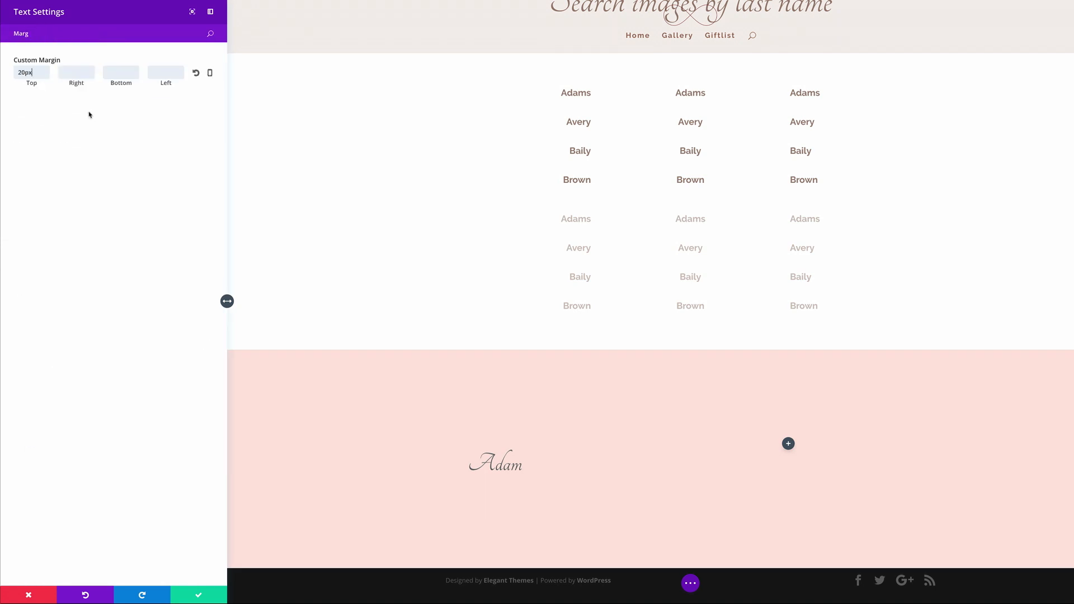
pyautogui.press('BackSpace')
pyautogui.press('BackSpace')
pyautogui.write('%')
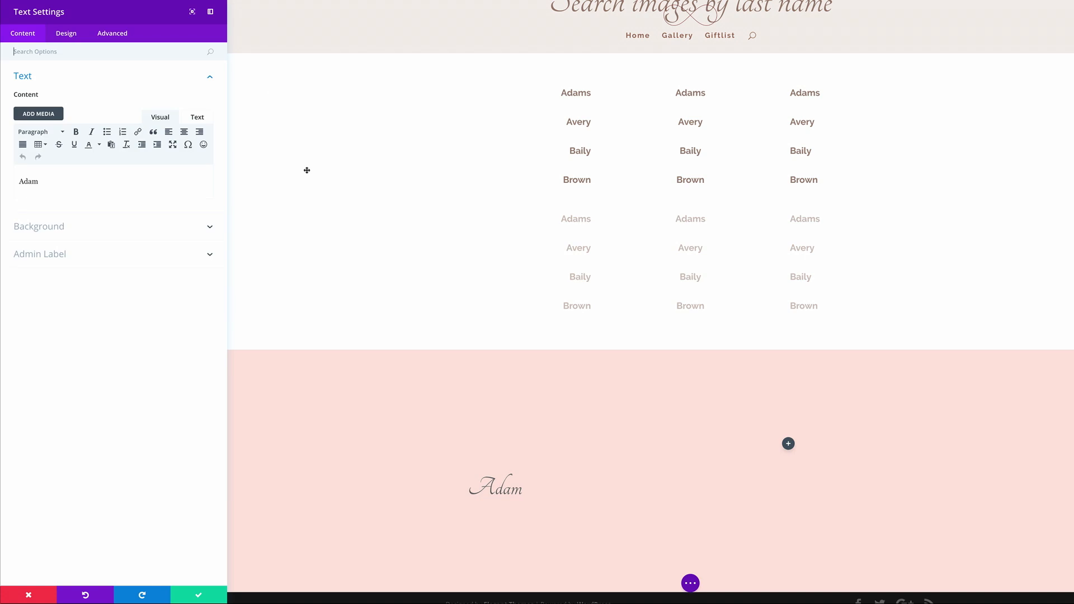
# Step: Enter the guest's lowercase last name as the name text module's CSS ID and save the module
pyautogui.click(118, 37)
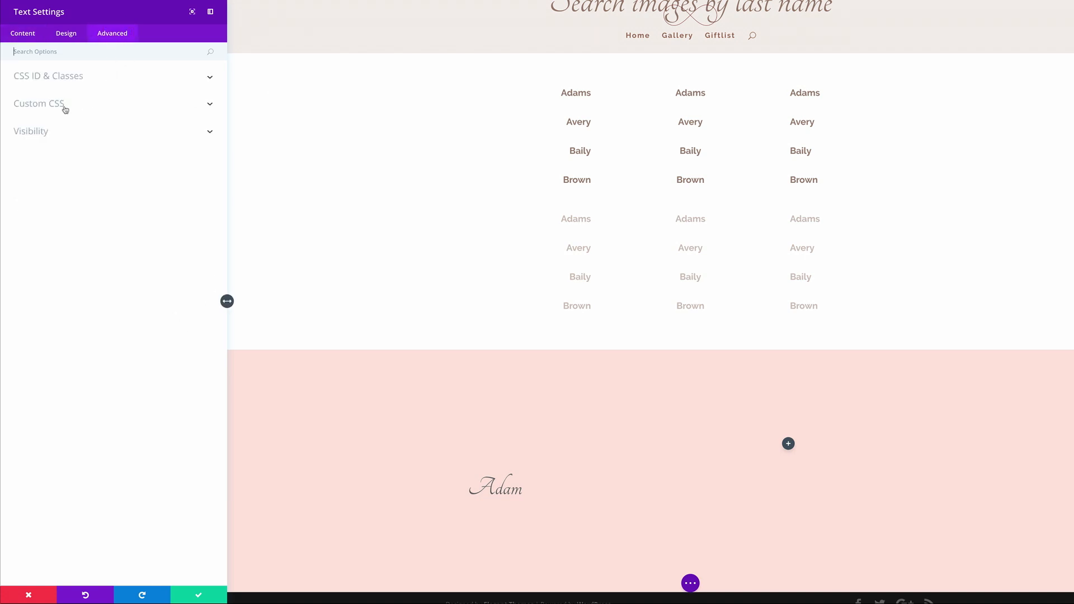
pyautogui.click(70, 78)
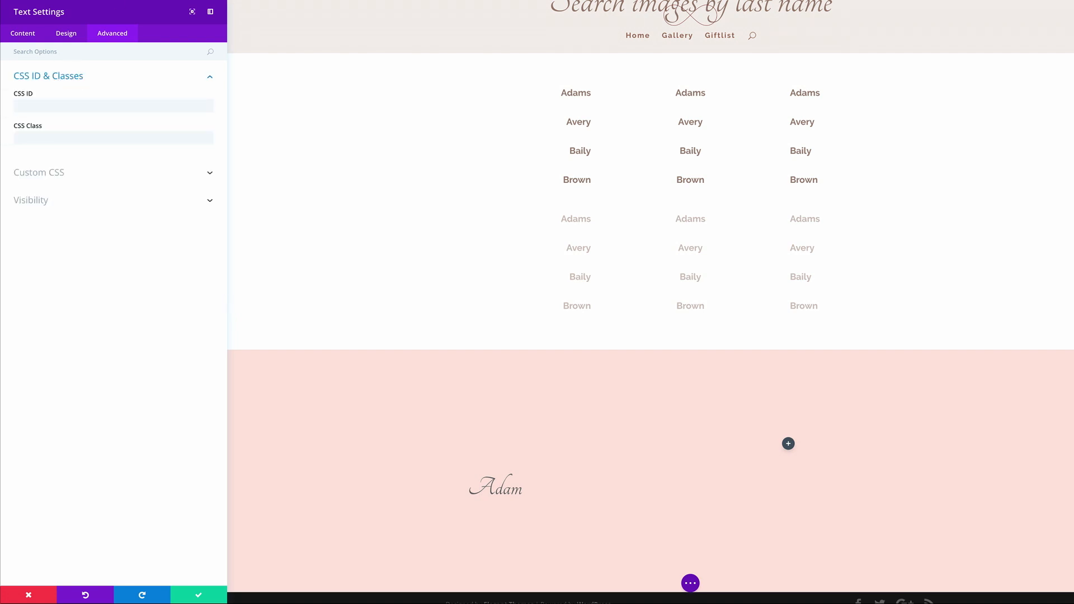
pyautogui.click(67, 105)
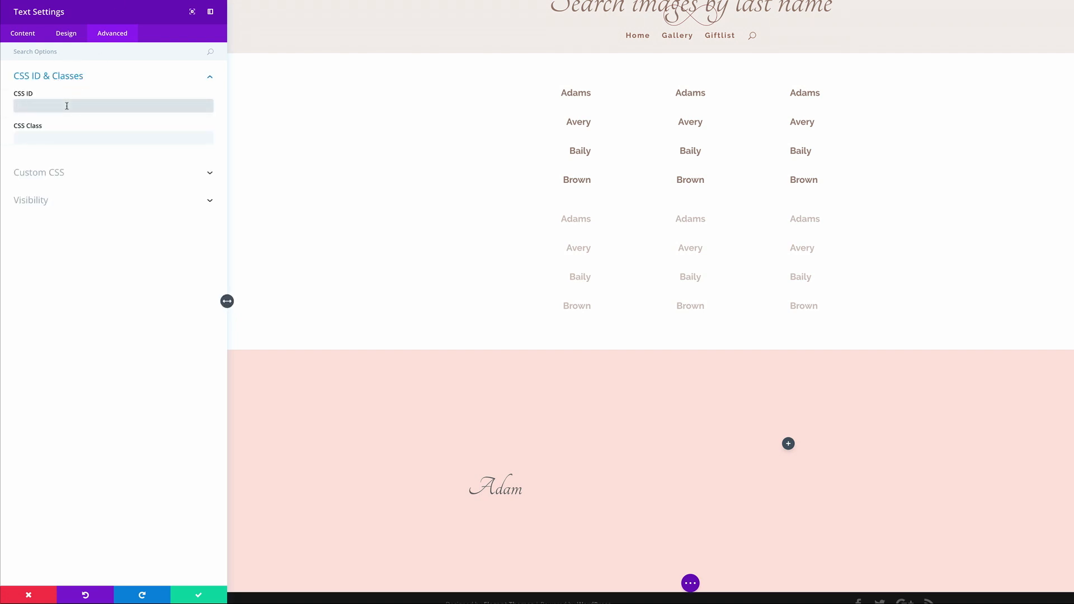
pyautogui.write('adams')
pyautogui.moveTo(39, 106); pyautogui.dragTo(18, 105)
pyautogui.click(199, 595)
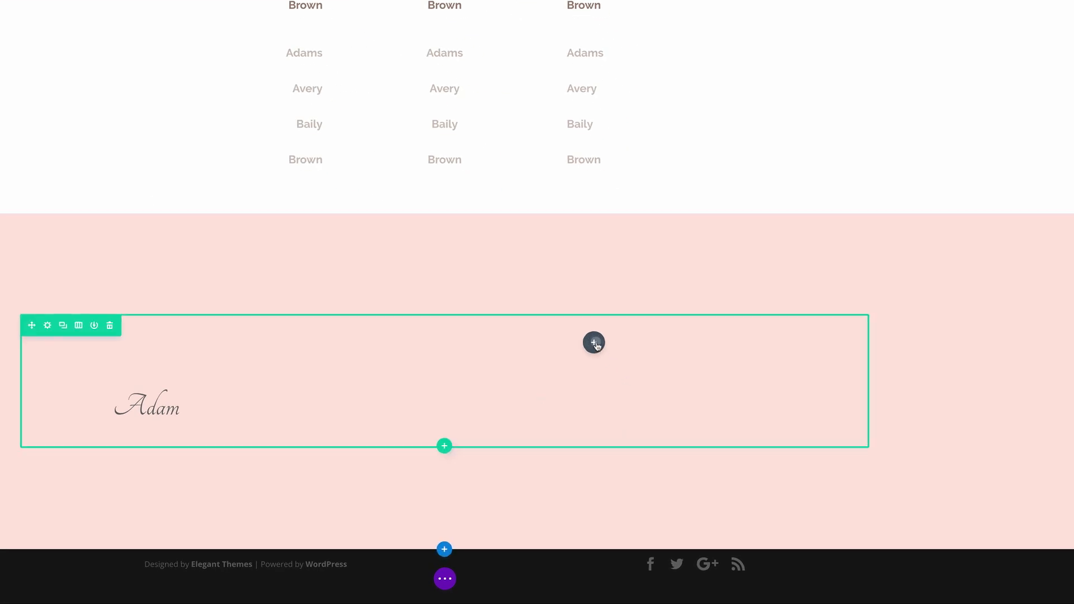
# Step: Insert a Gallery module in the empty wide column beside the guest's name and set its images number to 8
pyautogui.click(594, 341)
pyautogui.write('ga')
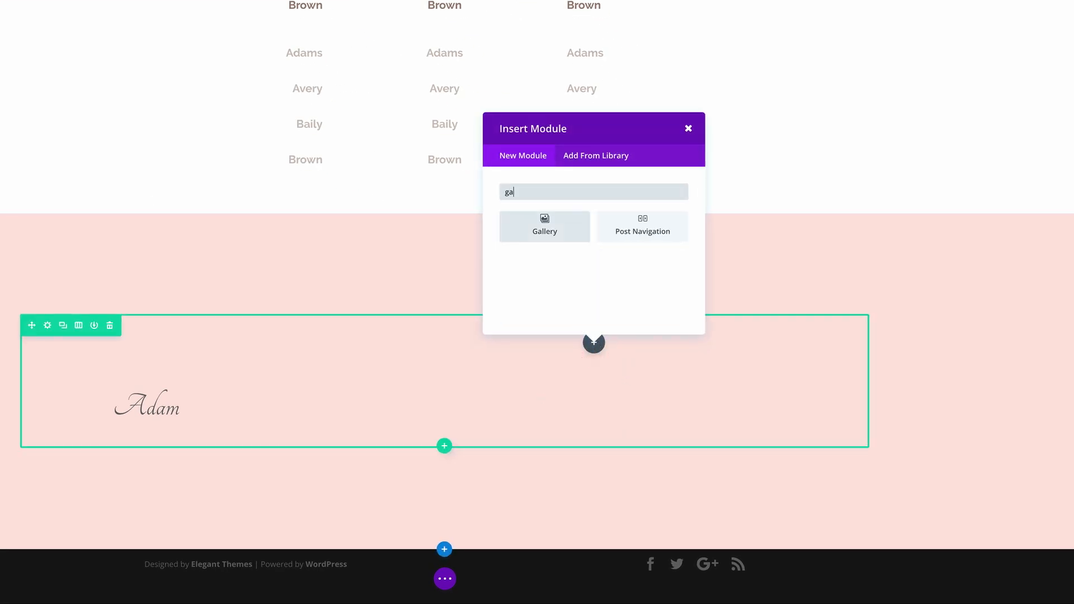
pyautogui.click(563, 225)
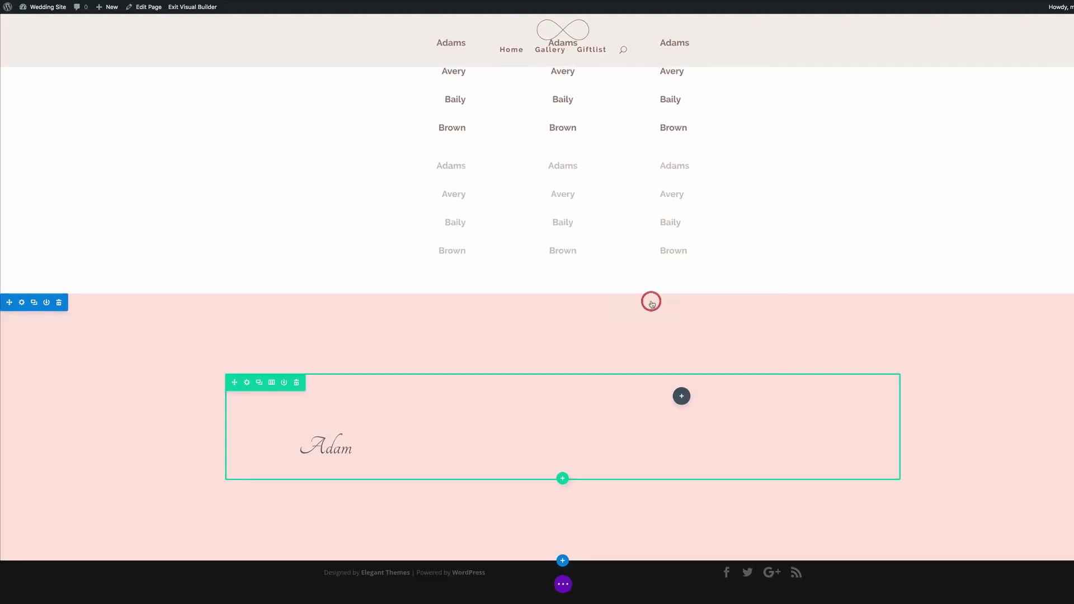
pyautogui.doubleClick(45, 152)
pyautogui.write('8')
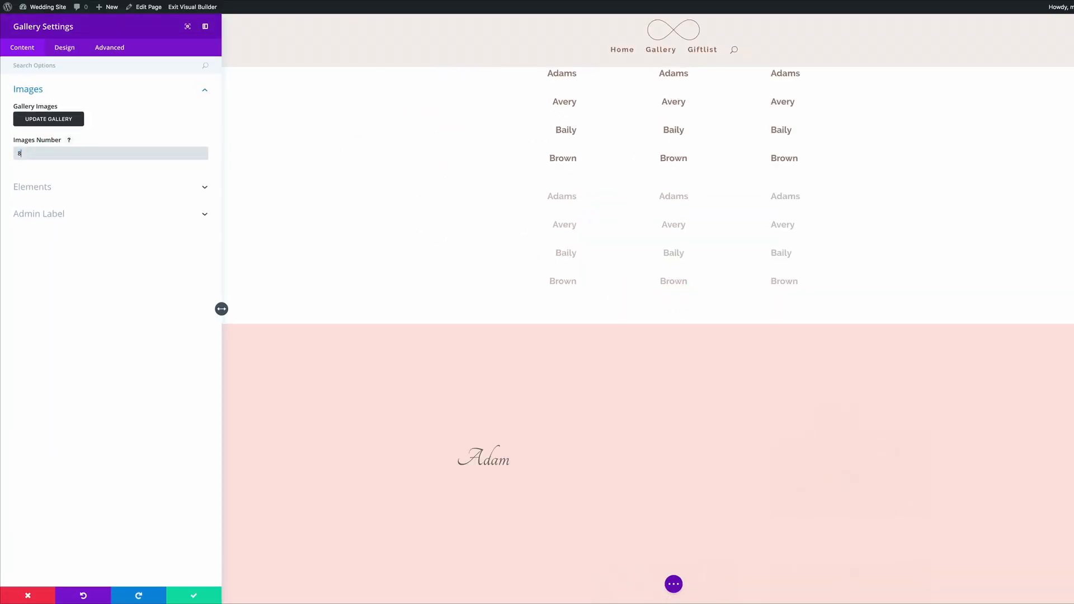
# Step: Select eight portrait and wedding photos from the media library and insert them into the gallery module
pyautogui.click(62, 122)
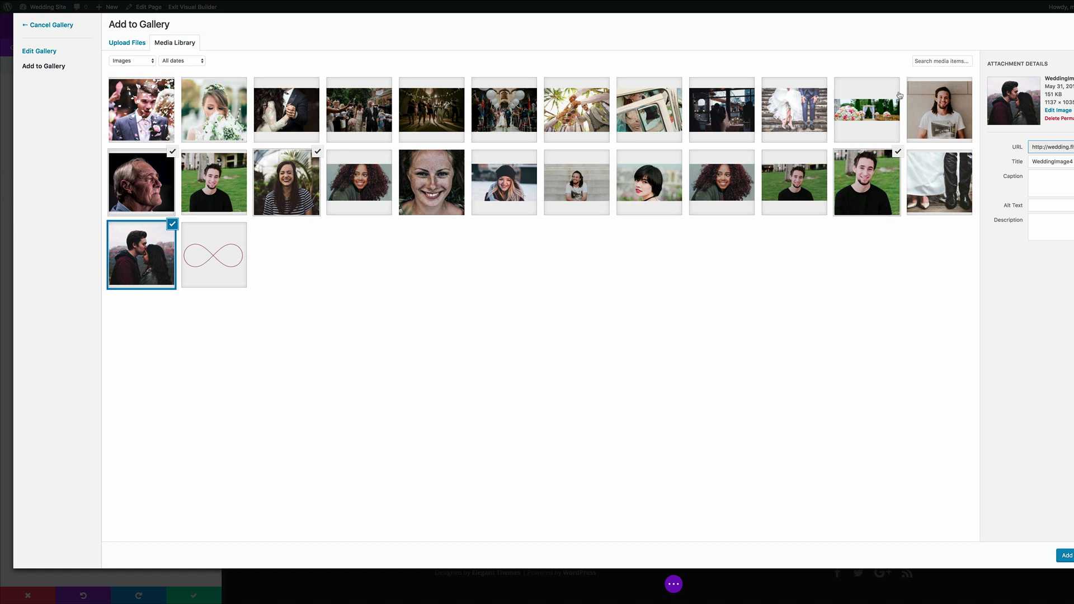
pyautogui.click(933, 102)
pyautogui.click(560, 101)
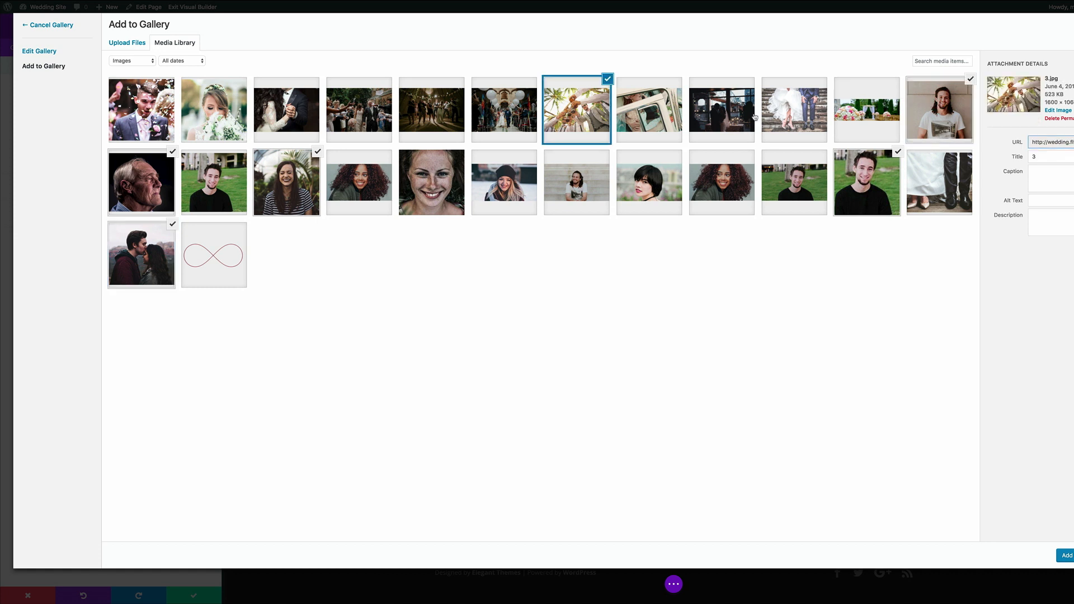
pyautogui.click(805, 118)
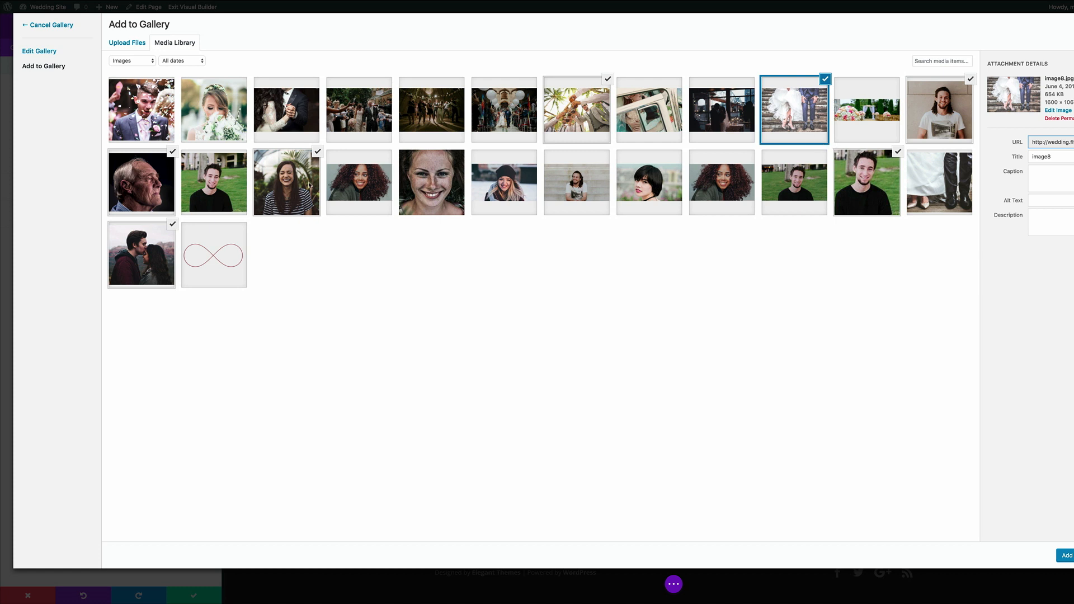
pyautogui.click(151, 102)
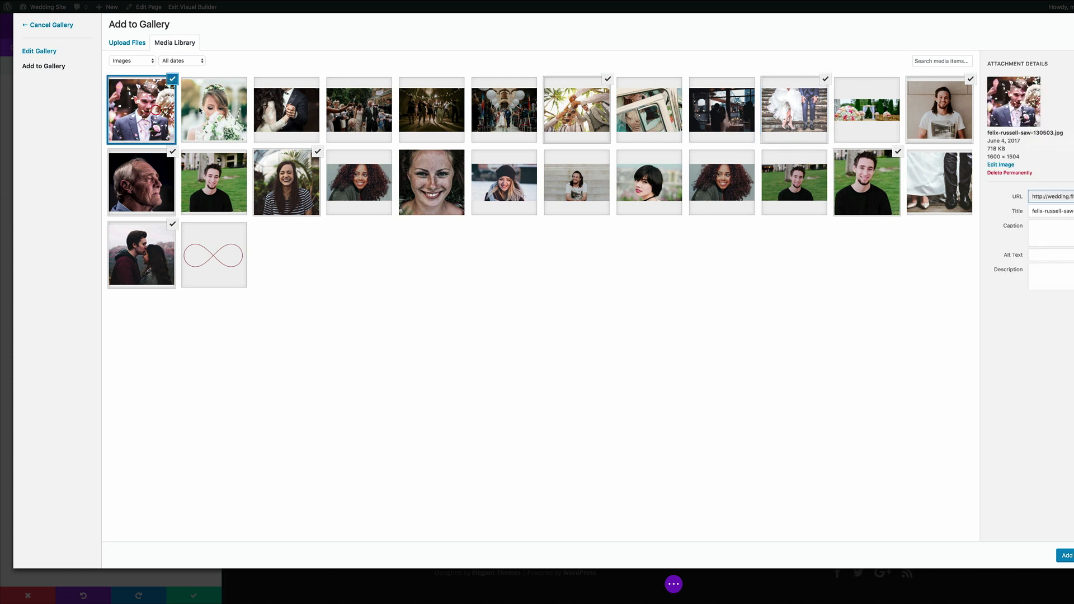
pyautogui.click(235, 122)
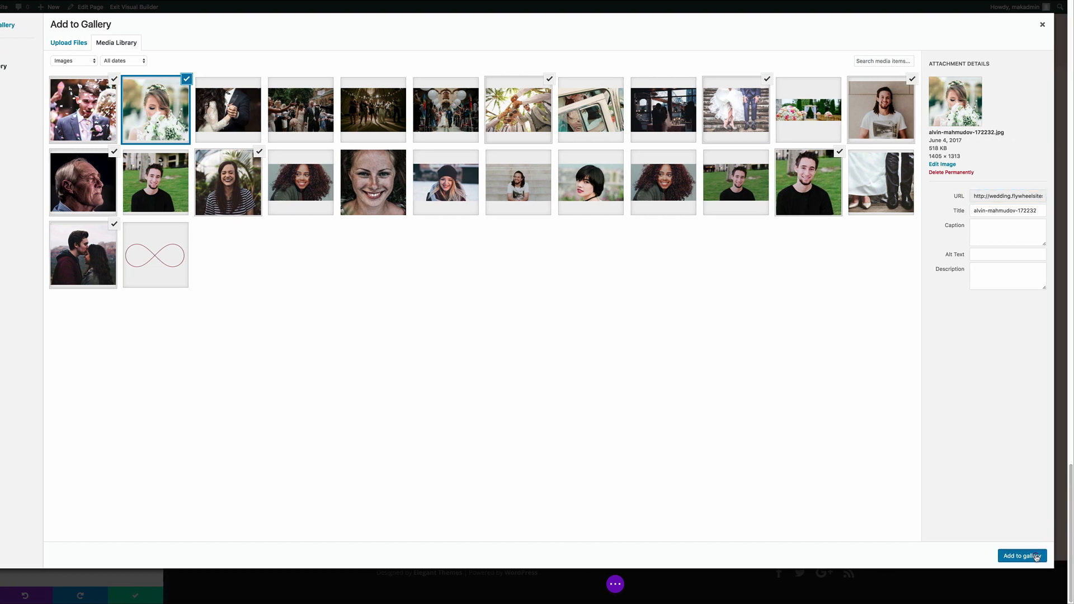
pyautogui.click(1034, 555)
pyautogui.click(1022, 556)
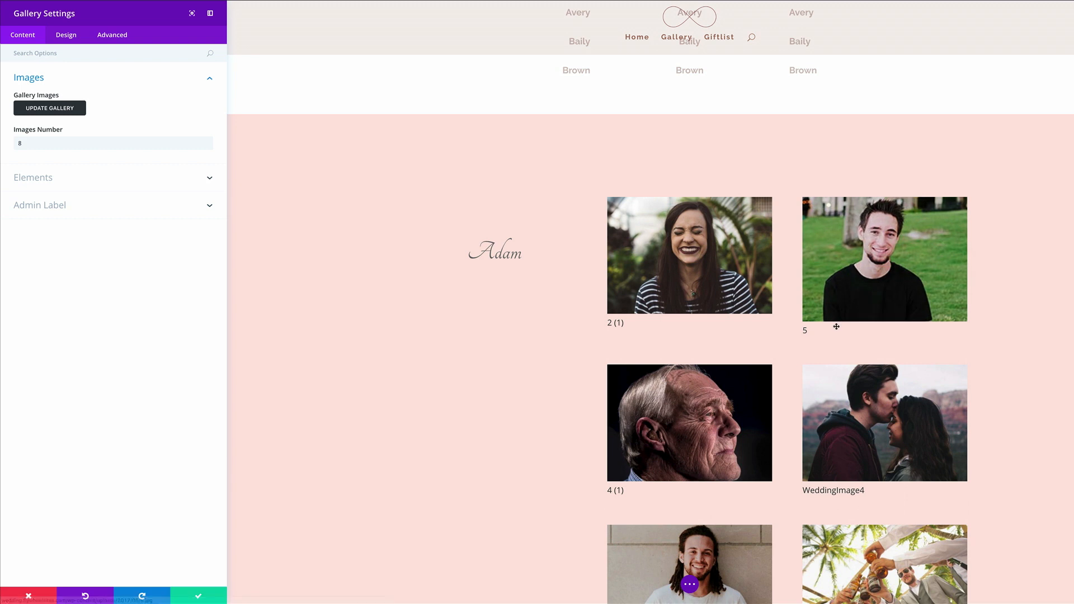
# Step: Turn off the title and caption display and the pagination of the gallery
pyautogui.click(76, 38)
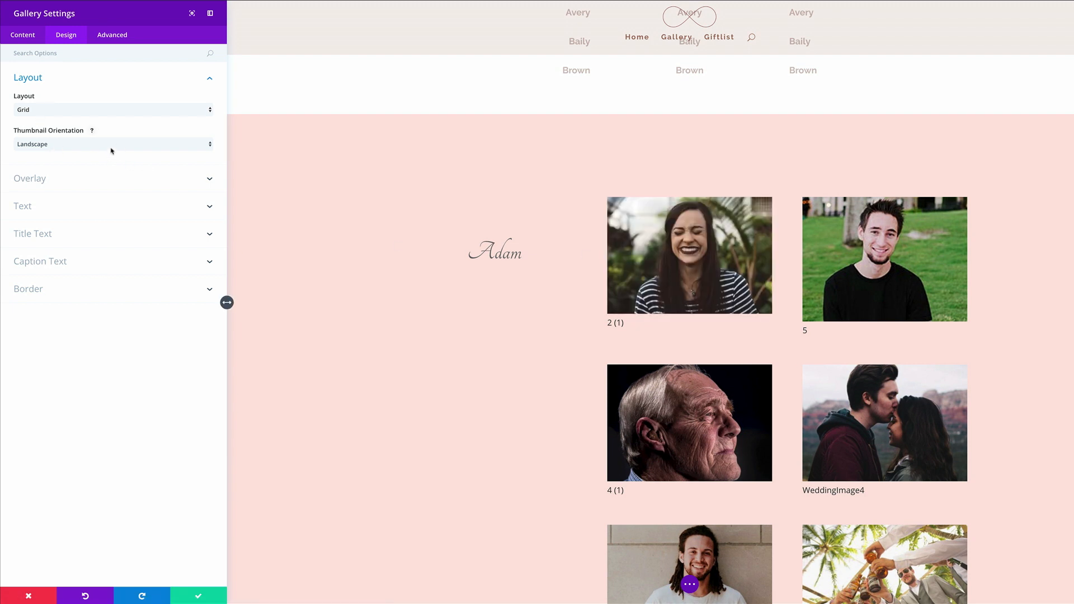
pyautogui.click(22, 35)
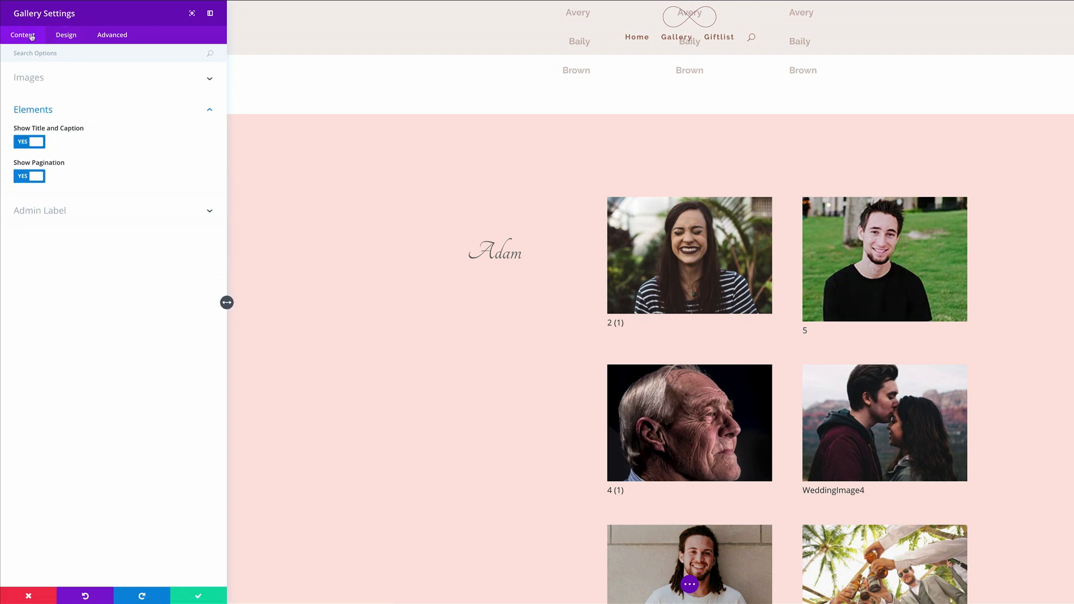
pyautogui.click(23, 143)
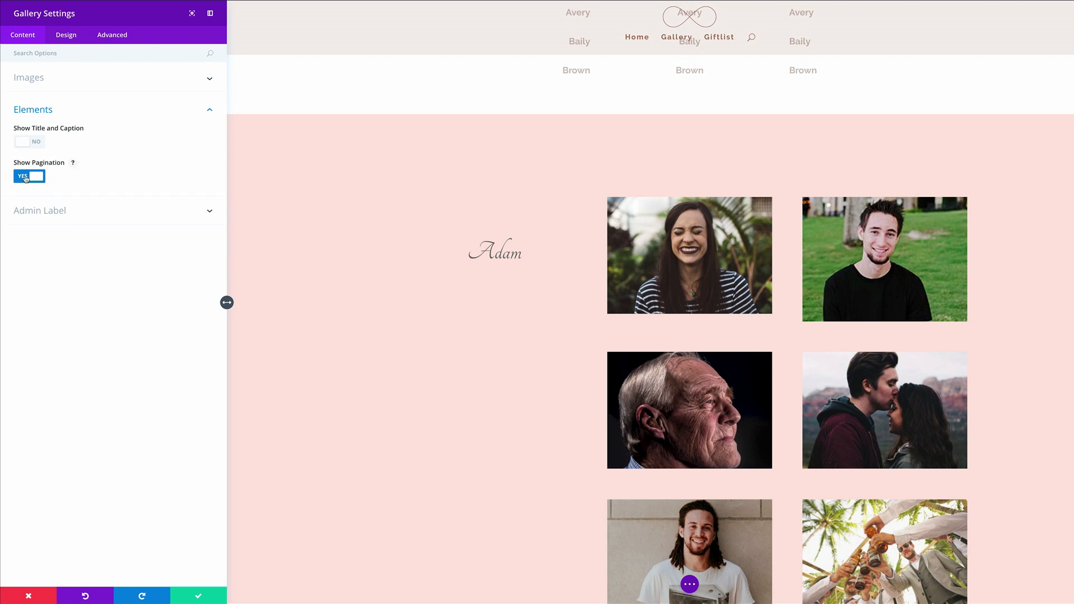
pyautogui.click(24, 177)
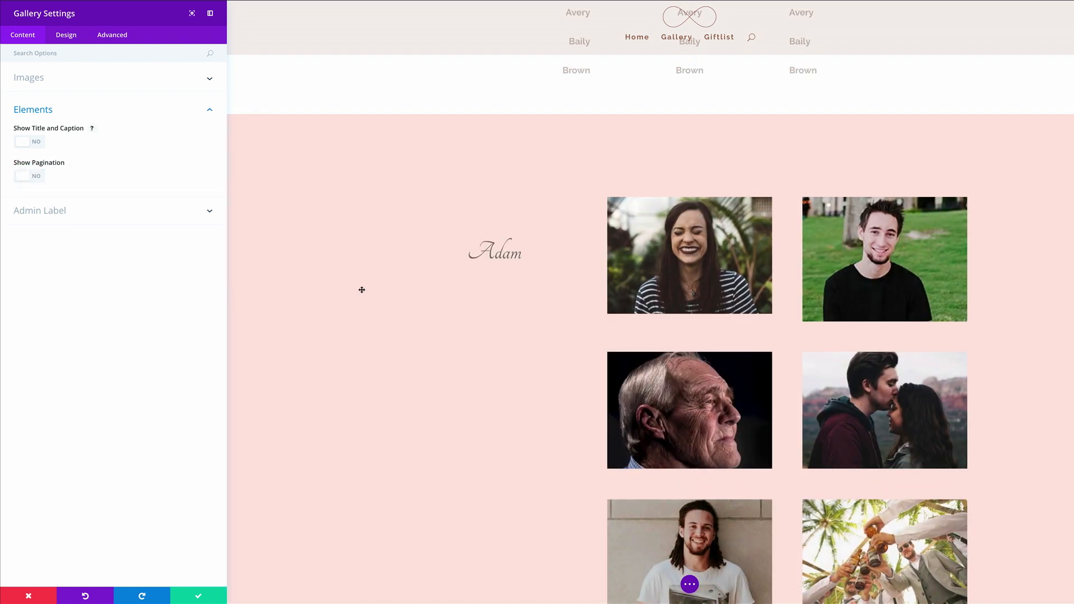
# Step: Set gallery Main Element CSS: box-shadow 0 4px 8px 0 rgba(0,0,0,0.2), 0 6px 20px 0 rgba(0,0,0,0.19); text-align center; border 5px solid #FFFFFF; column-count 2; column-gap 0px
pyautogui.click(117, 36)
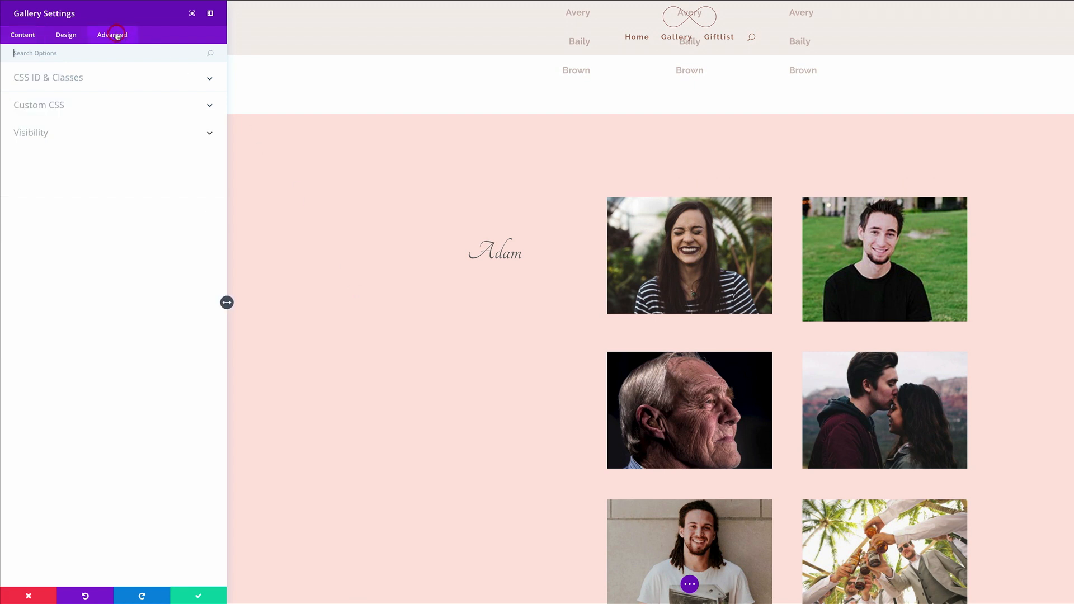
pyautogui.click(84, 108)
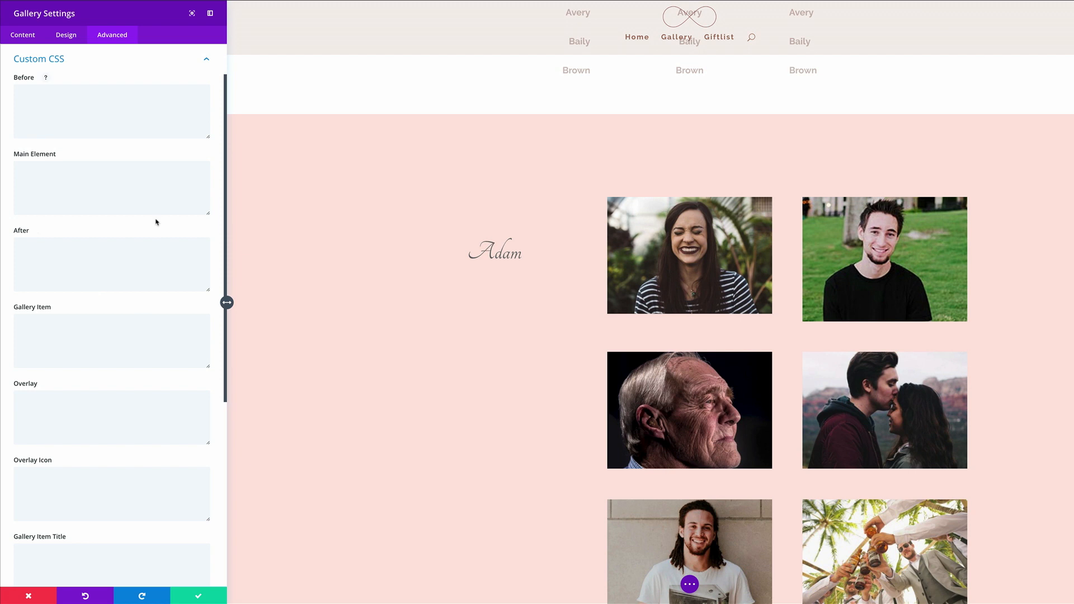
pyautogui.click(111, 177)
pyautogui.write('box-shadow: 0 4px 8px 0 rgba(0, 0, 0, 0.2), 0 6px 20px 0 rgba(0, 0, 0, 0.19); text-align: center; border: 5px solid #FFFFFF; column-count: 2; column-gap: 0px;')
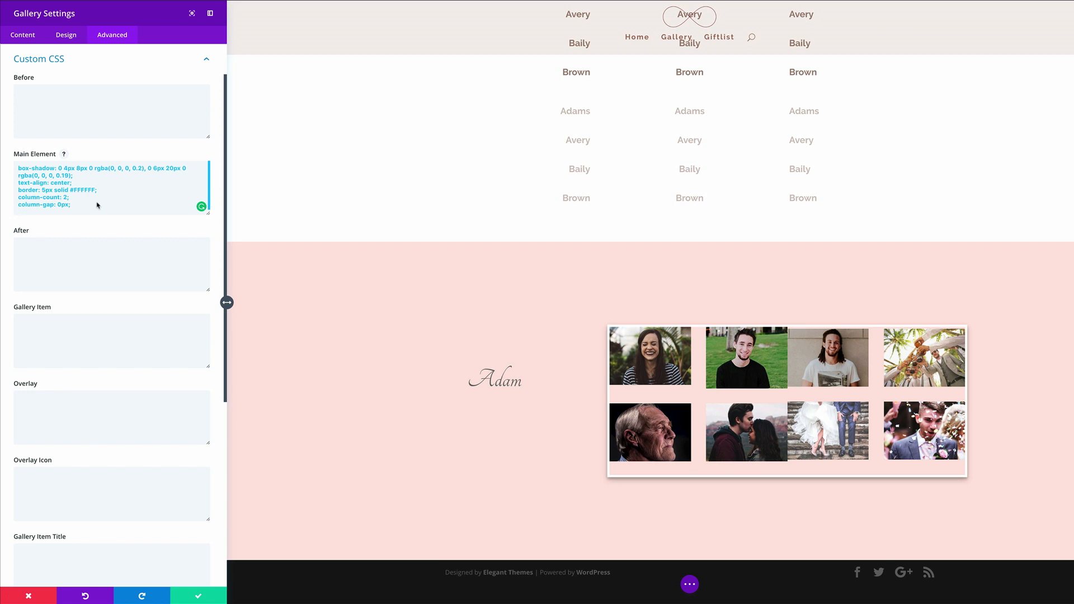
# Step: Add "-webkit-filter: brightness(0%);" as the gallery's Overlay CSS and save the gallery settings
pyautogui.scroll(-1, 97, 206)
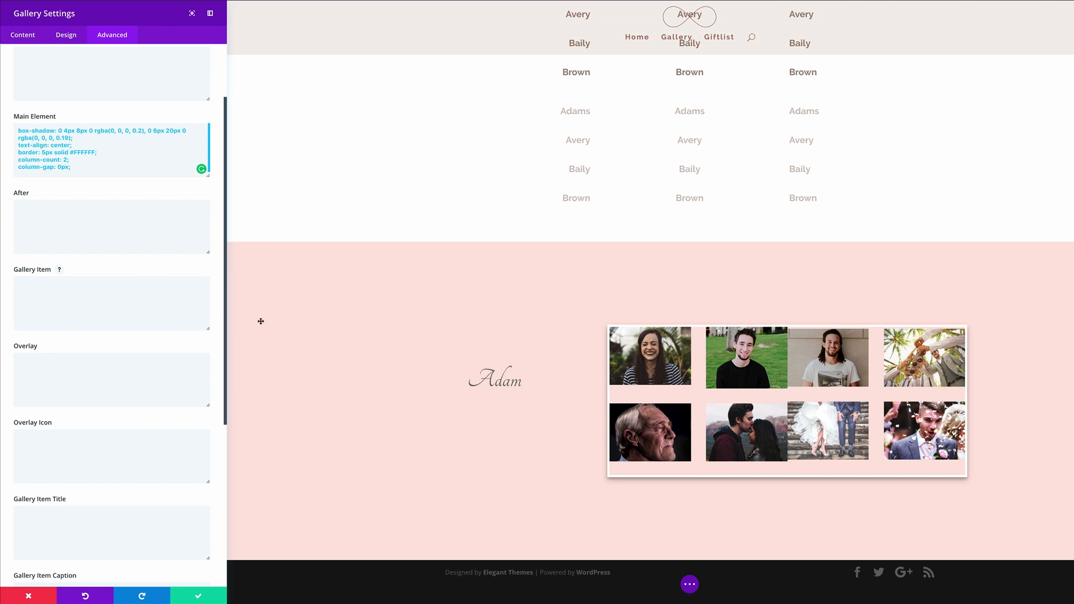
pyautogui.click(123, 371)
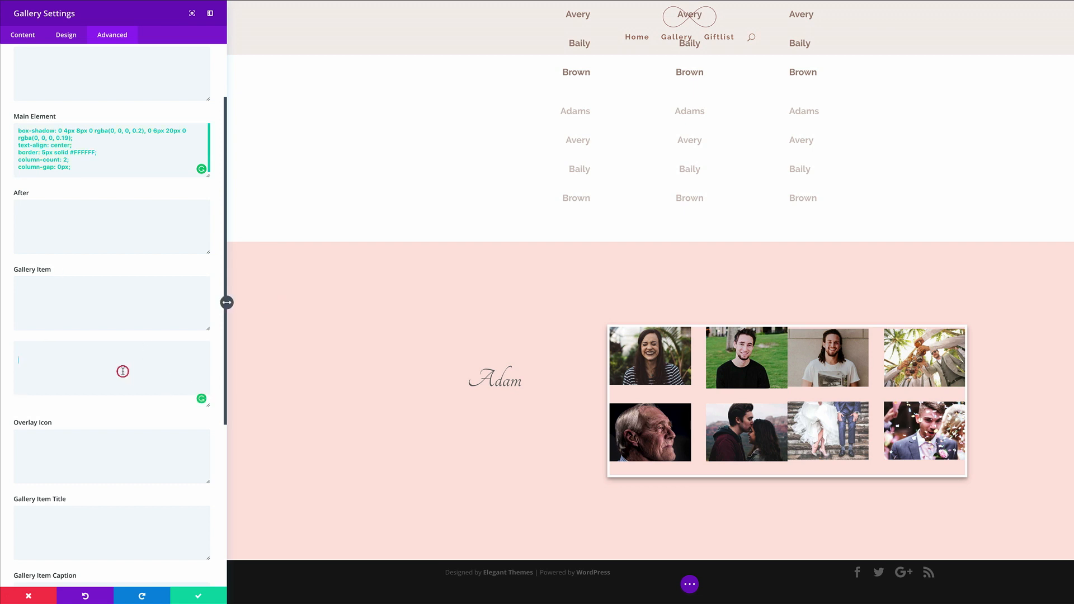
pyautogui.write('-webkit-filter: brightness(0%);')
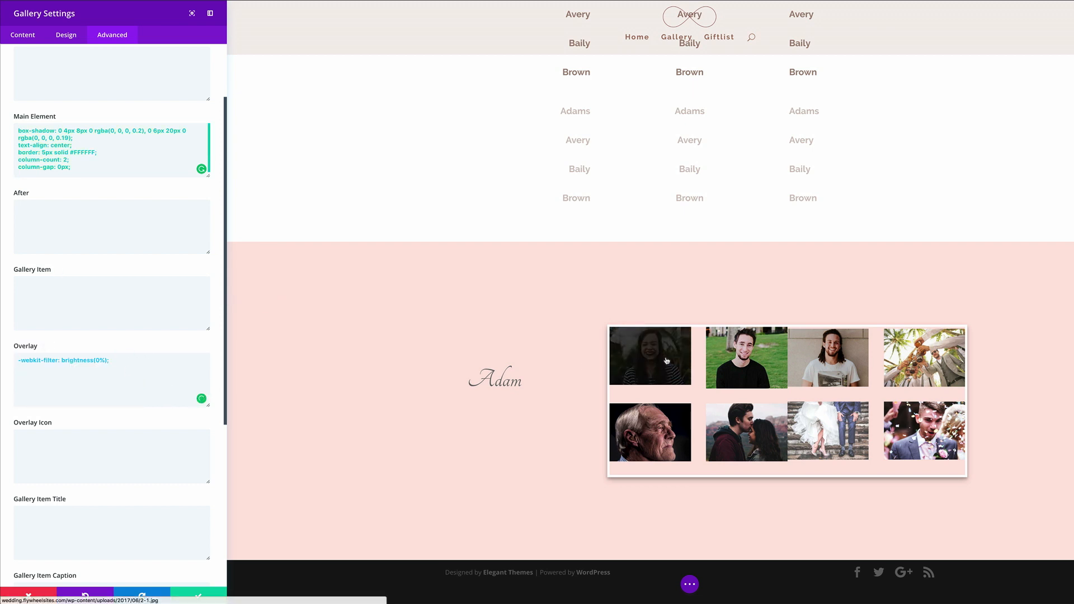
pyautogui.scroll(-2, 185, 603)
pyautogui.click(195, 597)
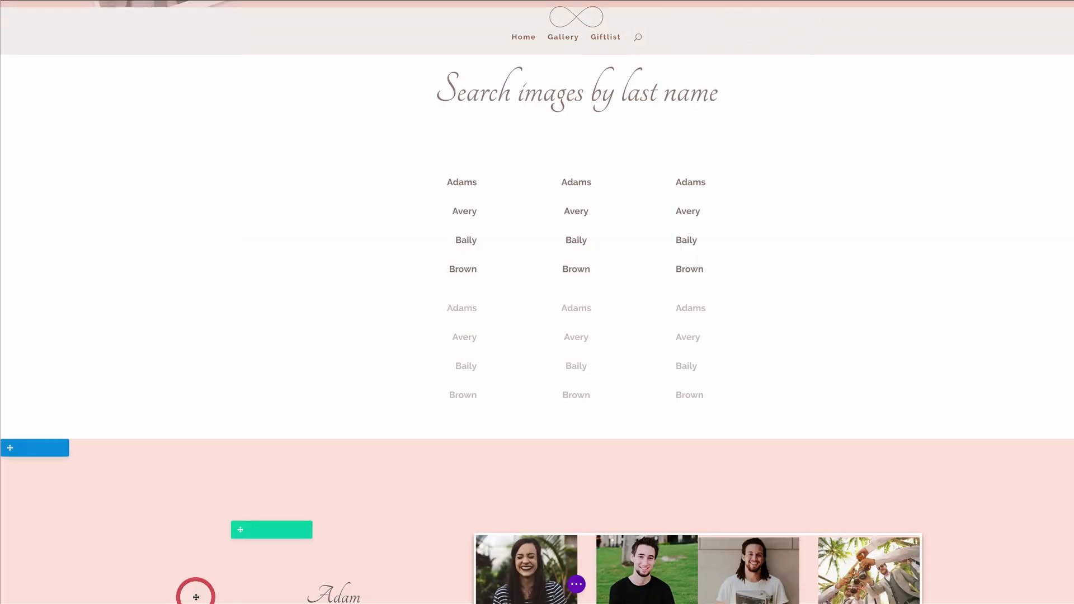
# Step: Duplicate the section with the guest's name and gallery, and change the copy's row to a two-thirds and one-third column layout
pyautogui.scroll(-5, 247, 427)
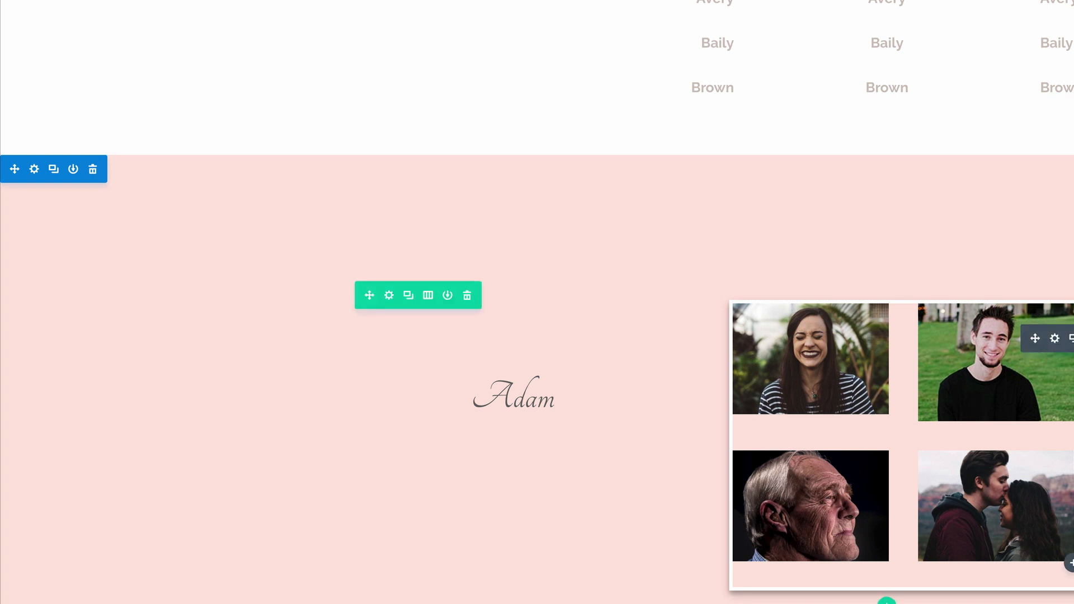
pyautogui.click(53, 169)
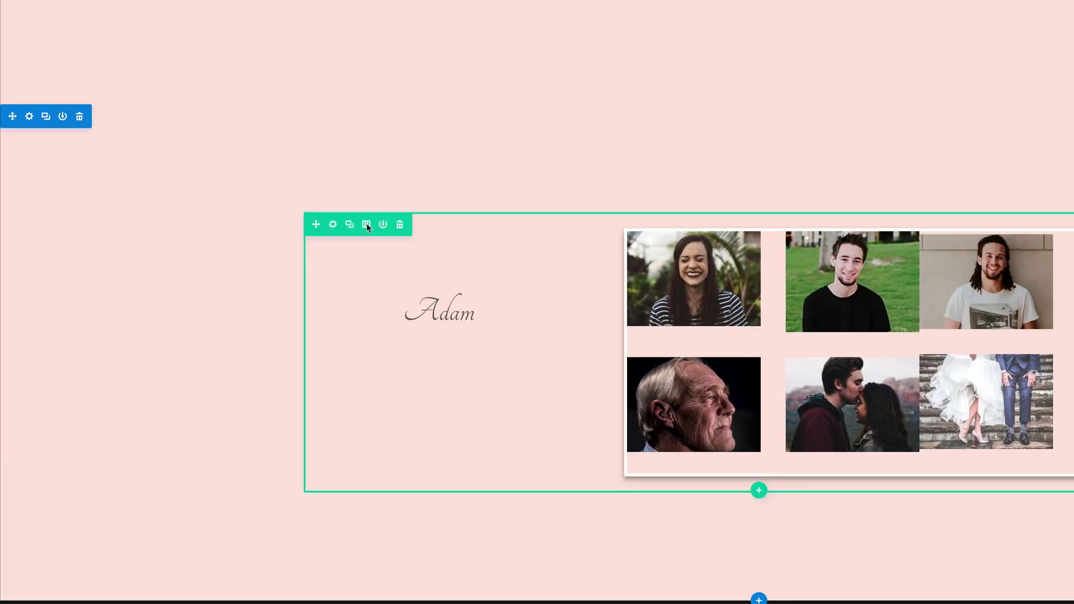
pyautogui.click(367, 224)
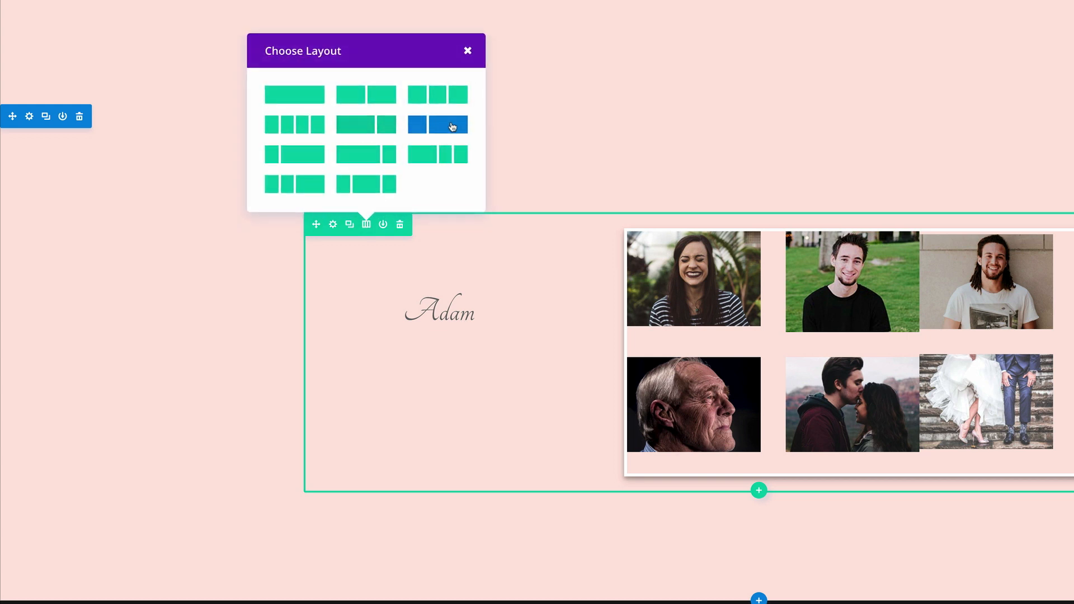
pyautogui.click(372, 132)
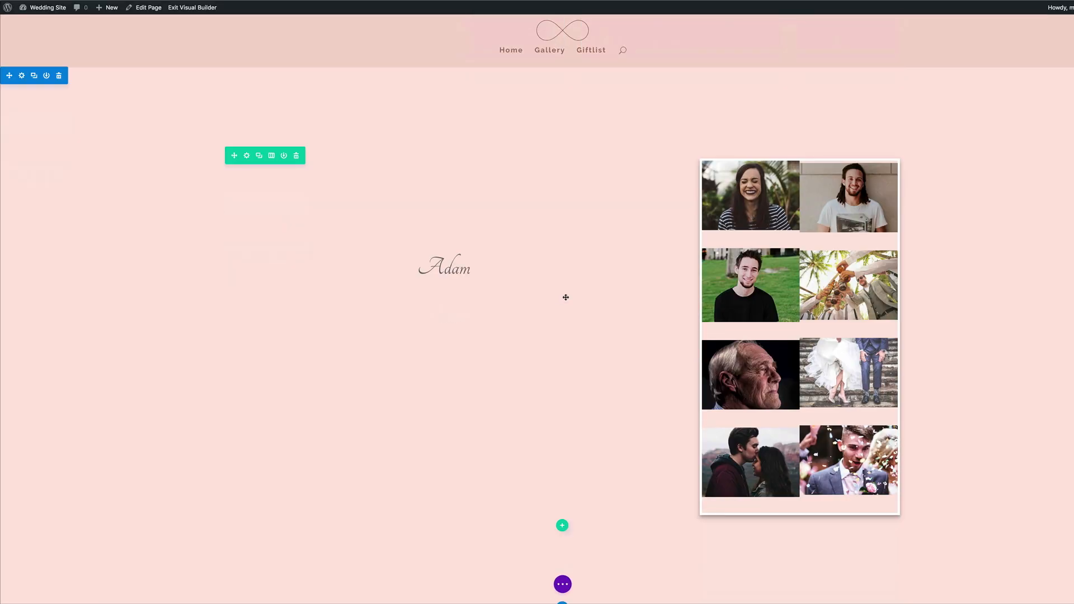
pyautogui.scroll(-2, 565, 297)
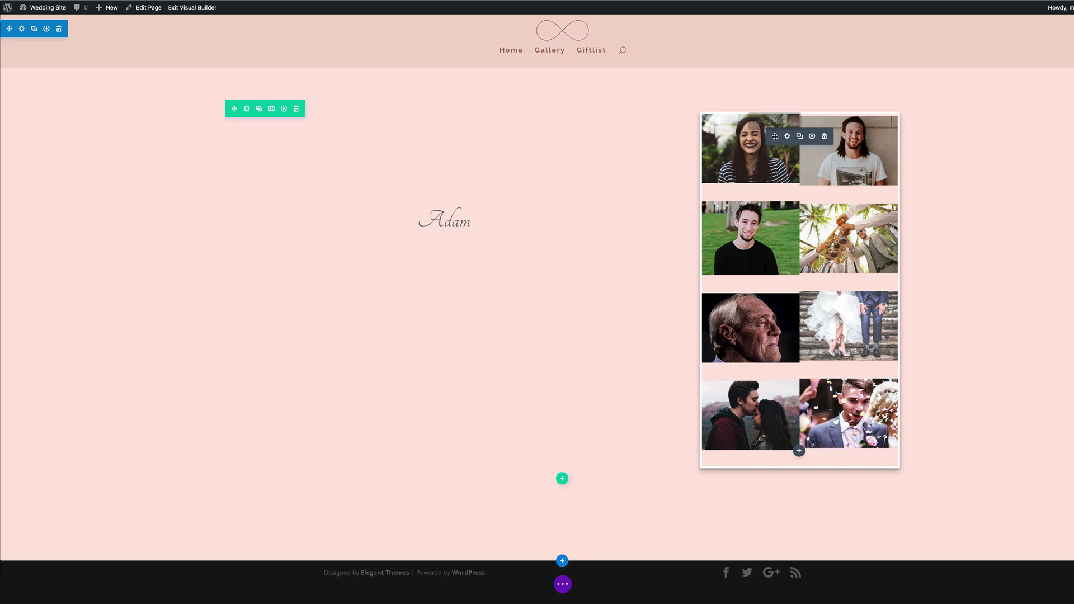
# Step: Move the copied section's gallery into the two-thirds column and its name text into the one-third column
pyautogui.moveTo(775, 135); pyautogui.dragTo(358, 363)
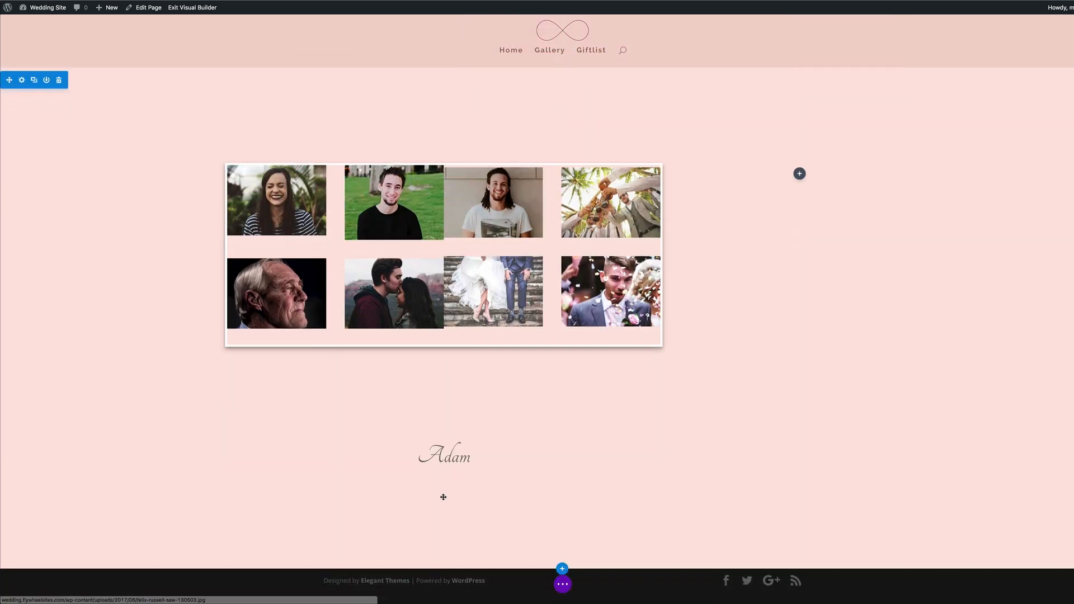
pyautogui.moveTo(439, 453)
pyautogui.moveTo(418, 432); pyautogui.dragTo(805, 195)
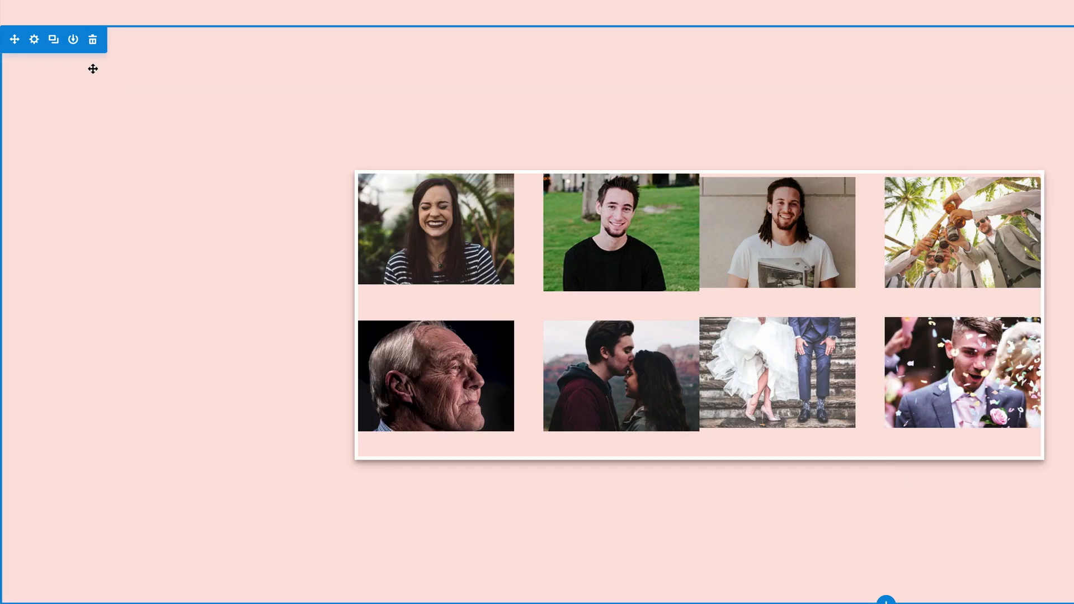
# Step: Set the copied section's background color to #fffaf6 and save the section settings
pyautogui.click(34, 39)
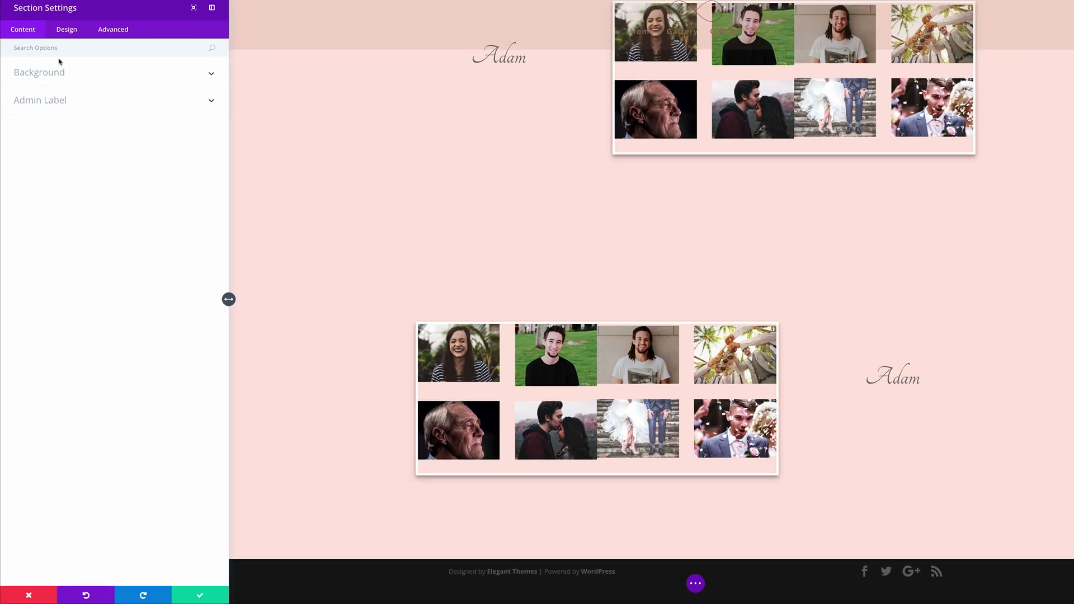
pyautogui.click(55, 75)
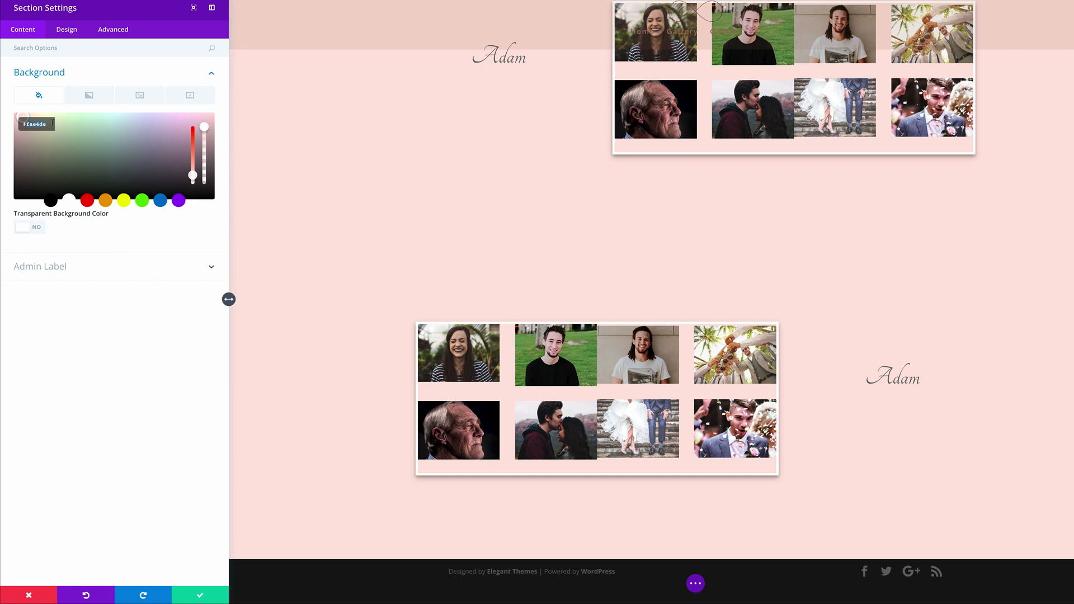
pyautogui.write('#fffaf6')
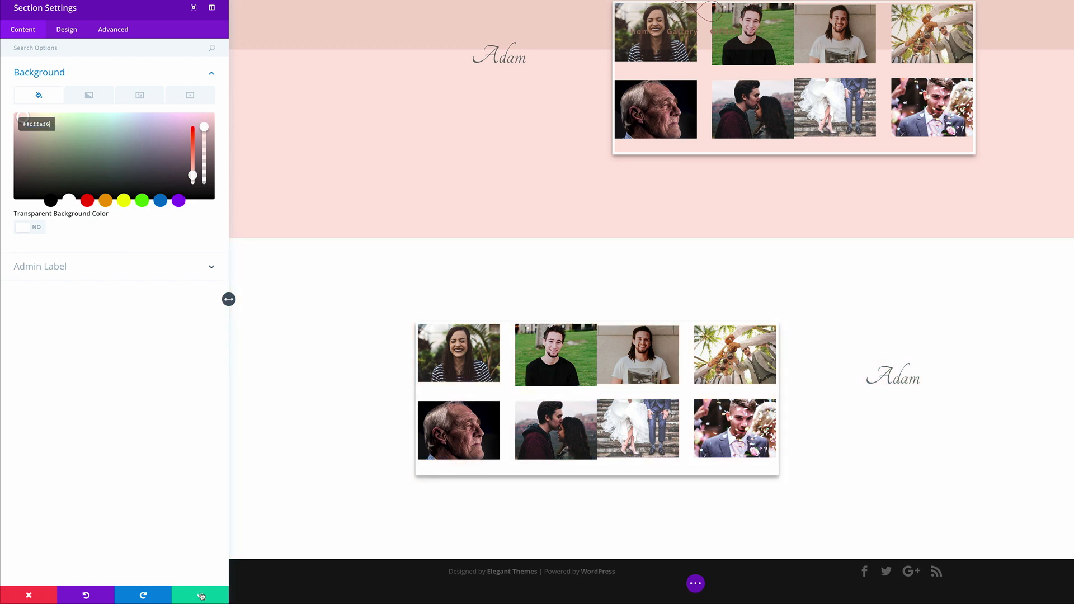
pyautogui.click(201, 595)
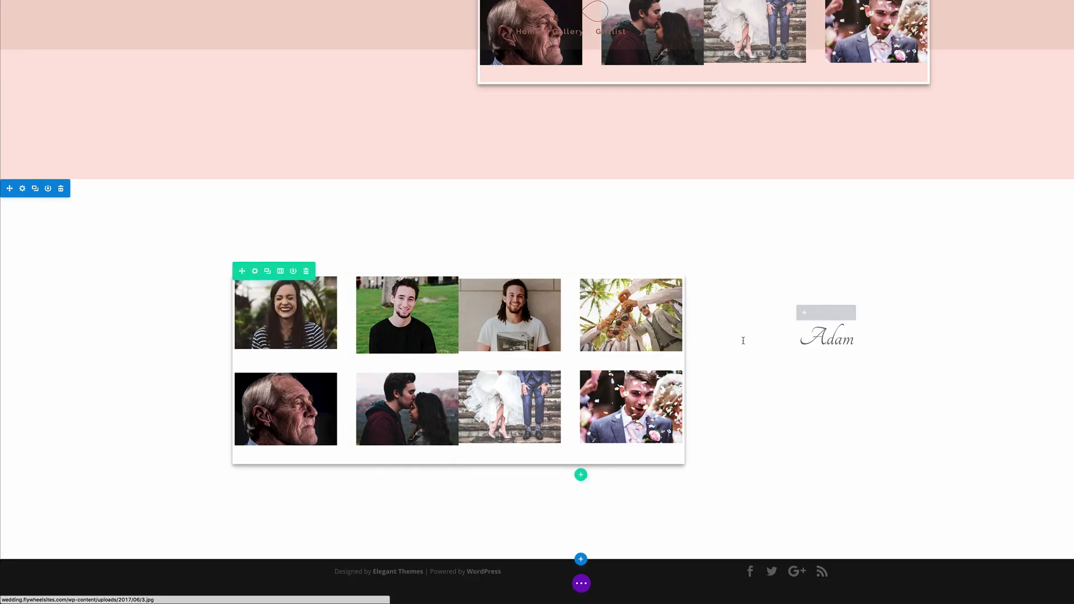
# Step: Replace the copied section's name with the second last name in the search list, linked to that name in lowercase with "#" before and "1" after
pyautogui.scroll(8, 825, 341)
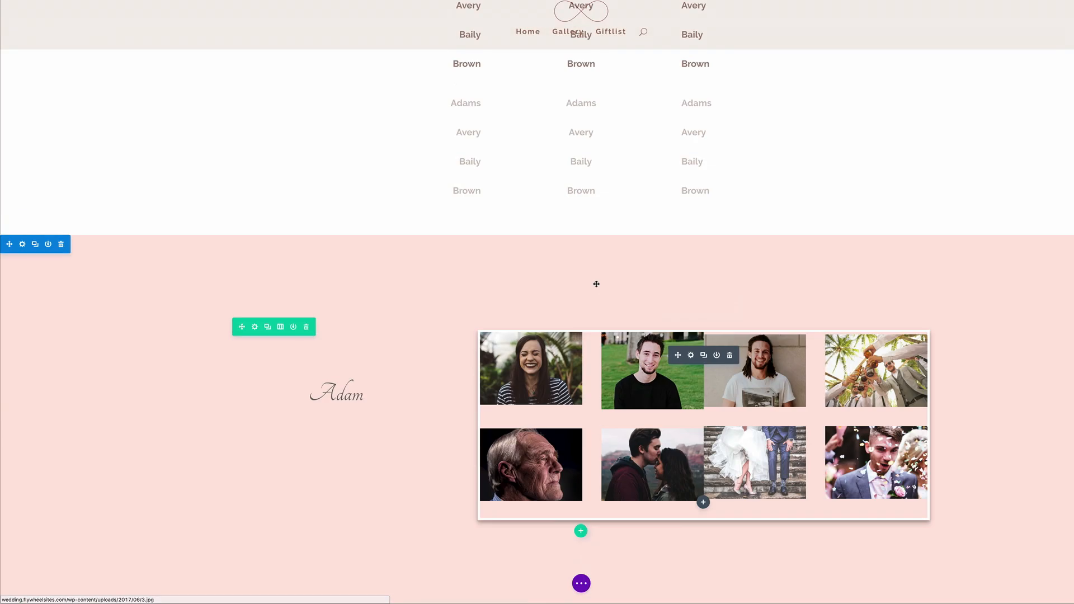
pyautogui.scroll(3, 596, 284)
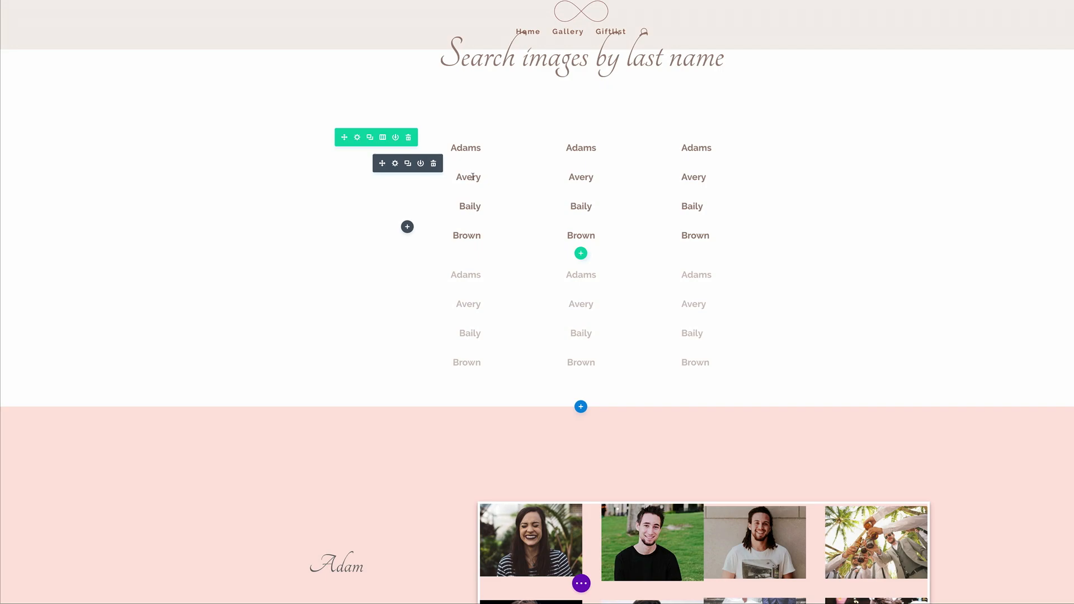
pyautogui.scroll(-11, 586, 257)
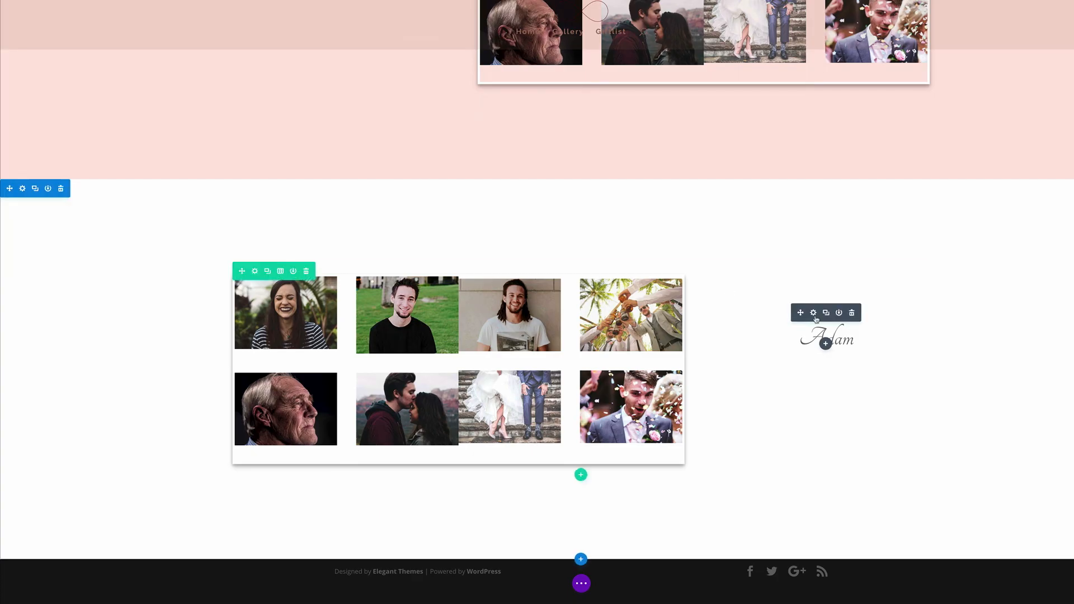
pyautogui.click(814, 314)
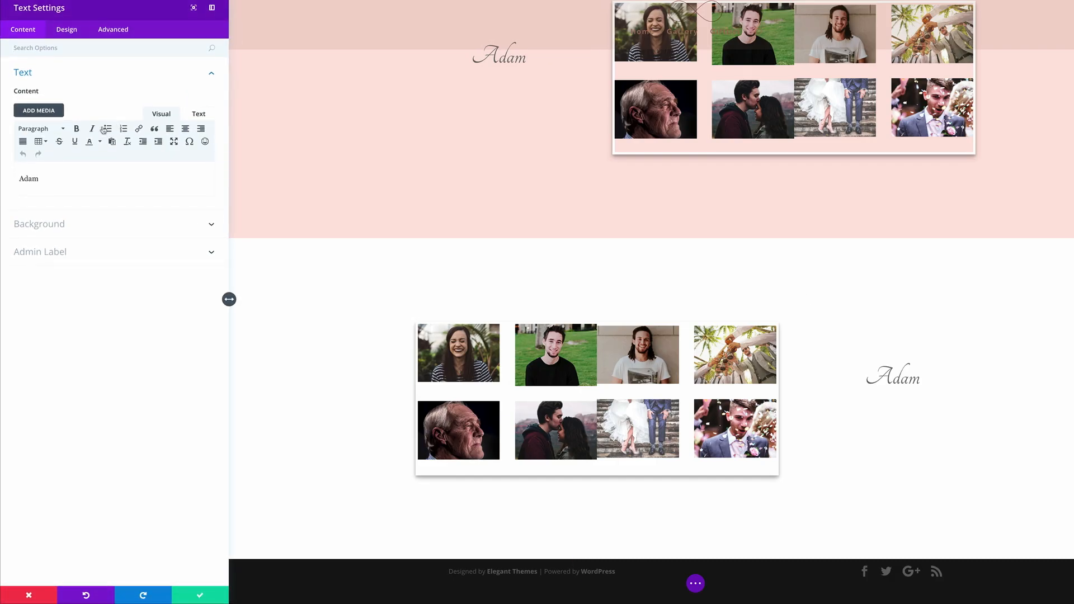
pyautogui.moveTo(25, 181); pyautogui.dragTo(59, 180)
pyautogui.write('very')
pyautogui.hotkey('ctrl', 'a')
pyautogui.click(138, 129)
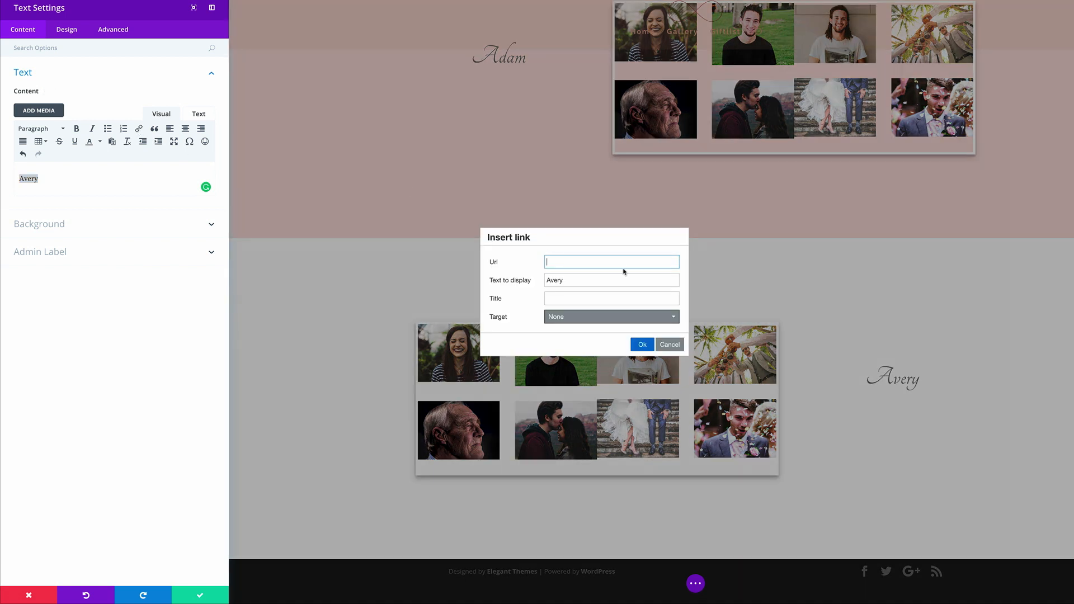
pyautogui.write('#avery1')
pyautogui.click(643, 345)
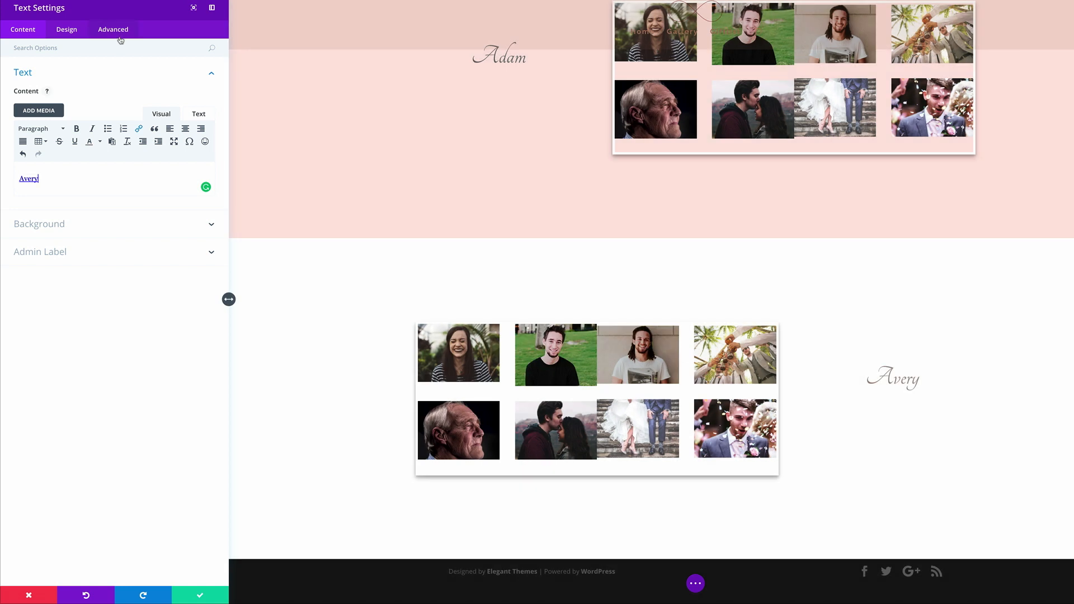
# Step: Set the text module's CSS ID to the second last name in lowercase followed by 1, and save the text settings
pyautogui.click(120, 31)
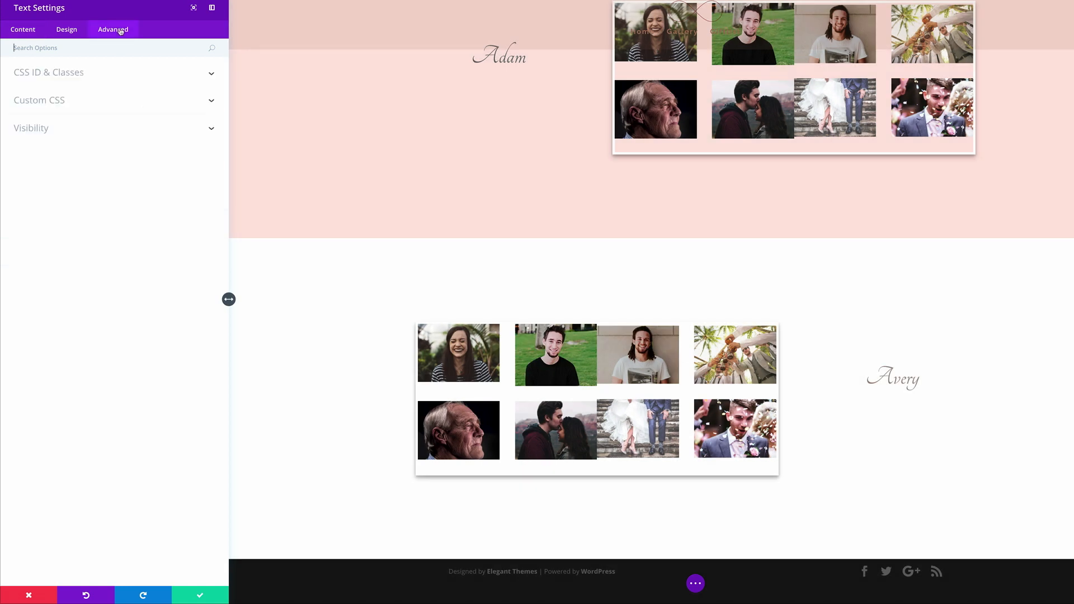
pyautogui.click(62, 75)
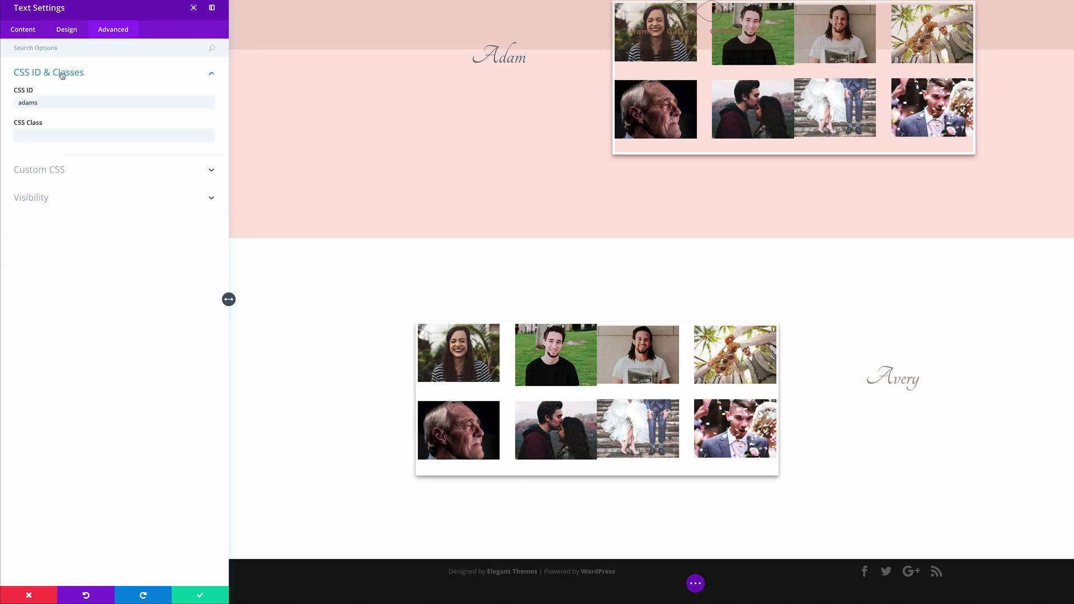
pyautogui.click(44, 103)
pyautogui.doubleClick(20, 104)
pyautogui.write('avery1')
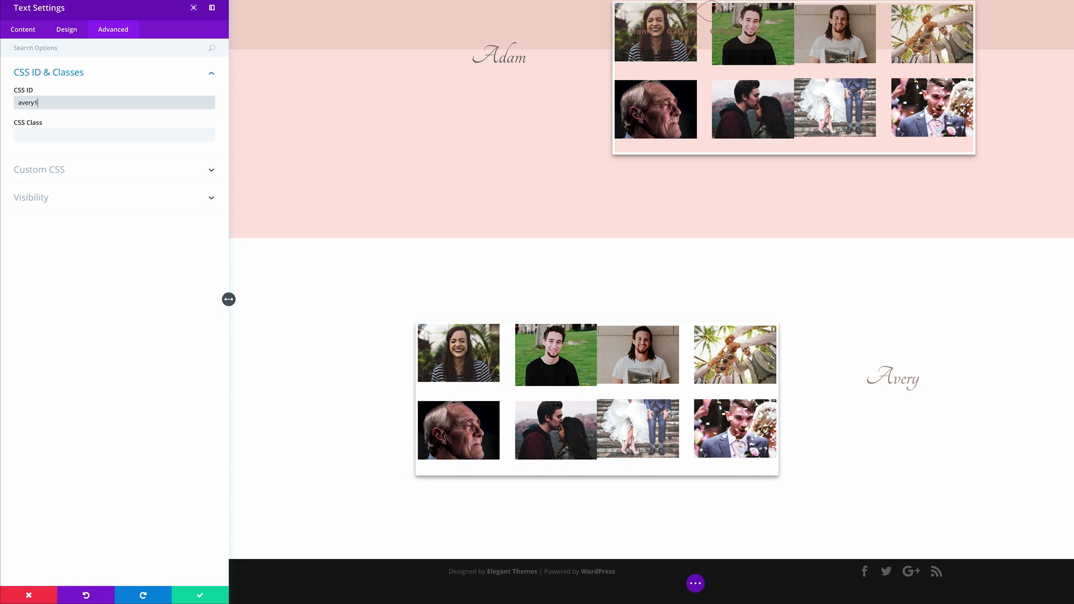
pyautogui.moveTo(205, 601)
pyautogui.click(208, 594)
pyautogui.scroll(10, 216, 560)
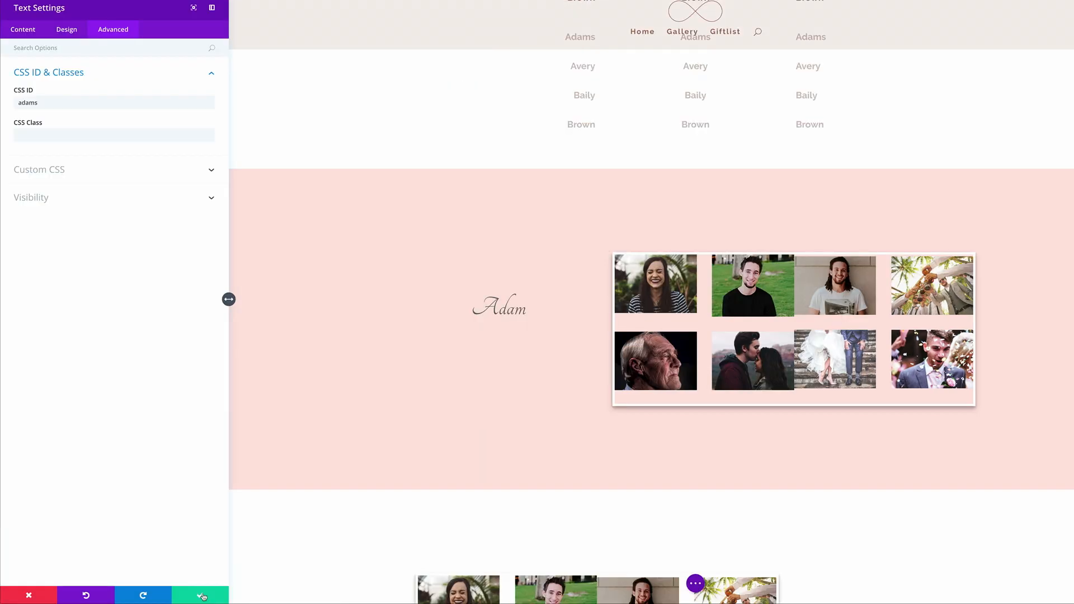
pyautogui.scroll(-10, 999, 351)
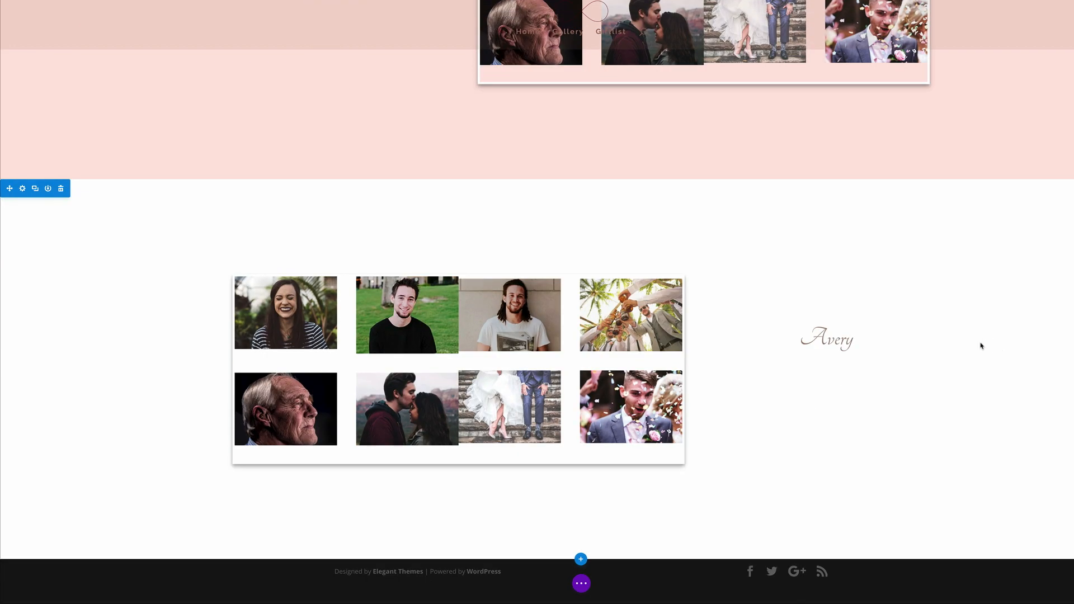
# Step: Exit the Visual Builder and review the live Gallery page from the heading down to the last name section
pyautogui.press('t')
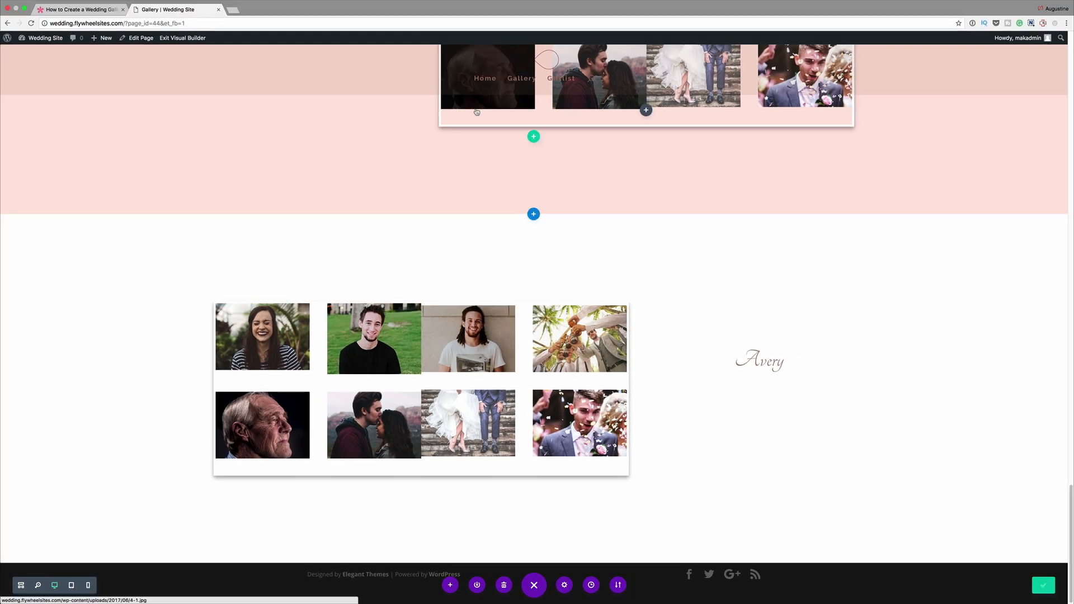
pyautogui.click(187, 38)
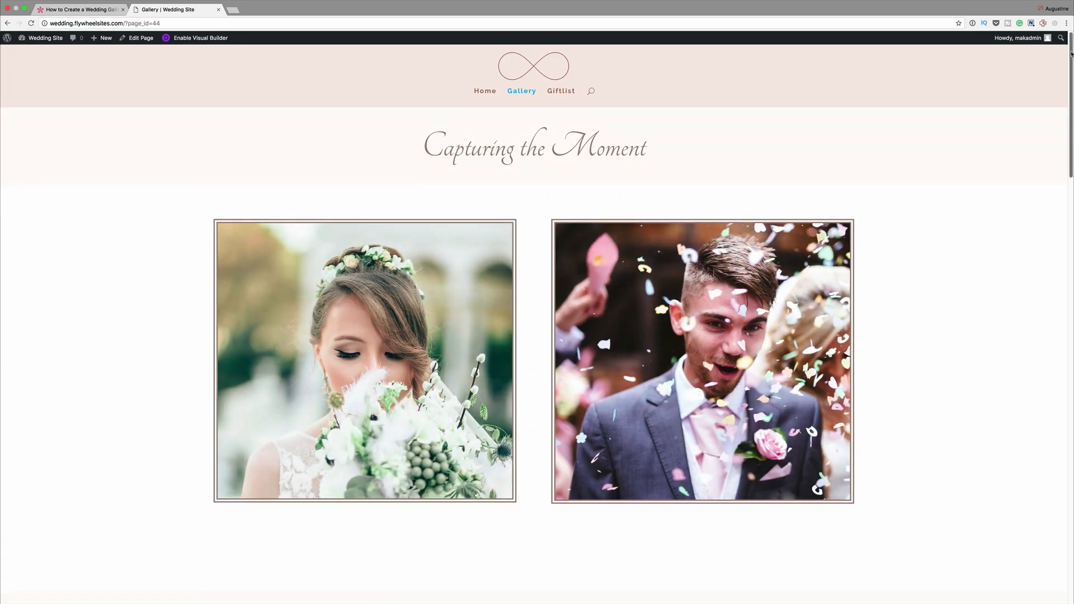
pyautogui.moveTo(1071, 53); pyautogui.dragTo(1030, 487)
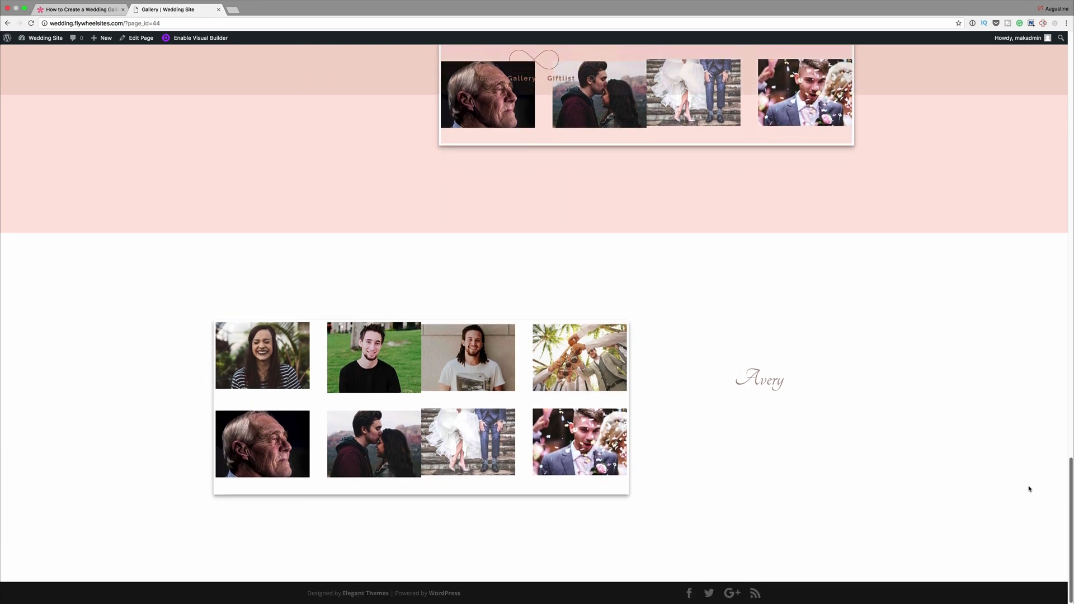